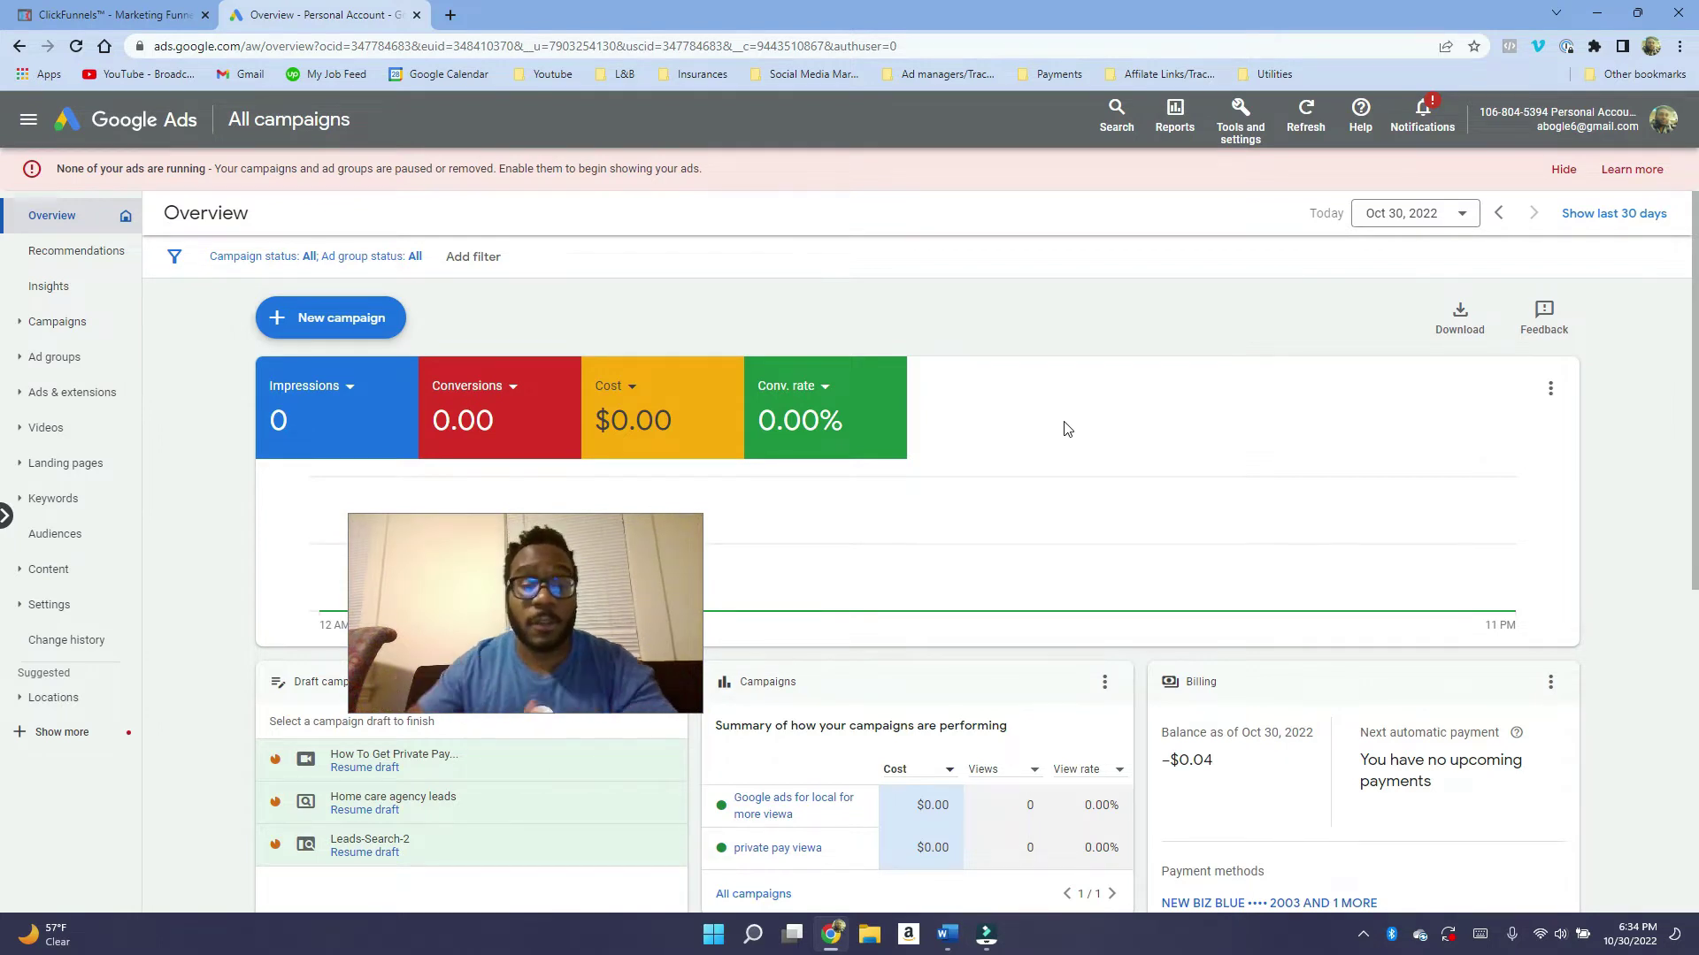
Look over the all-campaigns Overview page, which shows zero impressions and $0.00 cost.
left_click_drag(585, 605, 522, 655)
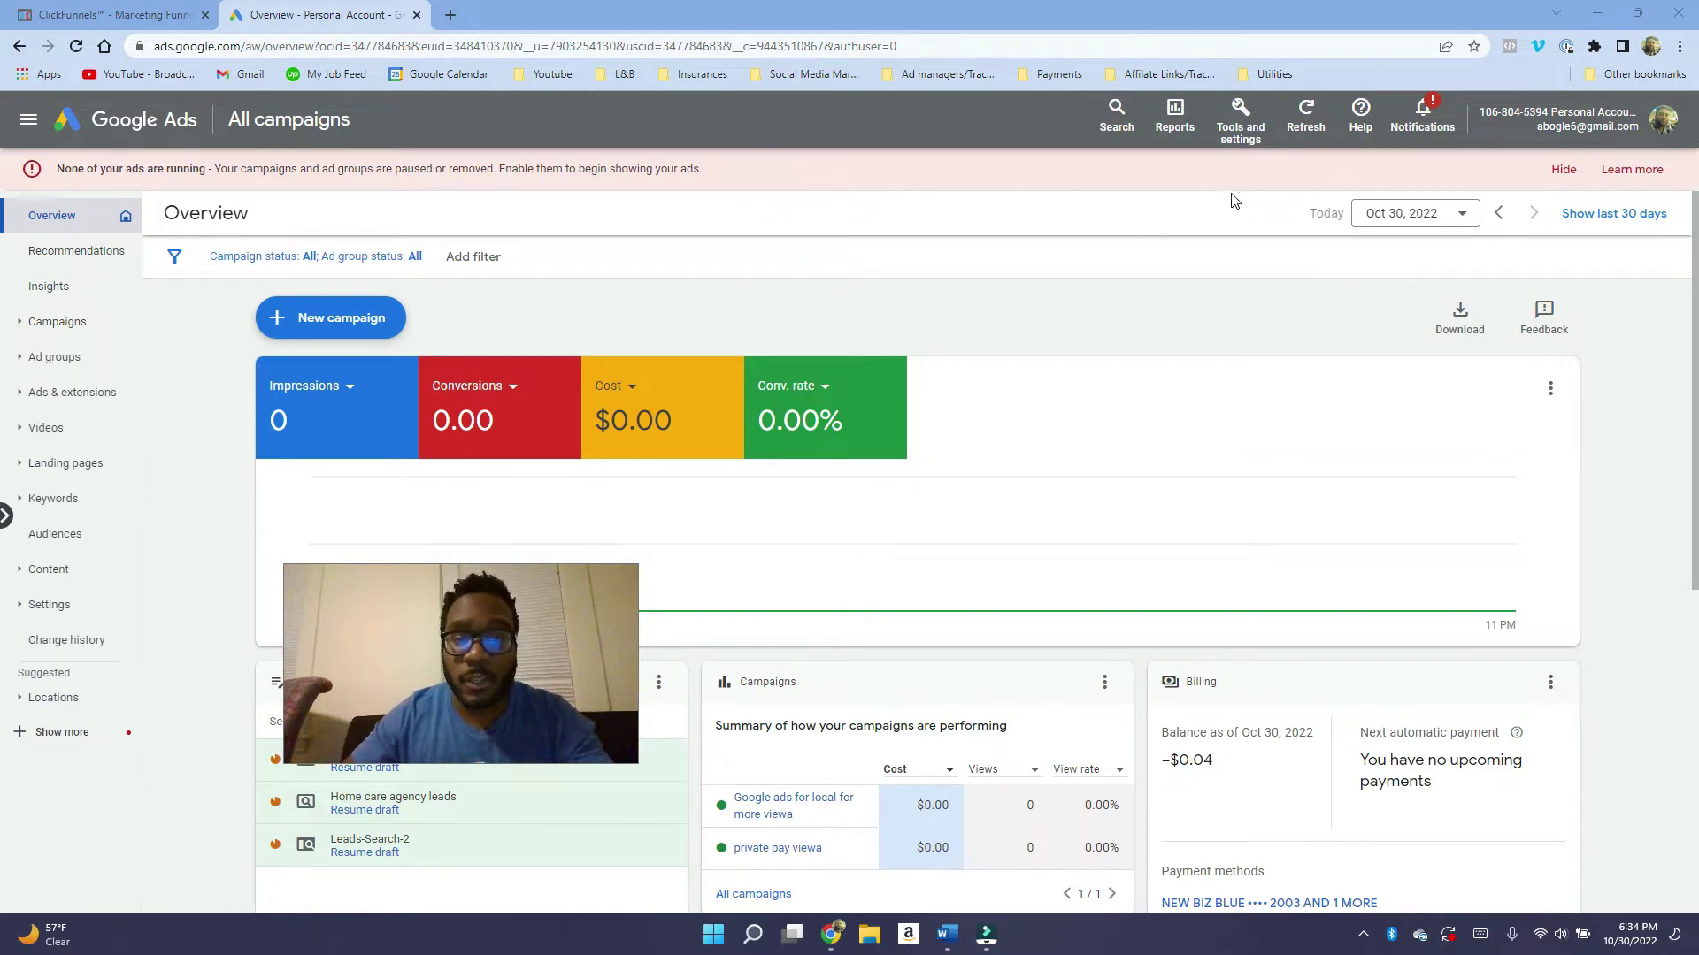
Go to Measurement > Conversions and start a new conversion action.
left_click(1237, 111)
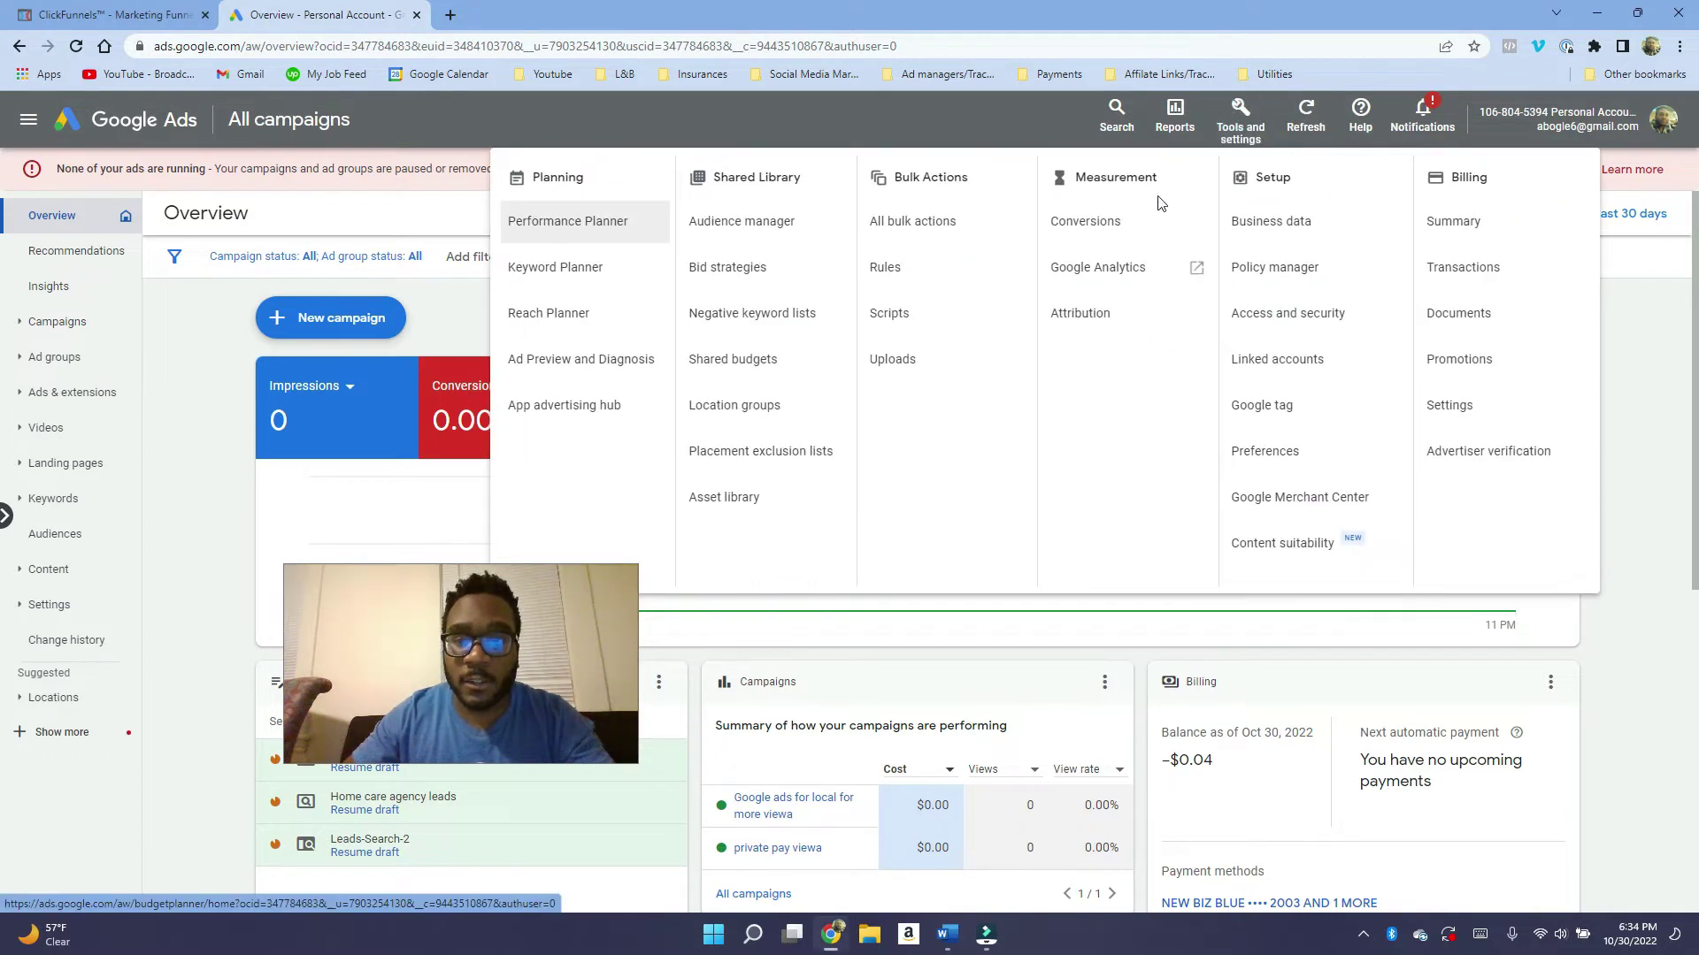
left_click(1122, 223)
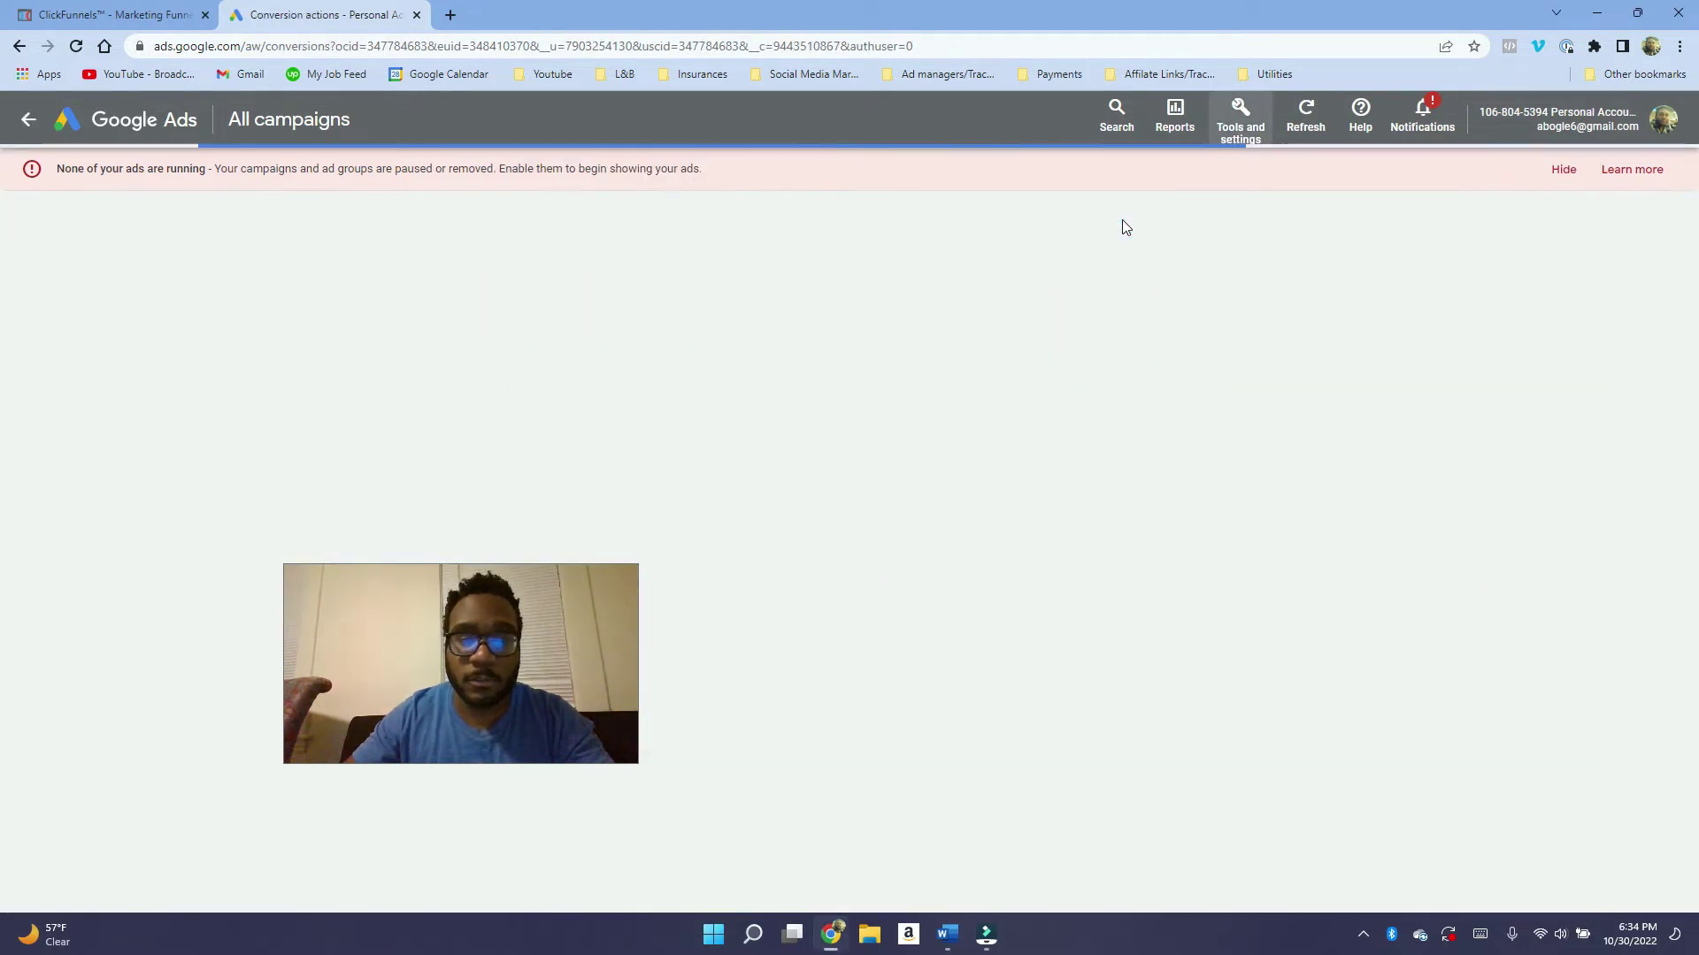
left_click(589, 621)
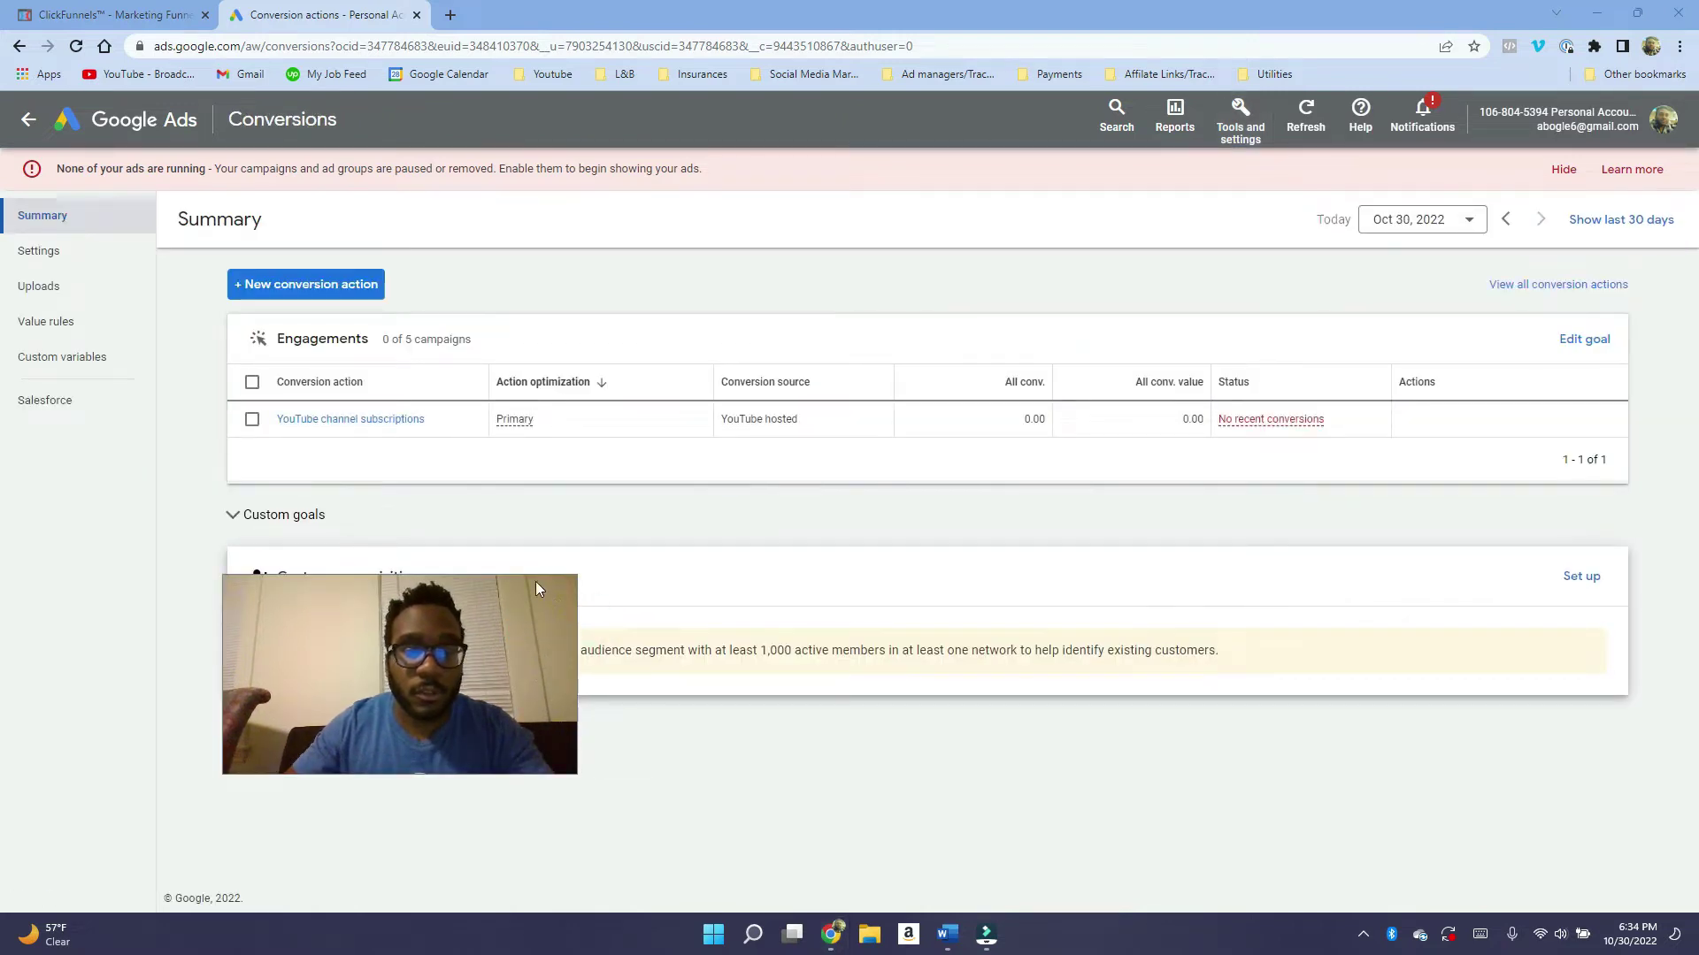
left_click(323, 284)
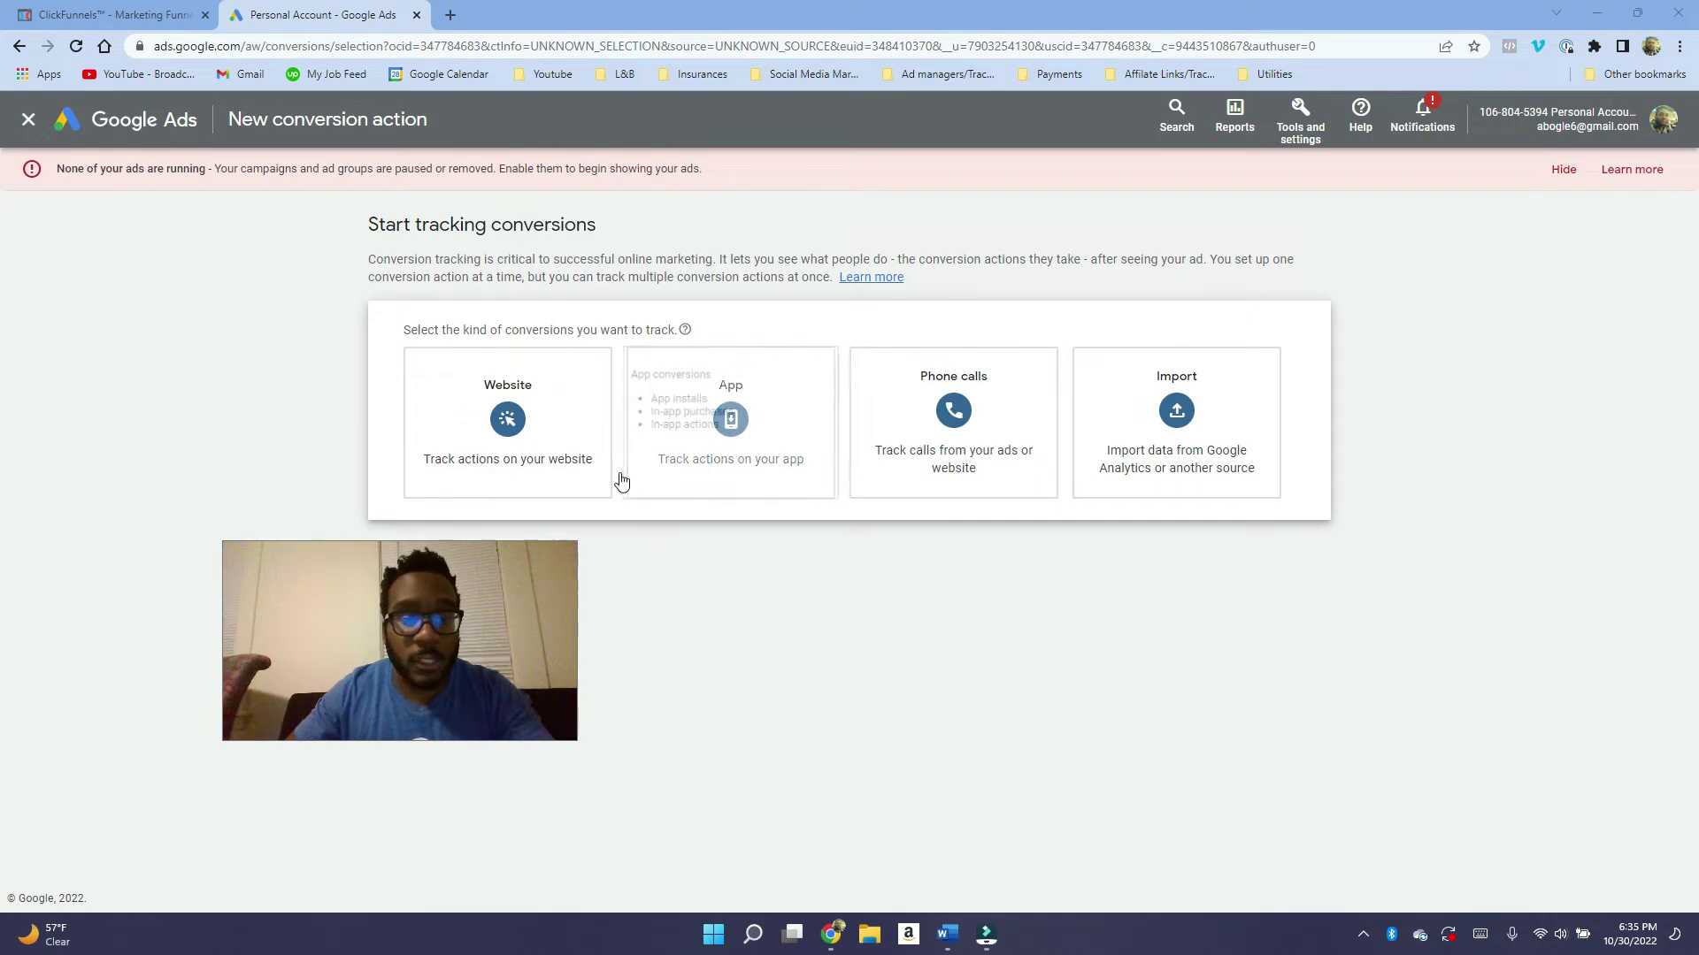
Choose Website conversions, enter the ClickFunnels quiz page URL as the domain, and scan it.
left_click(510, 407)
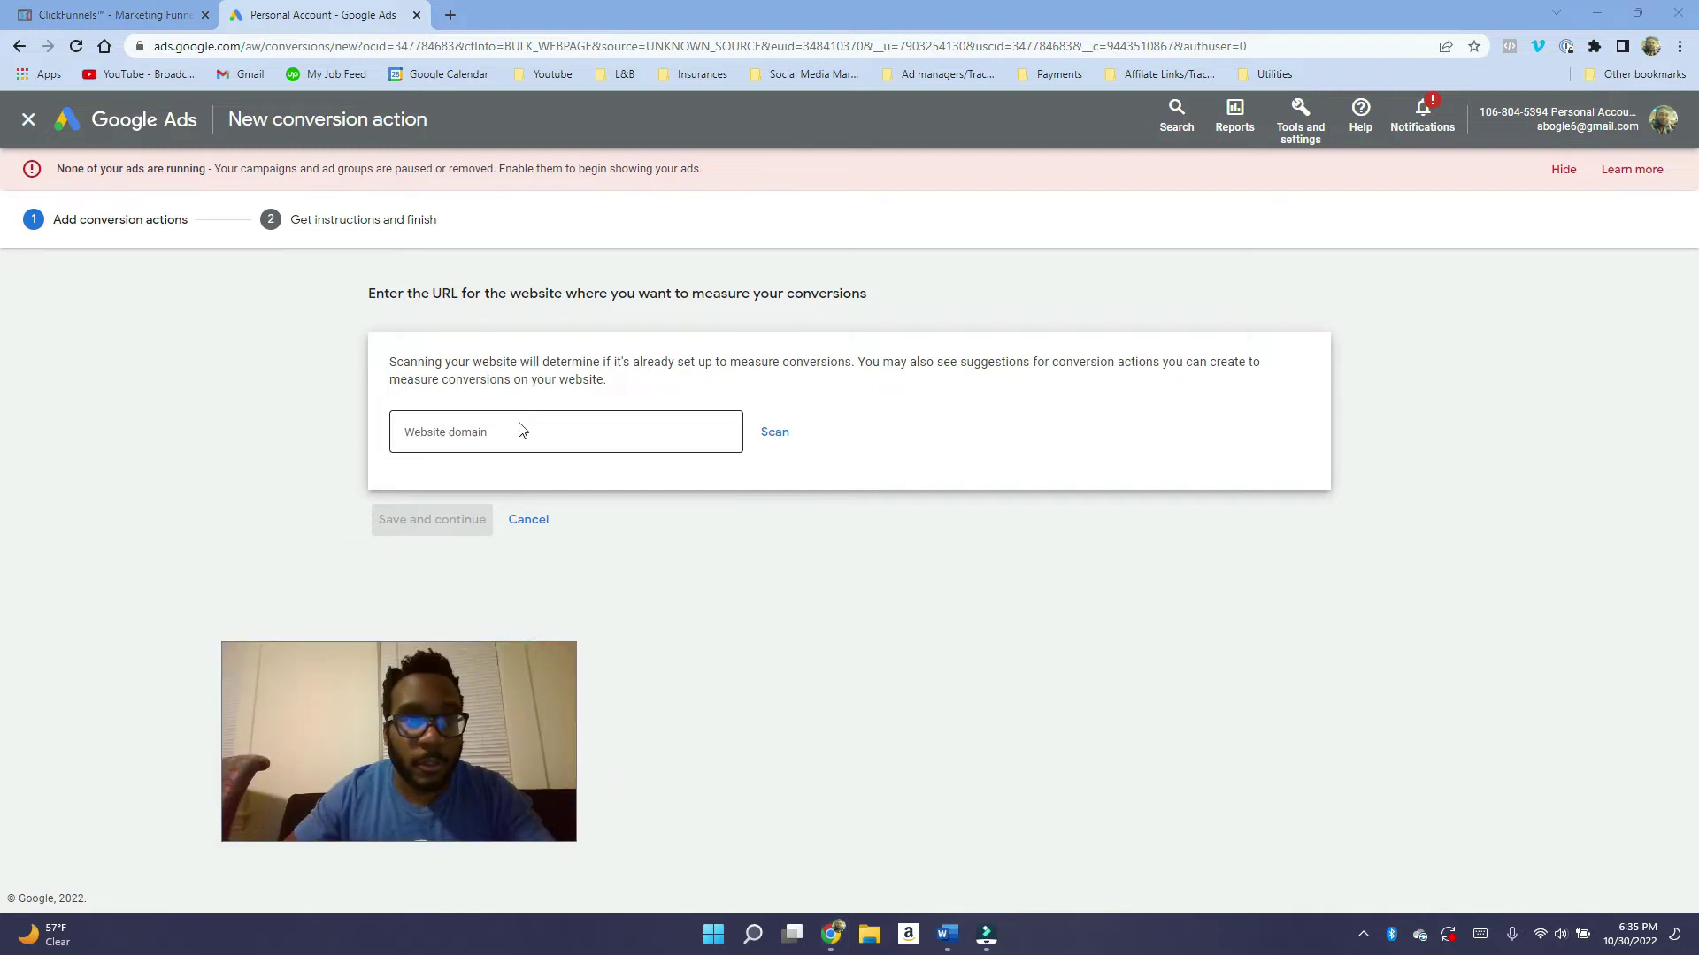
left_click(521, 425)
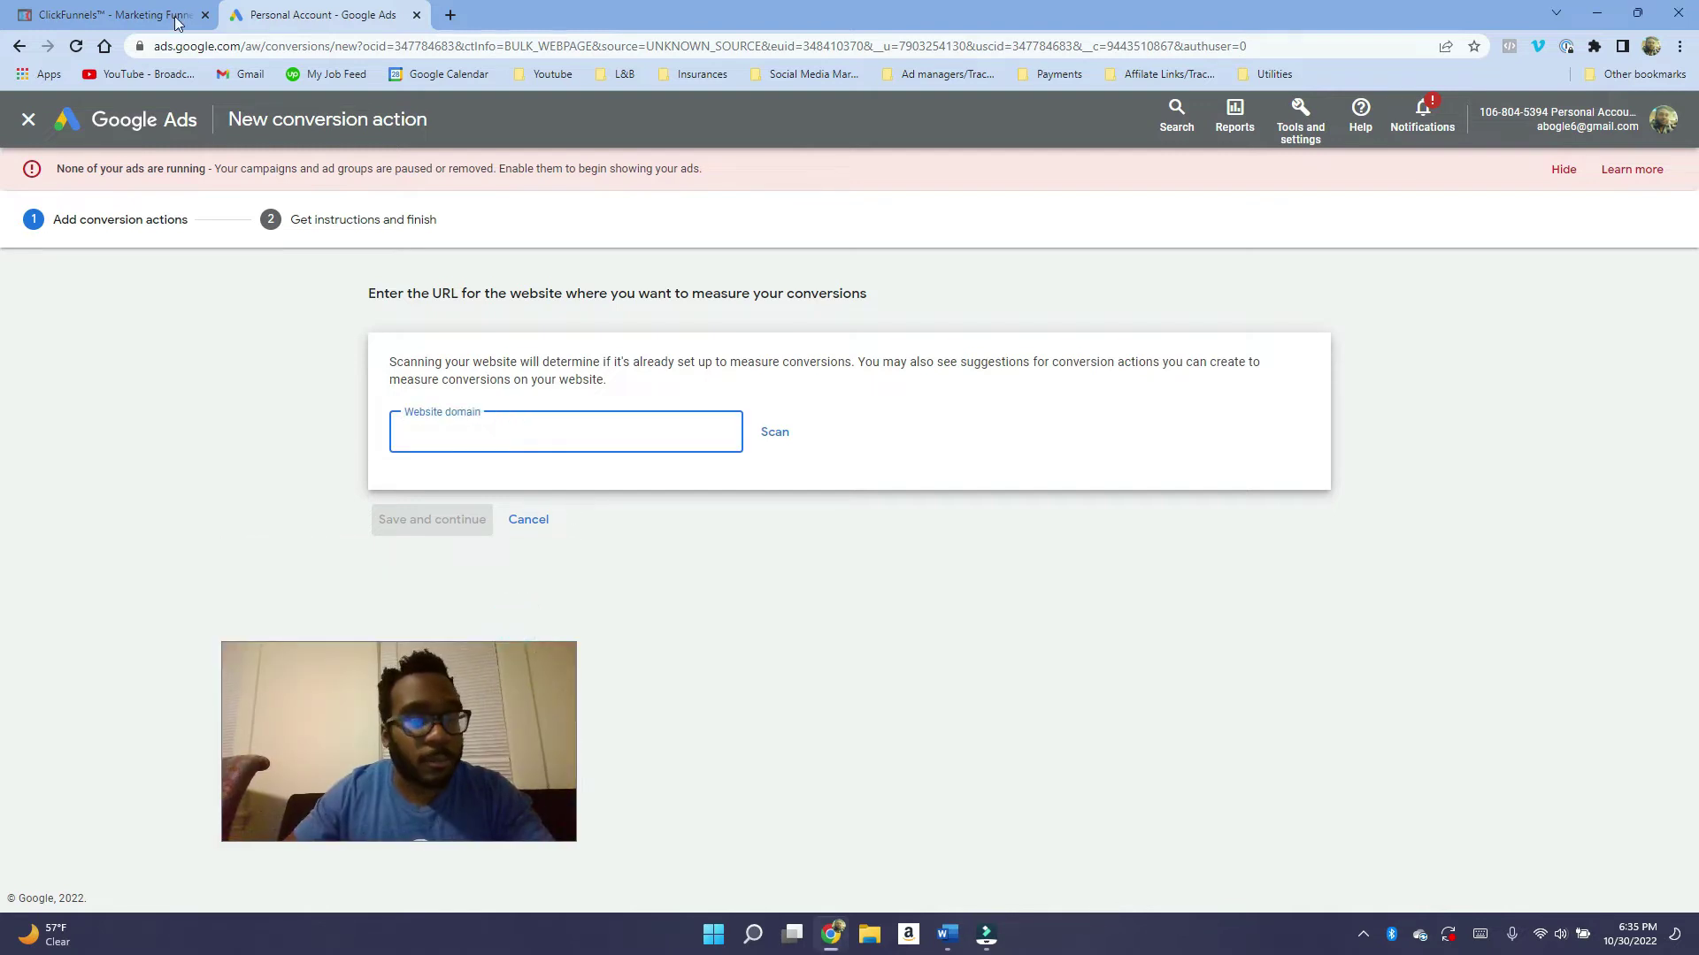
left_click(113, 9)
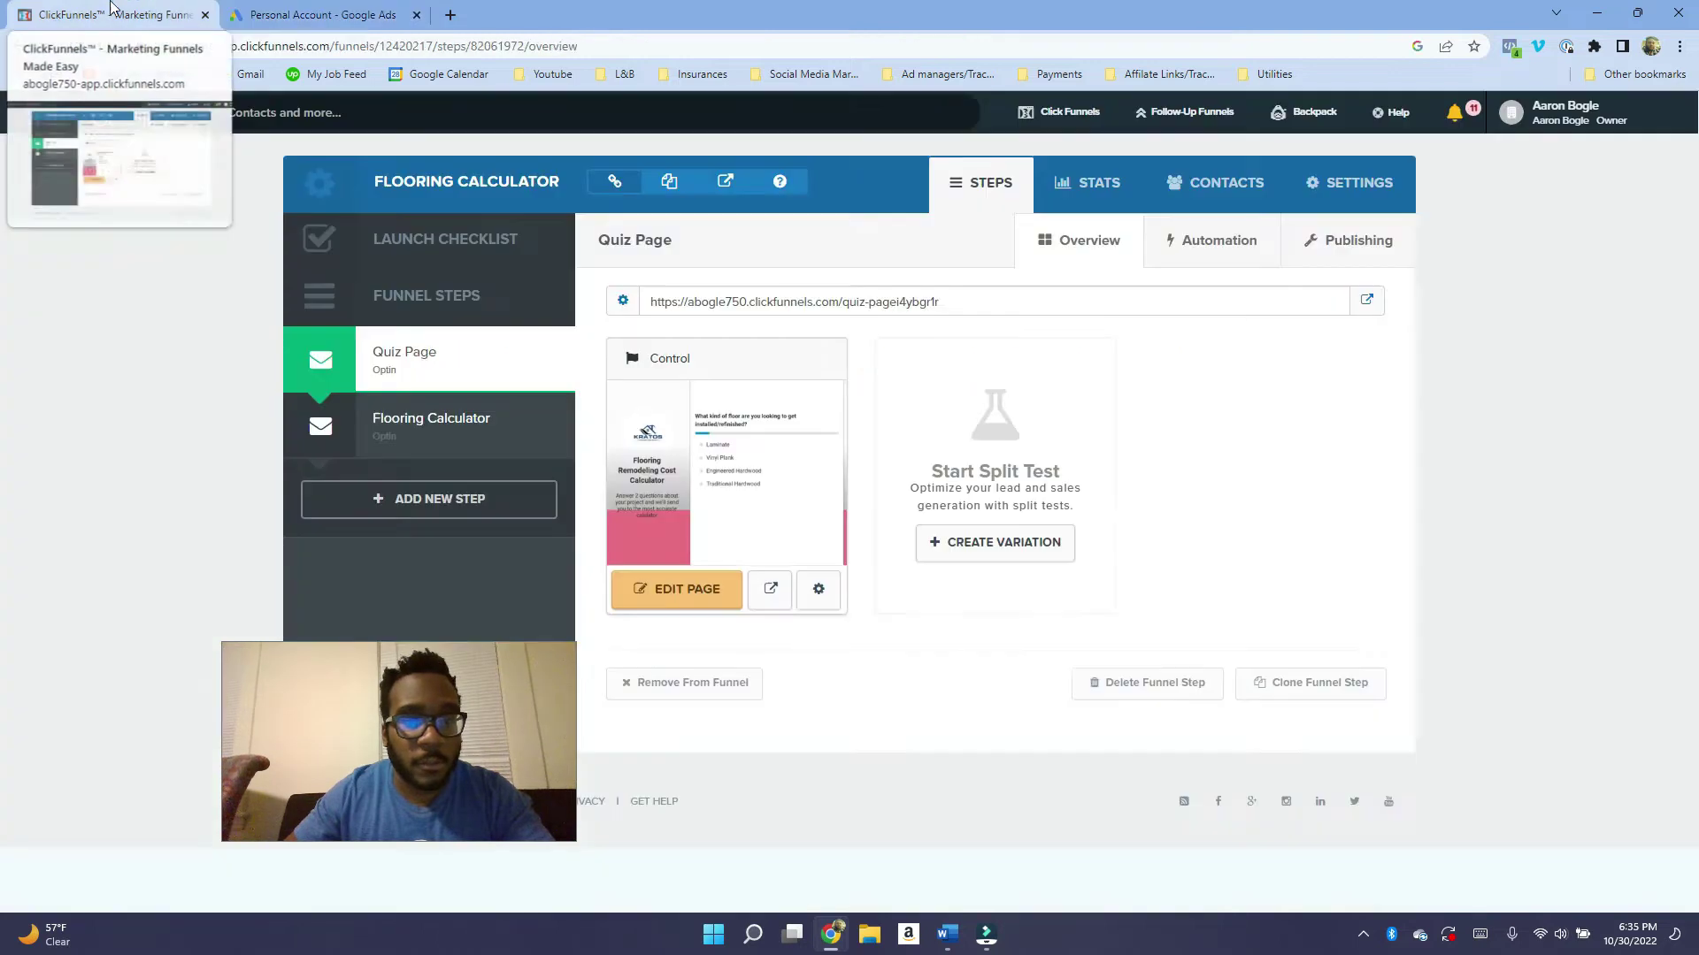
left_click(315, 14)
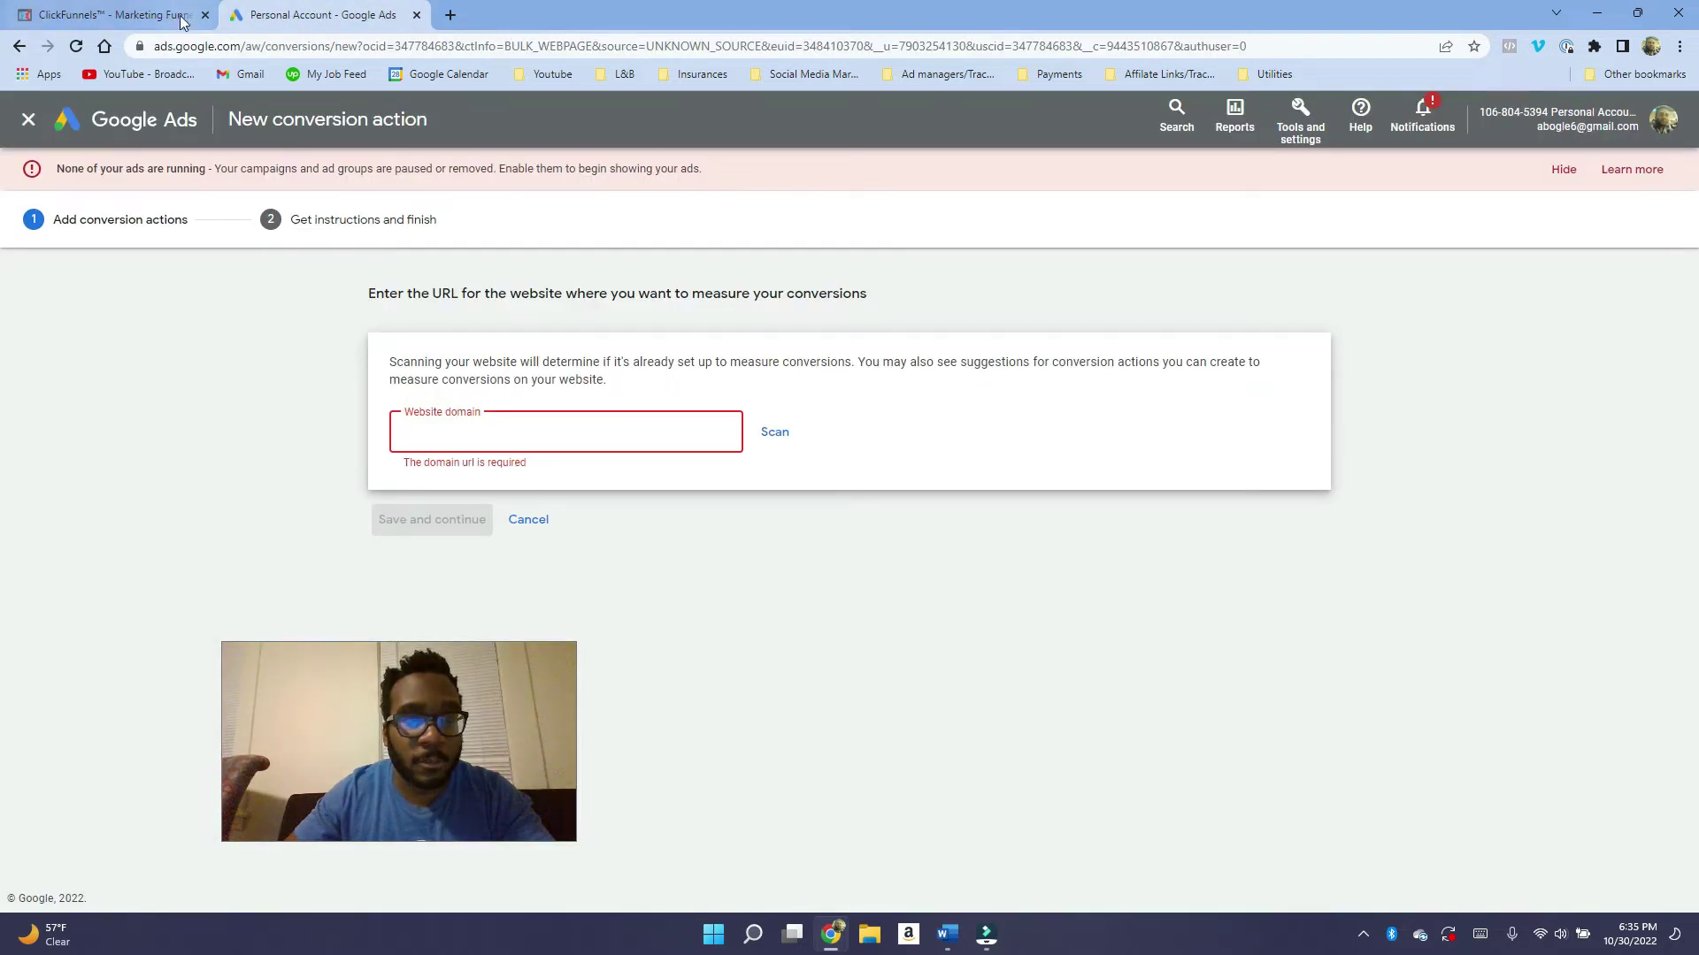
left_click(182, 15)
left_click_drag(971, 302, 650, 302)
right_click(664, 305)
left_click(708, 322)
left_click(315, 14)
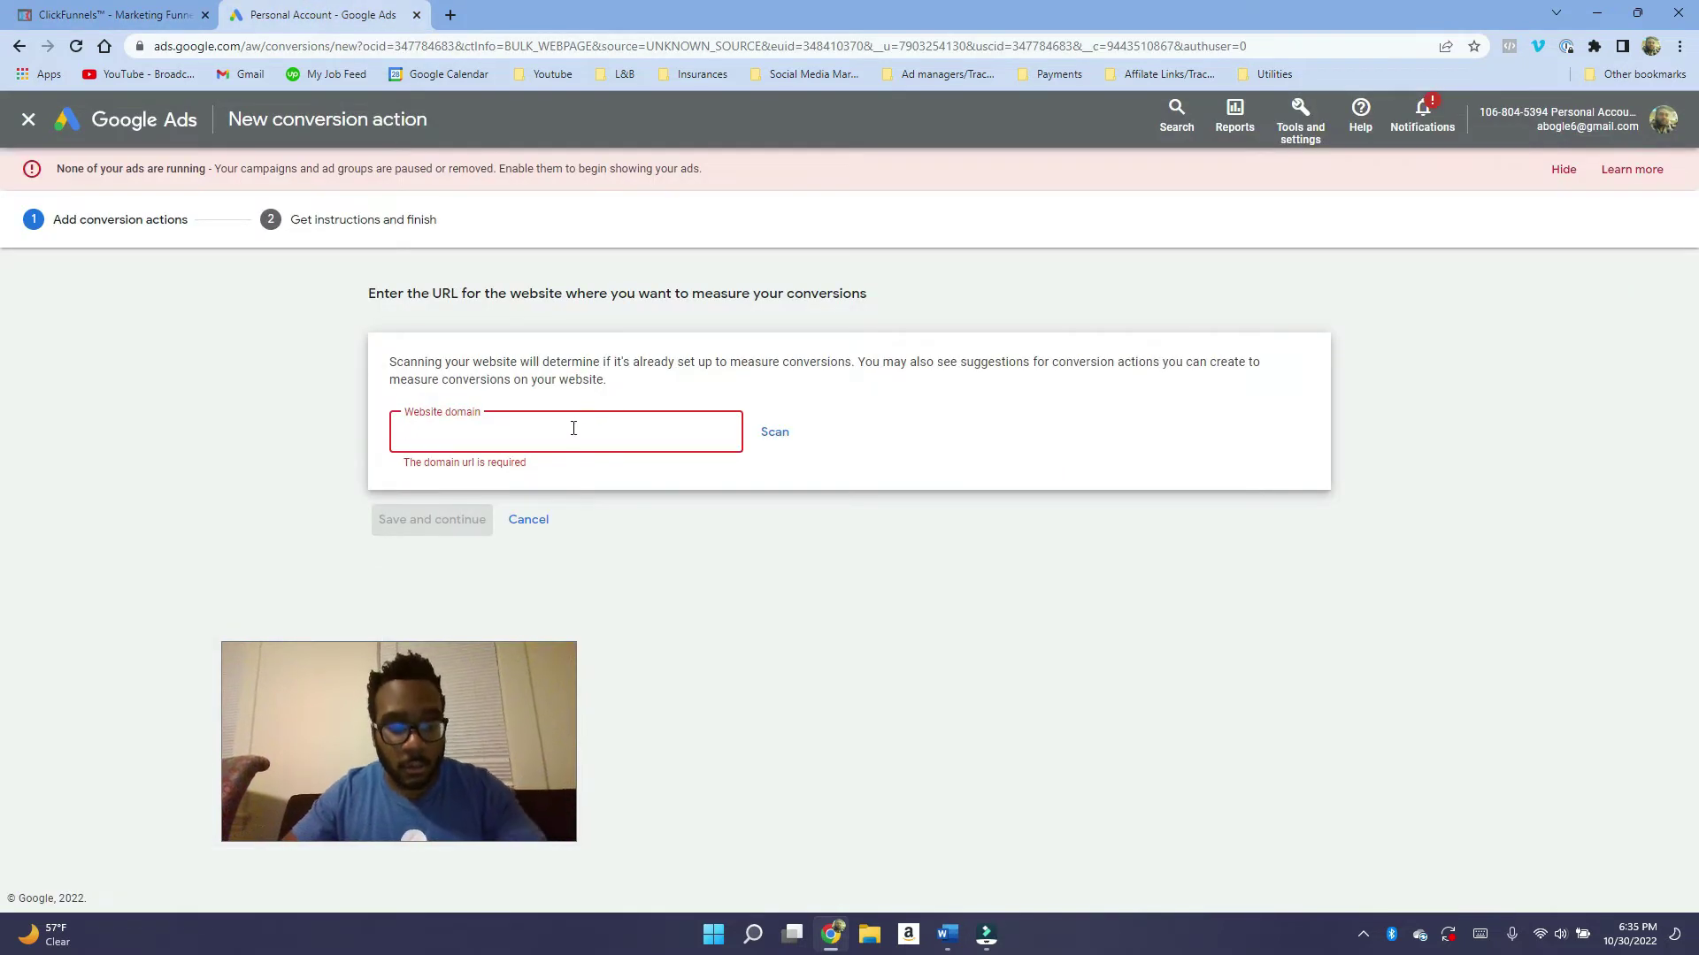
key("ctrl+v")
left_click(775, 433)
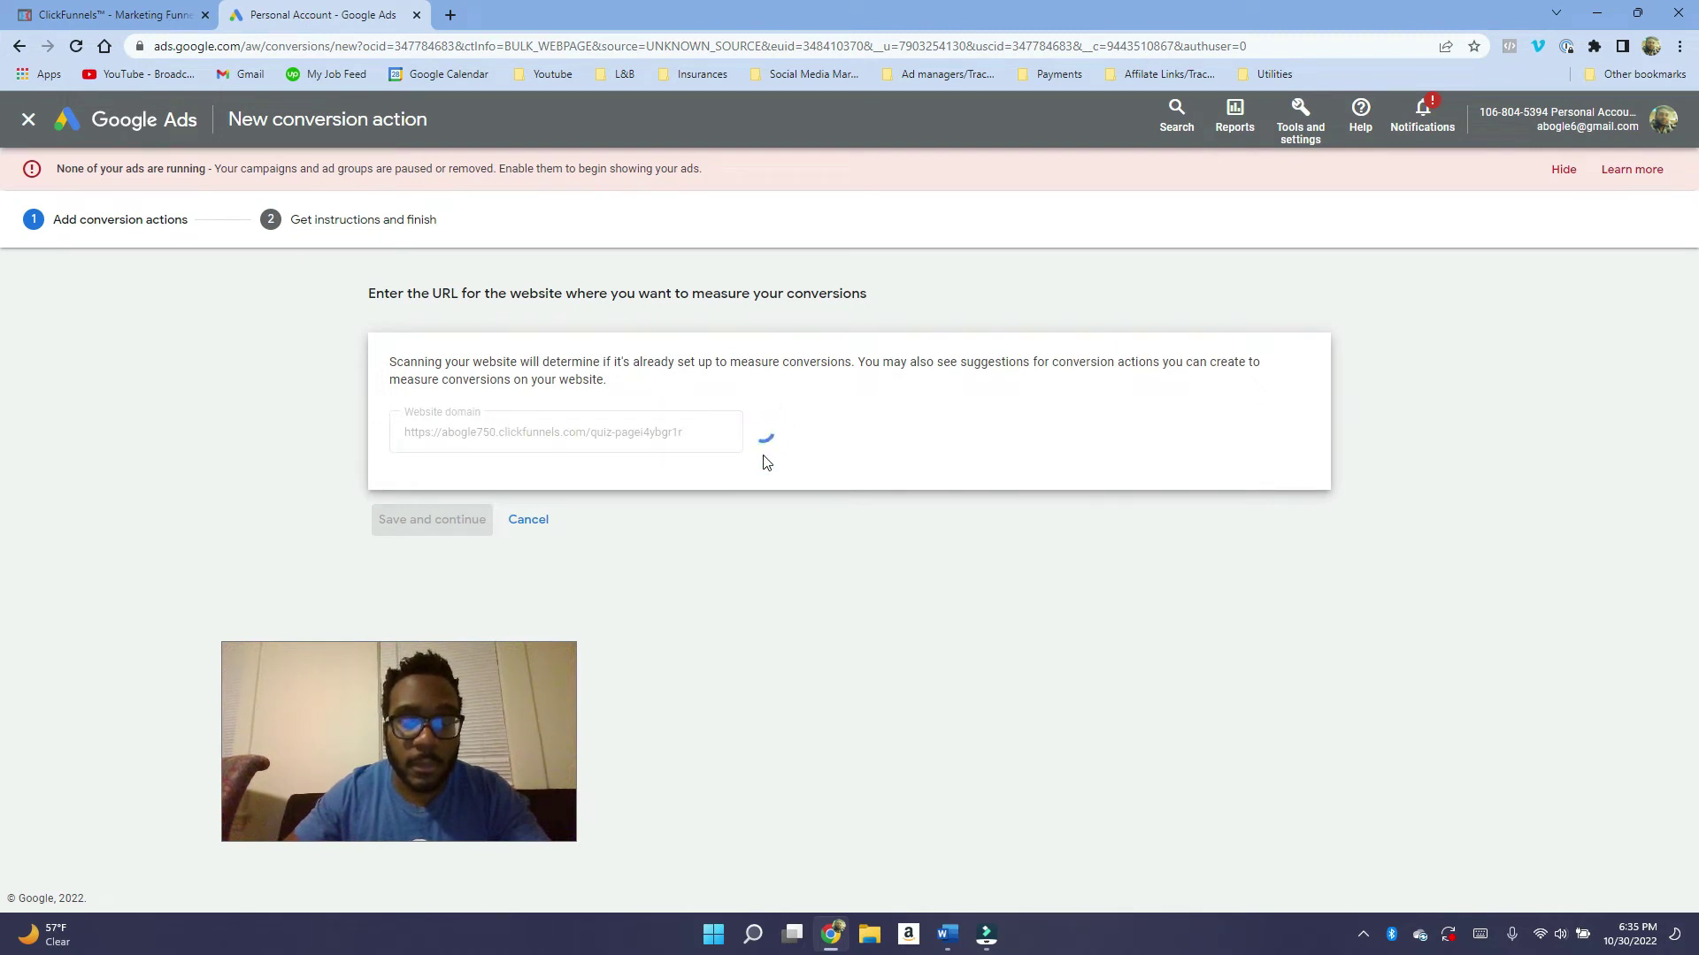
Review the scan results offering automatic or manual conversion actions.
scroll(637, 560, "down", 2)
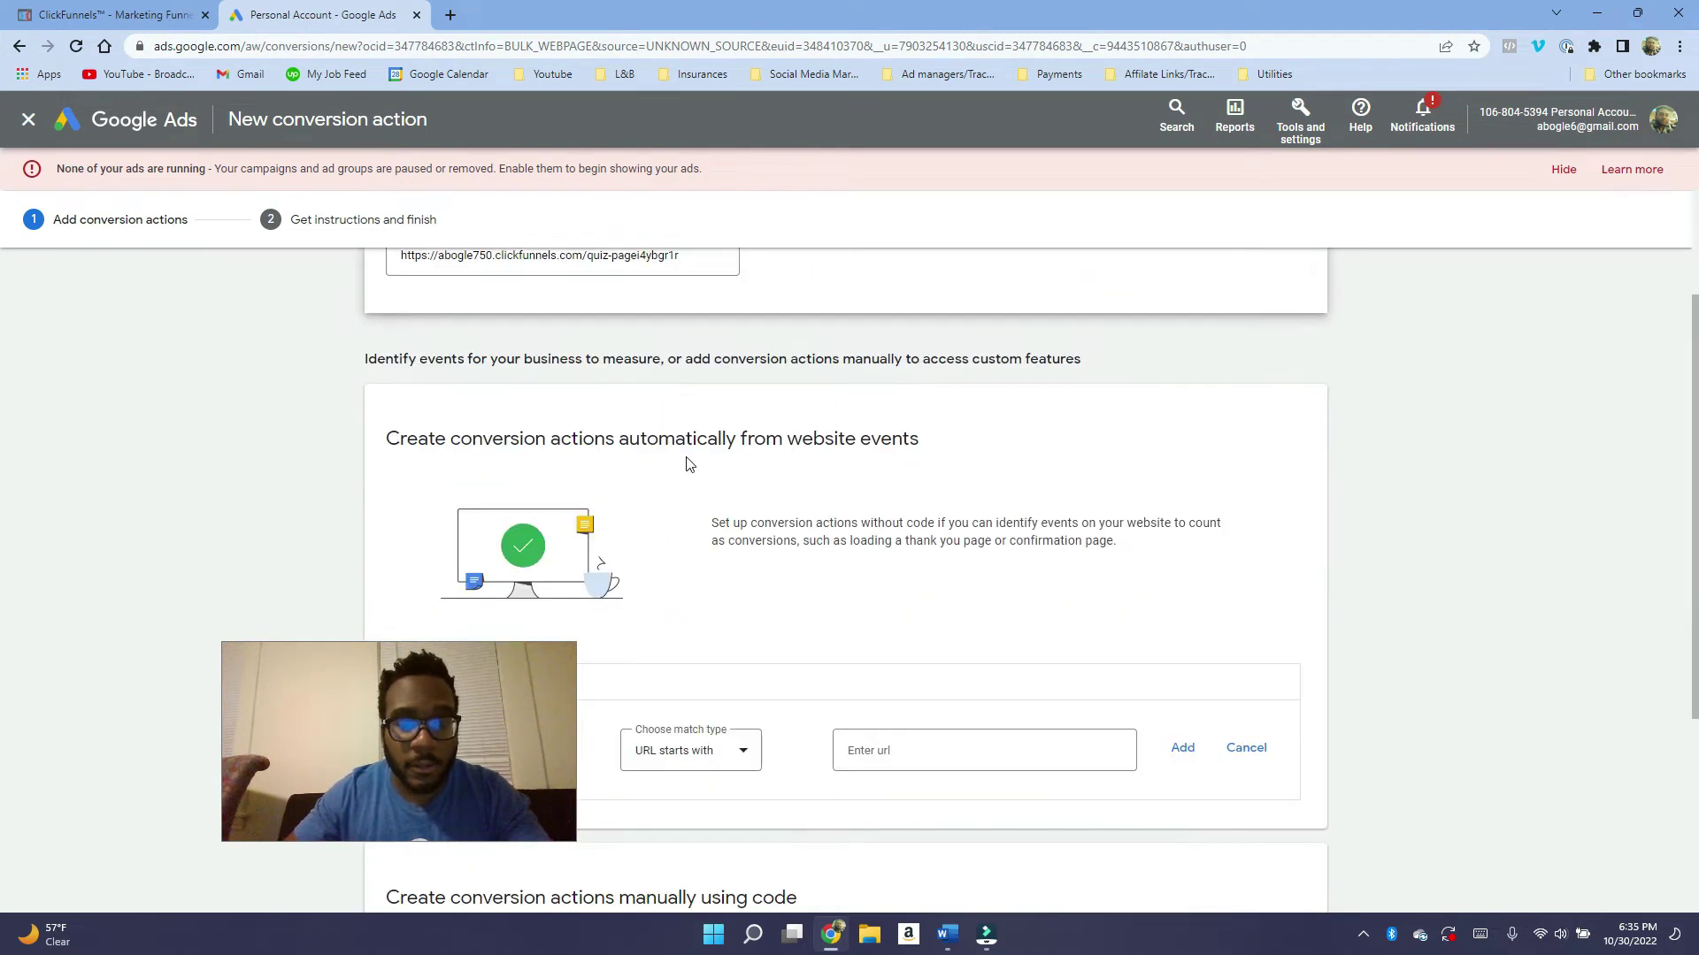
scroll(682, 557, "down", 2)
scroll(758, 398, "up", 2)
scroll(747, 595, "down", 2)
scroll(713, 595, "down", 2)
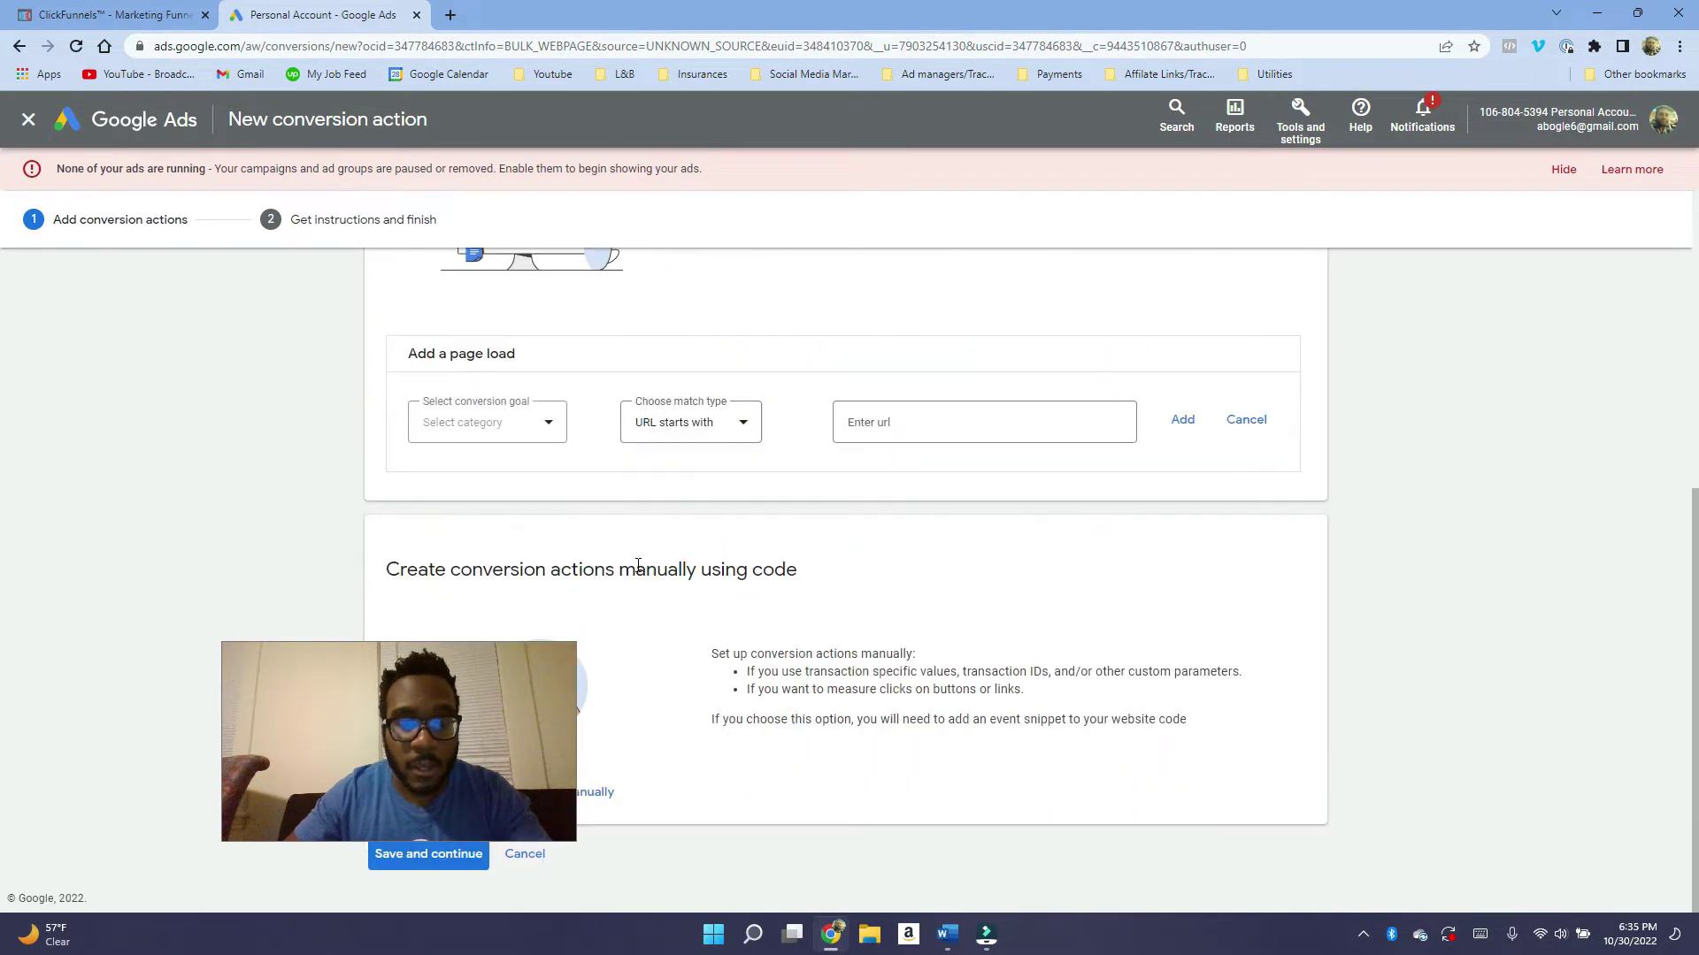
left_click_drag(465, 661, 331, 492)
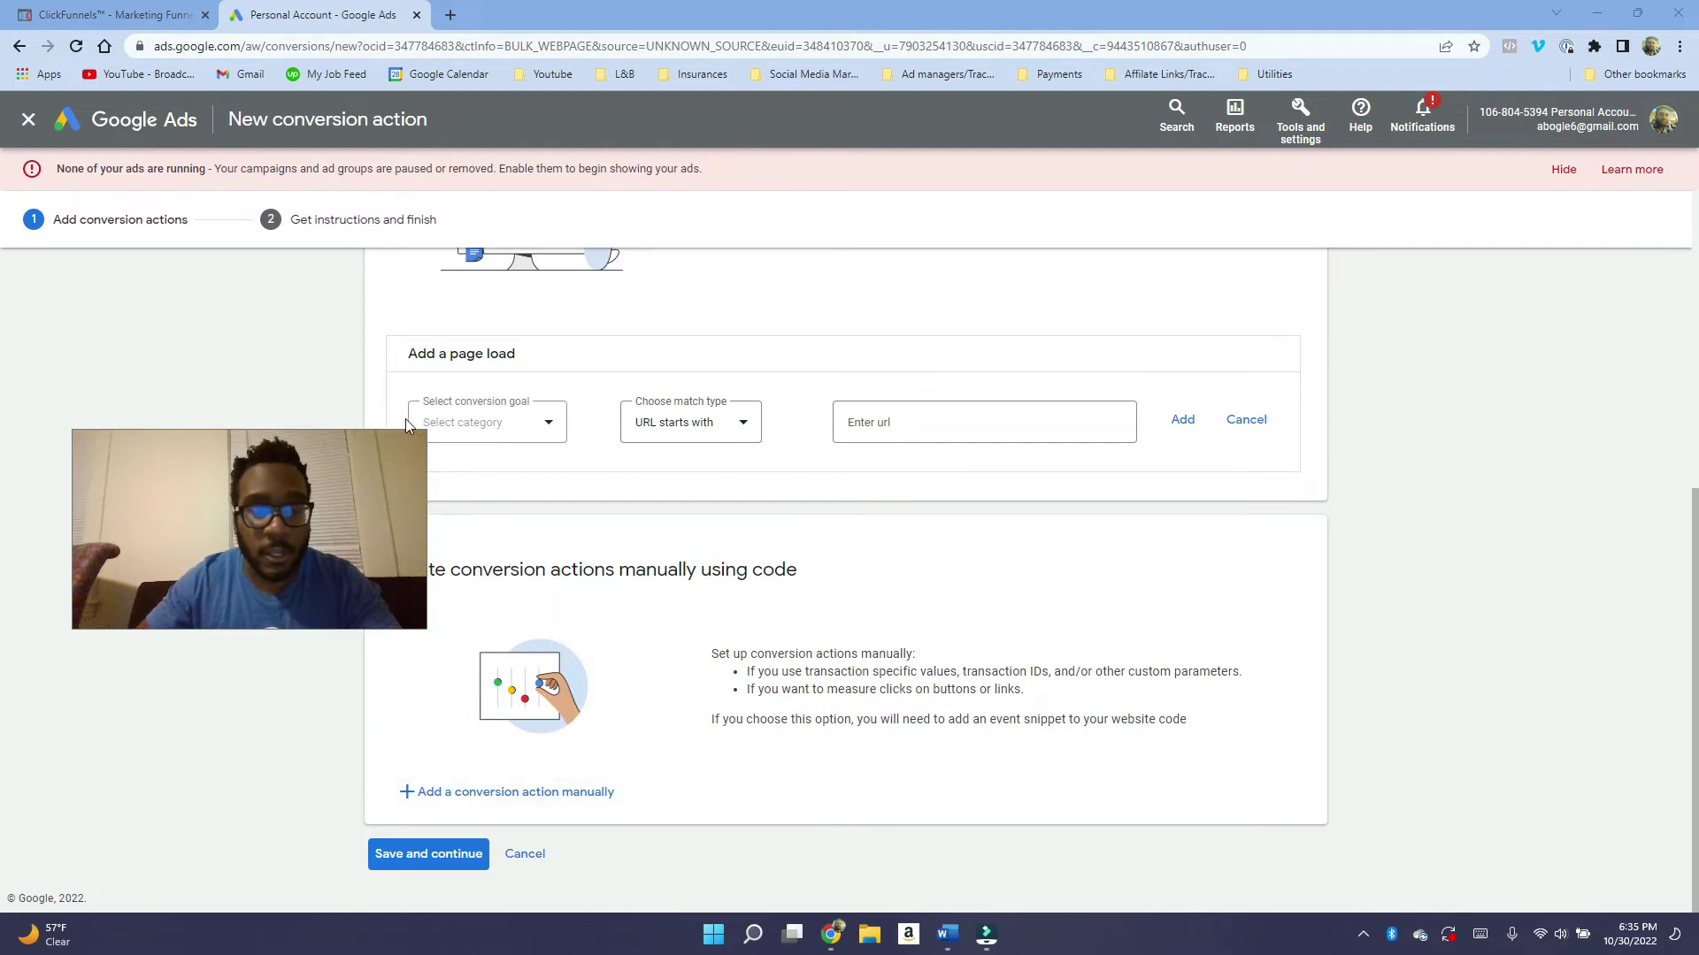
left_click_drag(426, 431, 303, 530)
scroll(721, 619, "up", 5)
scroll(721, 620, "down", 4)
scroll(722, 620, "down", 1)
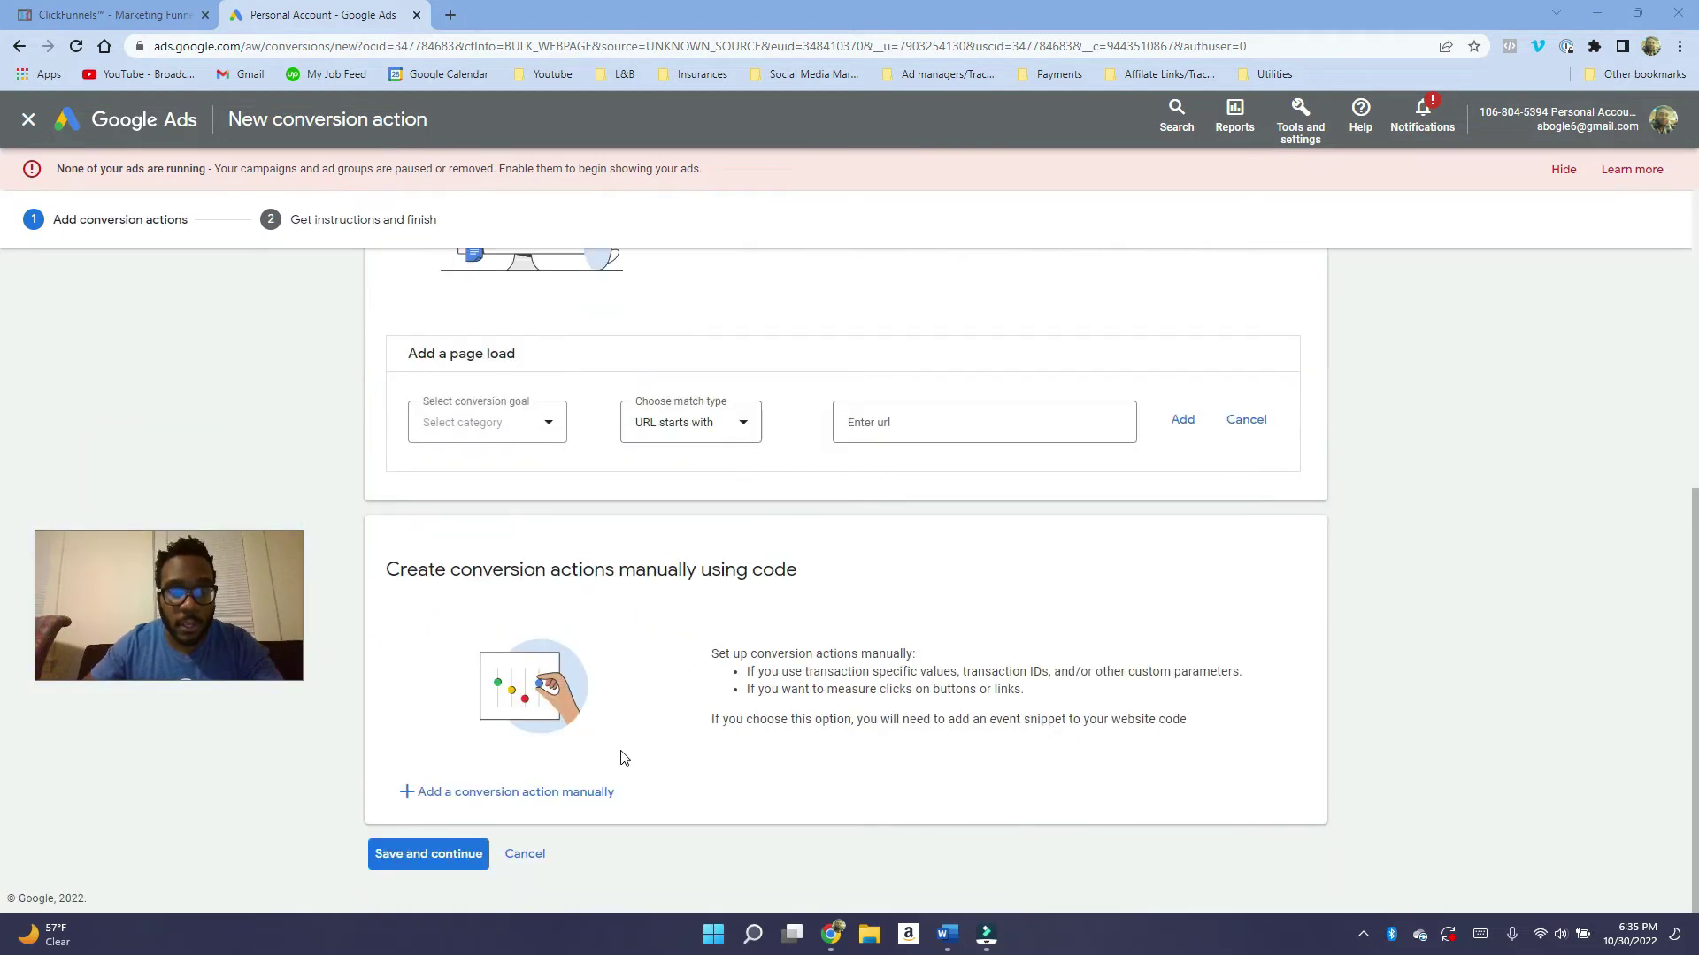
Add a manual conversion action in the Submit lead form category, renamed "Company" lead form.
left_click(569, 793)
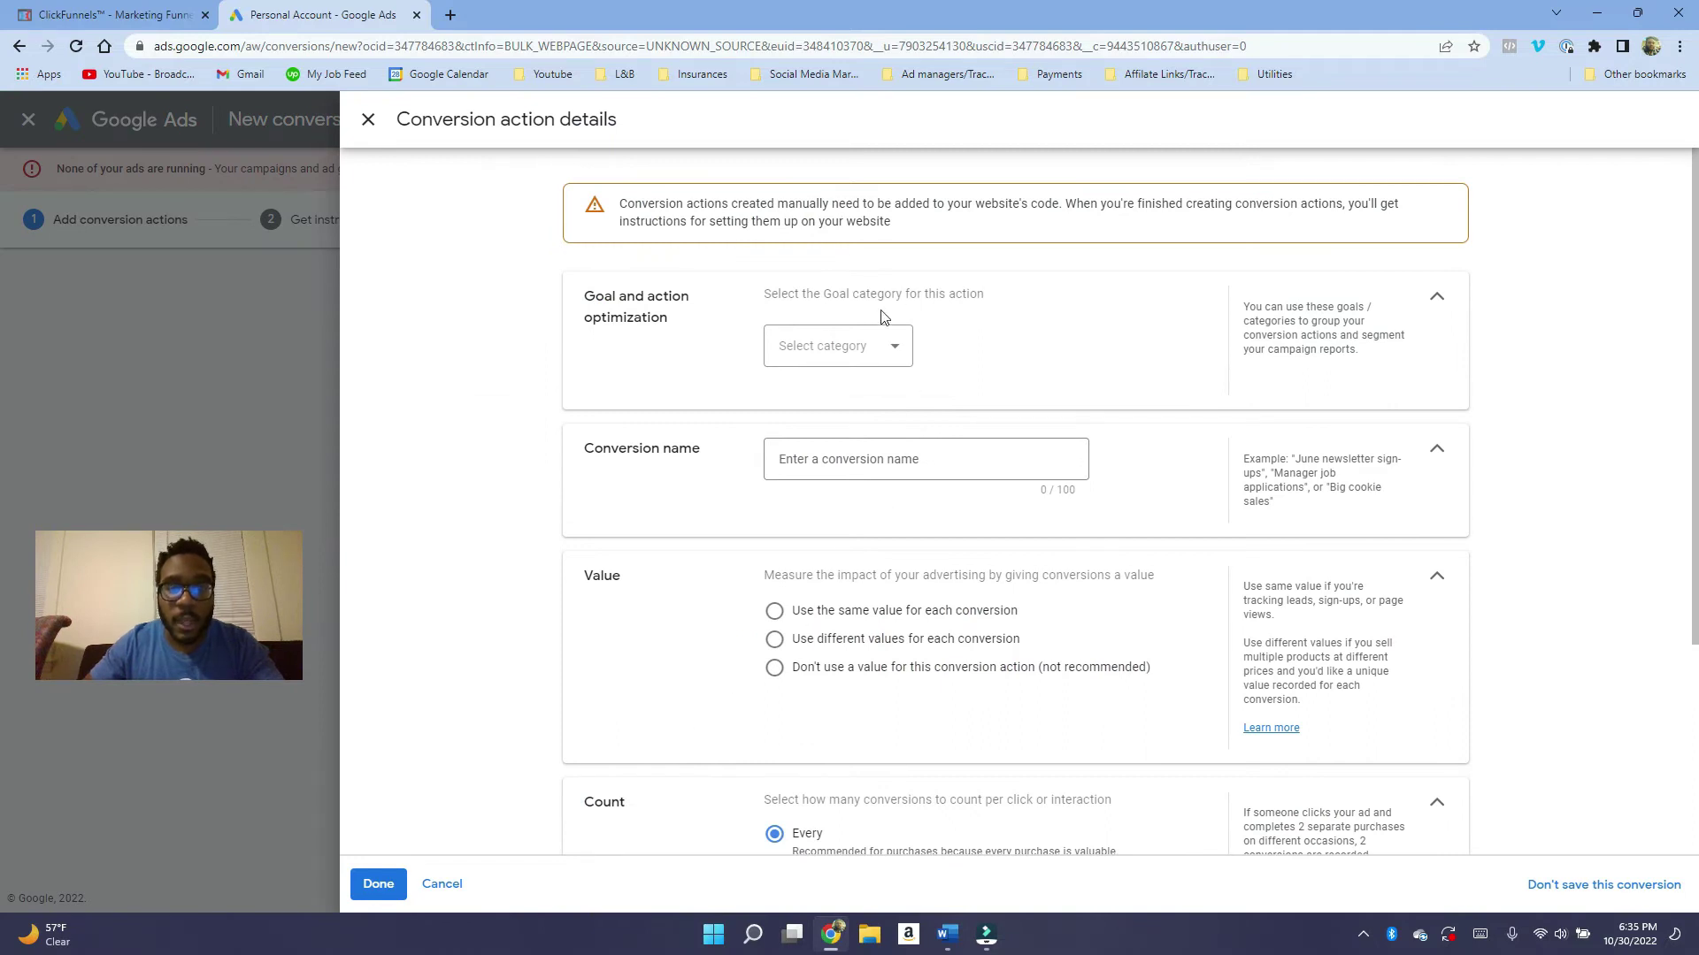
left_click(891, 354)
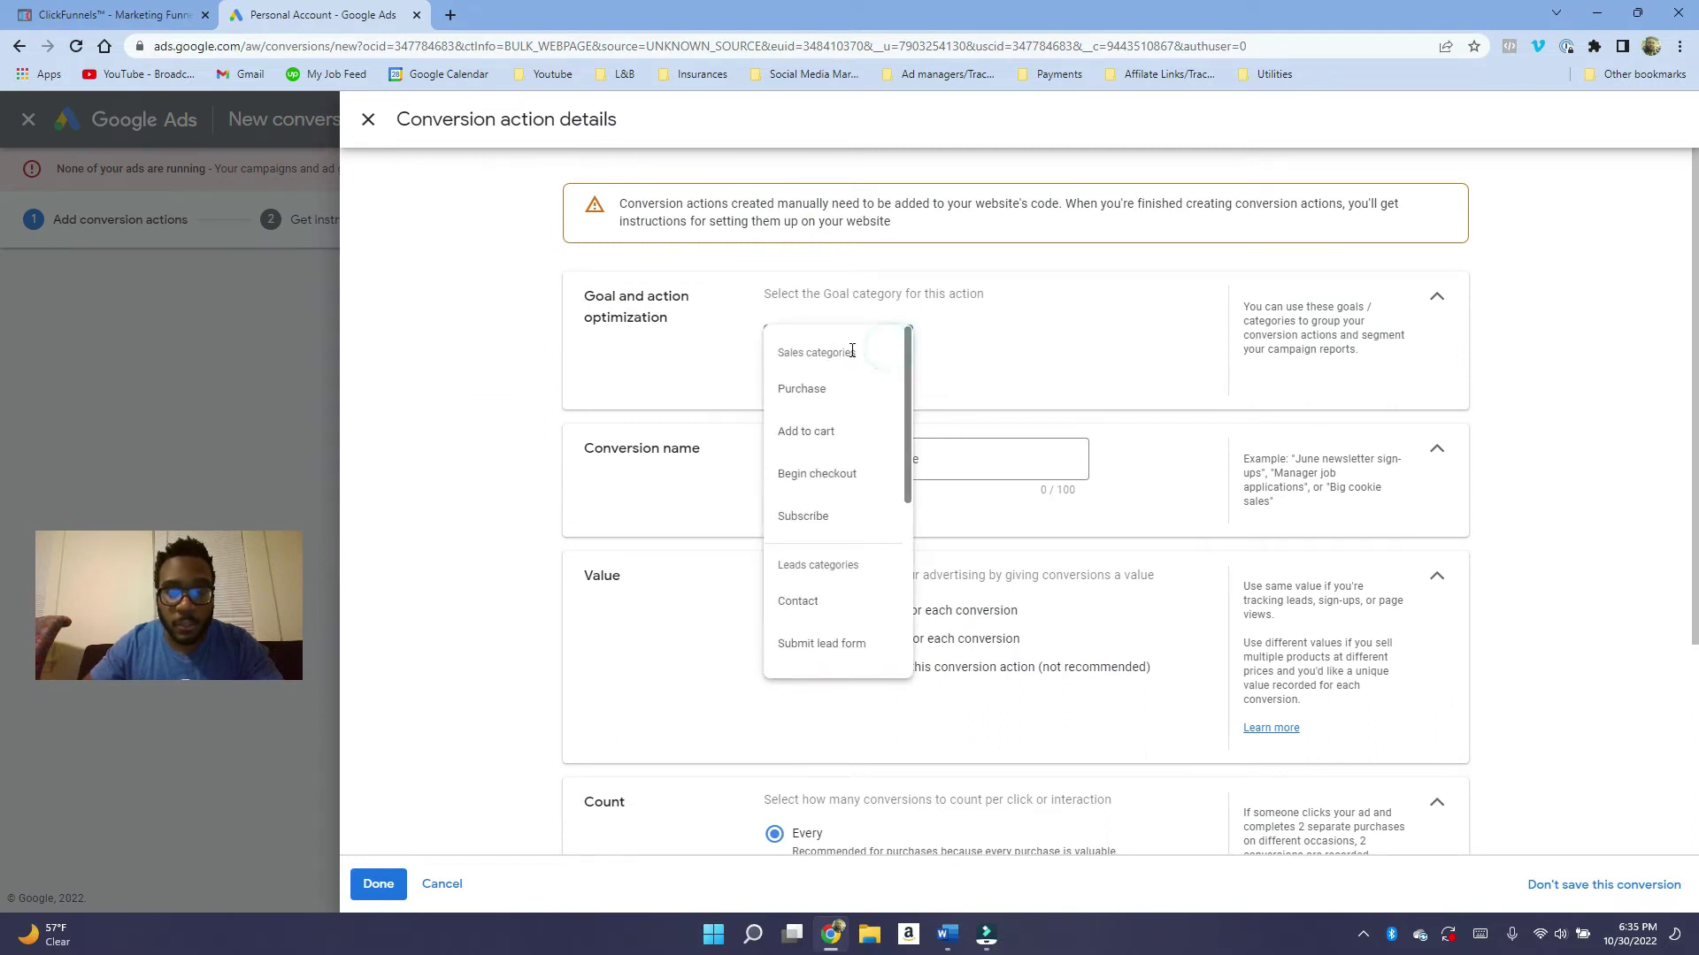
left_click(835, 652)
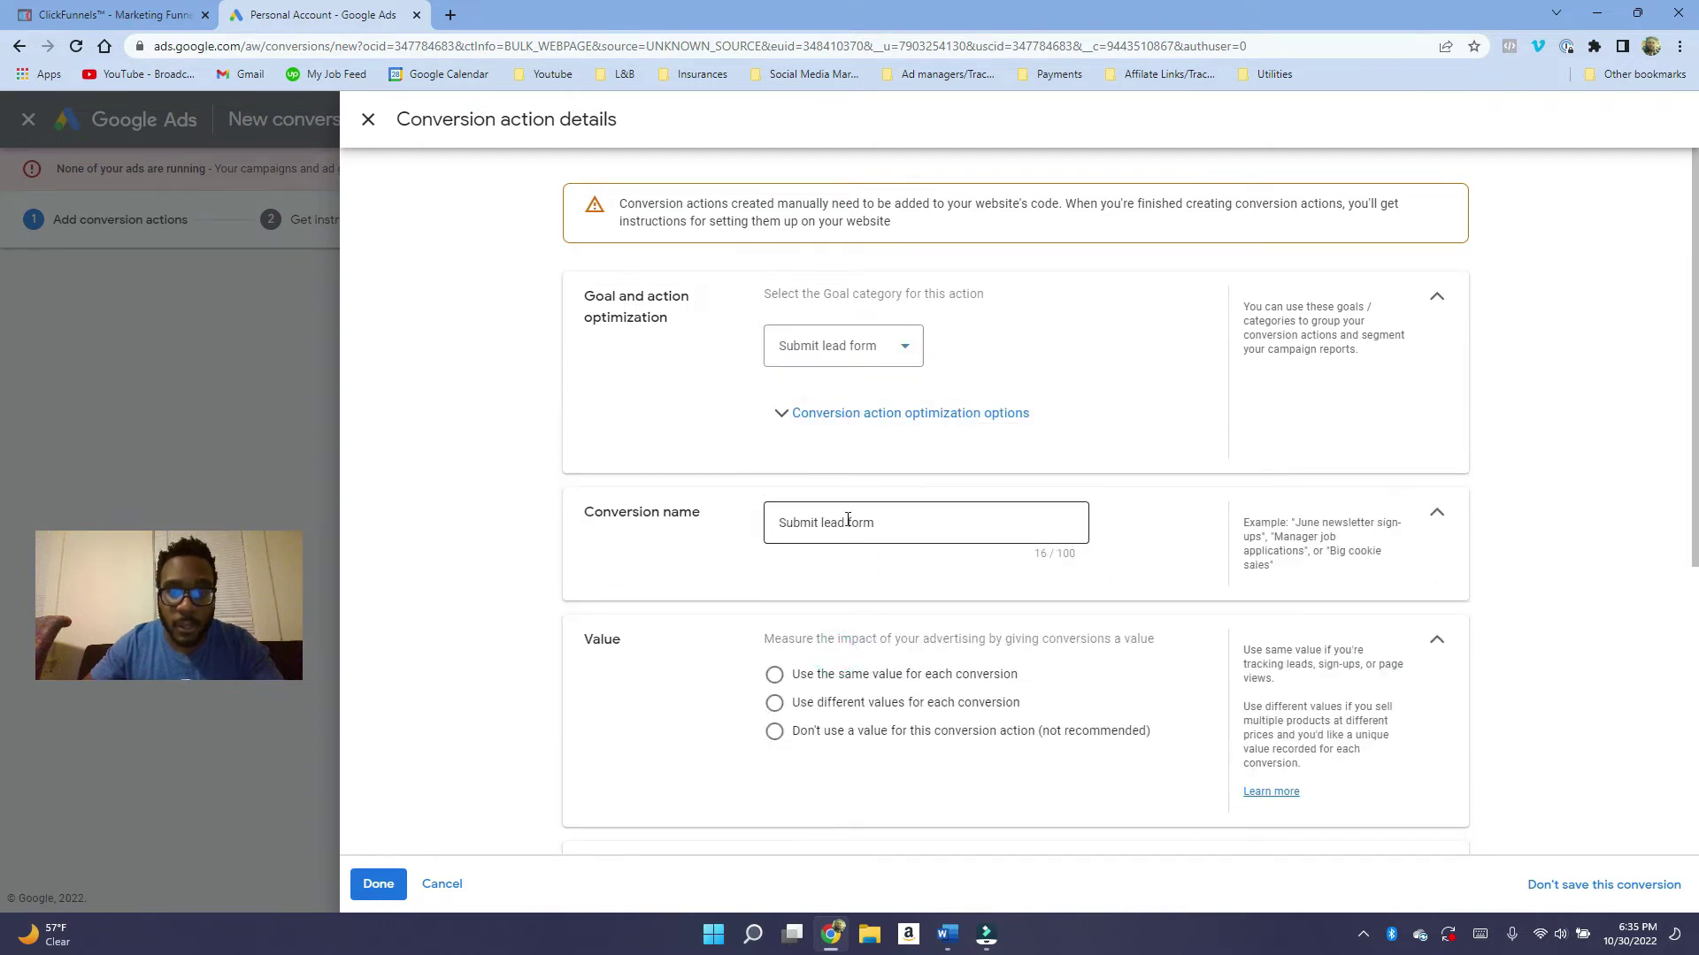
left_click(888, 523)
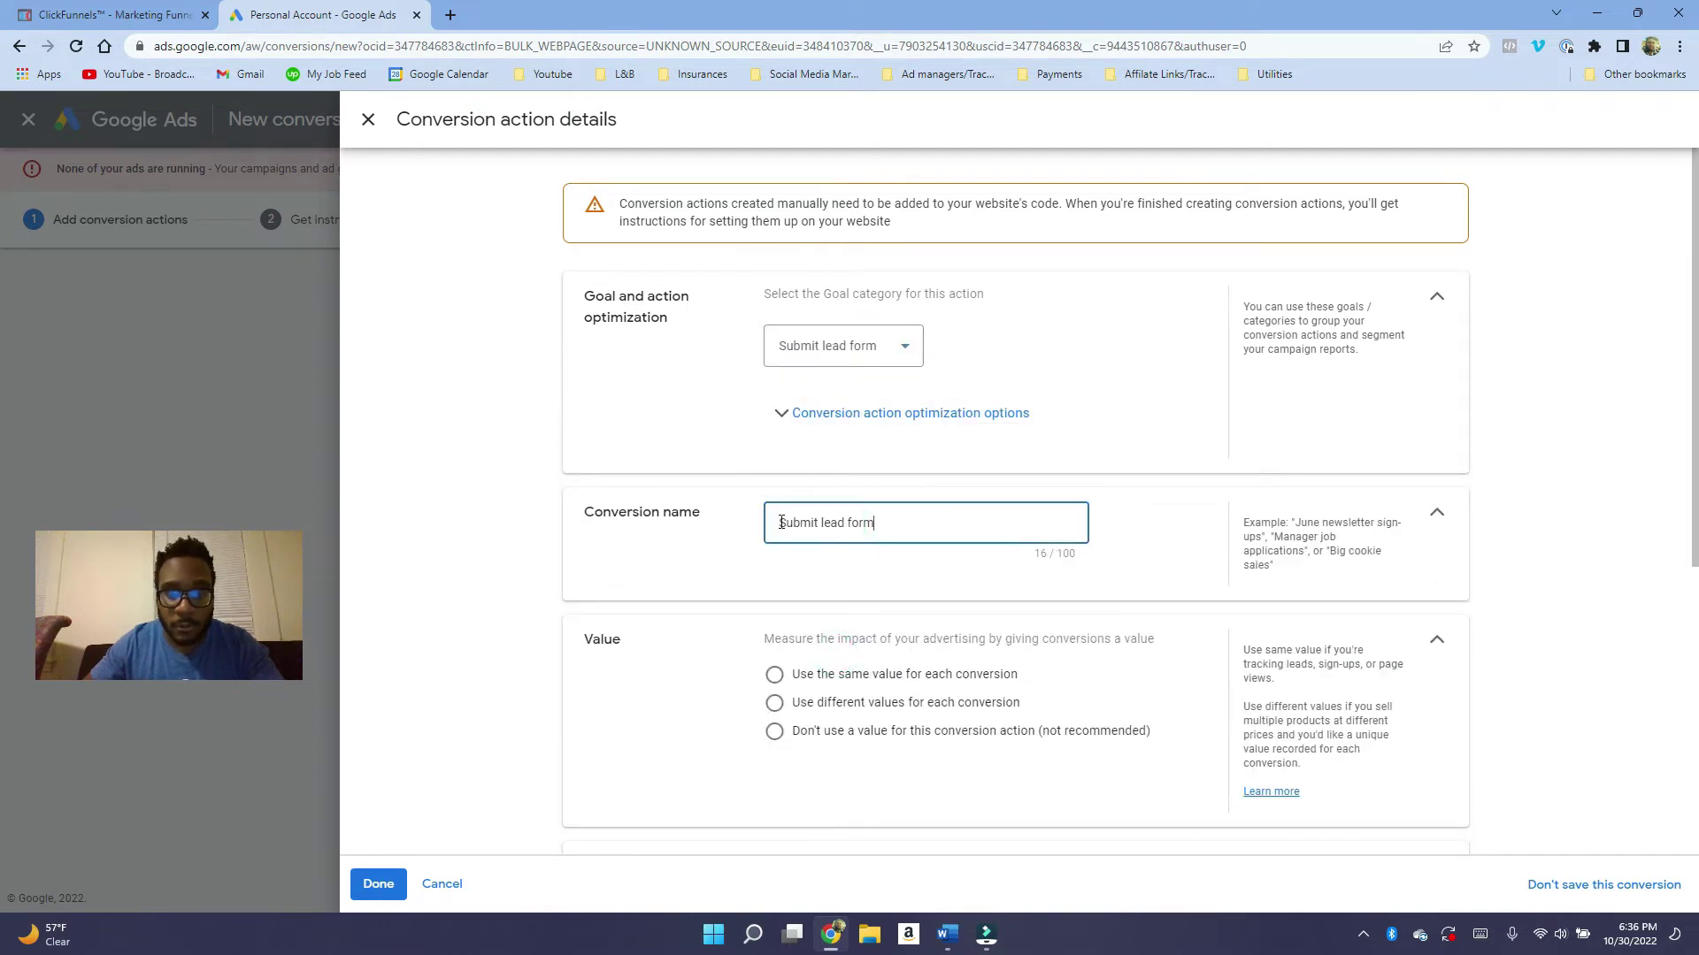
left_click_drag(802, 524, 814, 523)
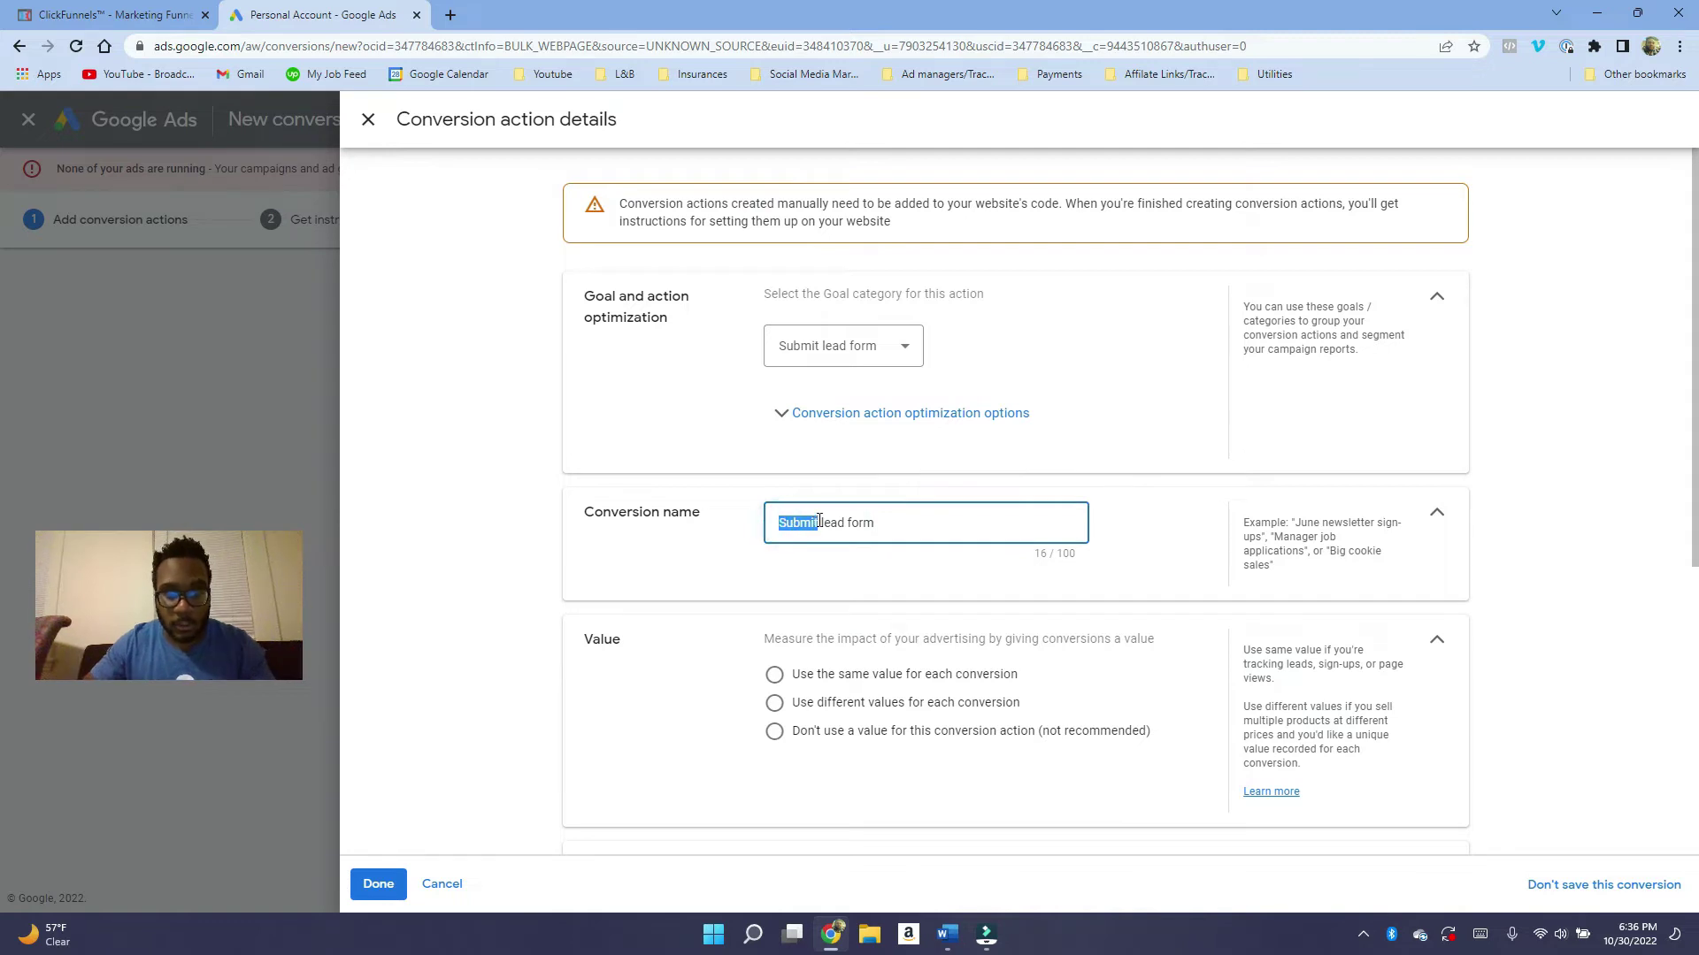
type("\"Company")
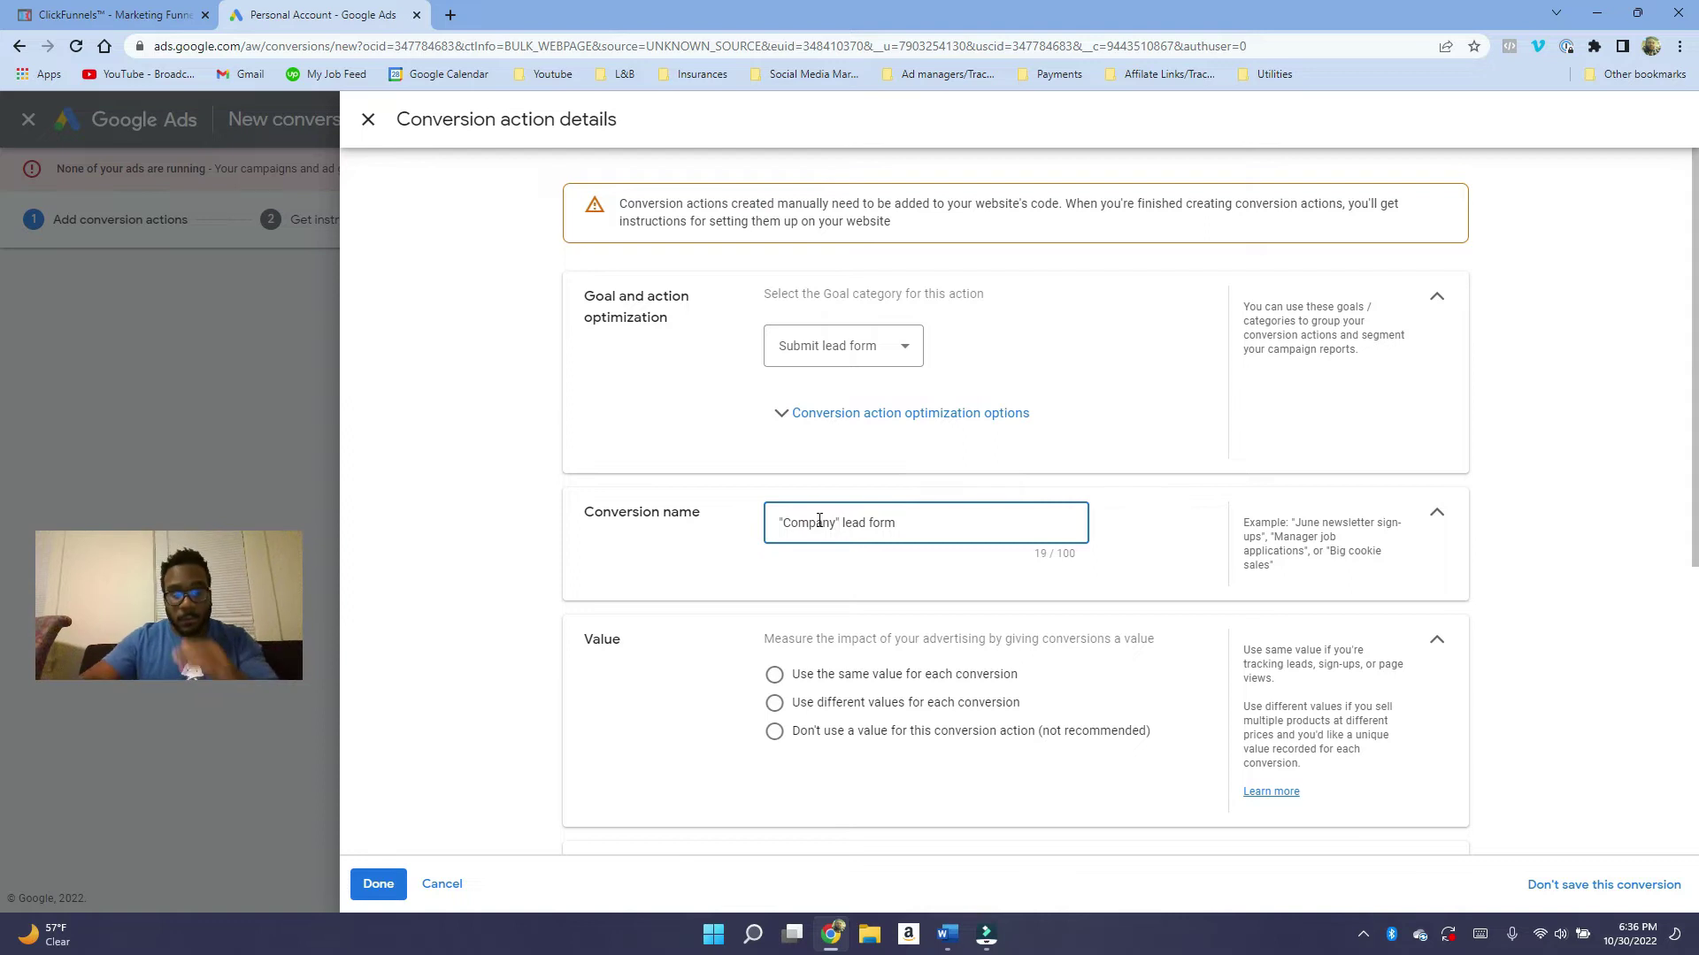
scroll(1005, 686, "down", 2)
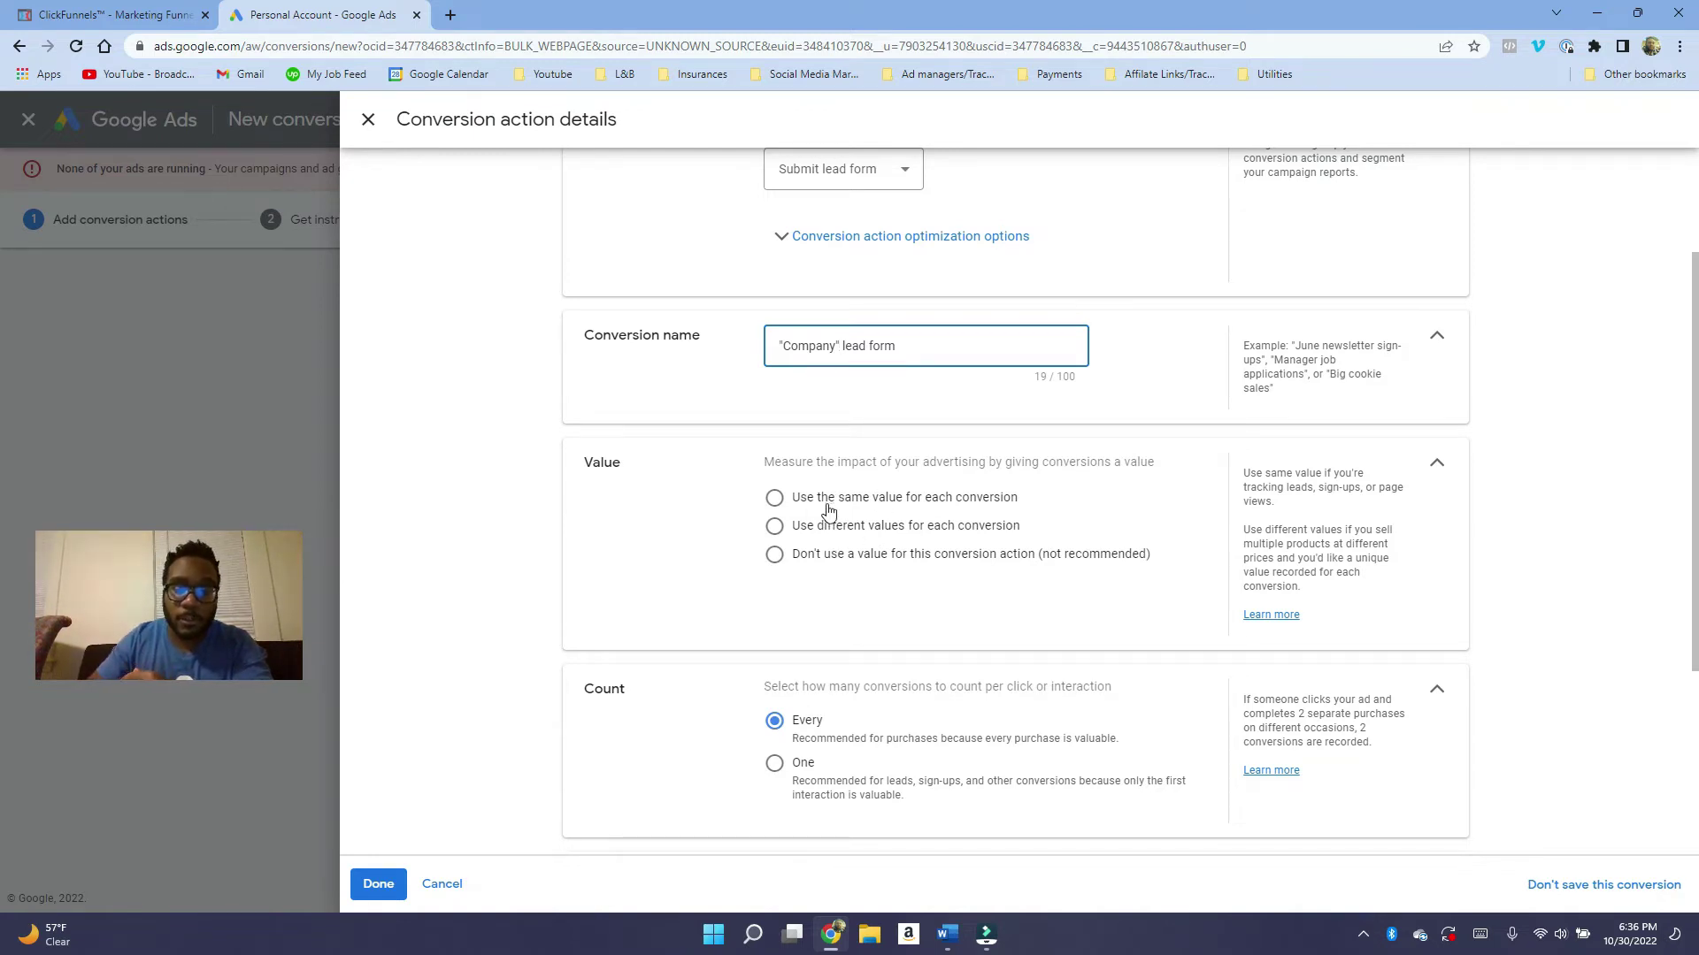
Set the conversion to use no value and count One per interaction, keeping Enhanced CPC on.
left_click(808, 567)
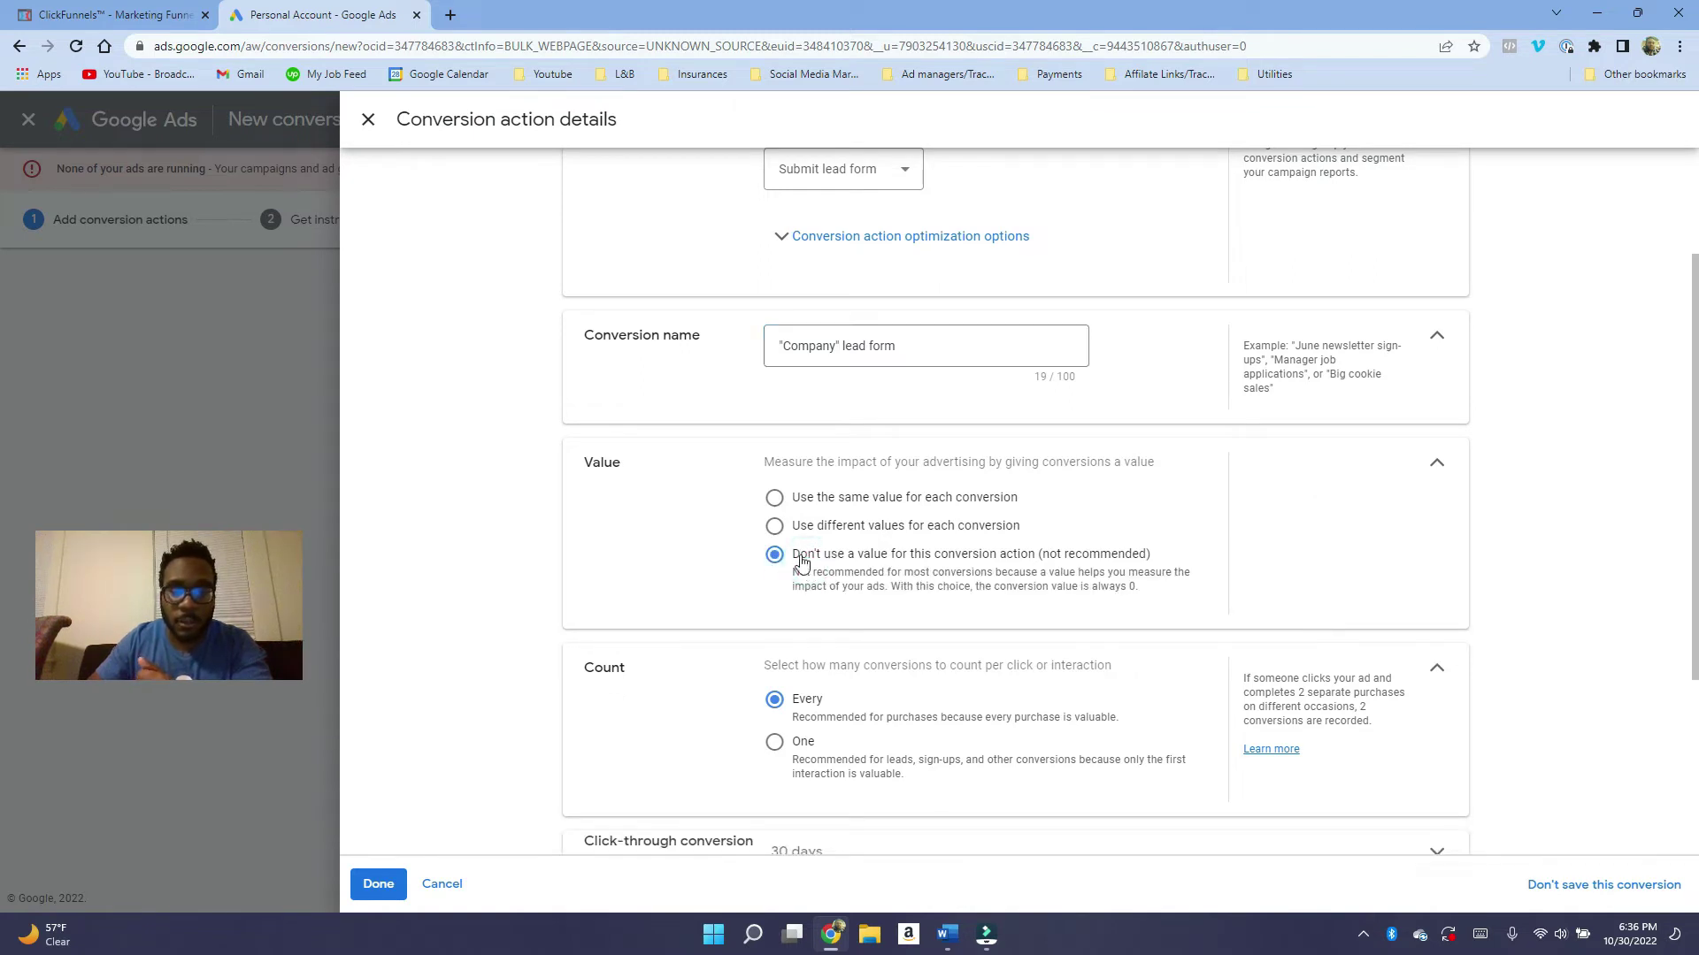
scroll(1140, 588, "down", 2)
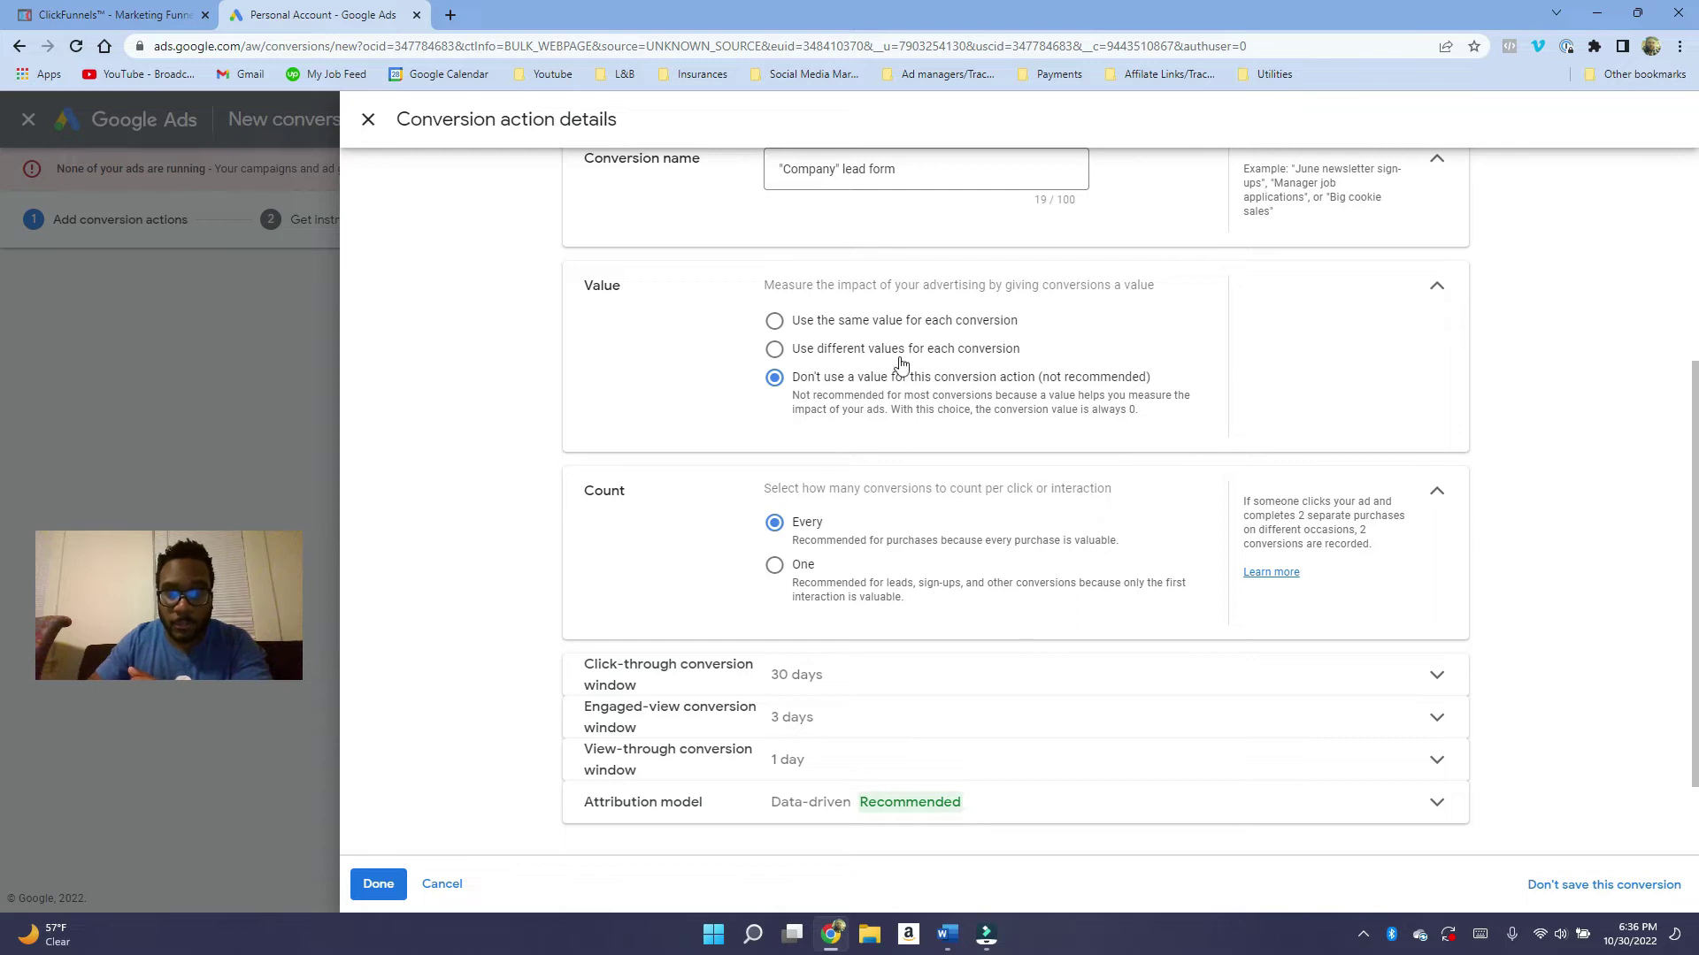
left_click(776, 574)
scroll(1106, 482, "down", 2)
scroll(1106, 482, "up", 1)
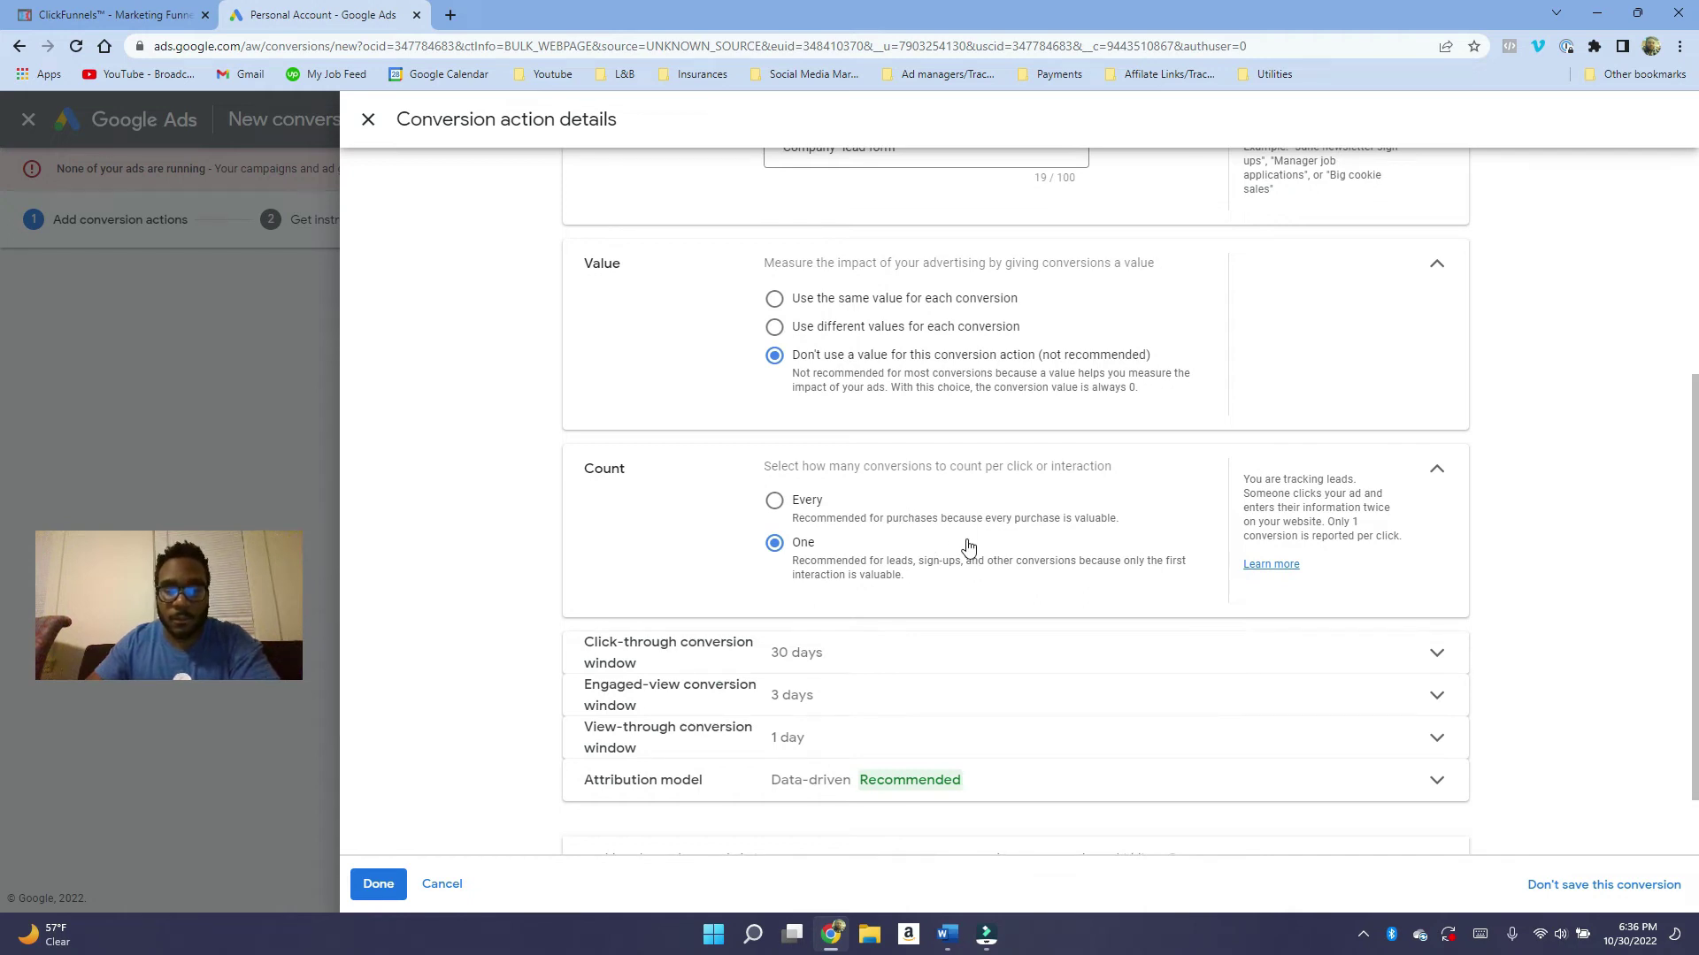
scroll(967, 548, "down", 1)
left_click_drag(781, 762, 714, 768)
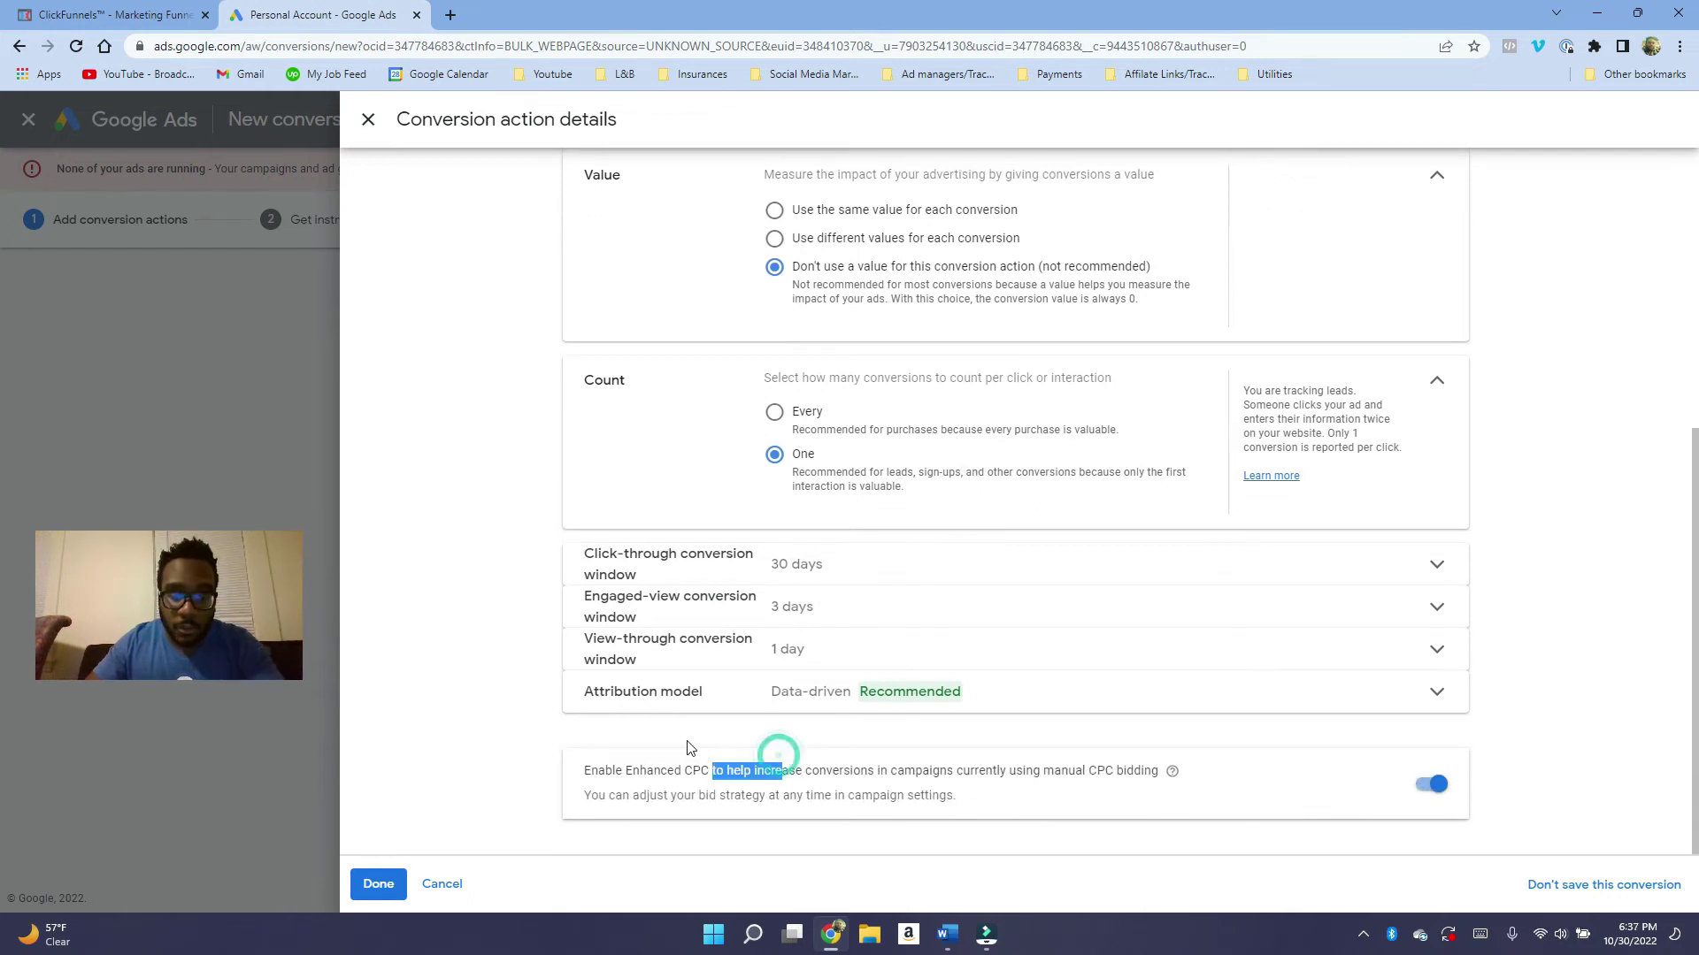
left_click(644, 761)
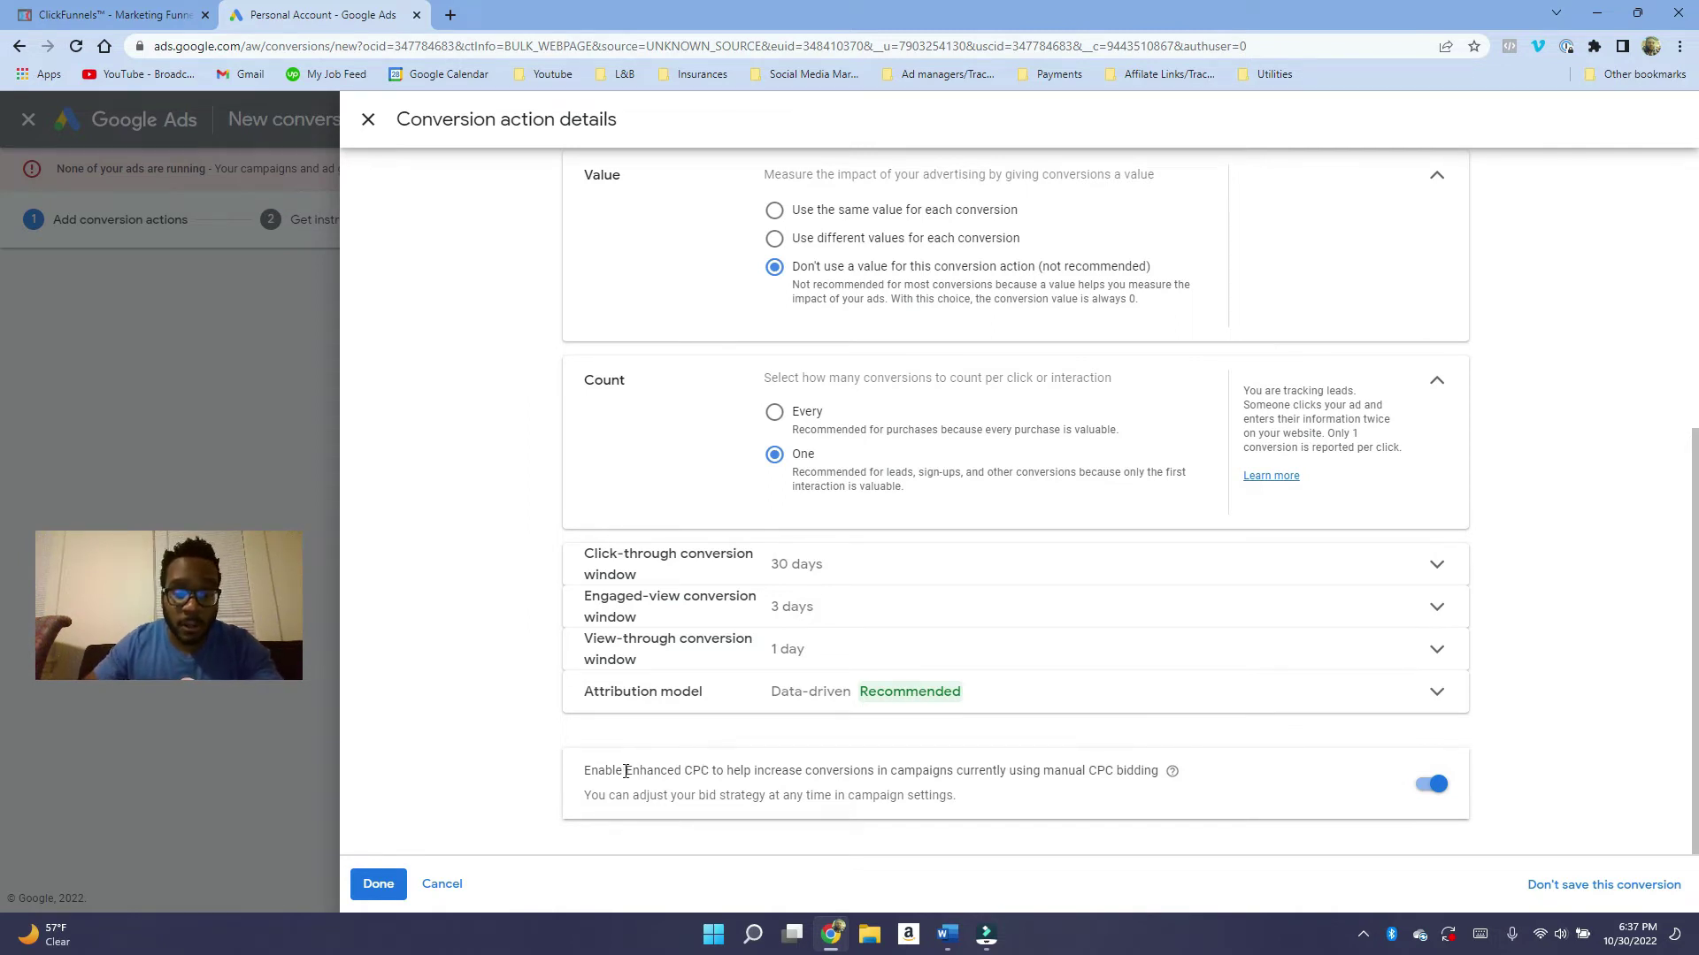
left_click_drag(626, 771, 719, 769)
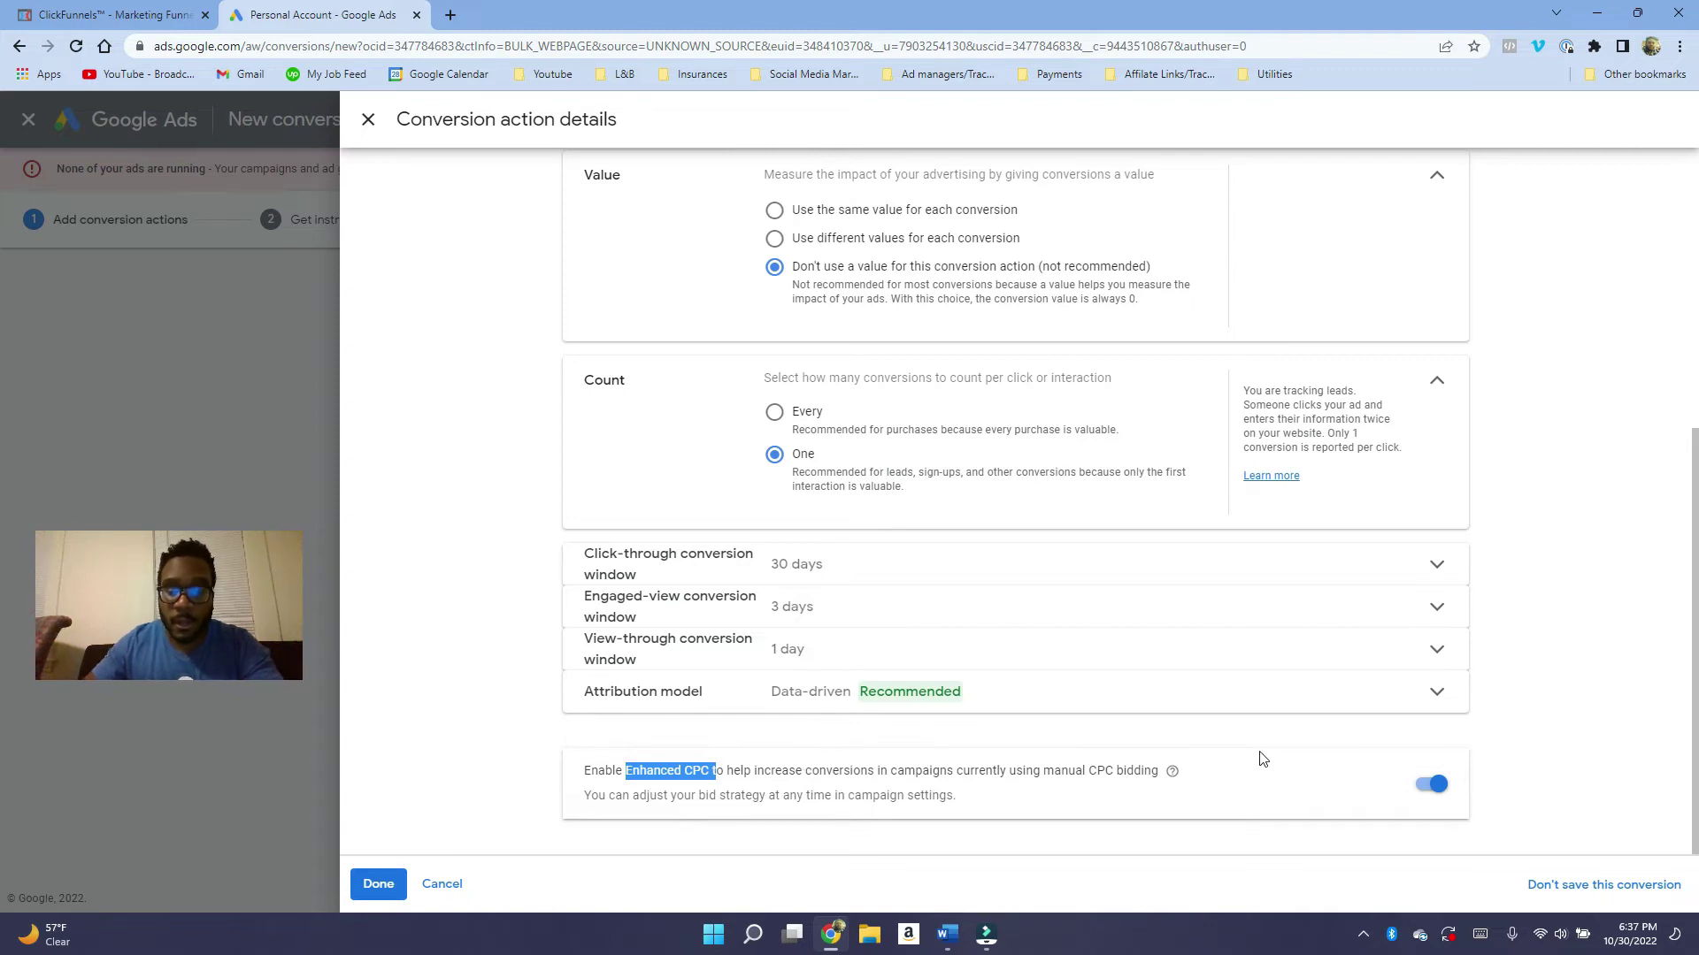
Finish the conversion action details and save and continue.
left_click(378, 884)
scroll(672, 796, "down", 1)
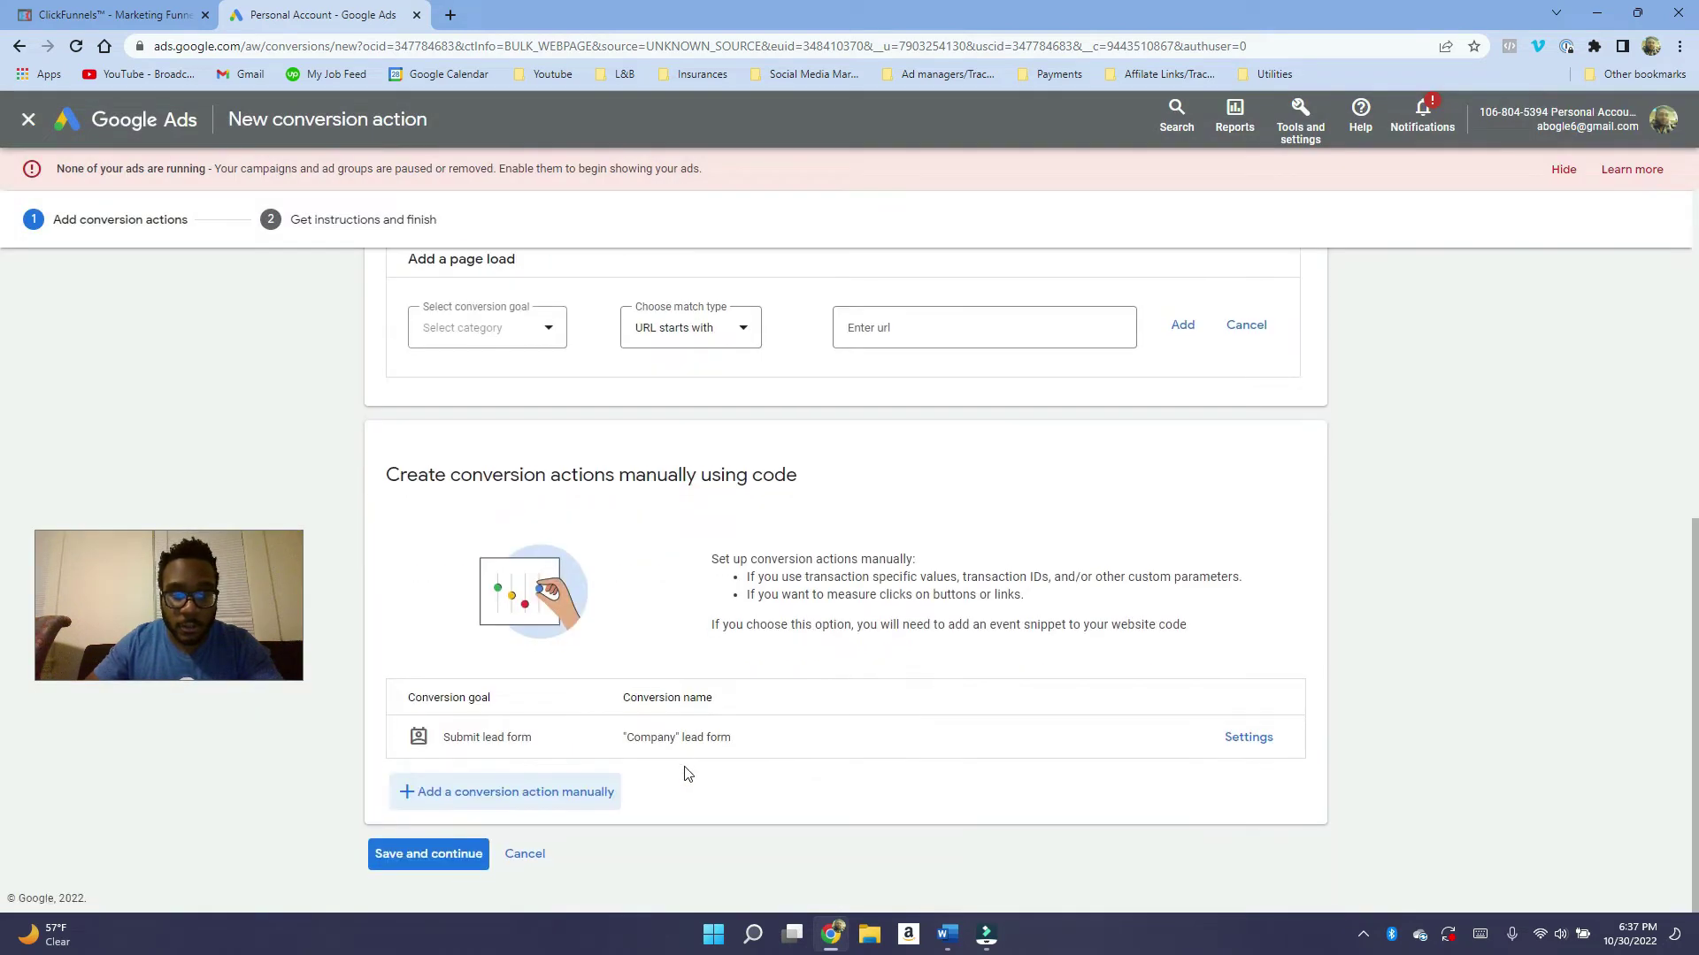
left_click(446, 855)
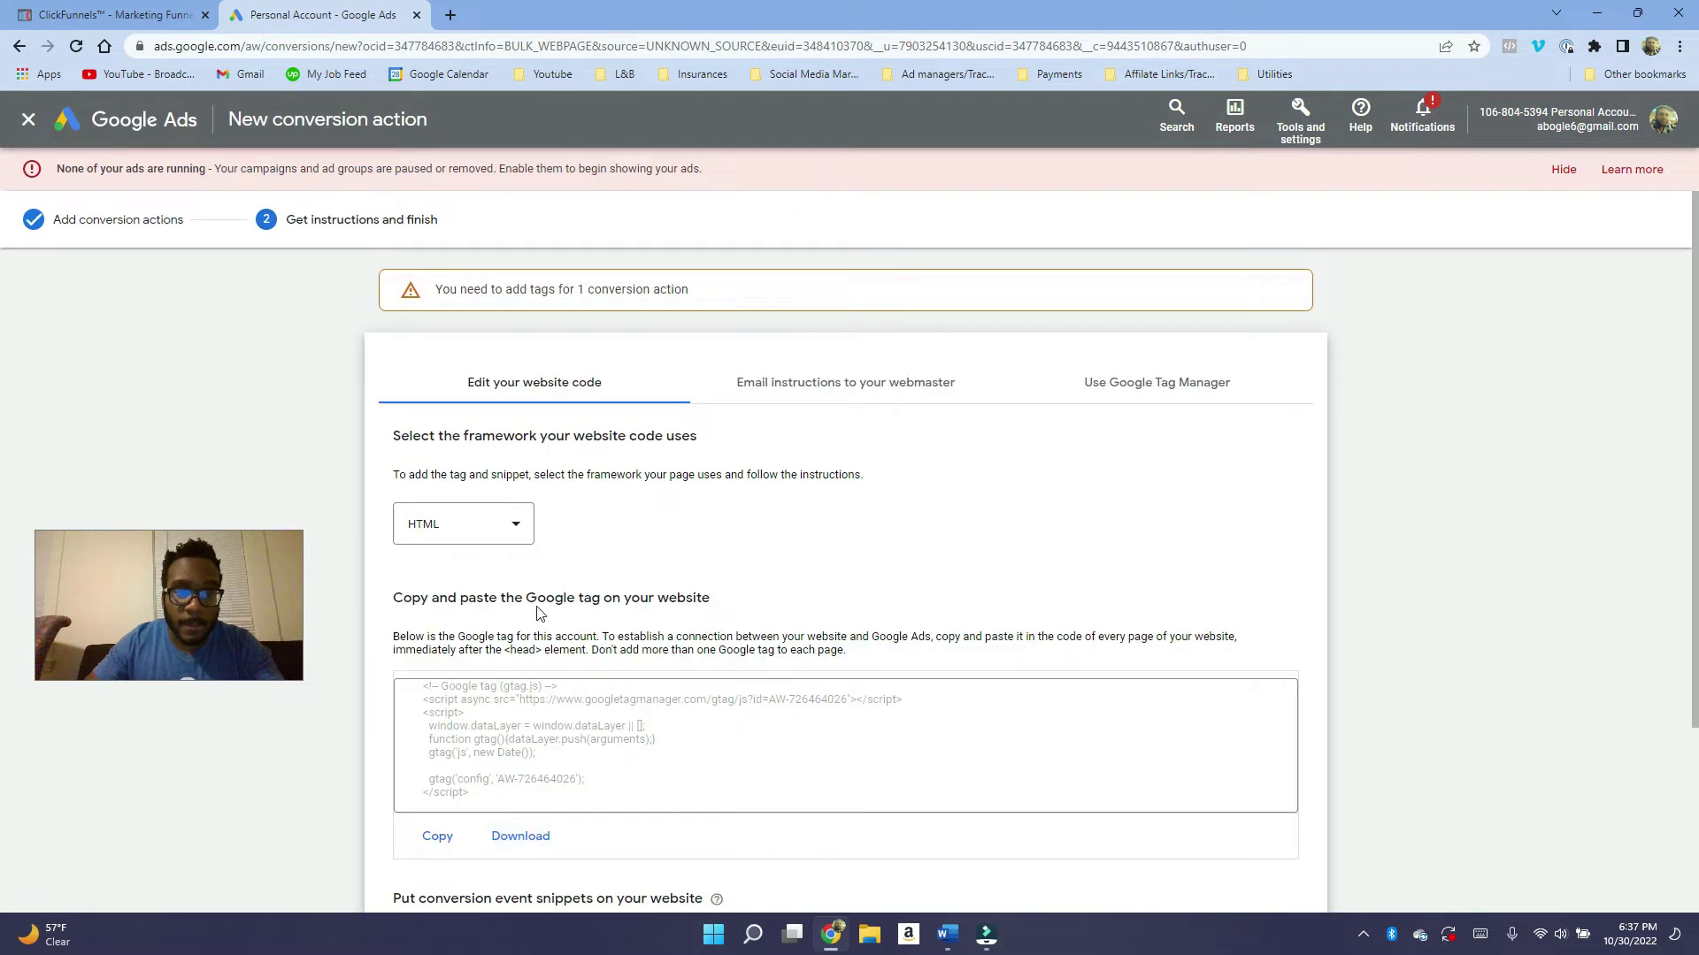
Copy the Google tag code for the new lead form conversion.
scroll(637, 431, "down", 2)
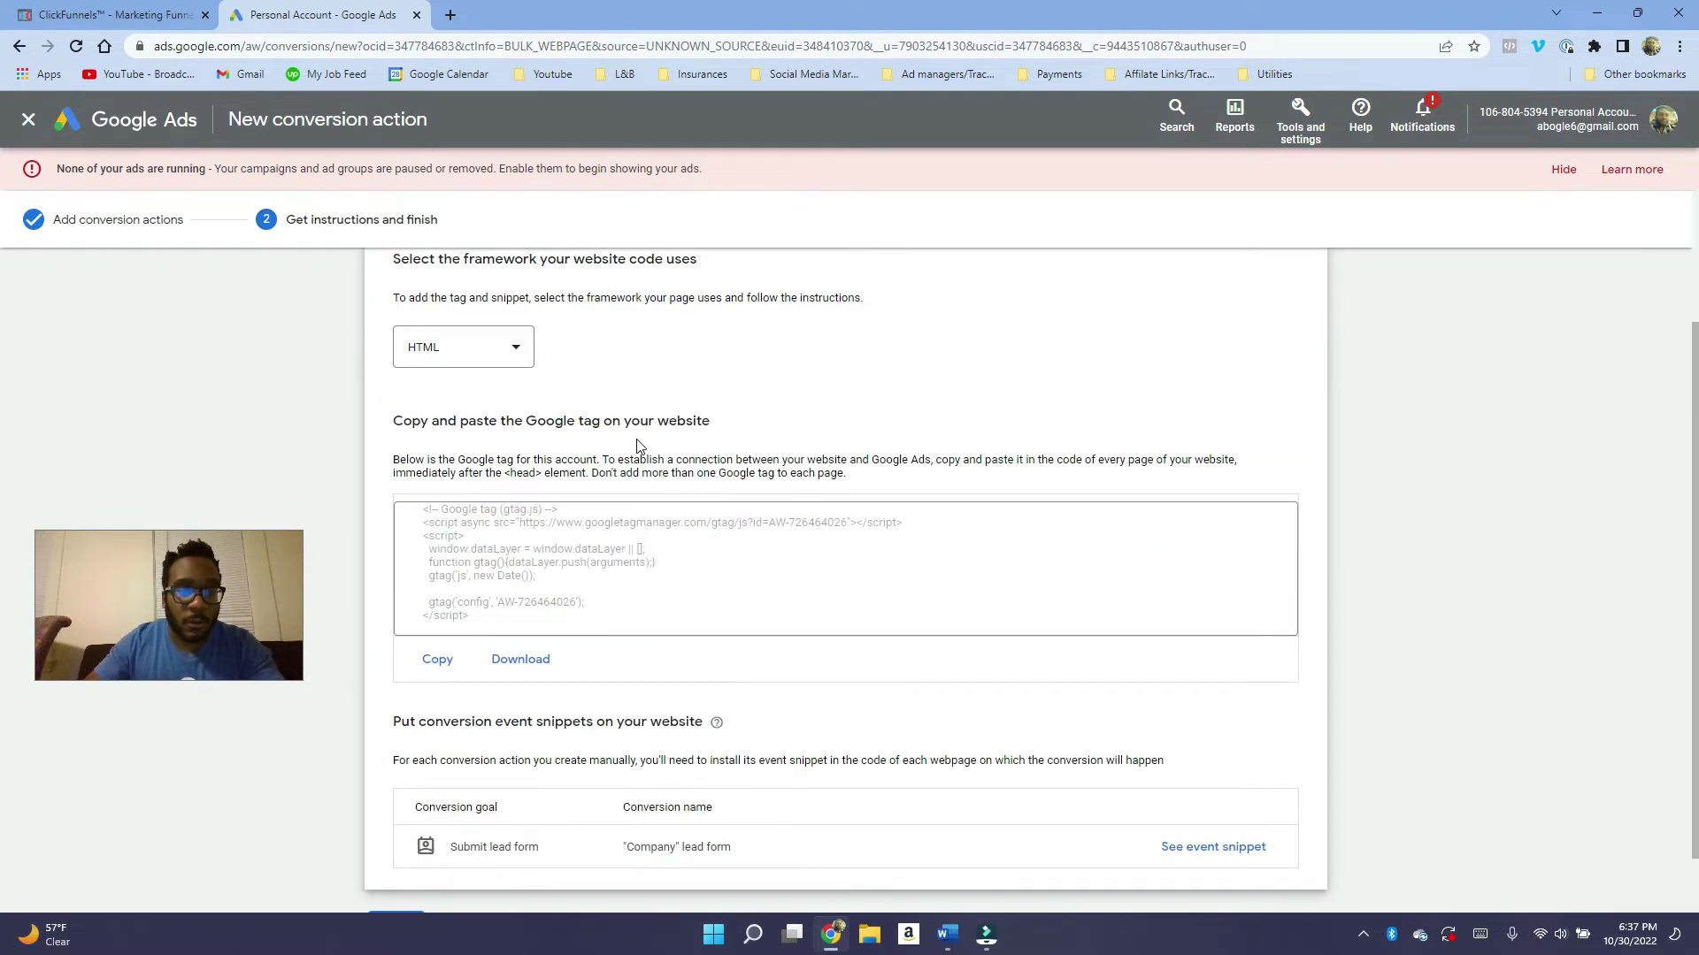
left_click(438, 661)
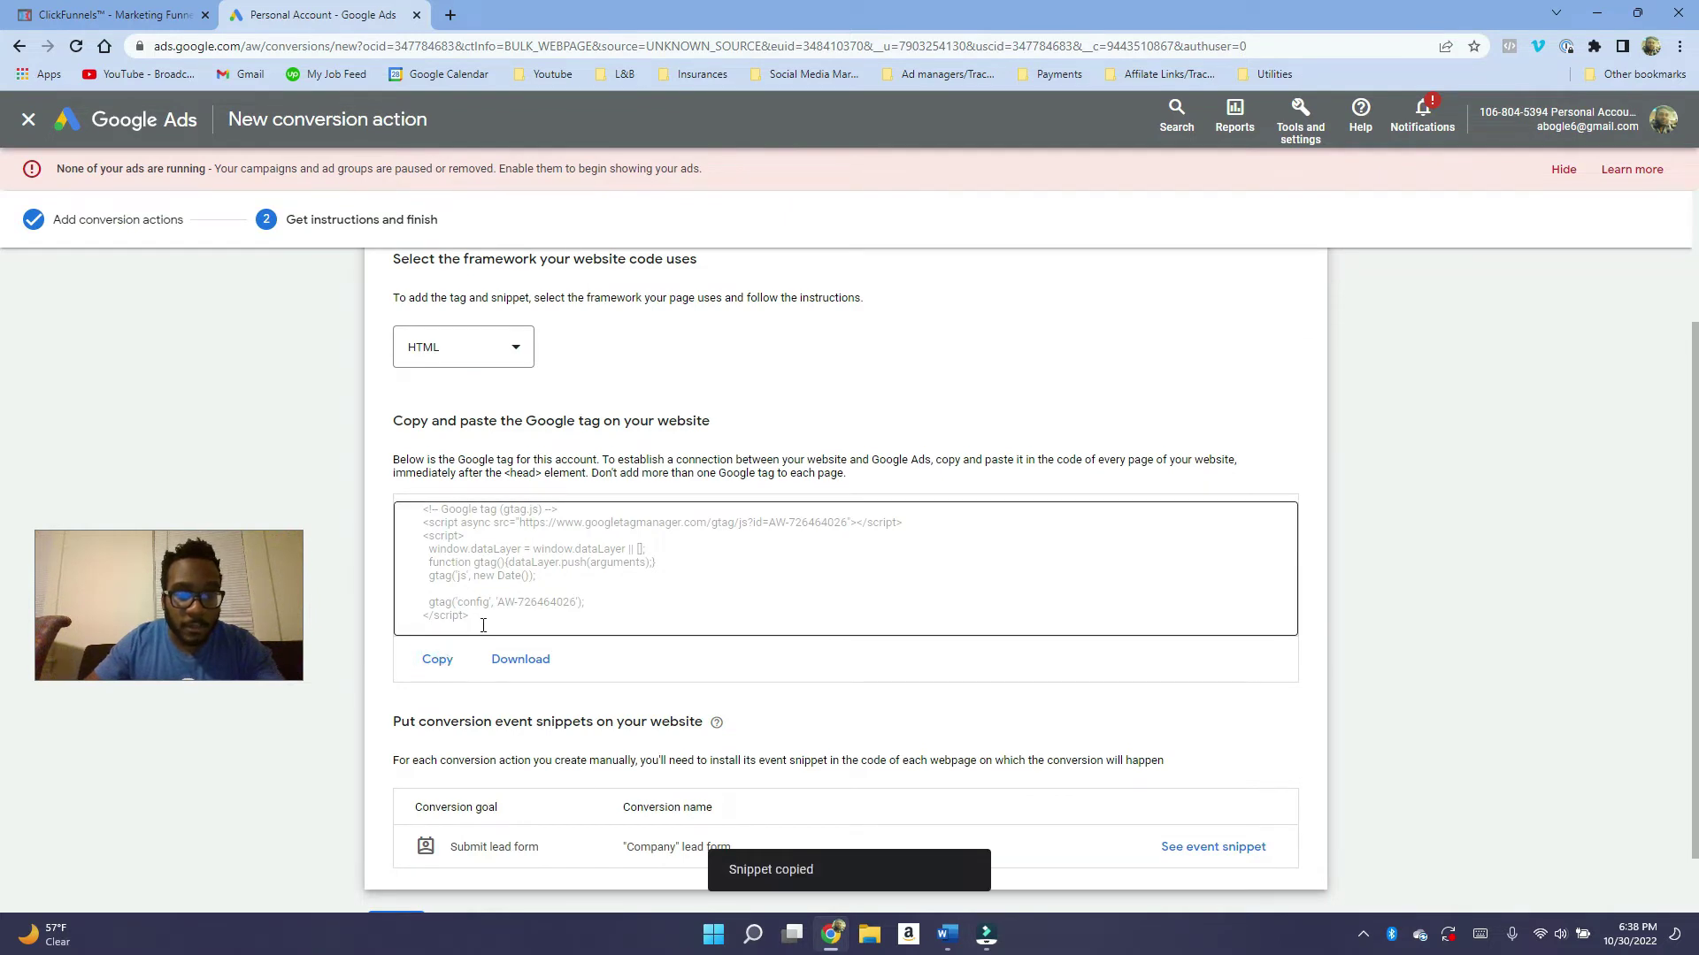
left_click_drag(483, 625, 408, 487)
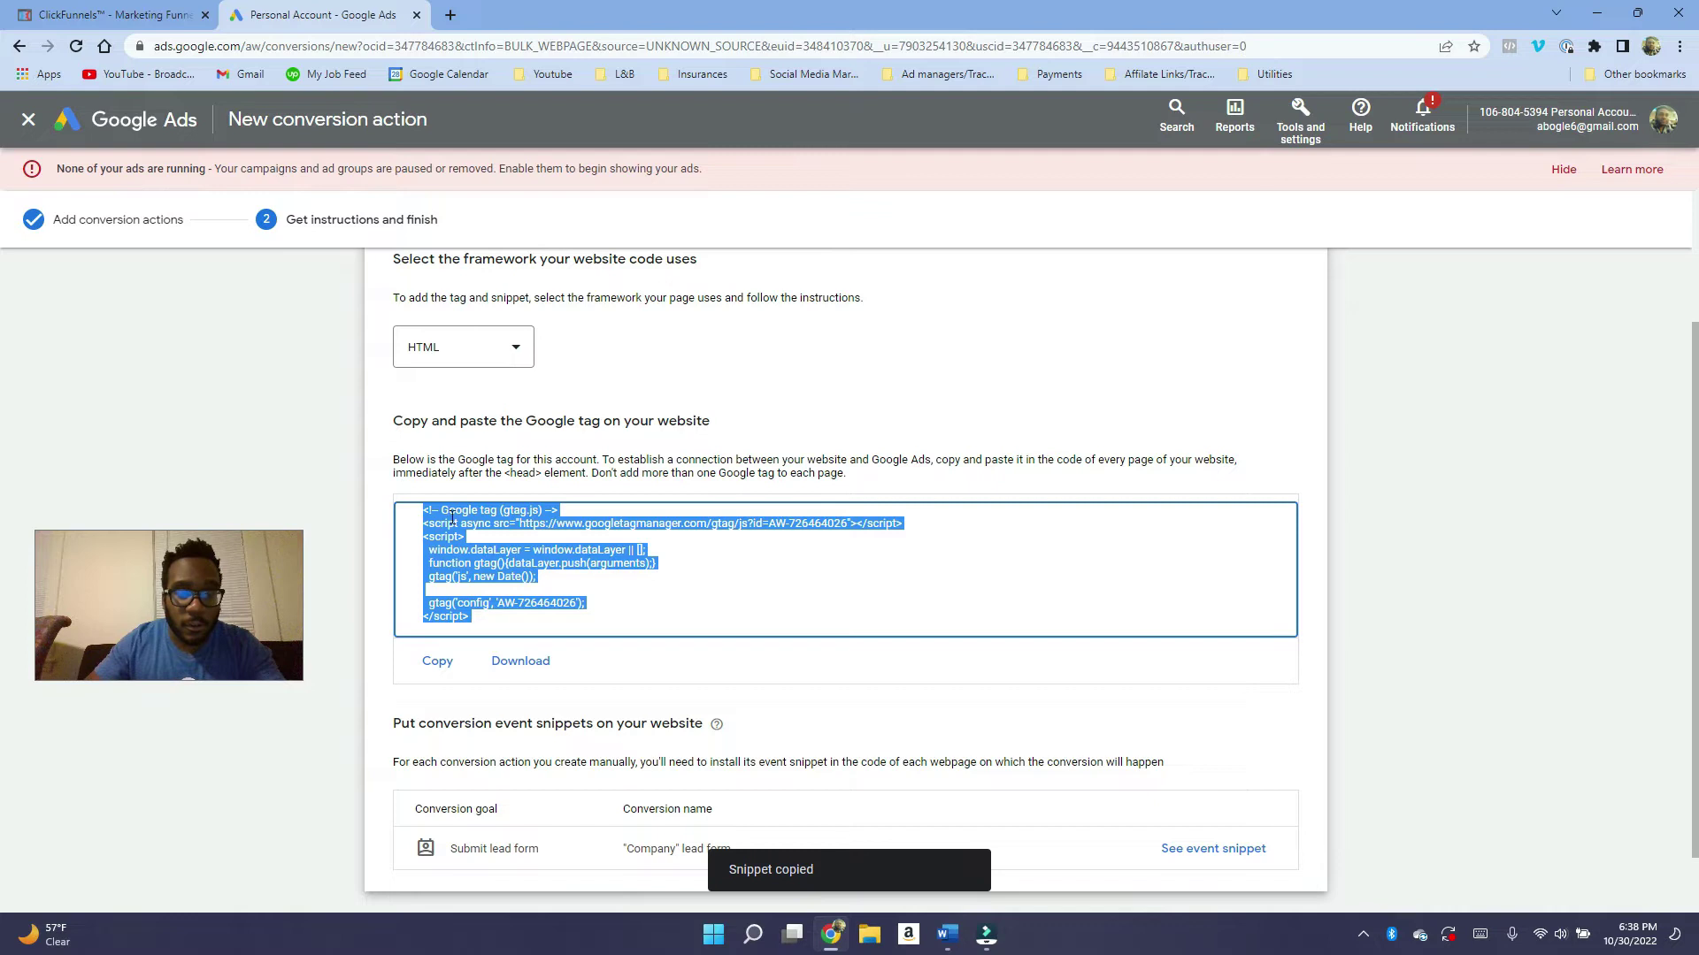
right_click(454, 543)
left_click(473, 554)
scroll(610, 521, "down", 1)
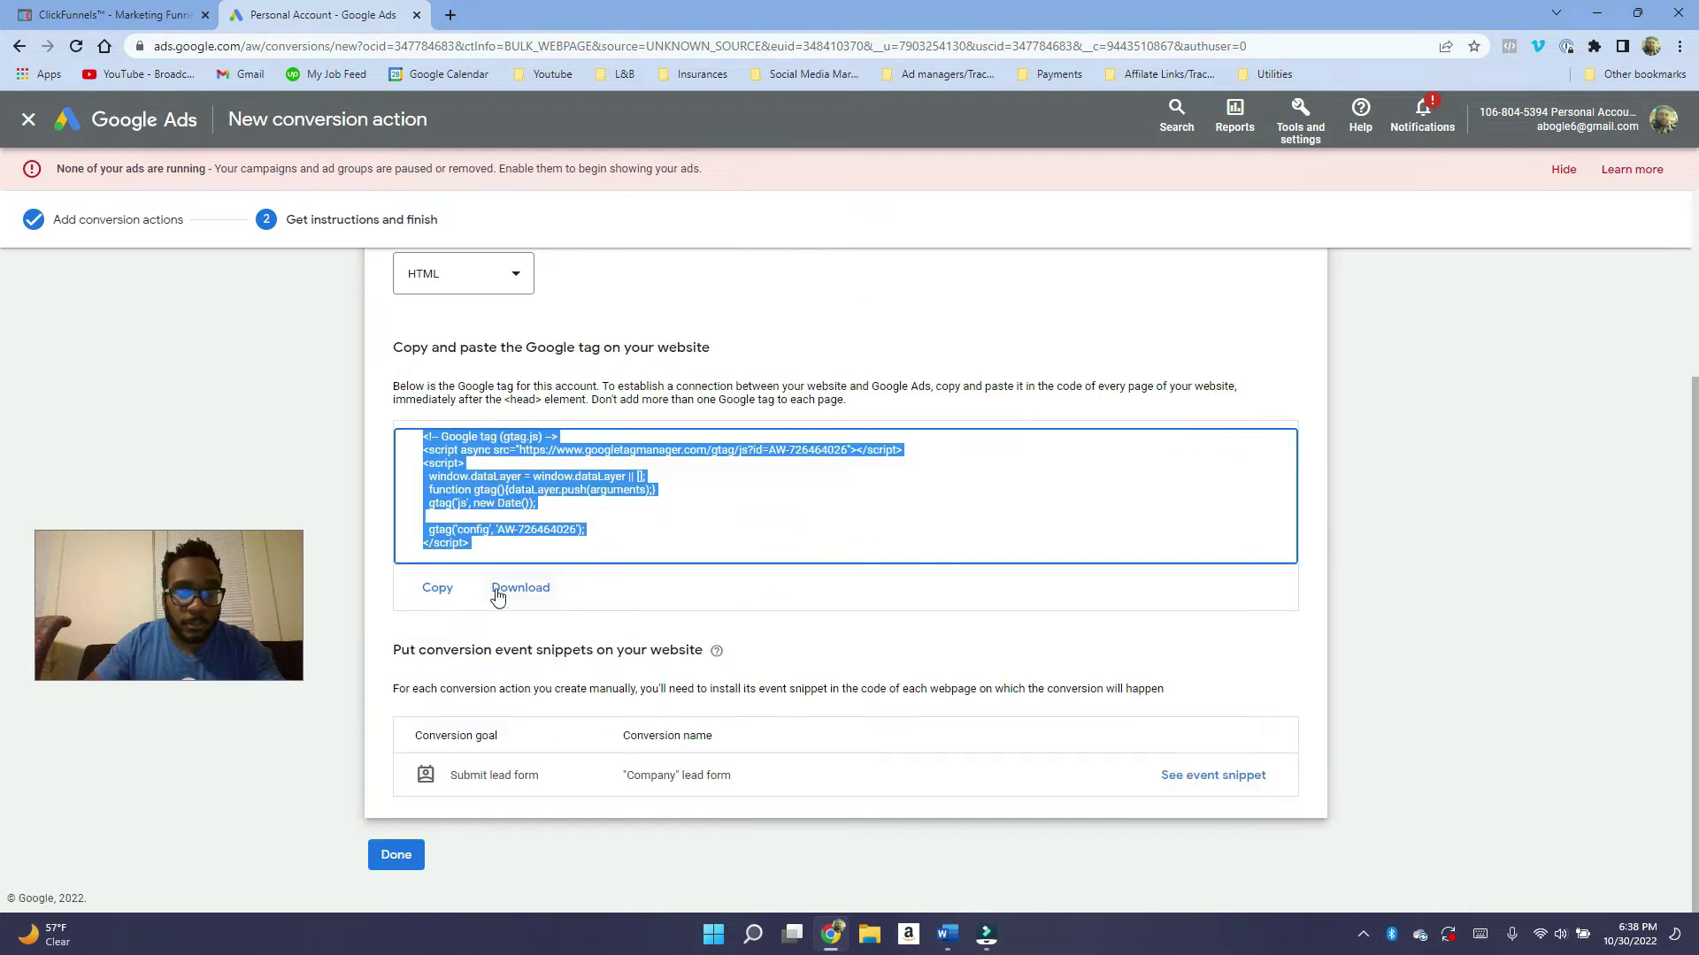
left_click(437, 588)
left_click(124, 15)
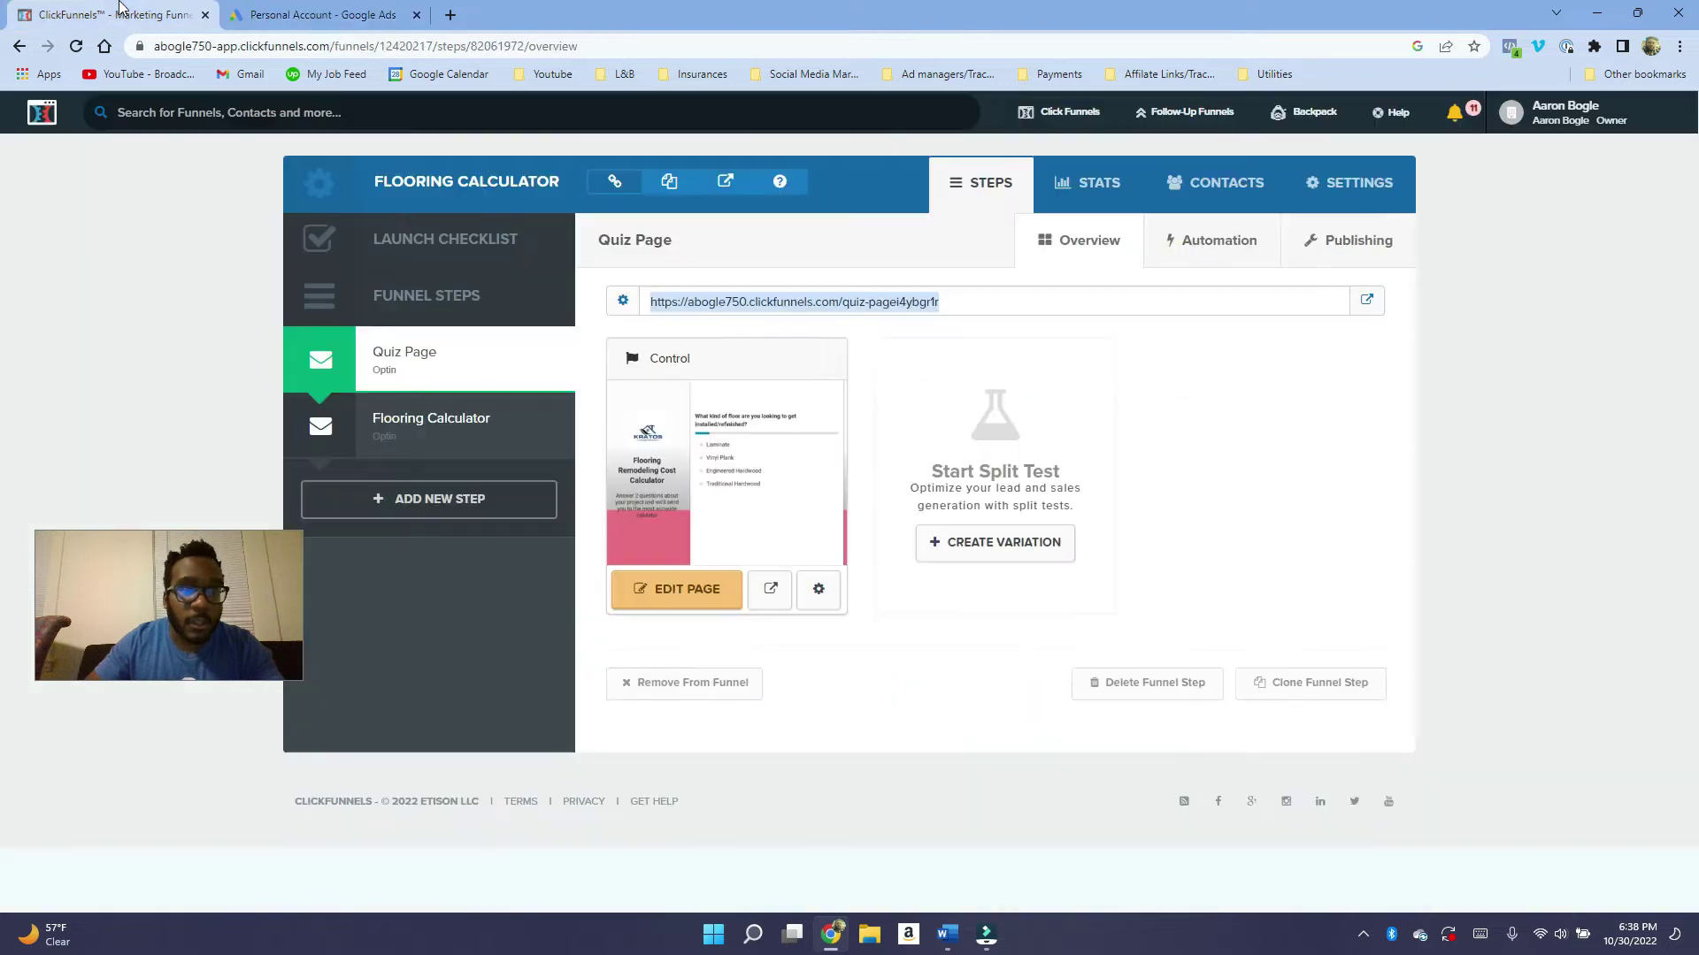
Enlarge the funnel's Head Tracking Code box in SETTINGS to inspect the existing Google tag.
left_click(1355, 182)
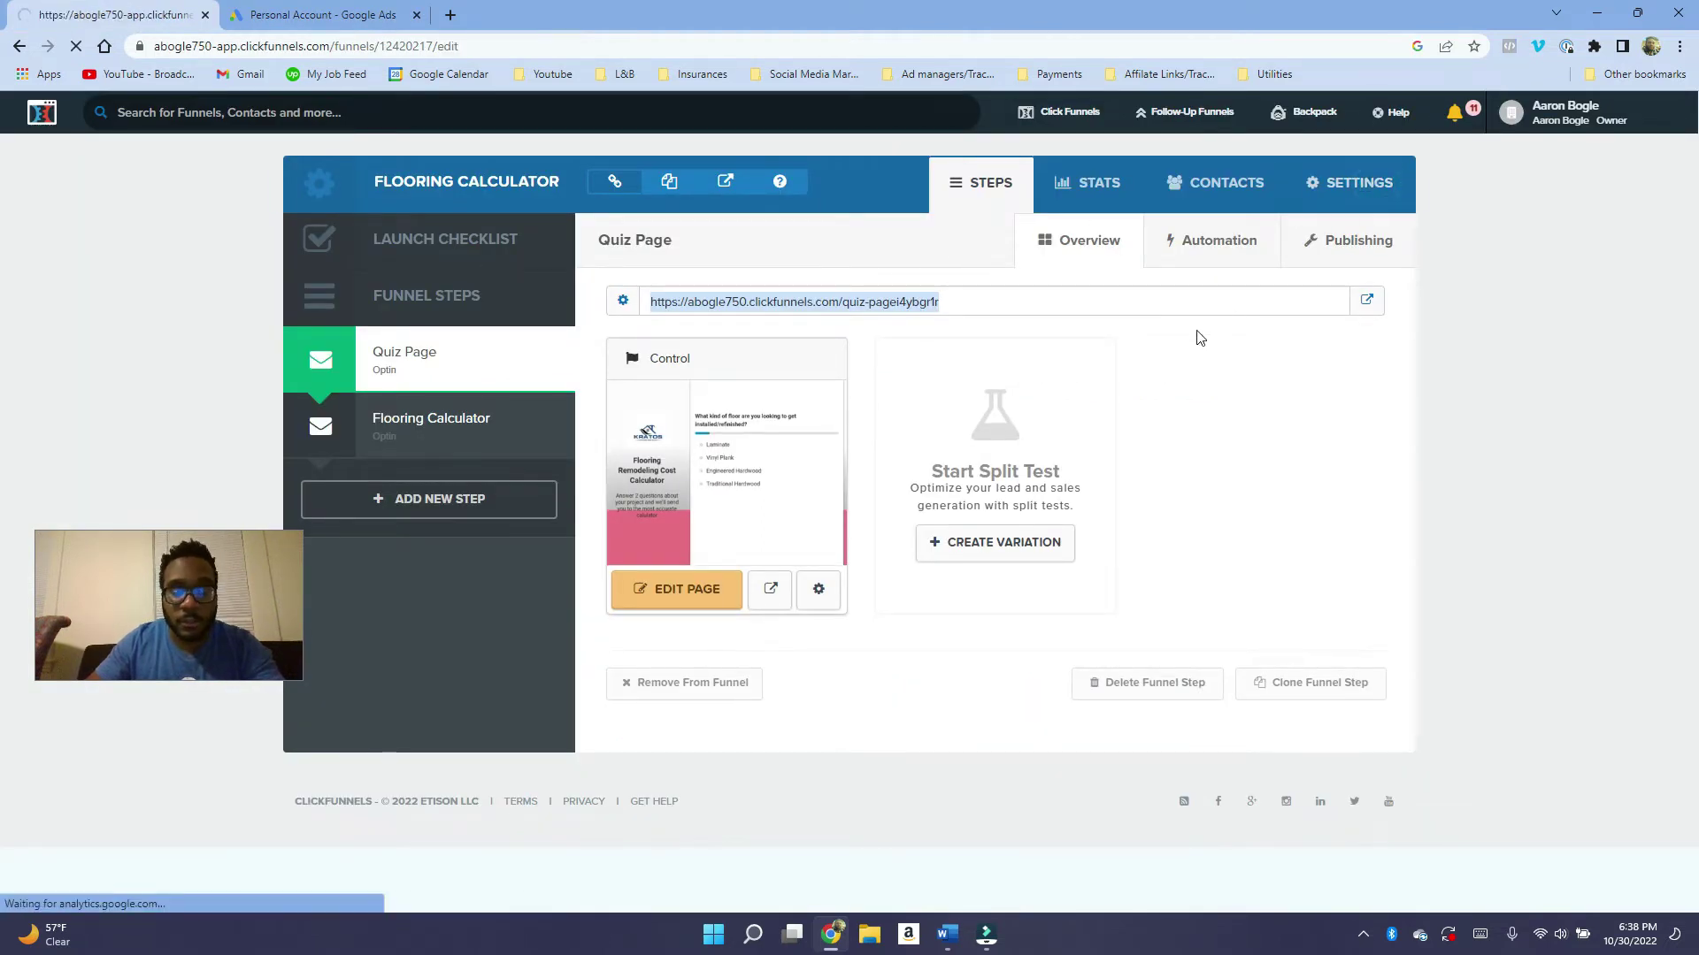
scroll(938, 478, "down", 2)
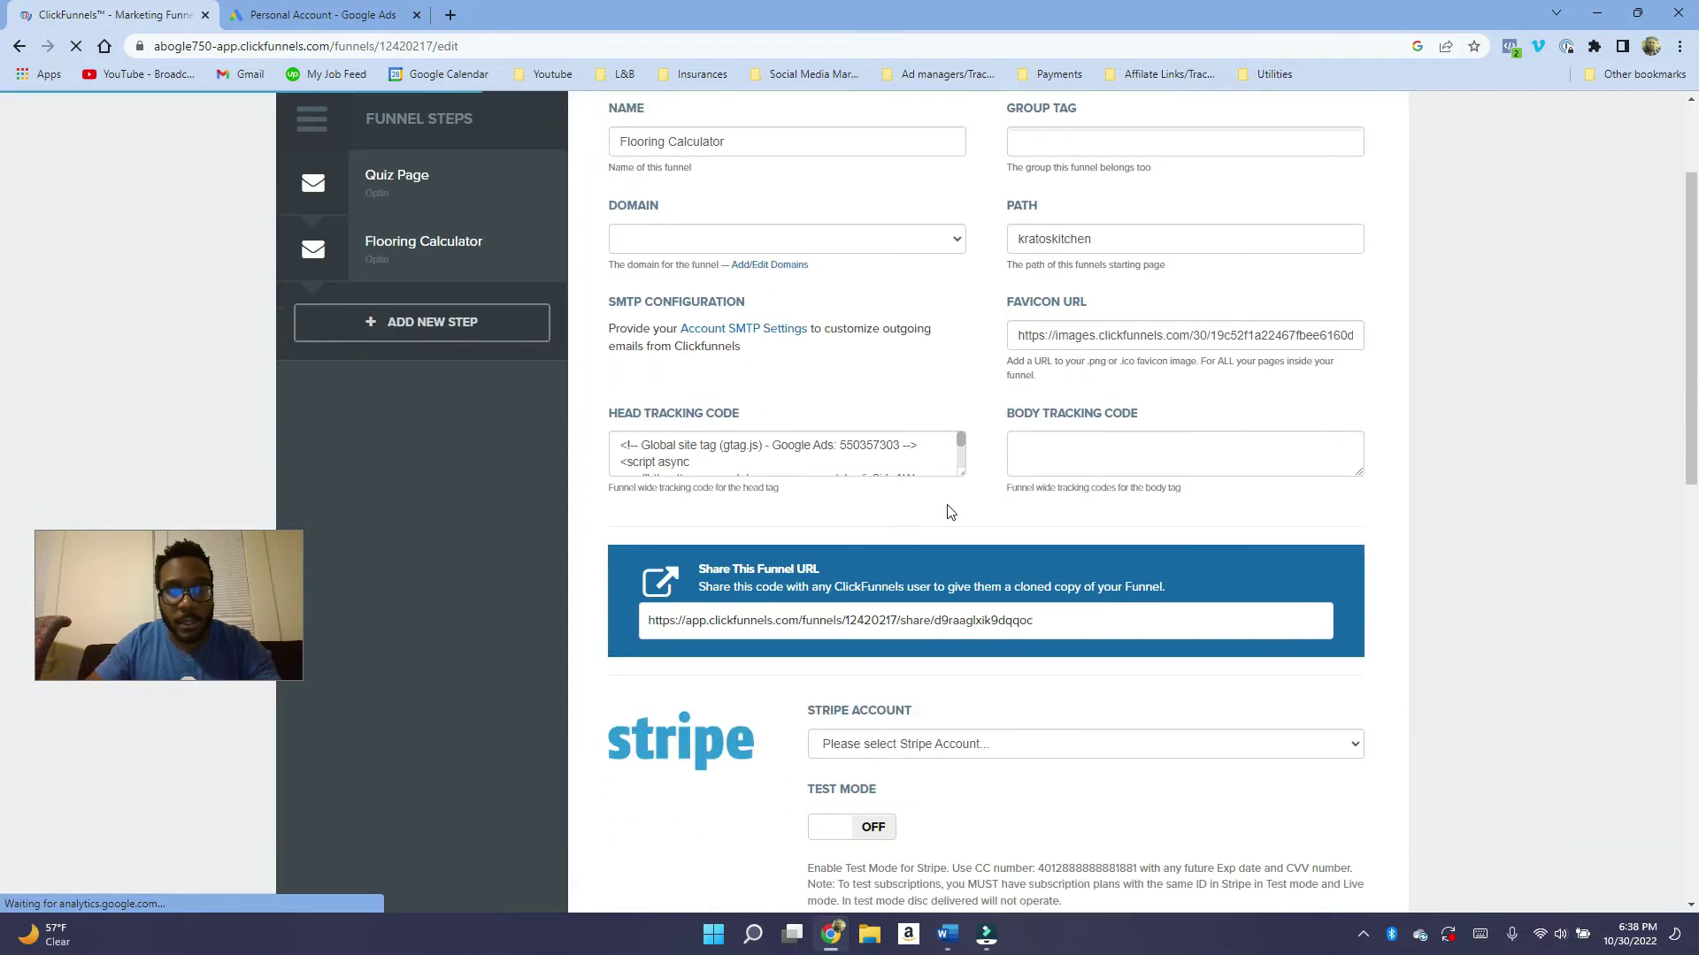
left_click_drag(963, 476, 1100, 725)
left_click_drag(783, 561, 599, 448)
left_click(759, 559)
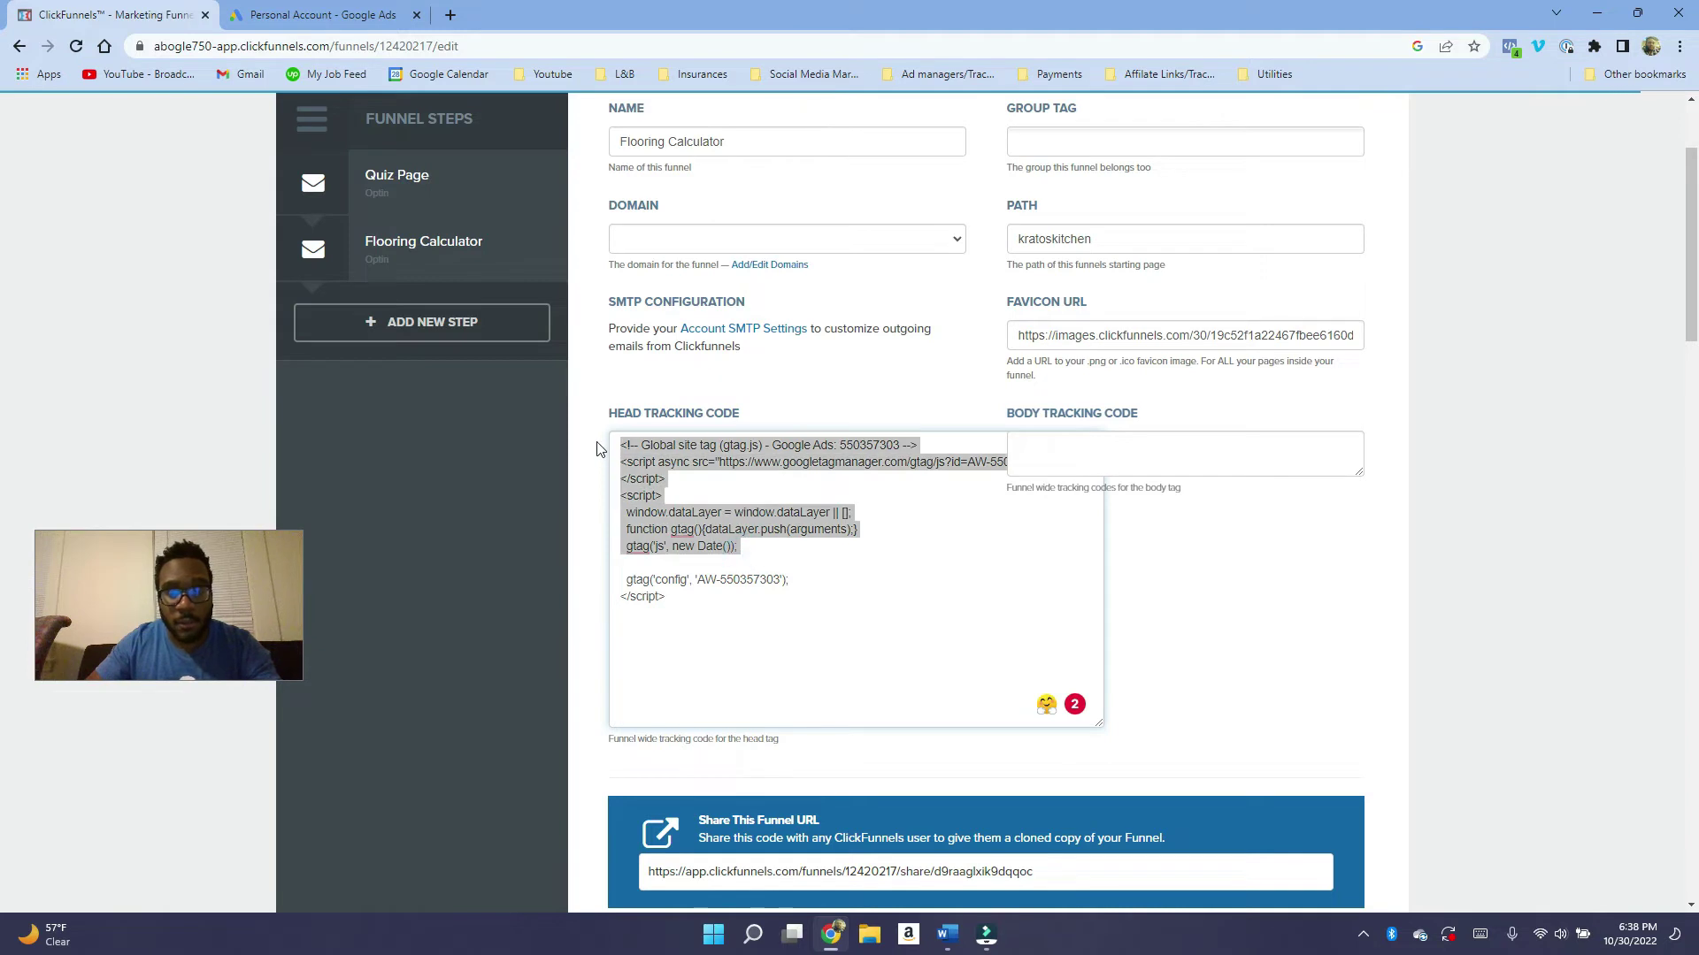
scroll(623, 433, "up", 1)
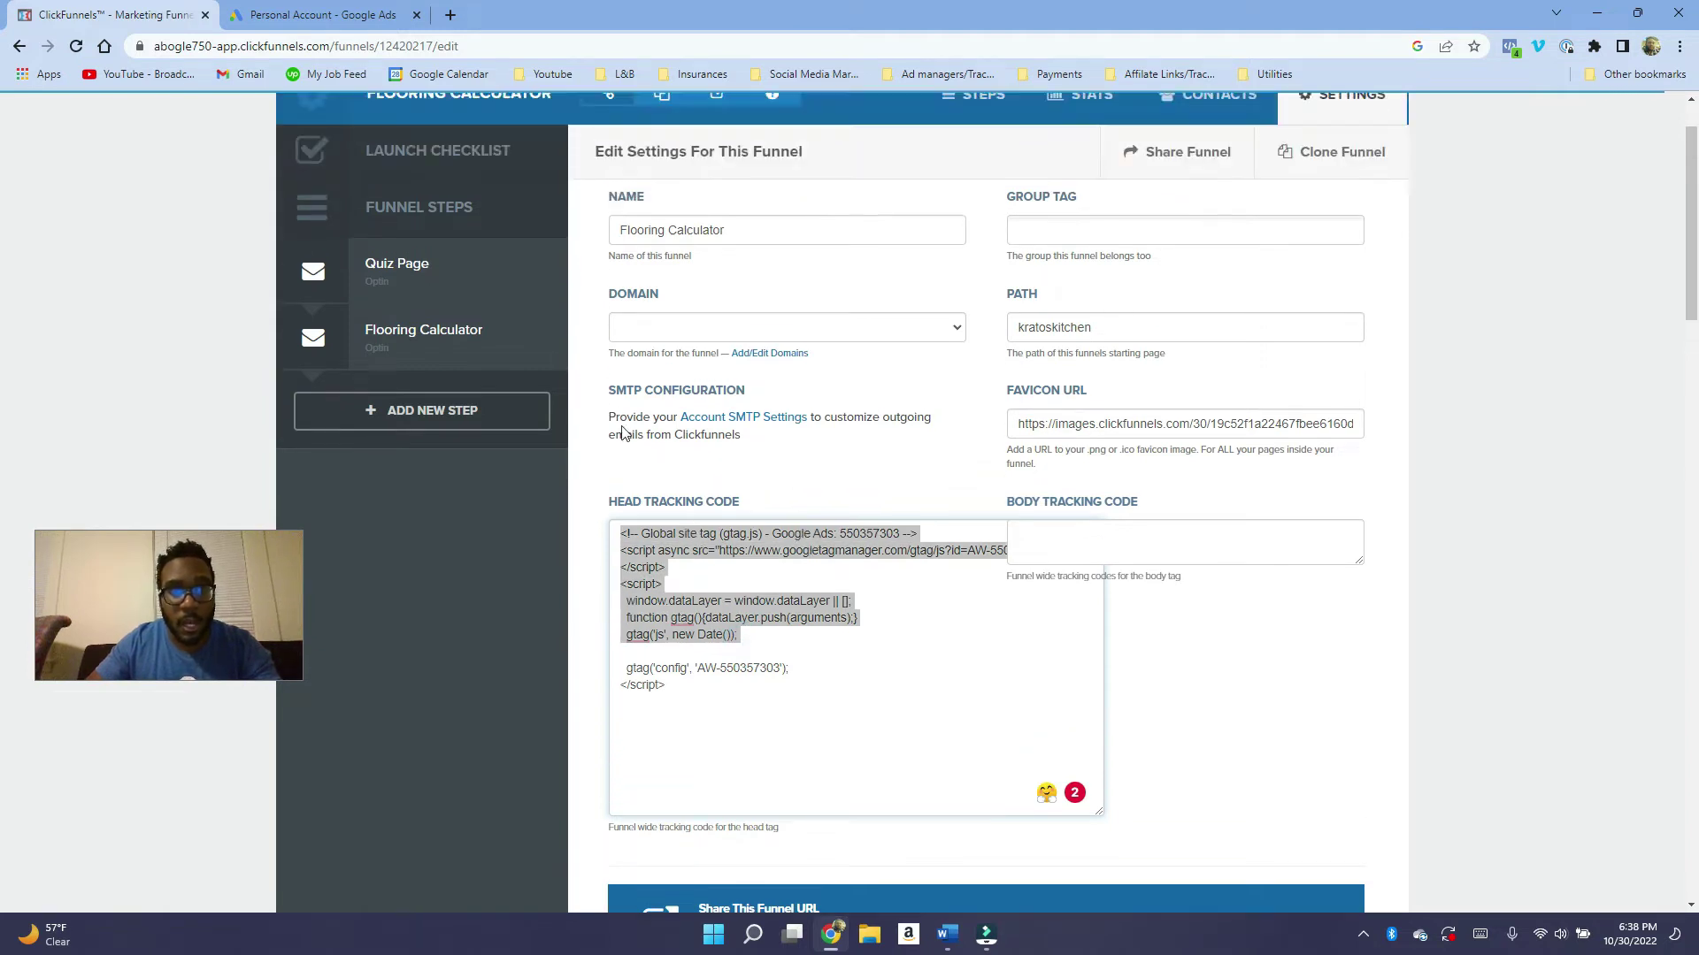
left_click(335, 19)
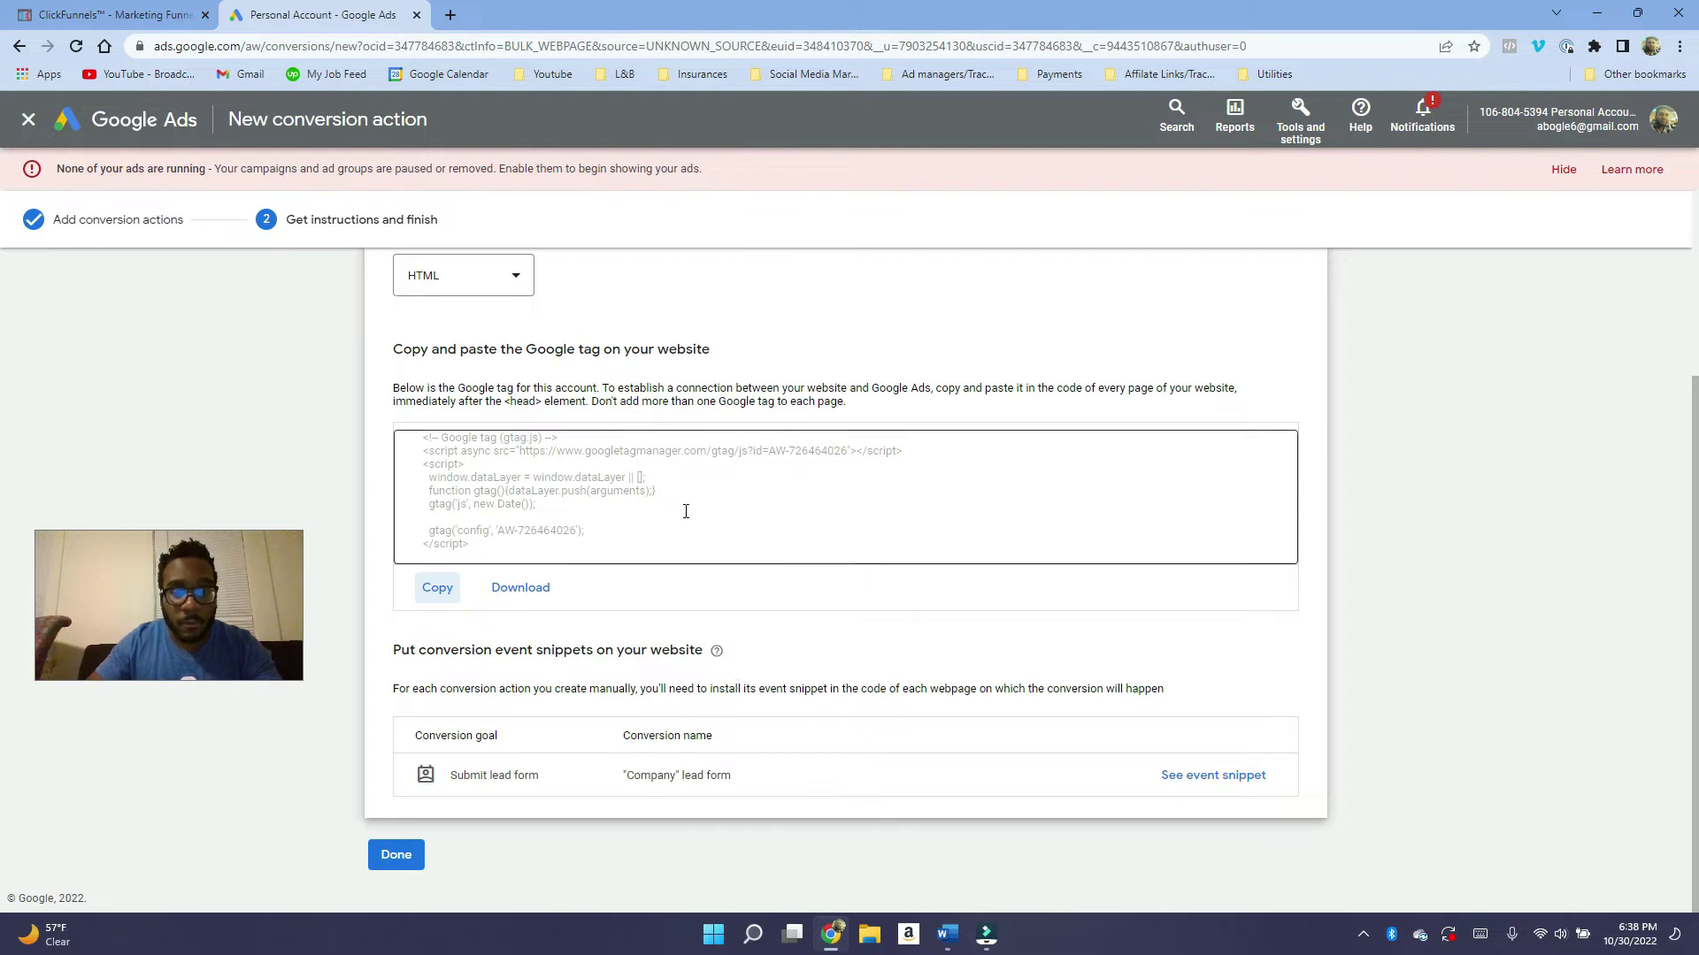
Open the lead form's event snippet and select its code.
left_click(544, 478)
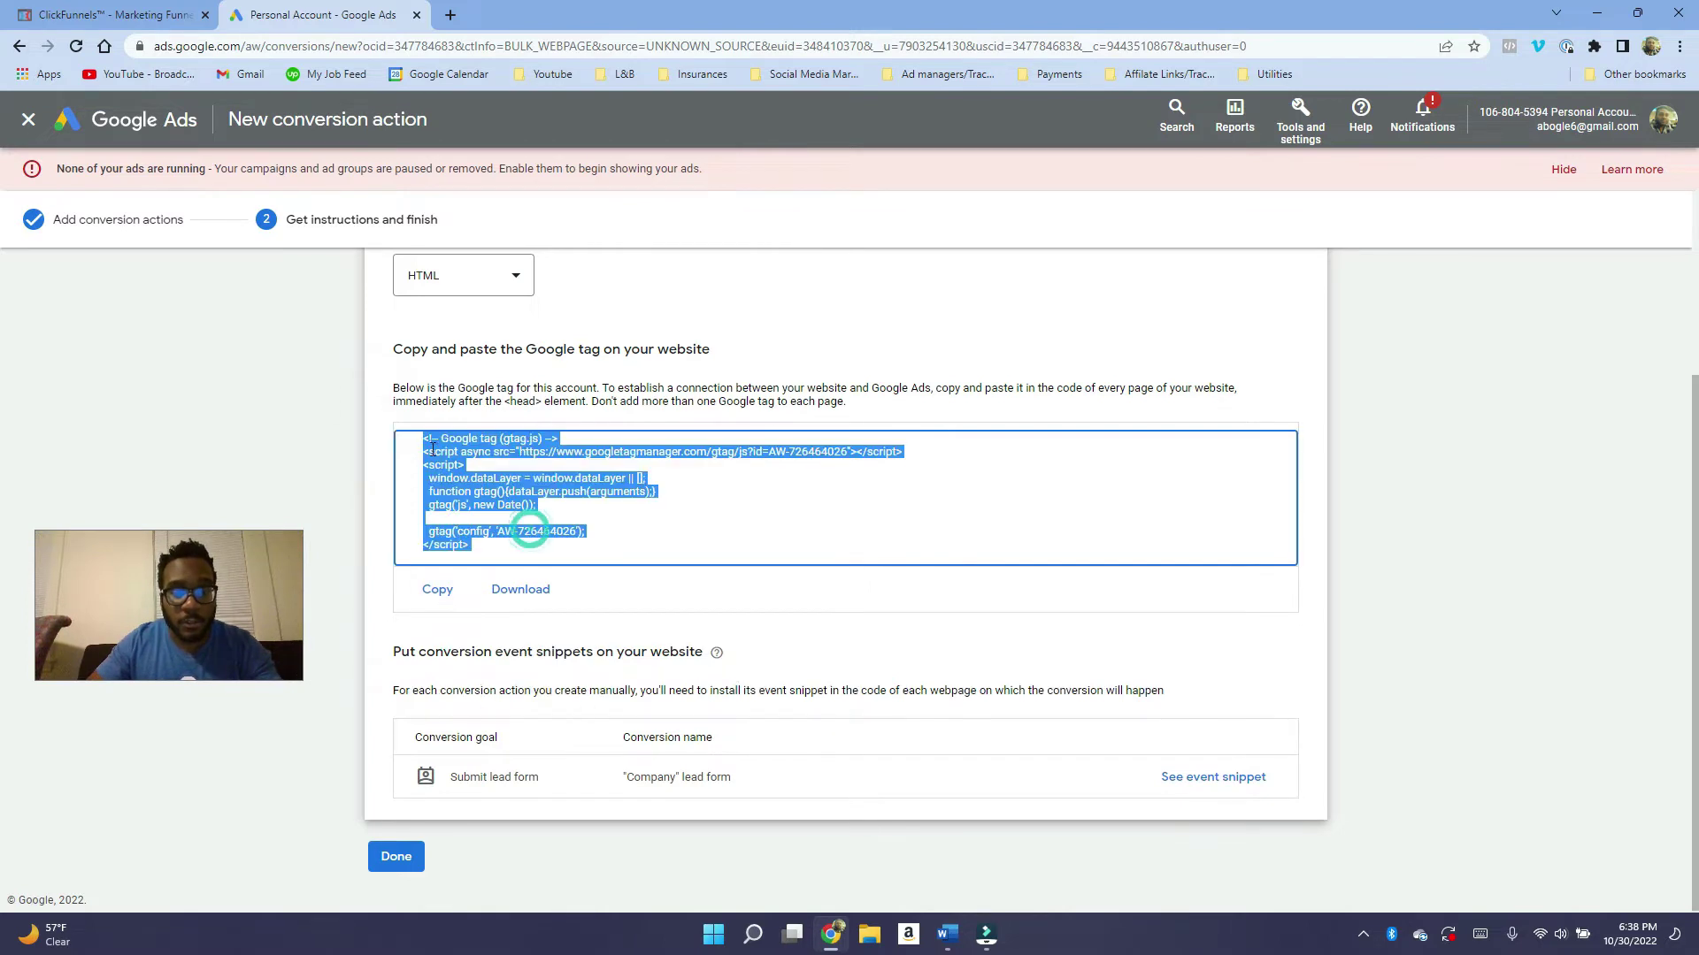
scroll(599, 639, "down", 1)
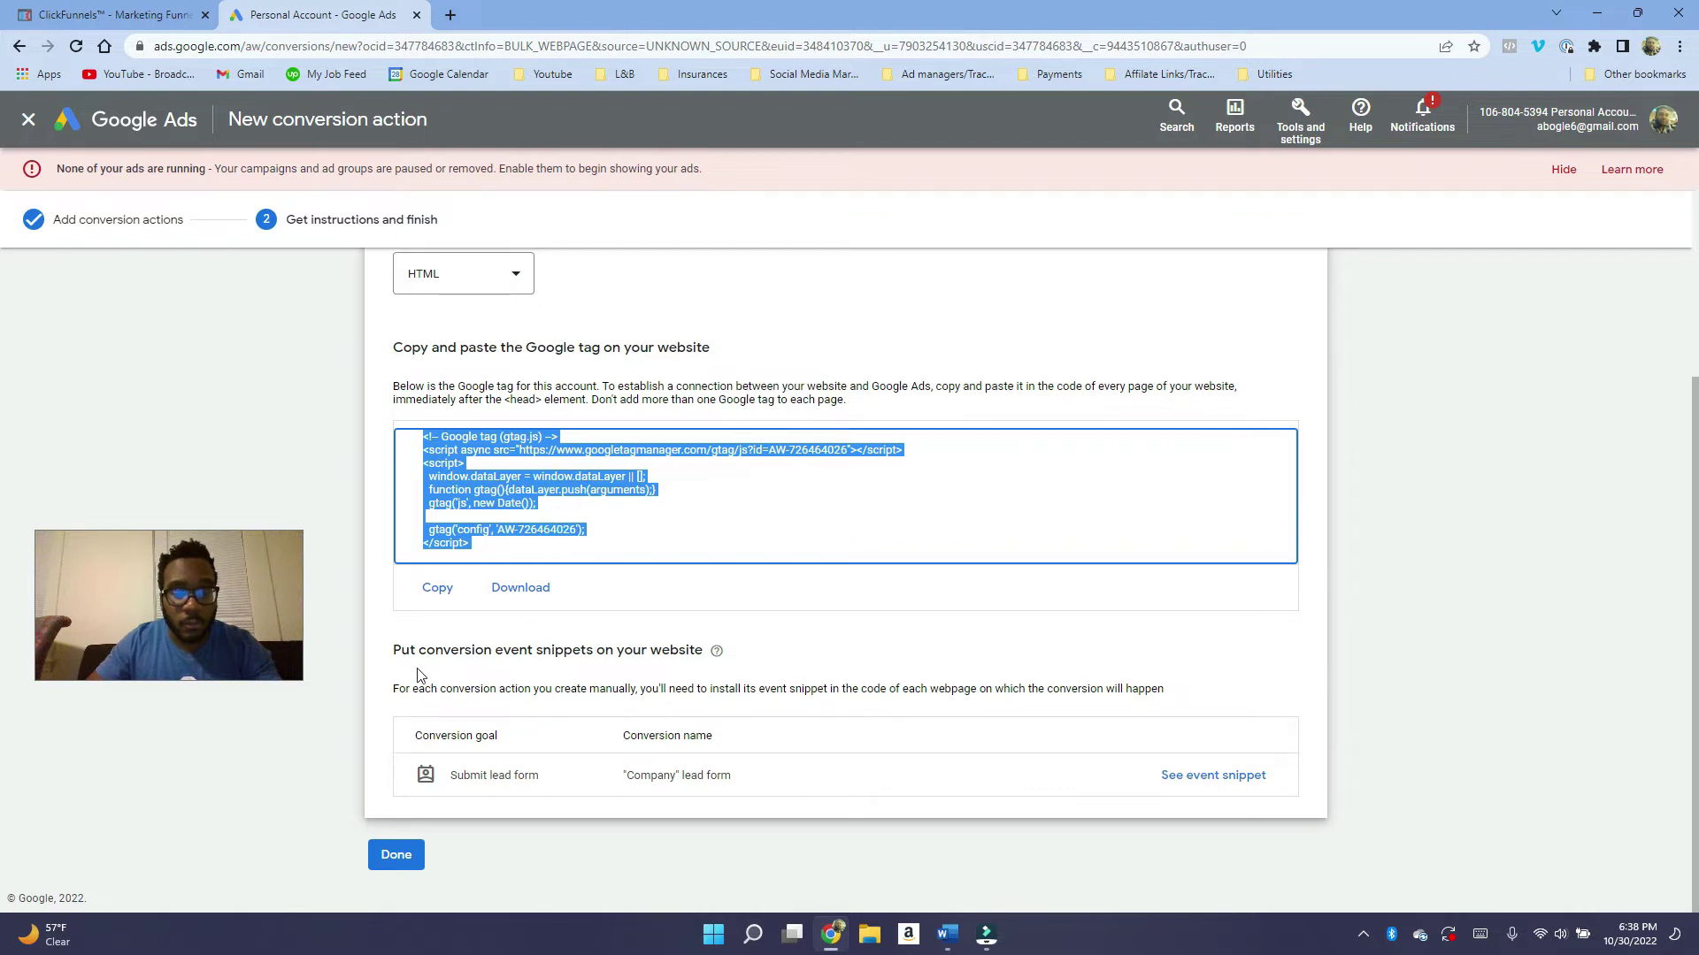
left_click_drag(413, 675, 592, 659)
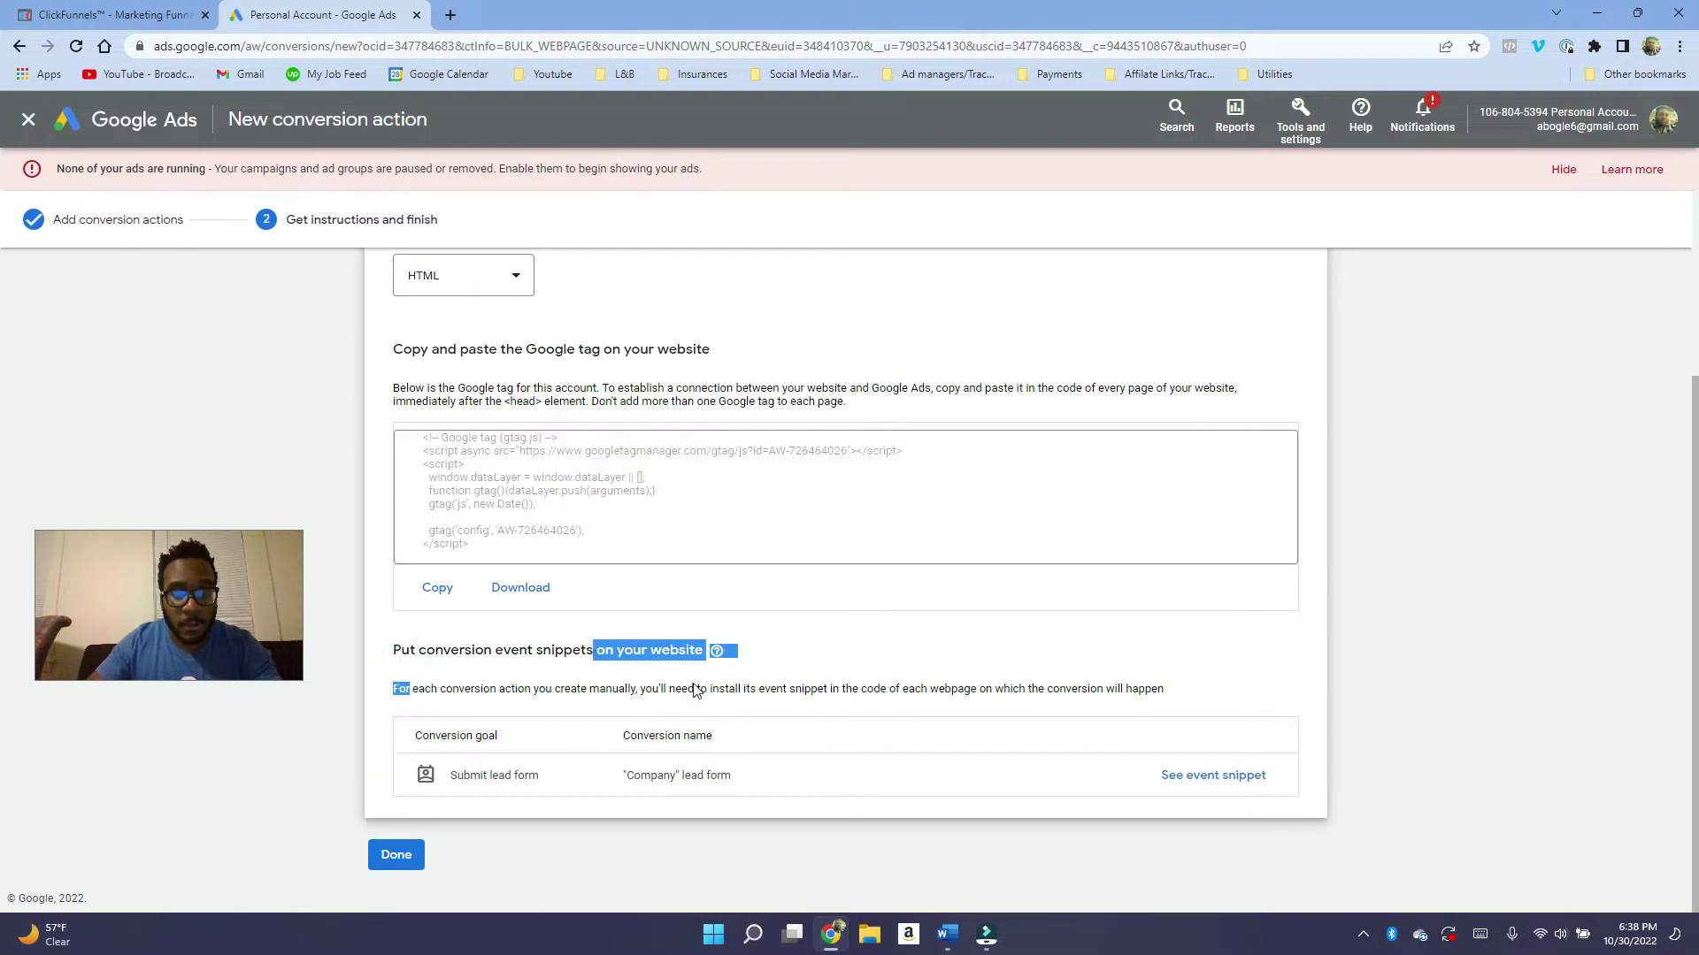
left_click(857, 656)
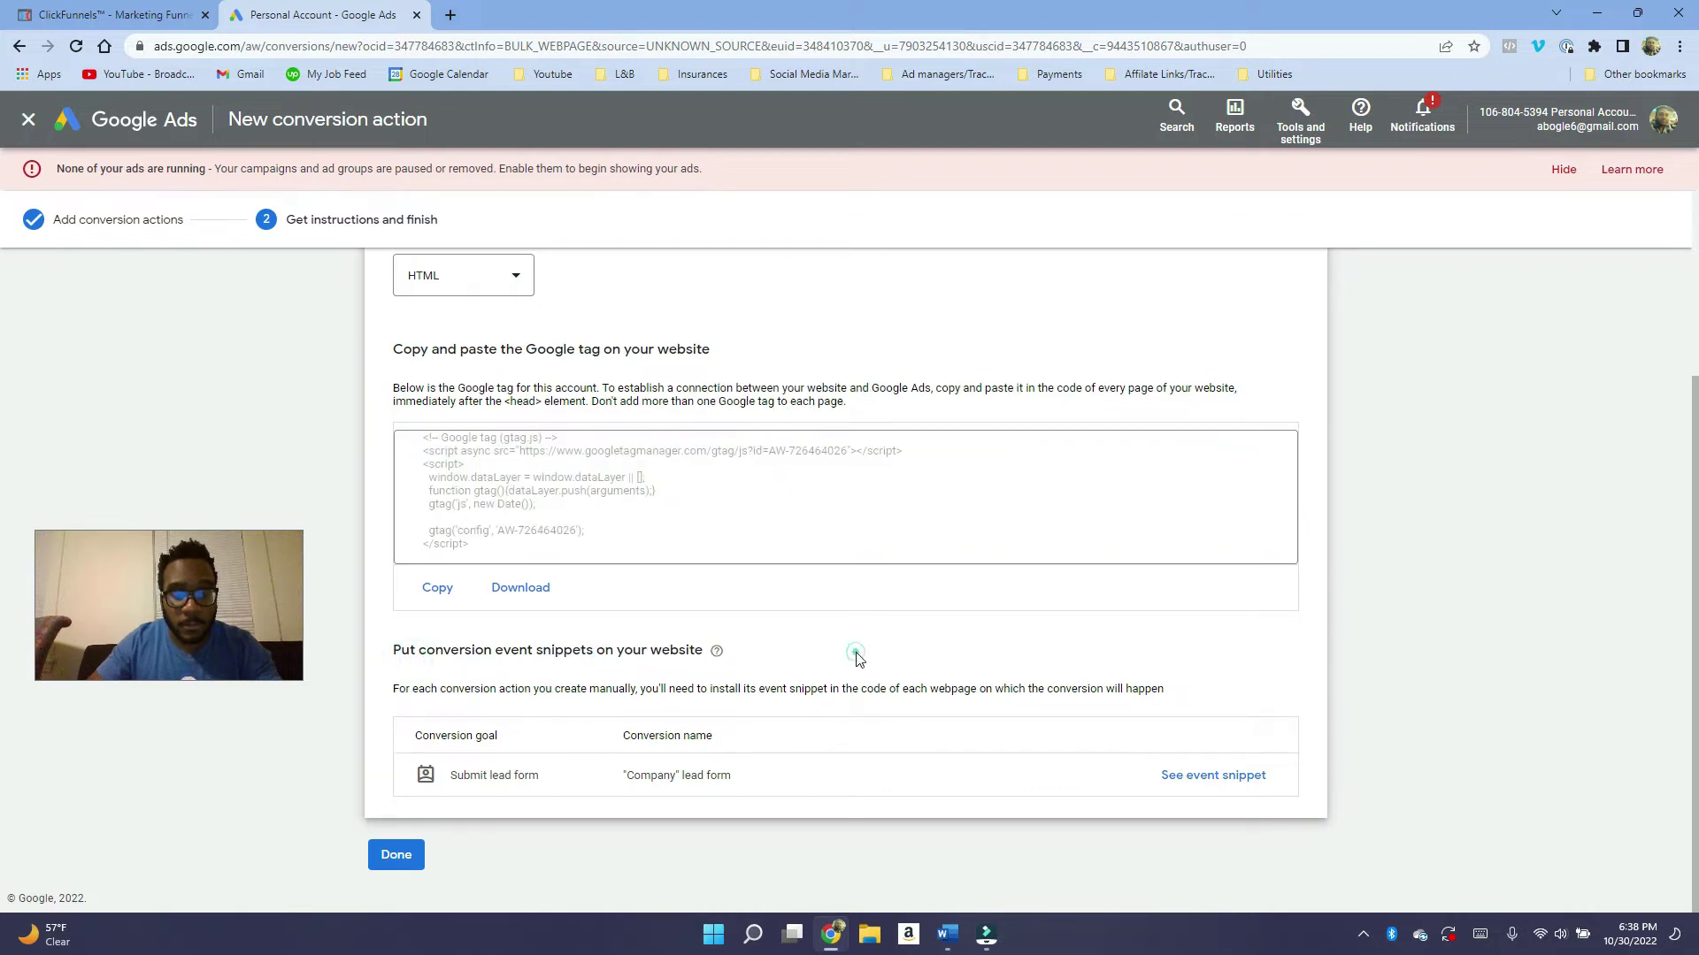
left_click(1218, 783)
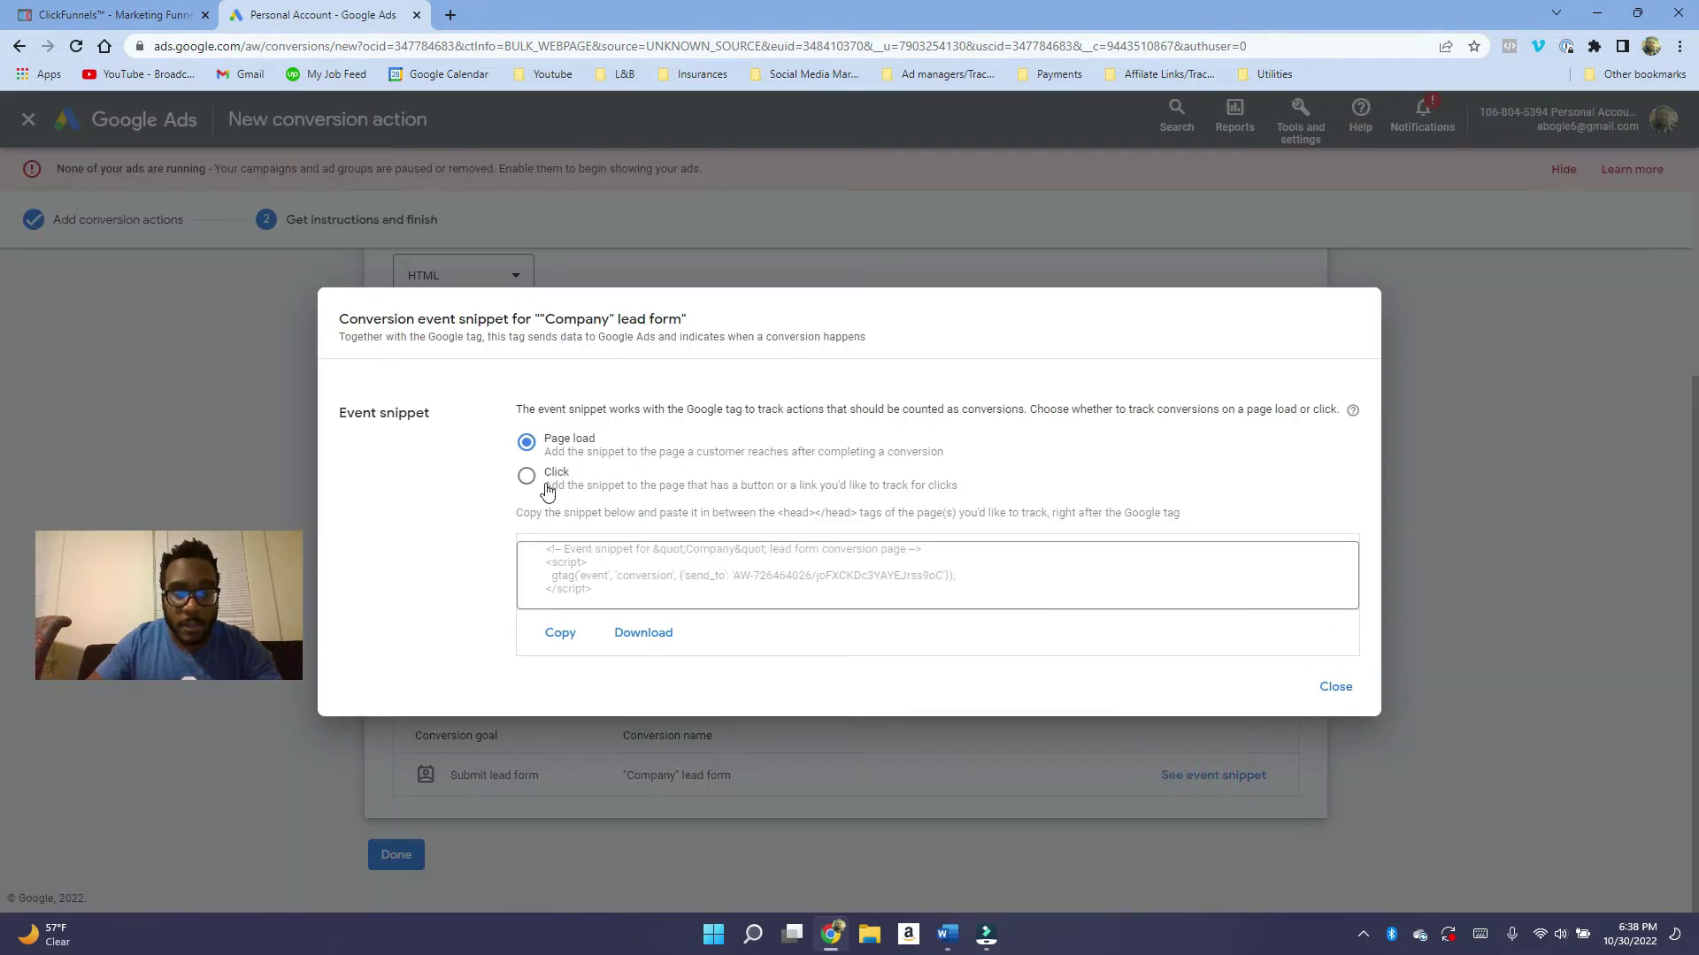
left_click_drag(603, 598, 527, 548)
Copy the event snippet and open the Flooring Calculator step in ClickFunnels.
right_click(577, 561)
left_click(593, 569)
left_click(115, 15)
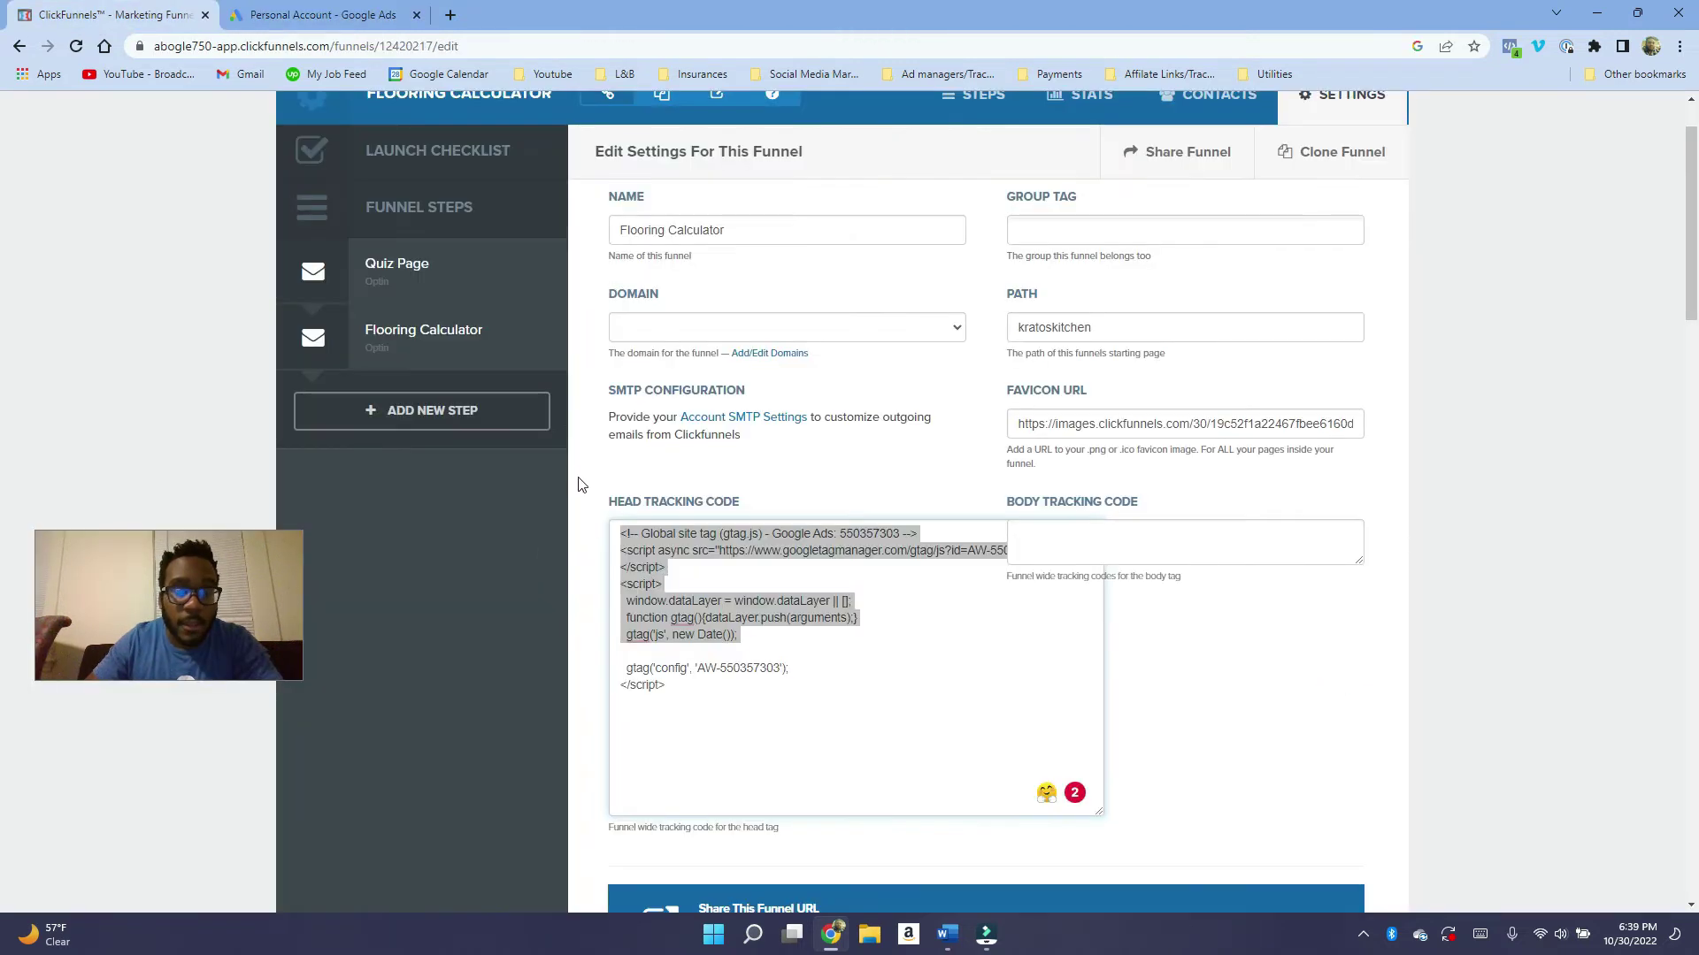
left_click(470, 334)
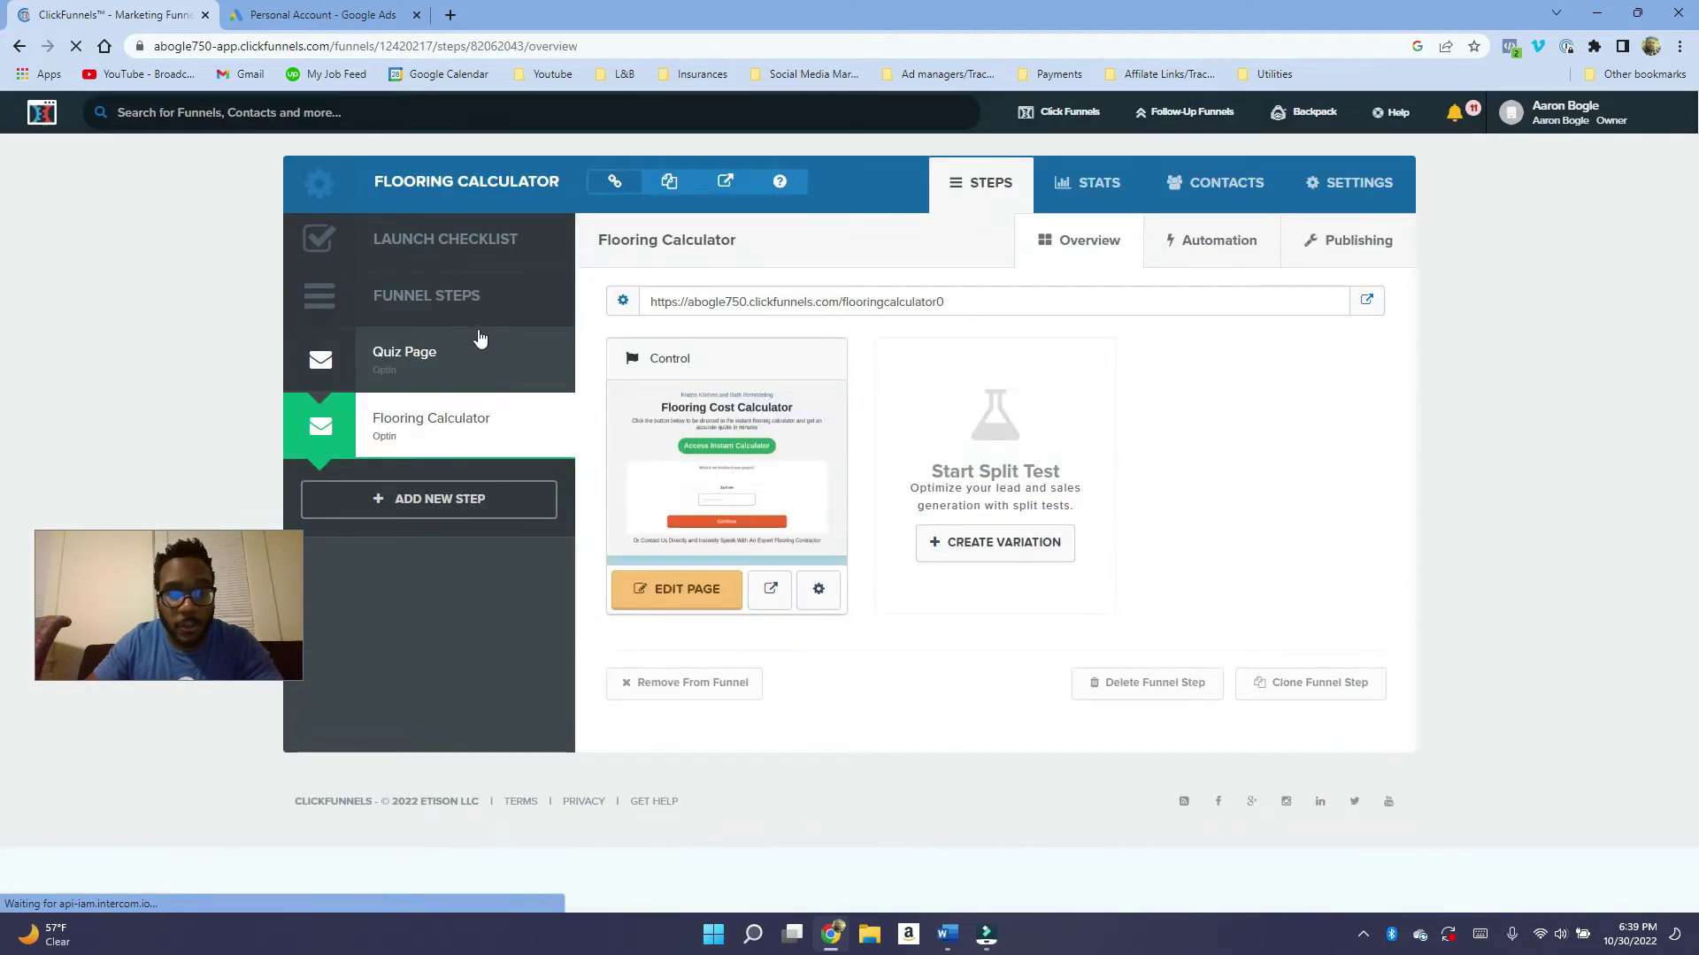
left_click(400, 359)
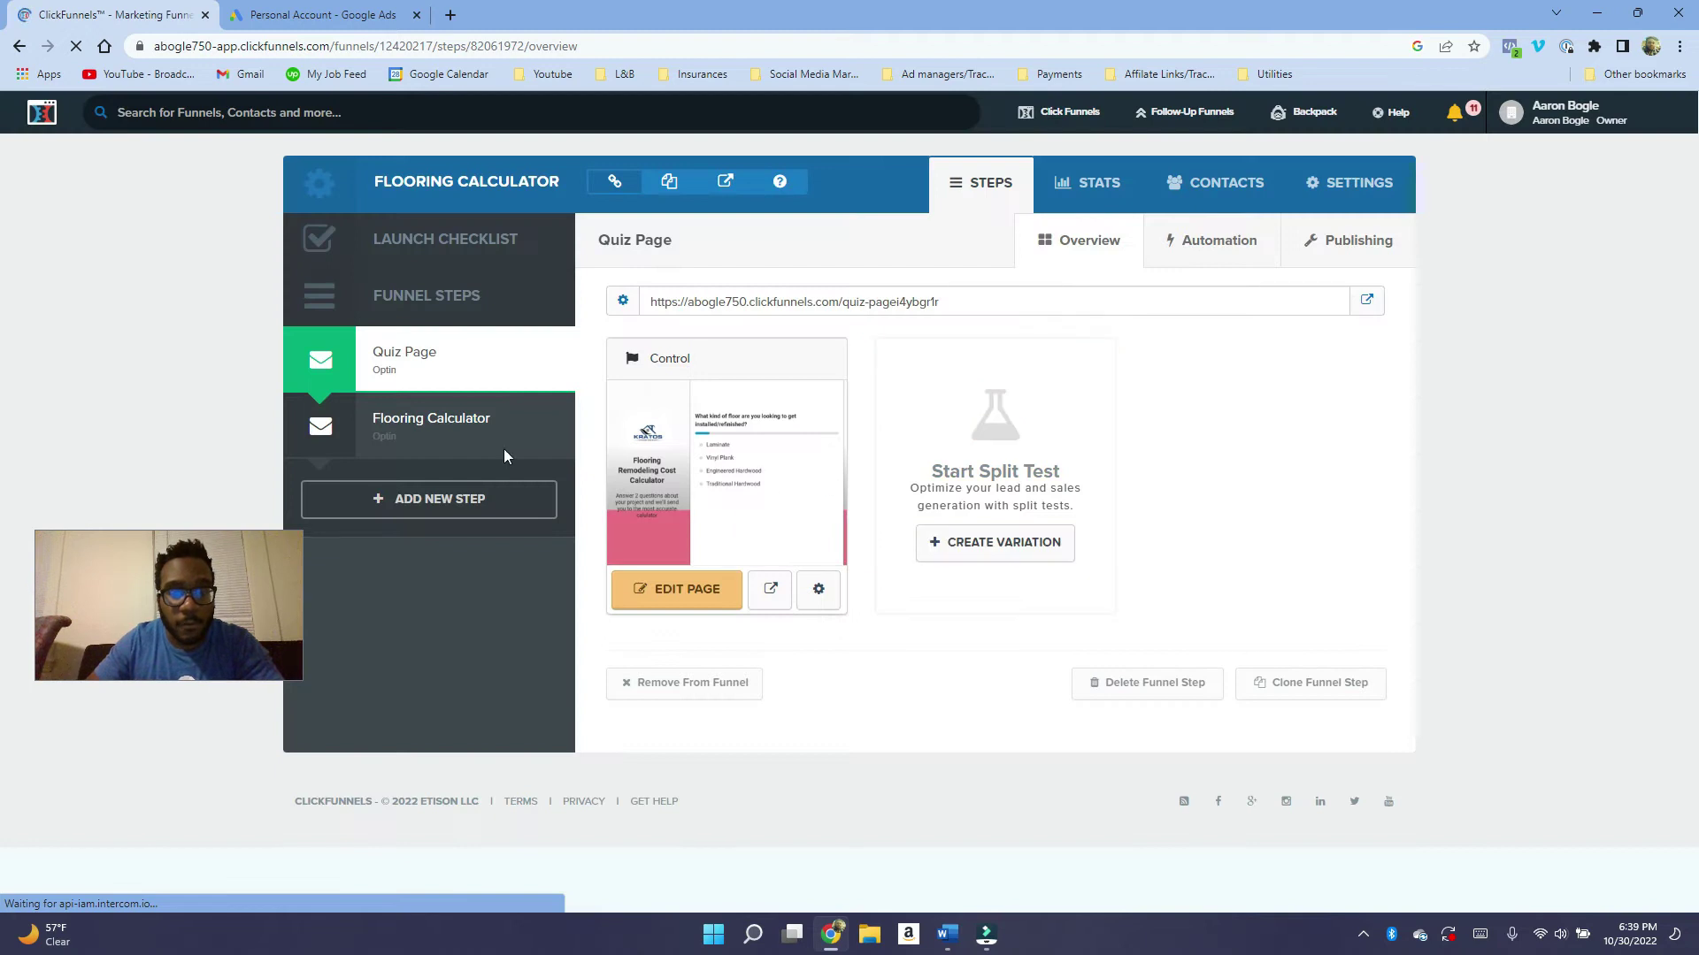
left_click(411, 425)
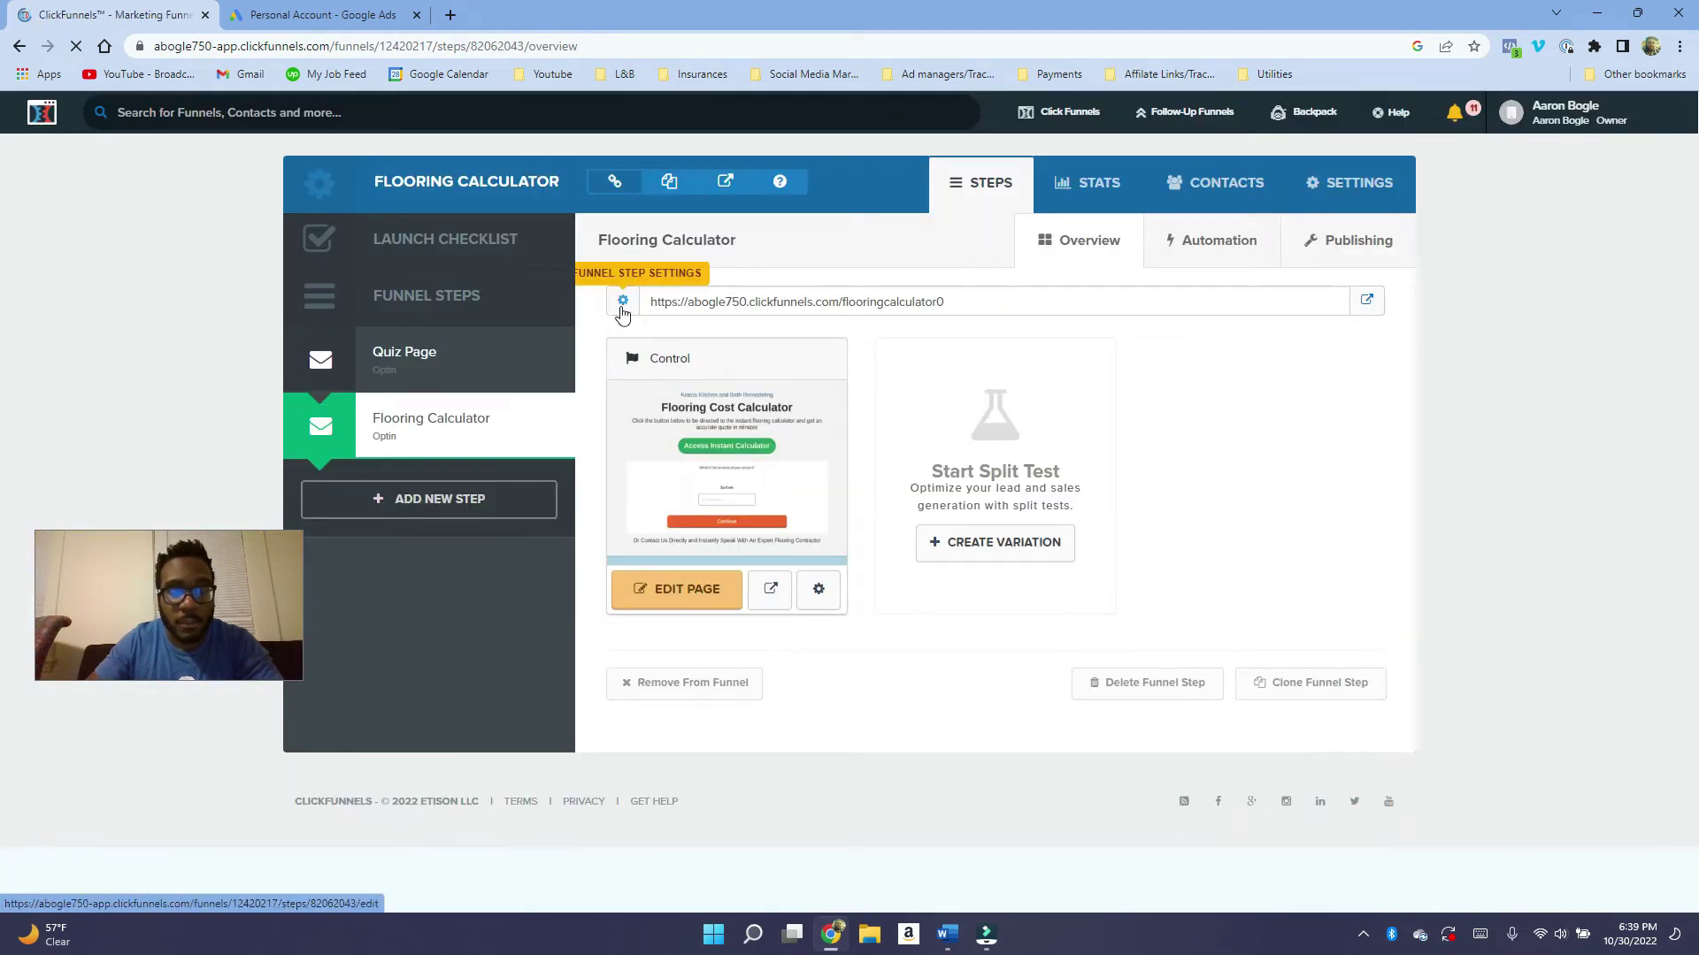
Replace the page's Header Code tracking snippet with the "Company" lead form event snippet.
left_click(682, 601)
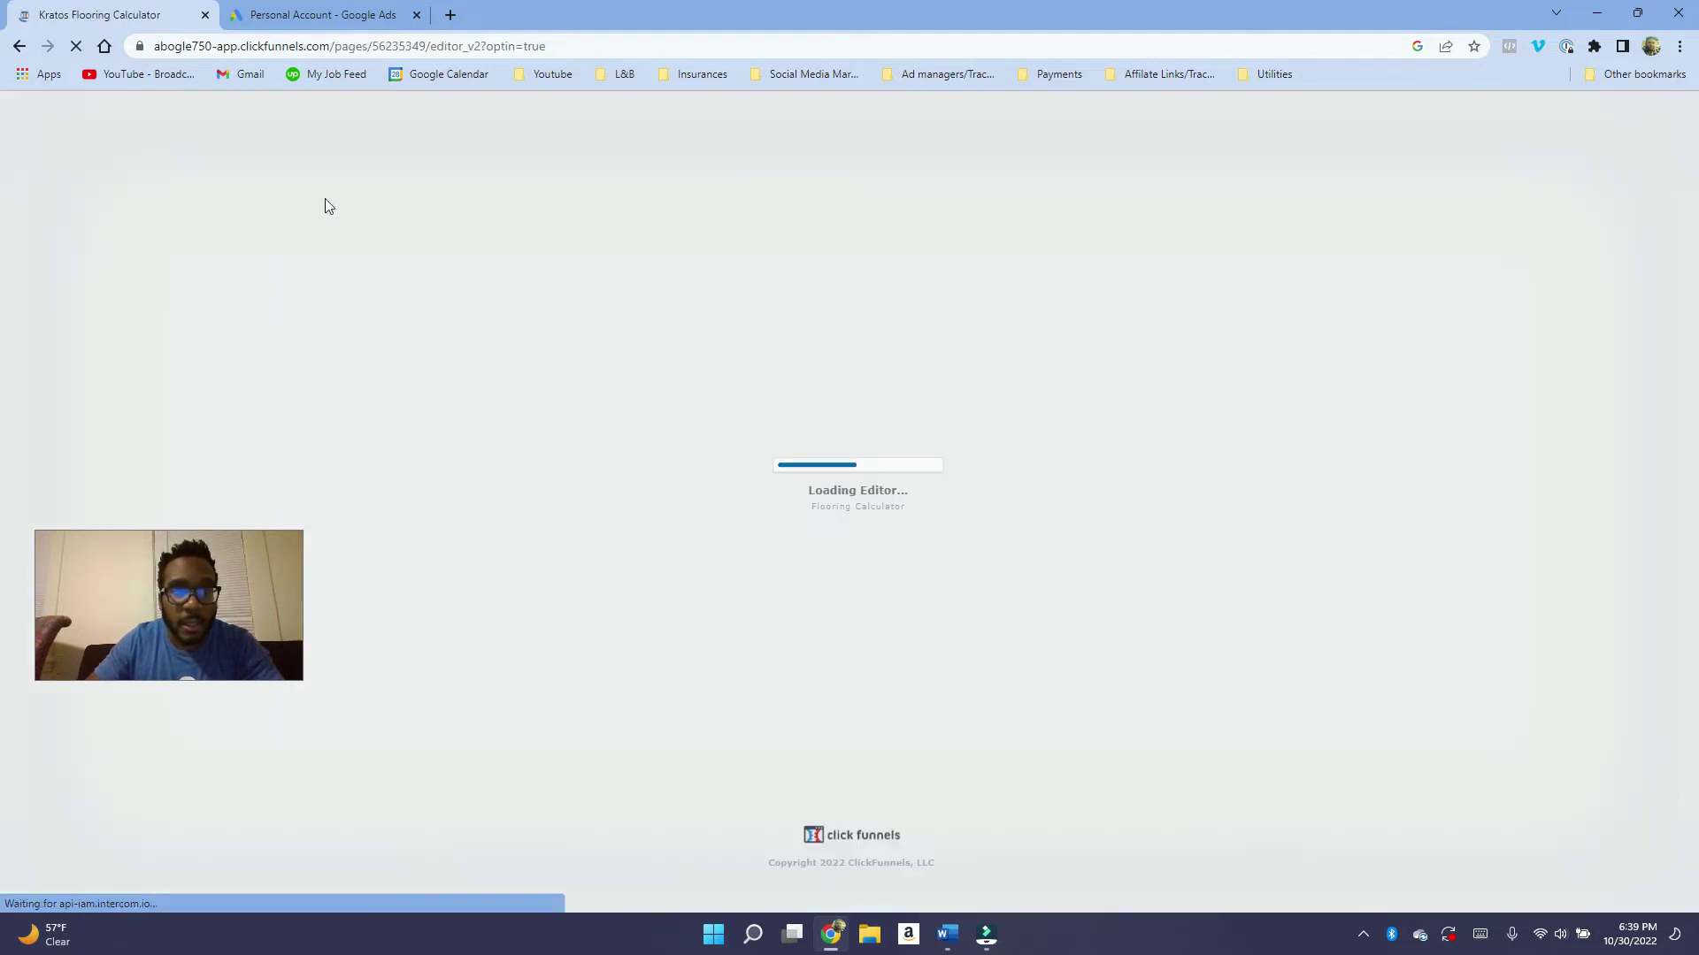
mouse_move(305, 133)
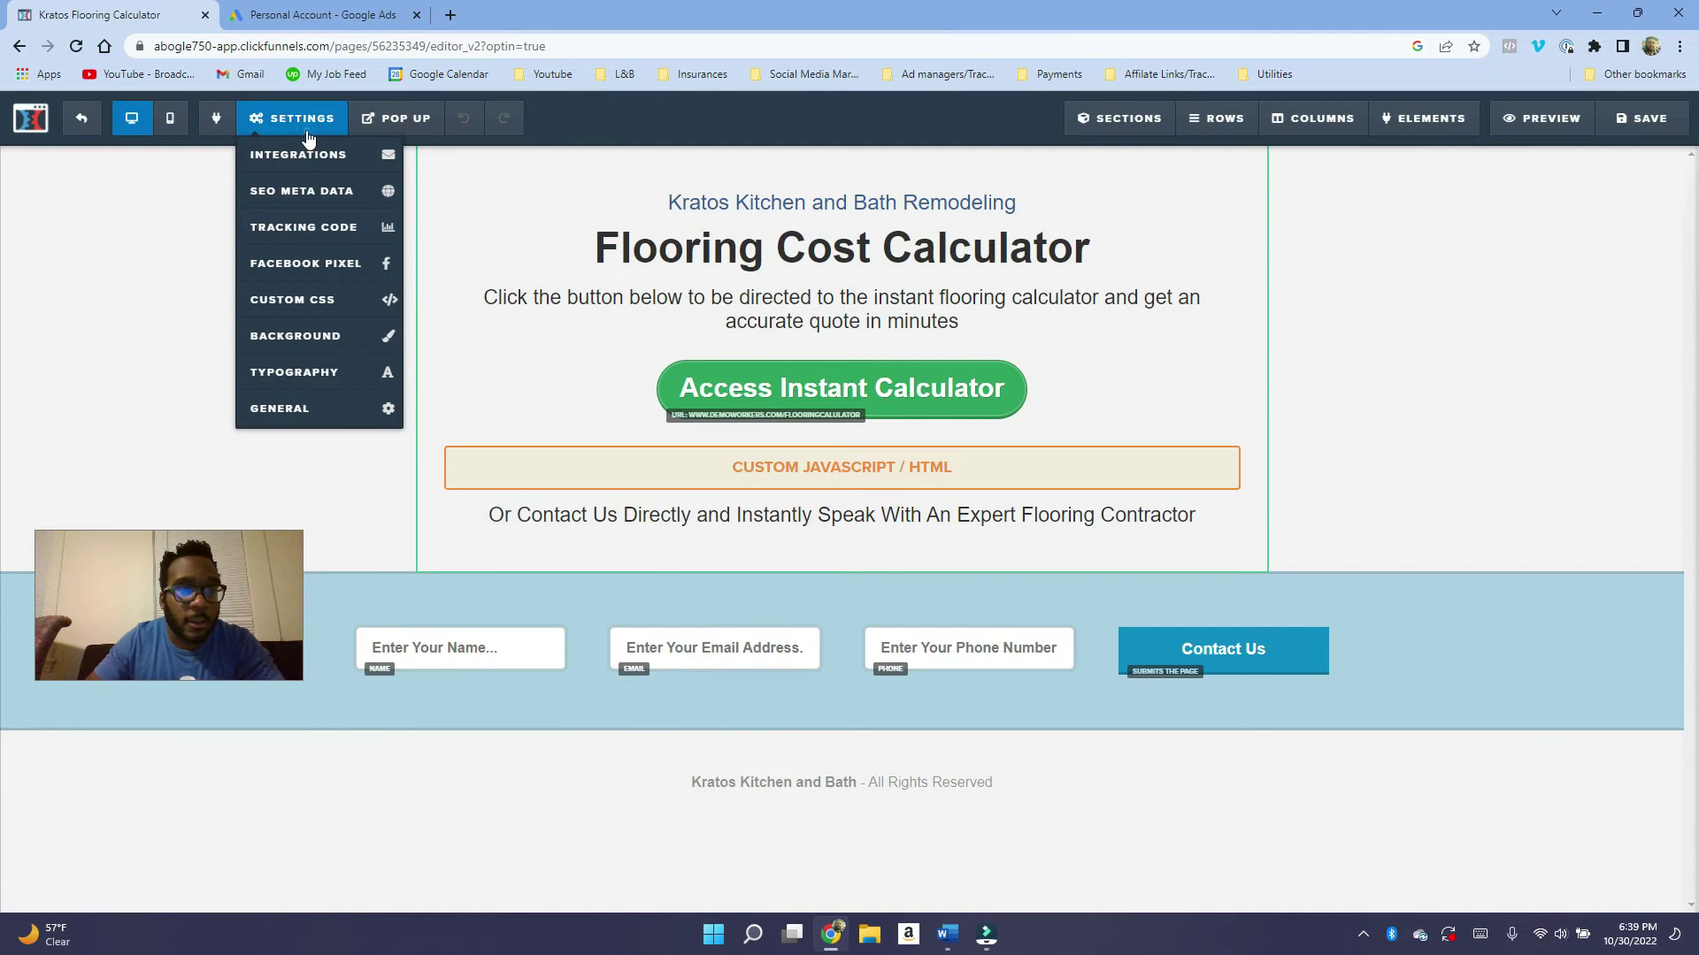
left_click(344, 228)
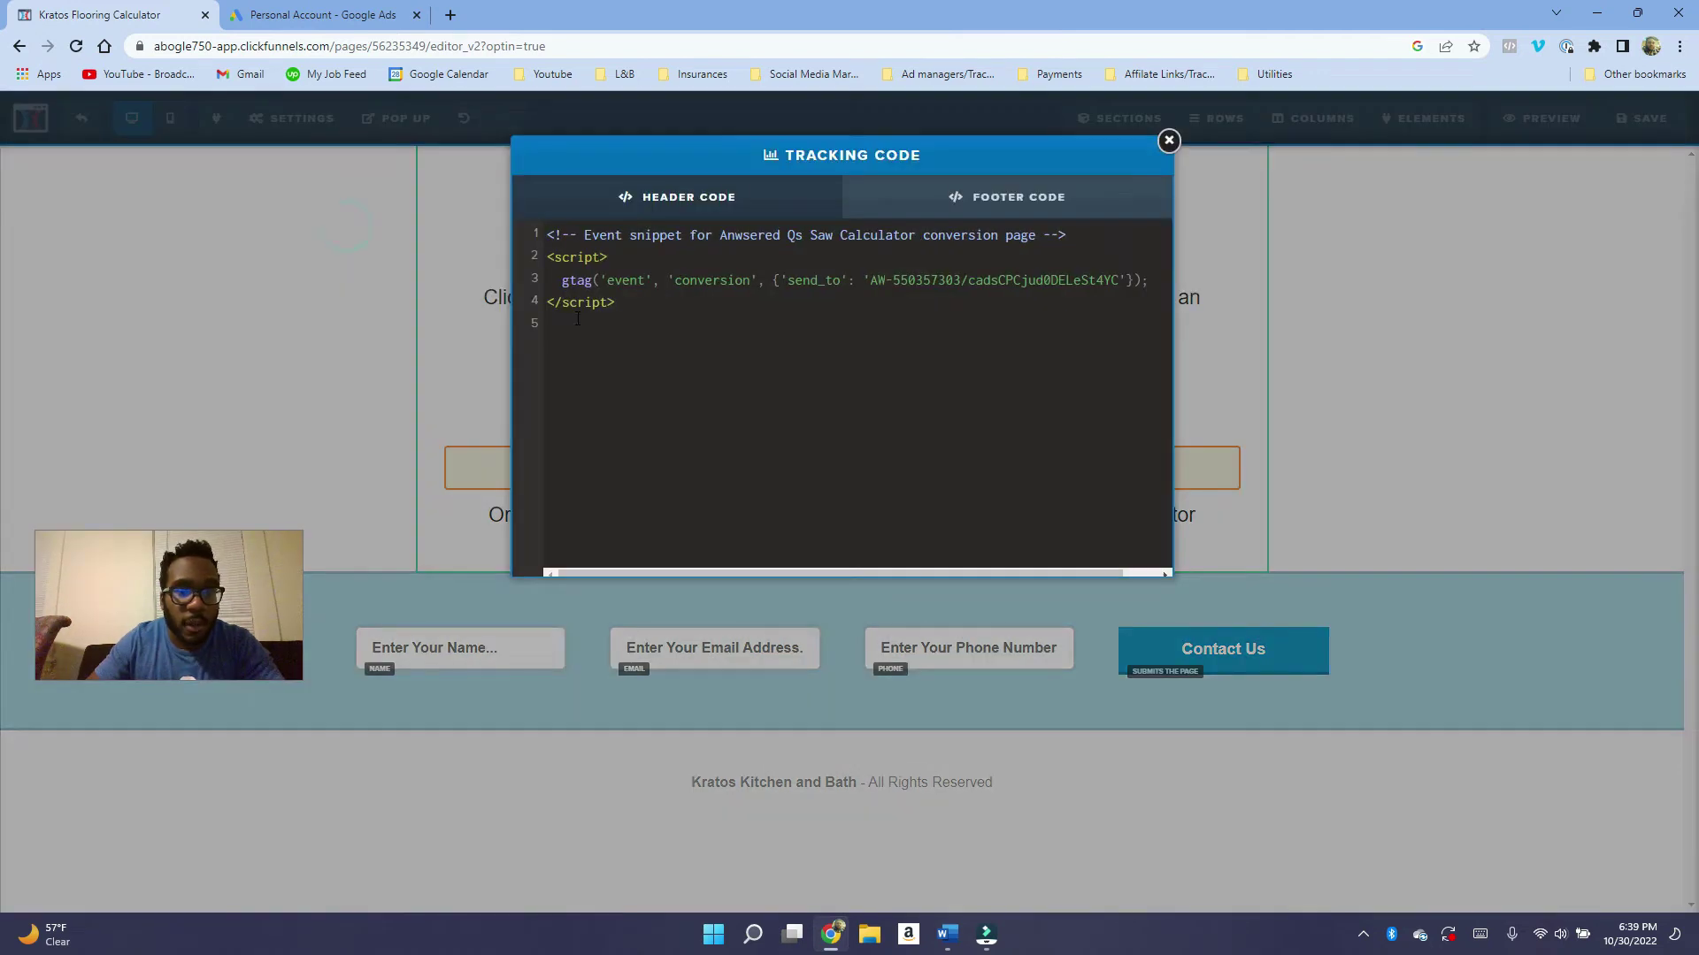
left_click_drag(666, 337, 535, 209)
key("BackSpace")
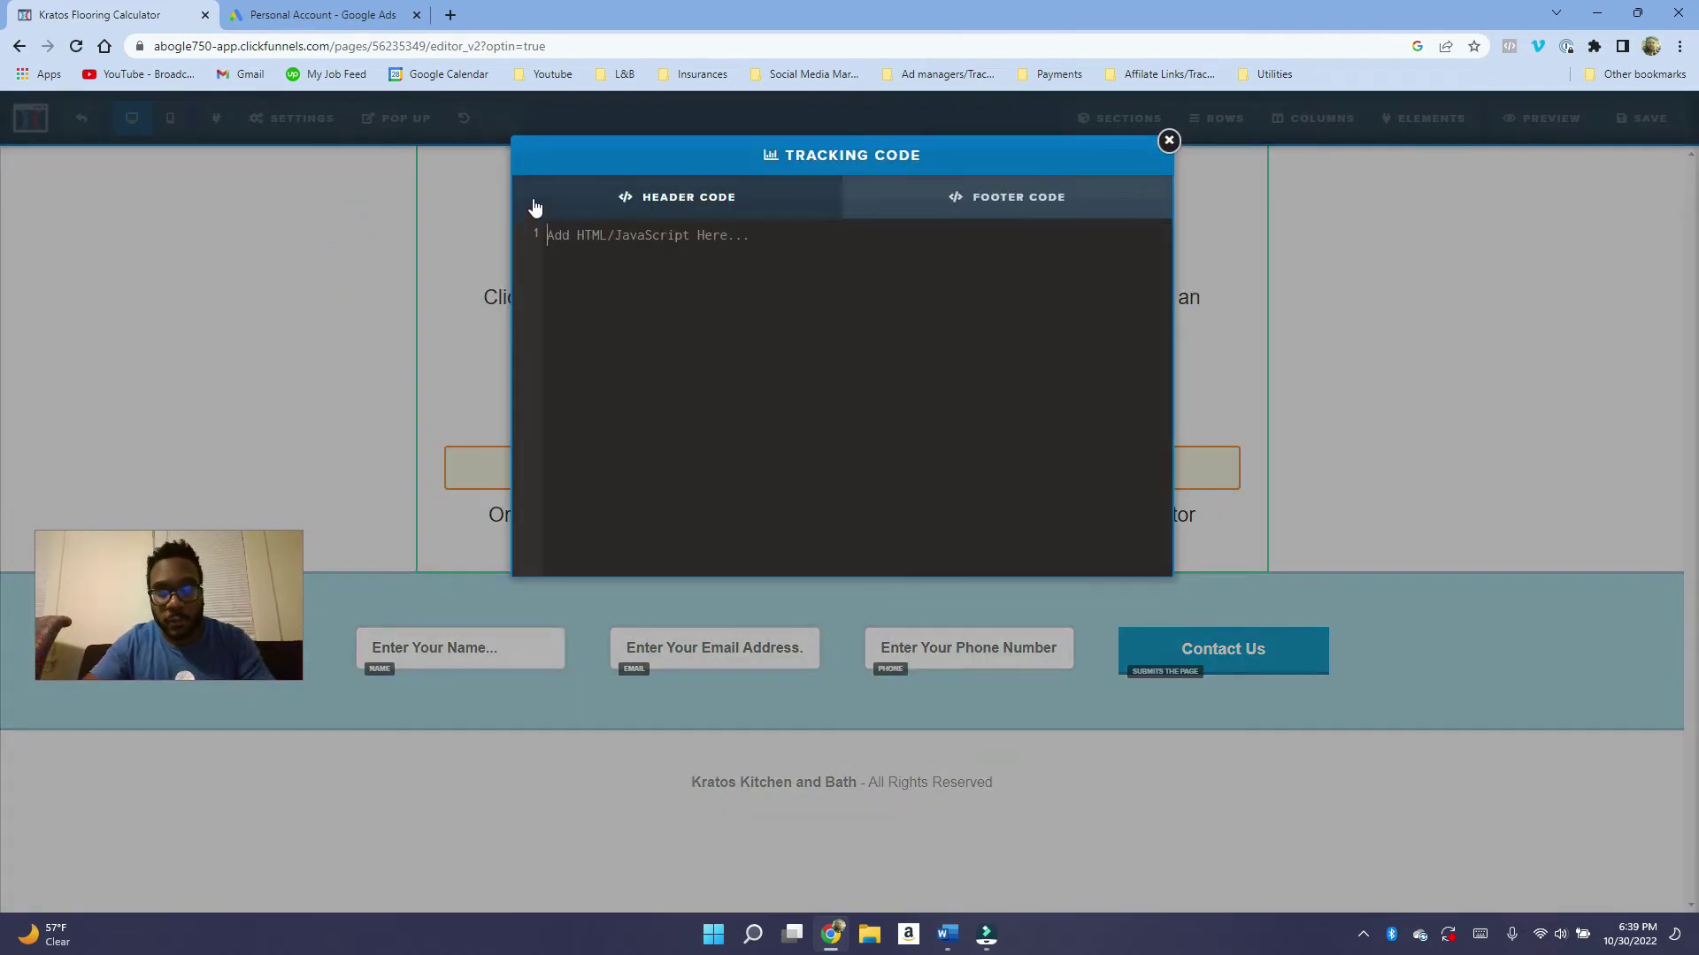
type("<!-- Event snippet for &quot;Company&quot; lead form conversion page --> <script>   gtag('event', 'conversion', {'send_to': 'AW-726464026/joFXCKDc3YAYEJrss9oC'}); </script>")
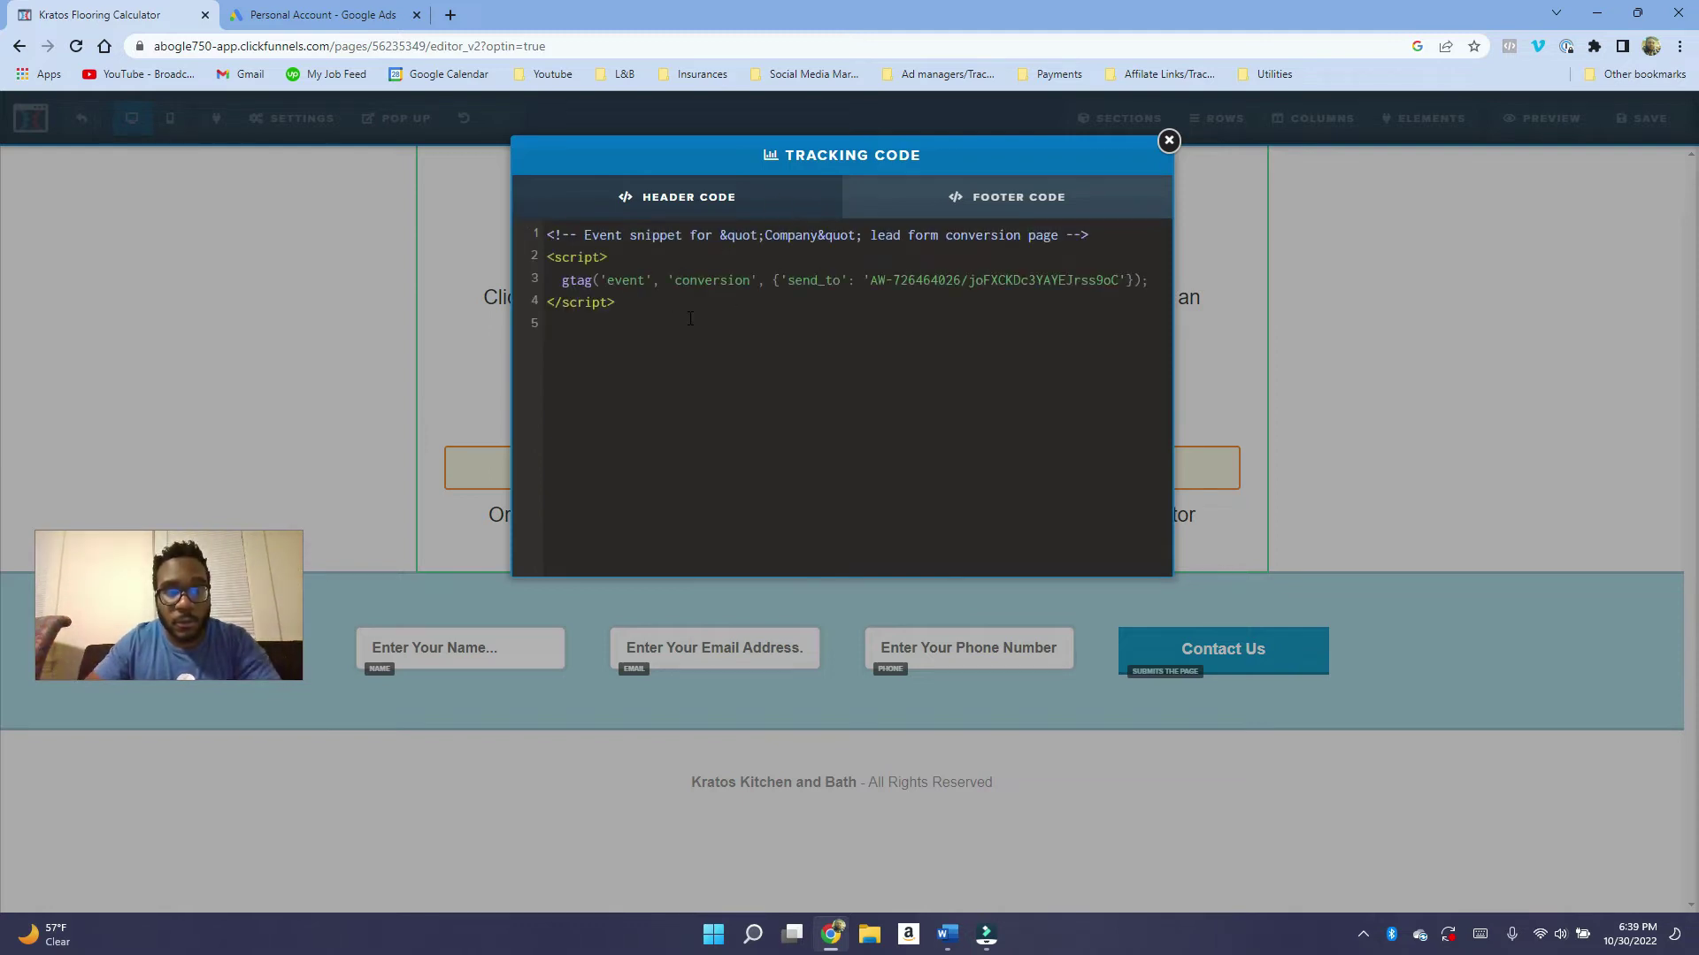
left_click(1169, 139)
Exit the page editor, close the event snippet, and finish the lead form conversion action.
left_click(83, 123)
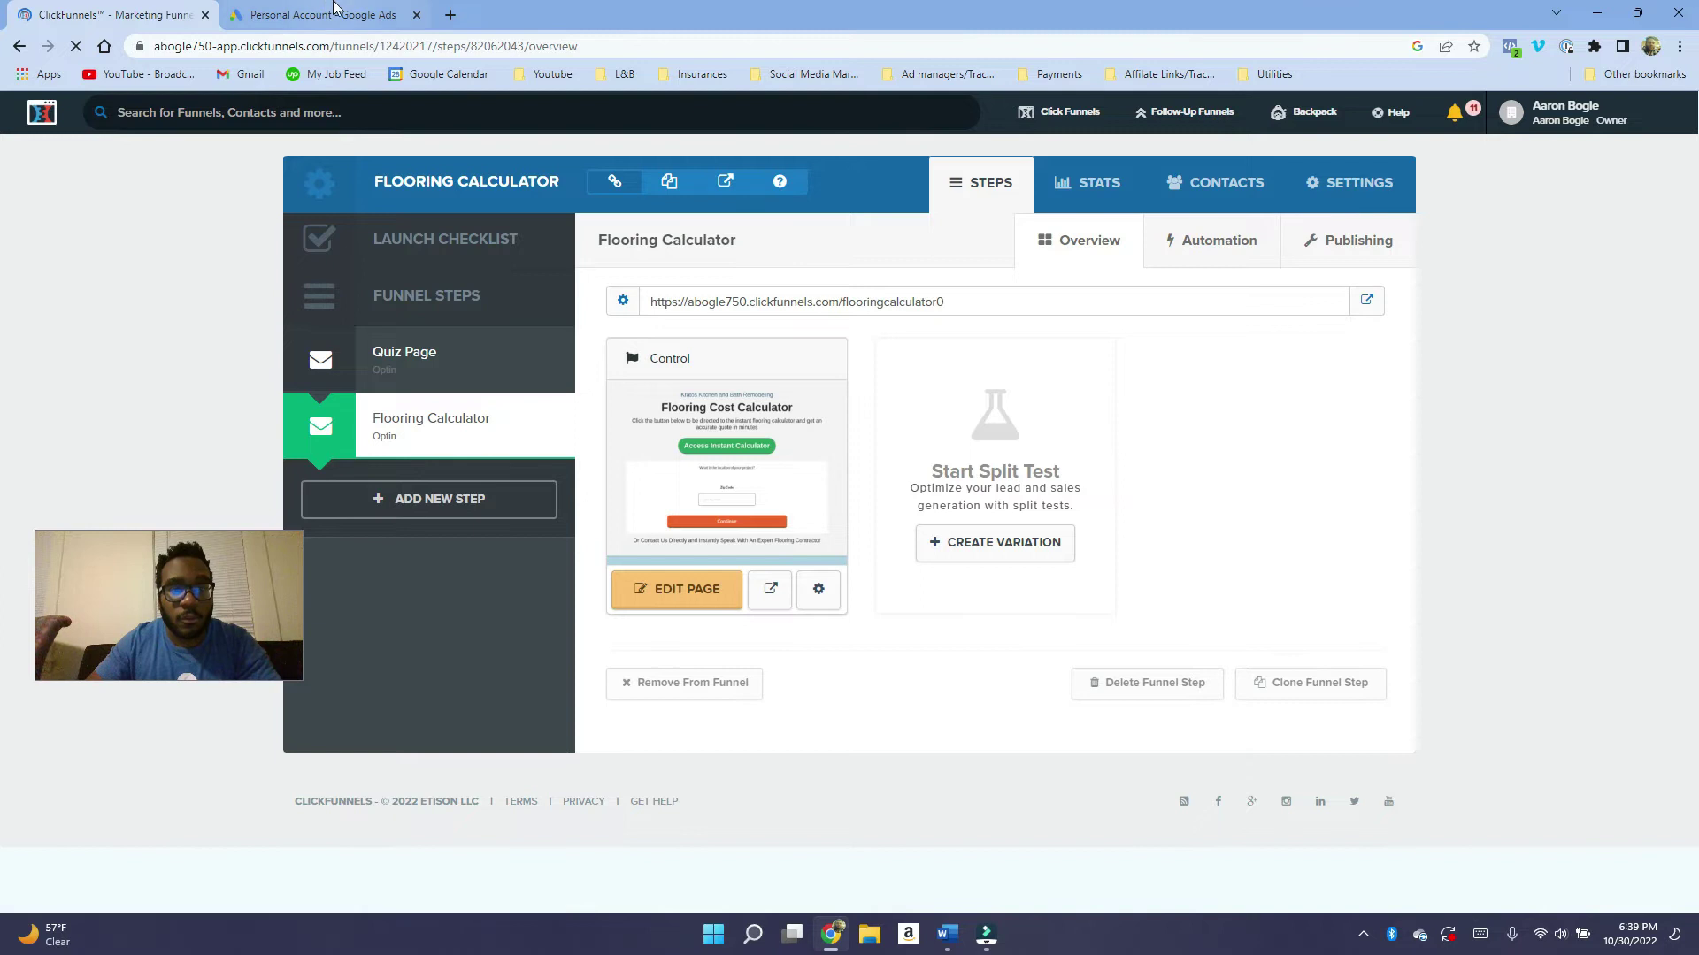
left_click(334, 12)
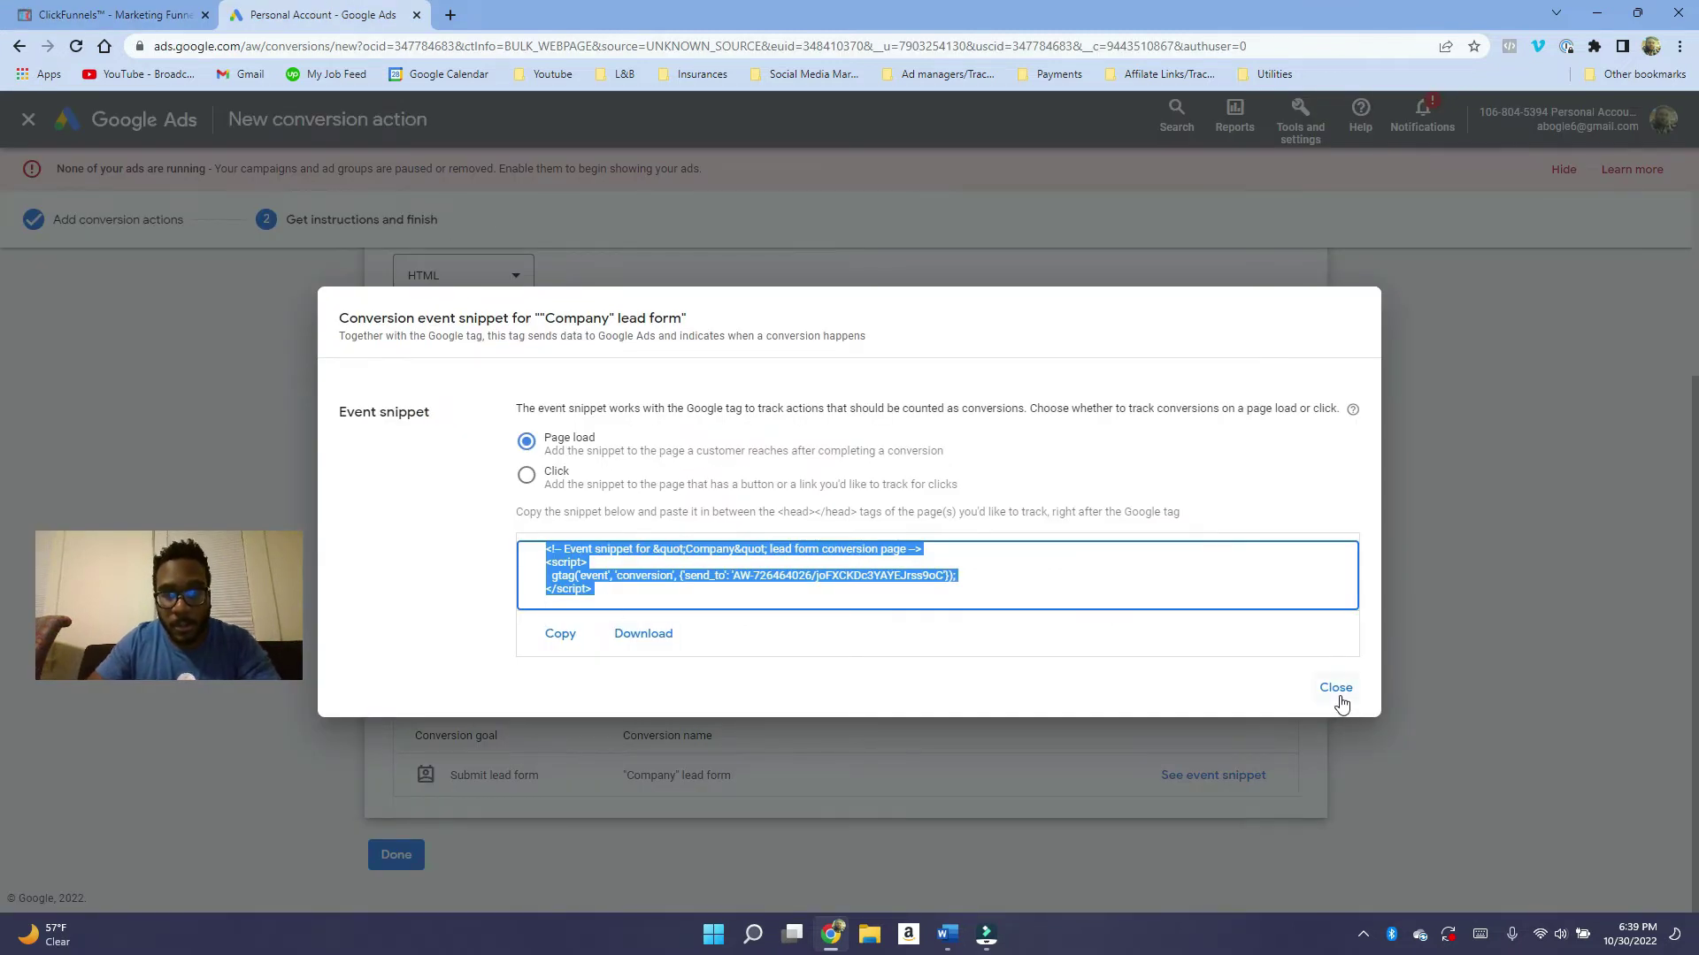
left_click(1335, 689)
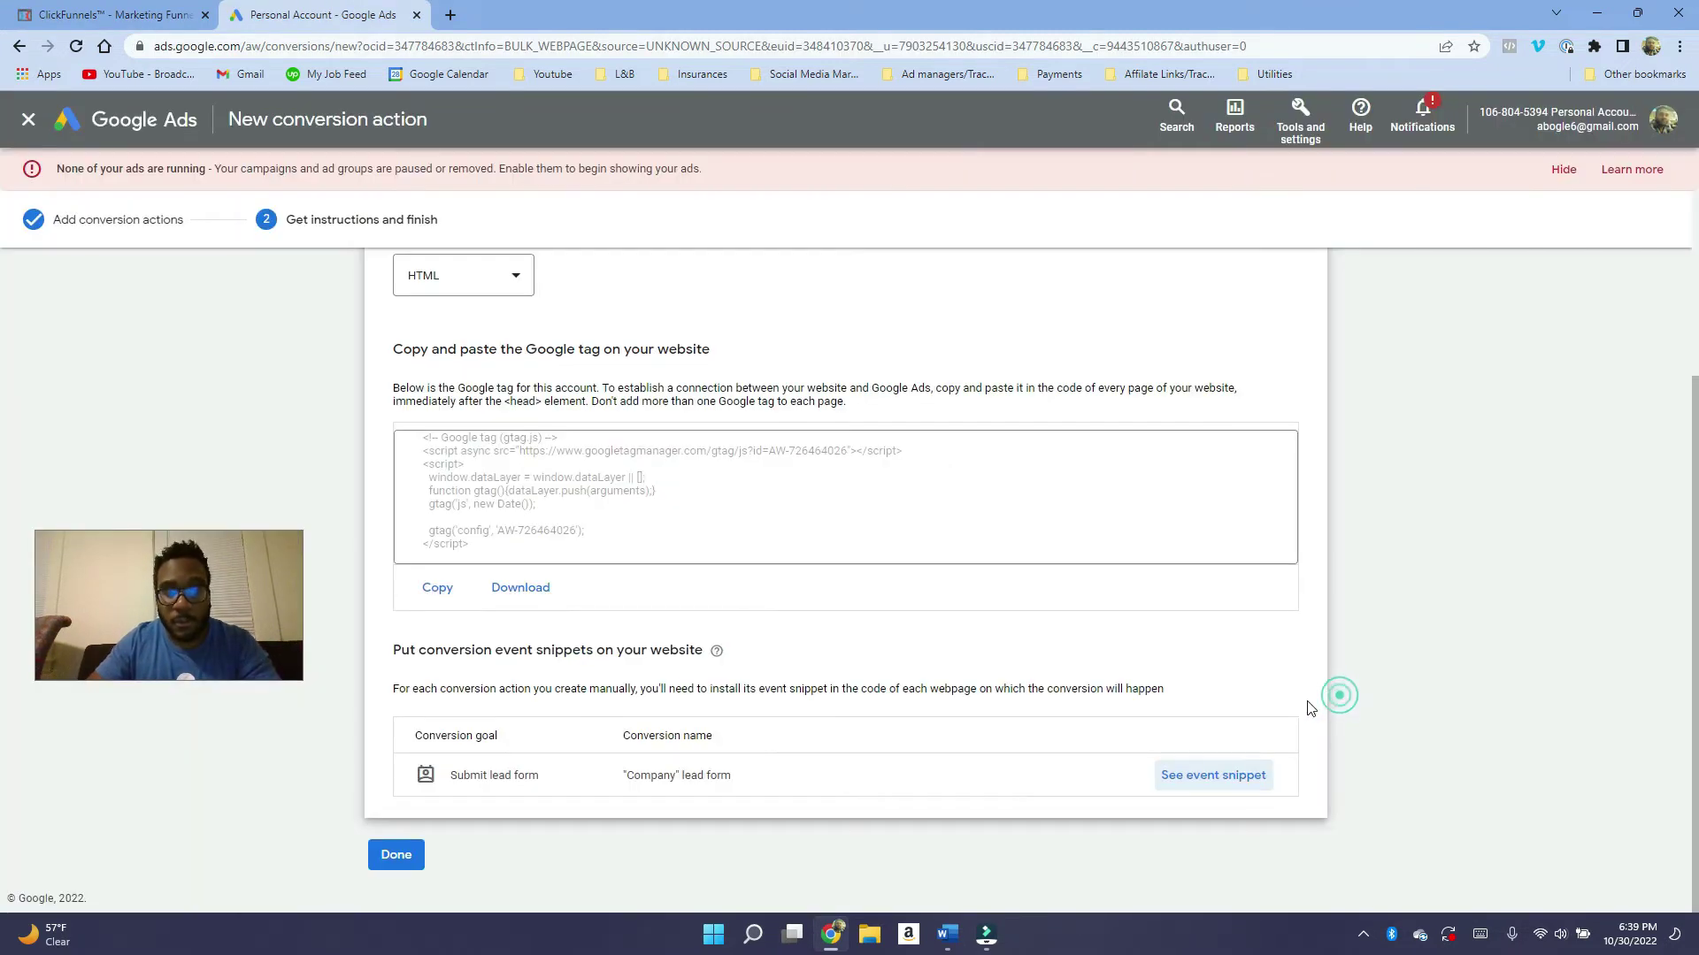
left_click(422, 853)
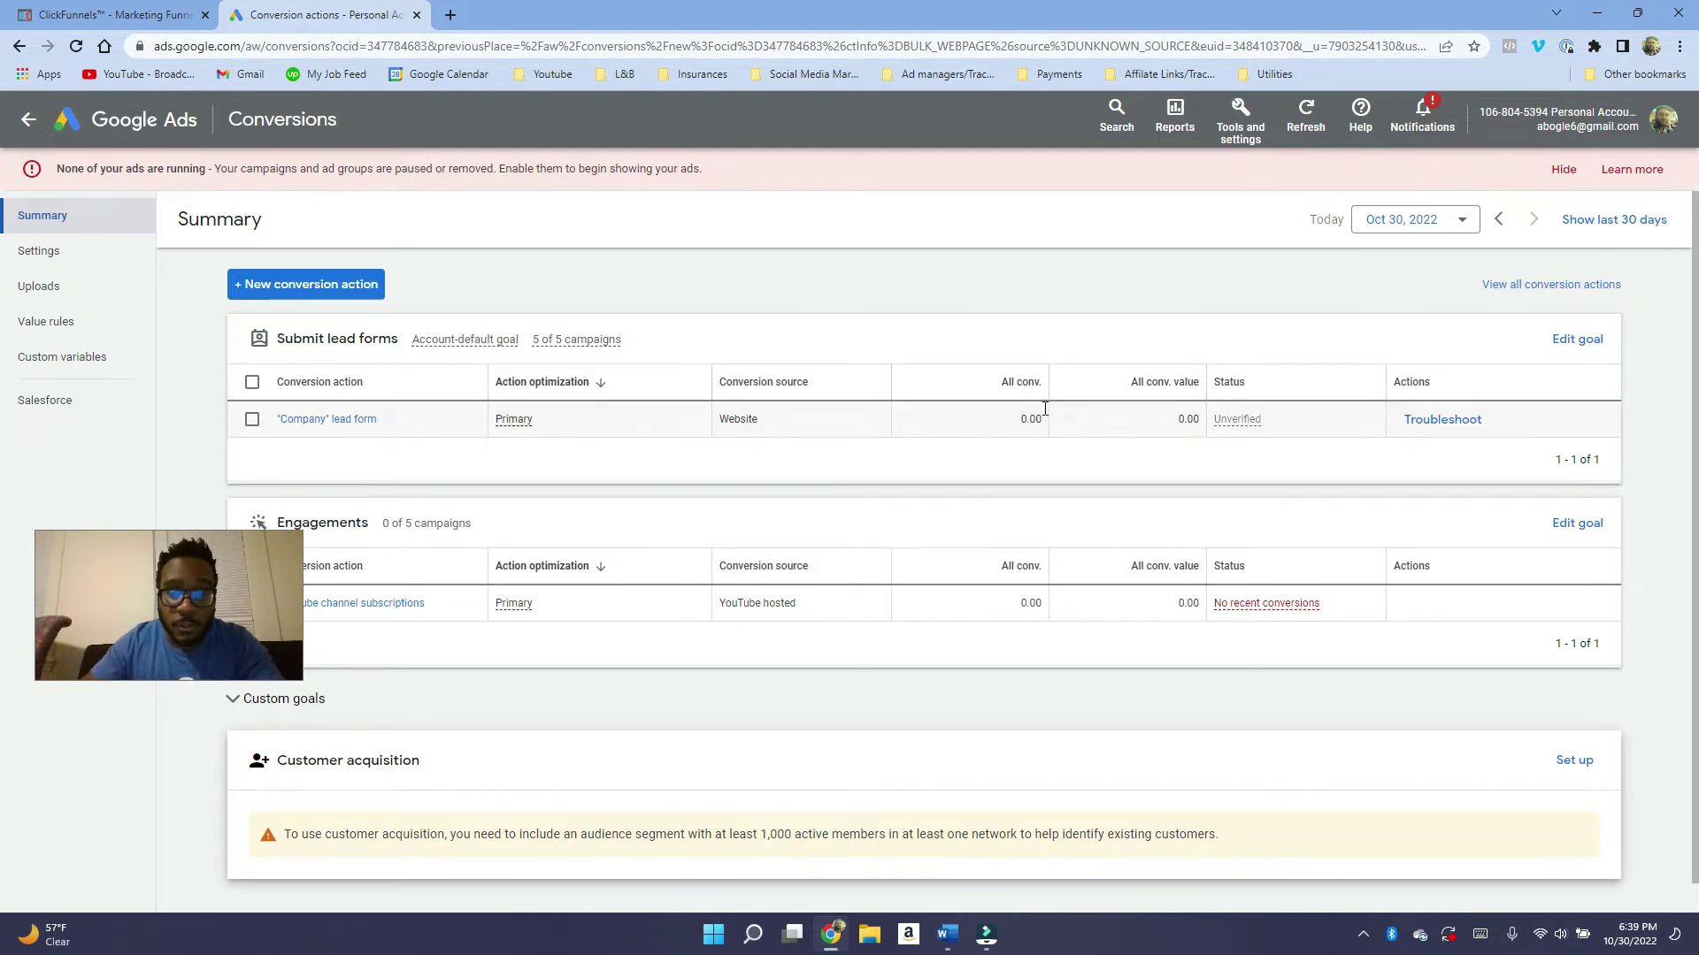
left_click(1032, 353)
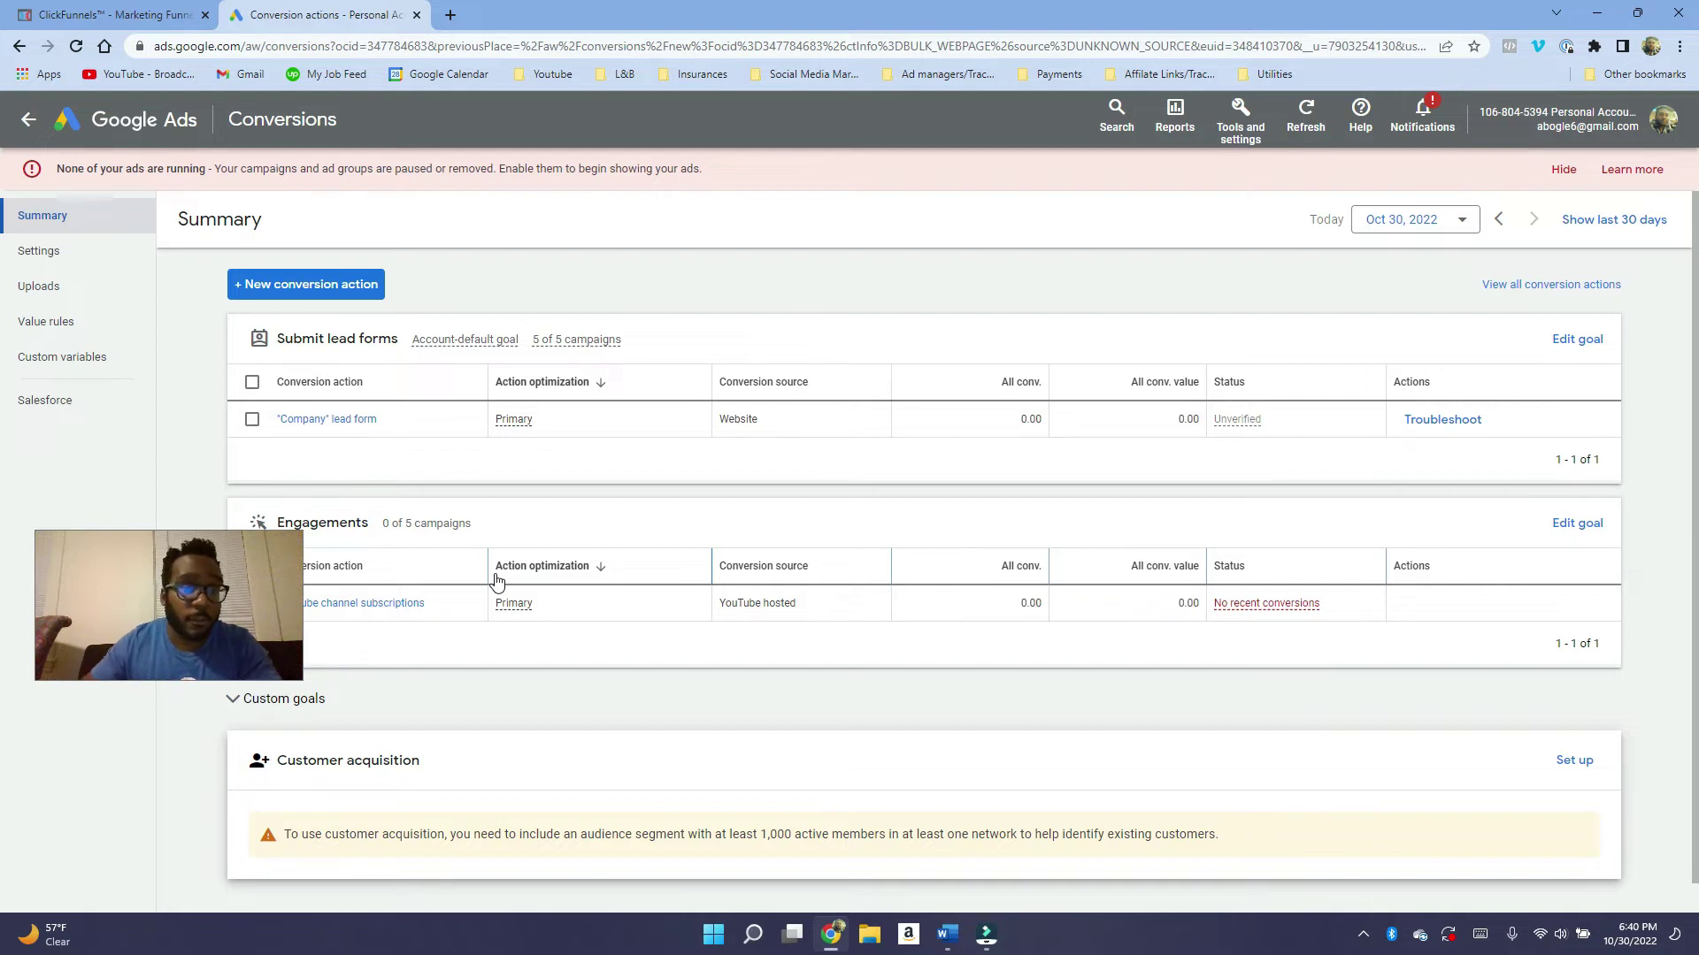
Start a new conversion action that tracks calls to a phone number on the website.
left_click(295, 284)
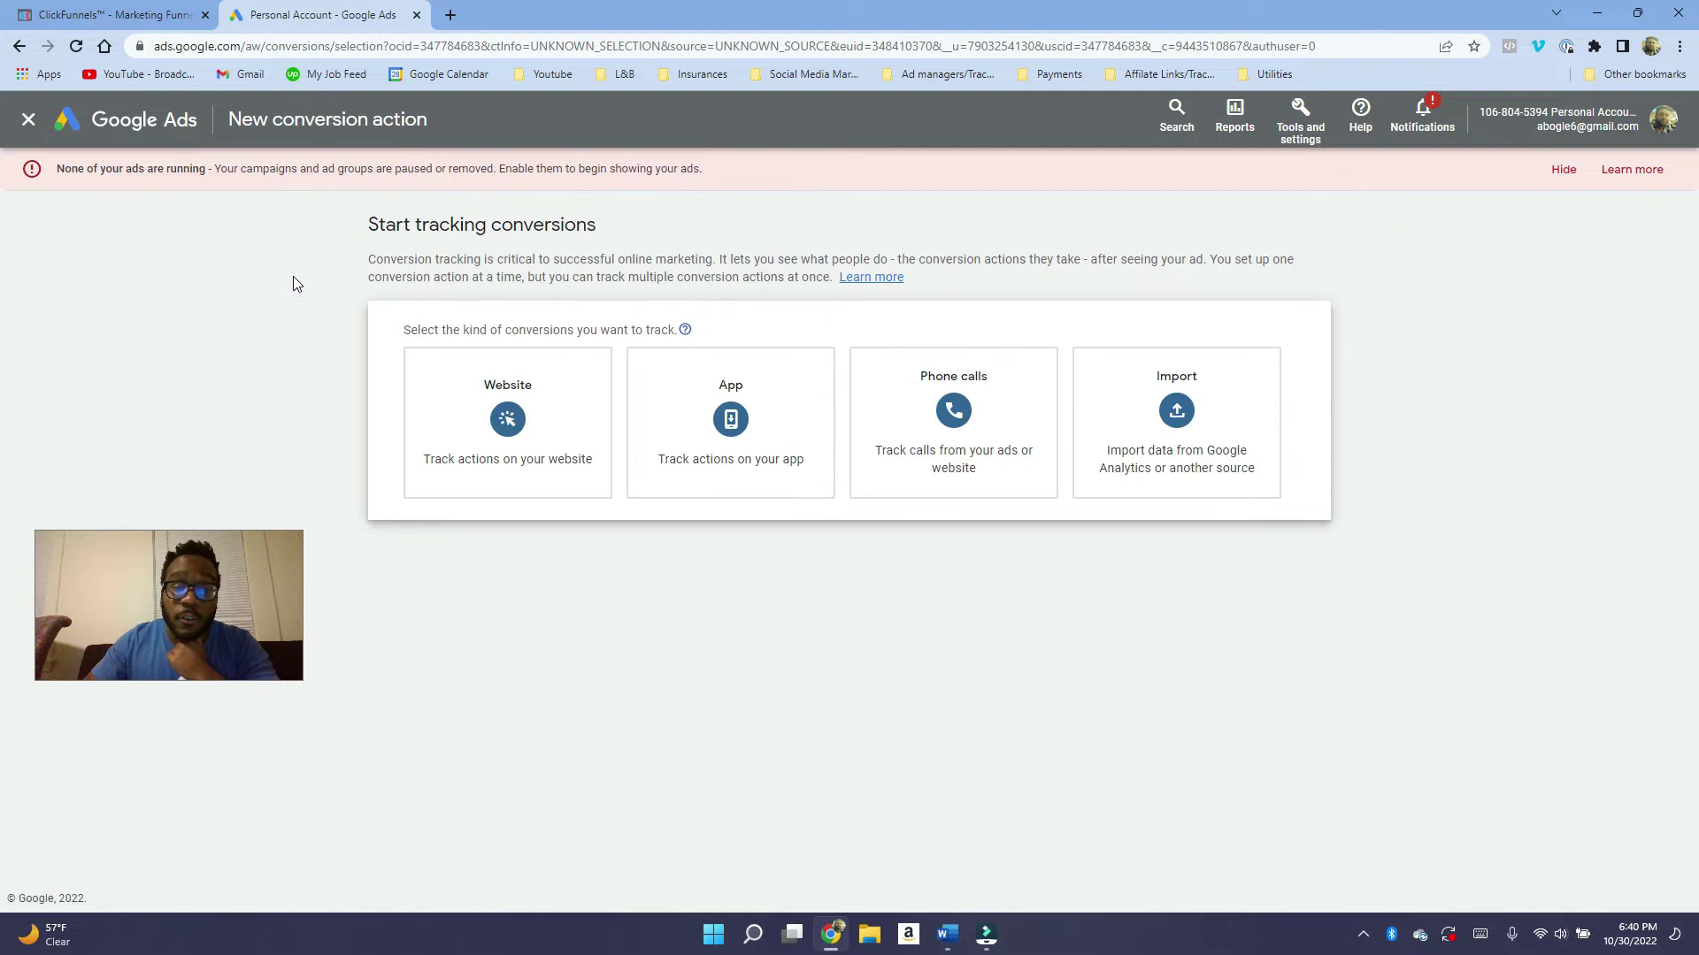
left_click(891, 412)
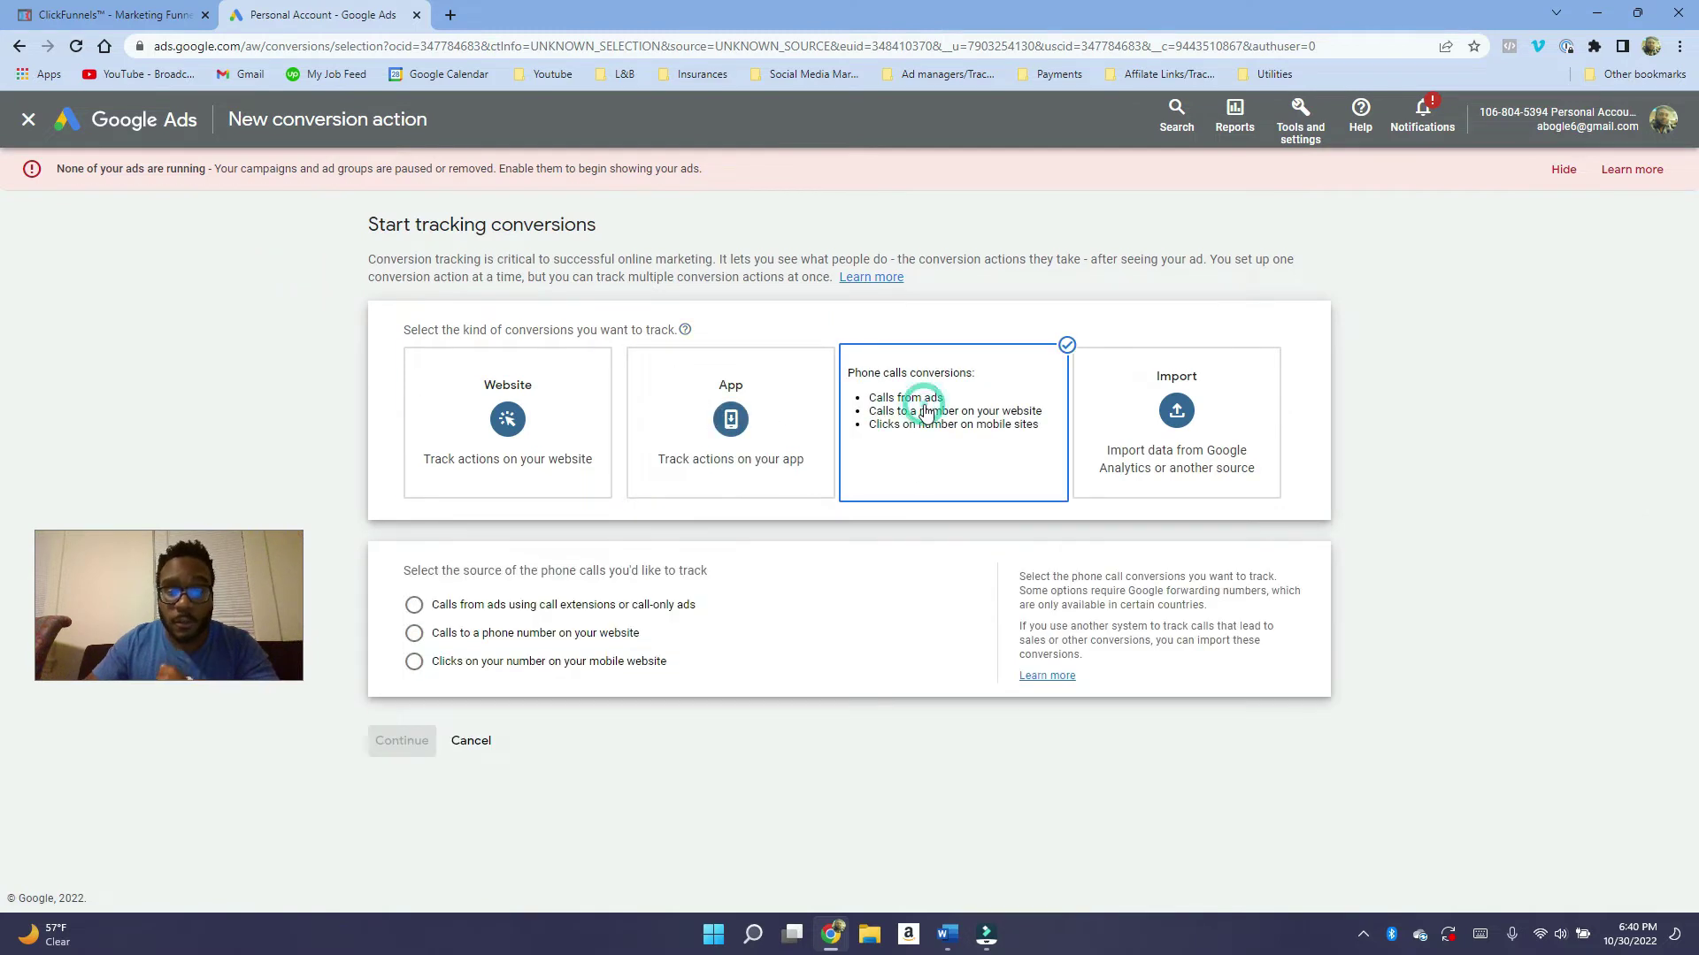
left_click(584, 636)
left_click(409, 740)
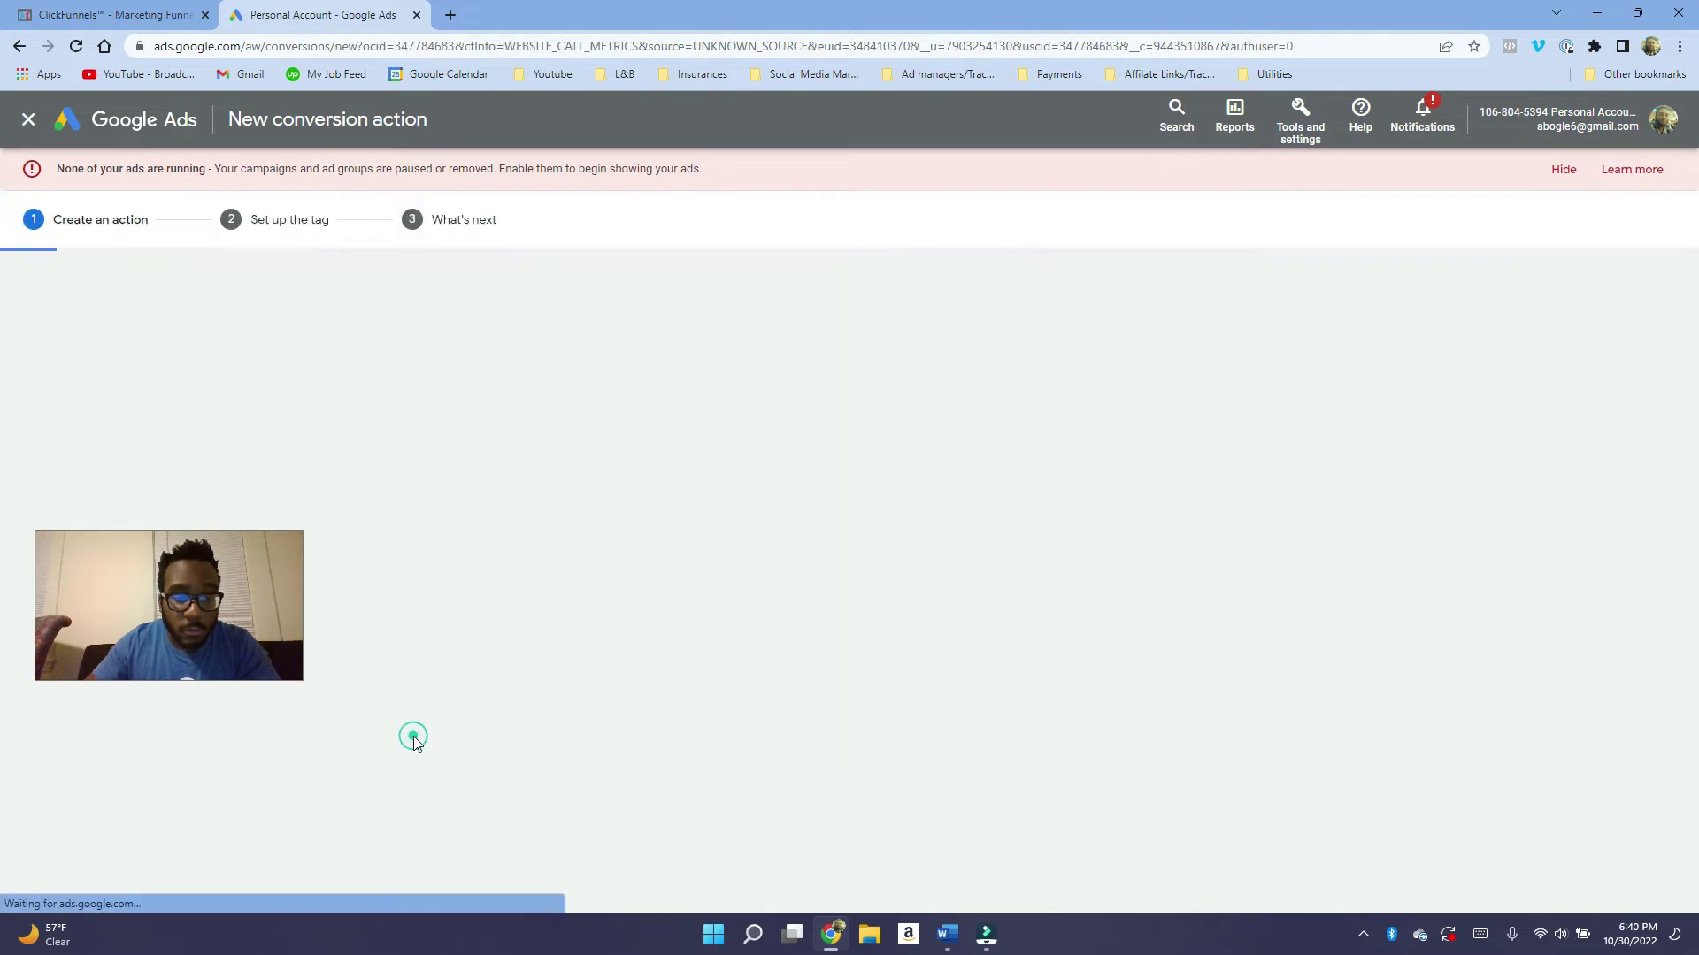
Name the conversion 'Calls to website' and set it to use no value.
left_click(749, 437)
type("Calls to website")
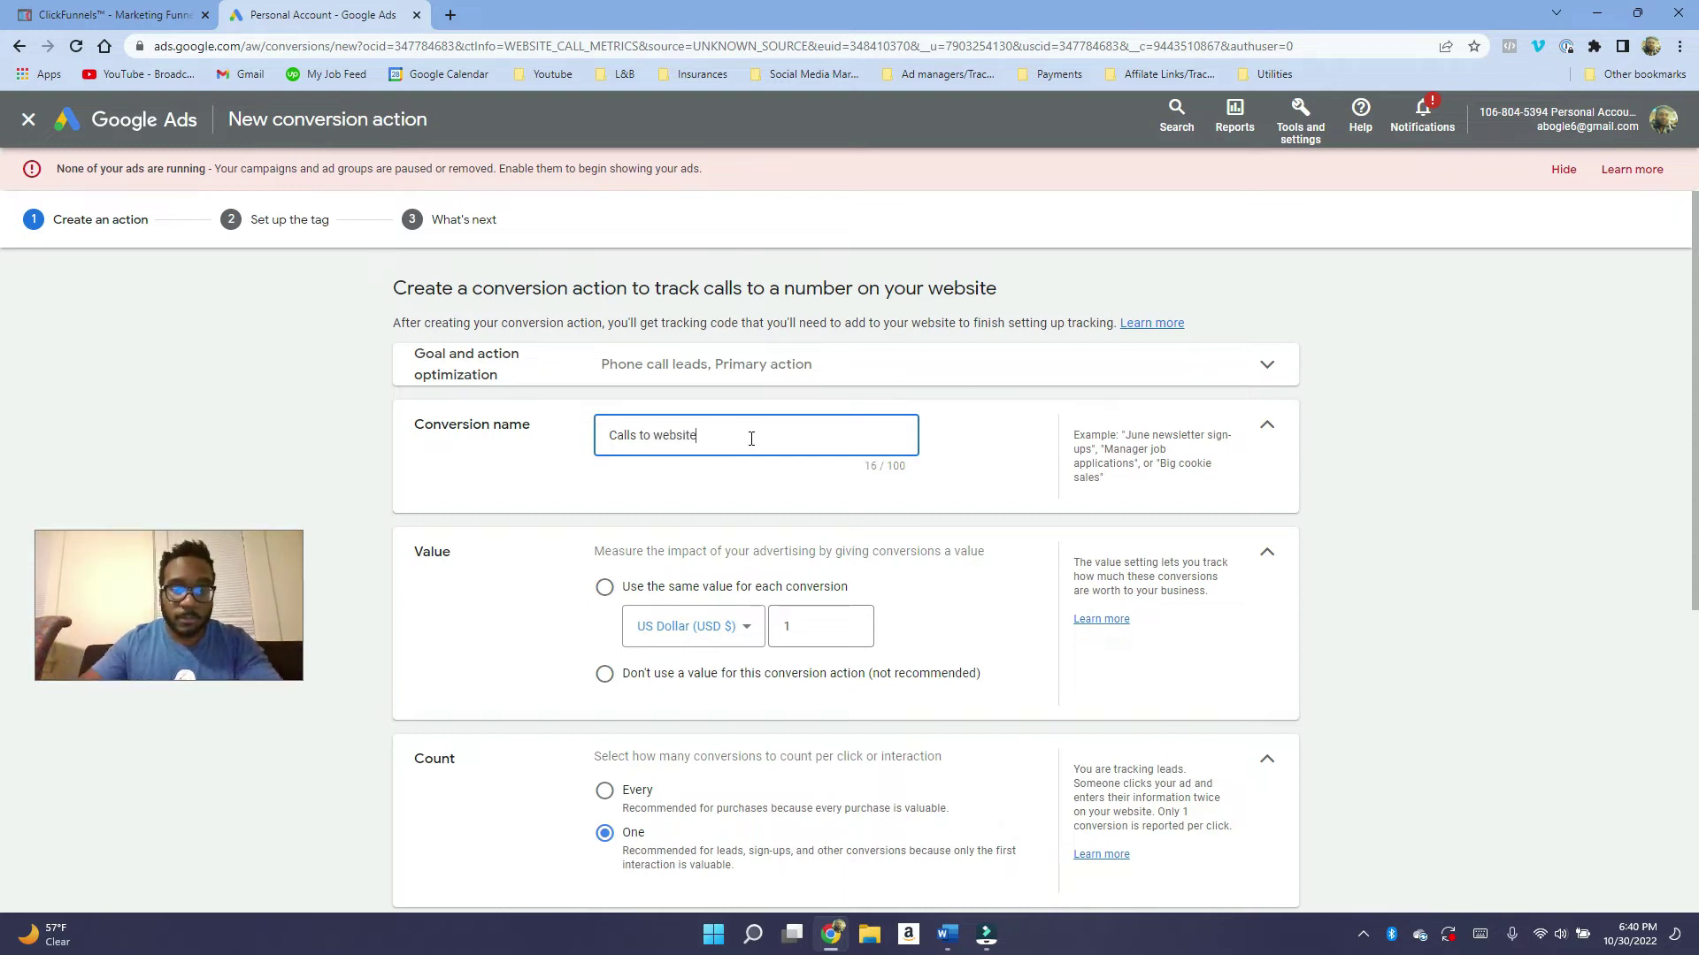
scroll(632, 583, "down", 2)
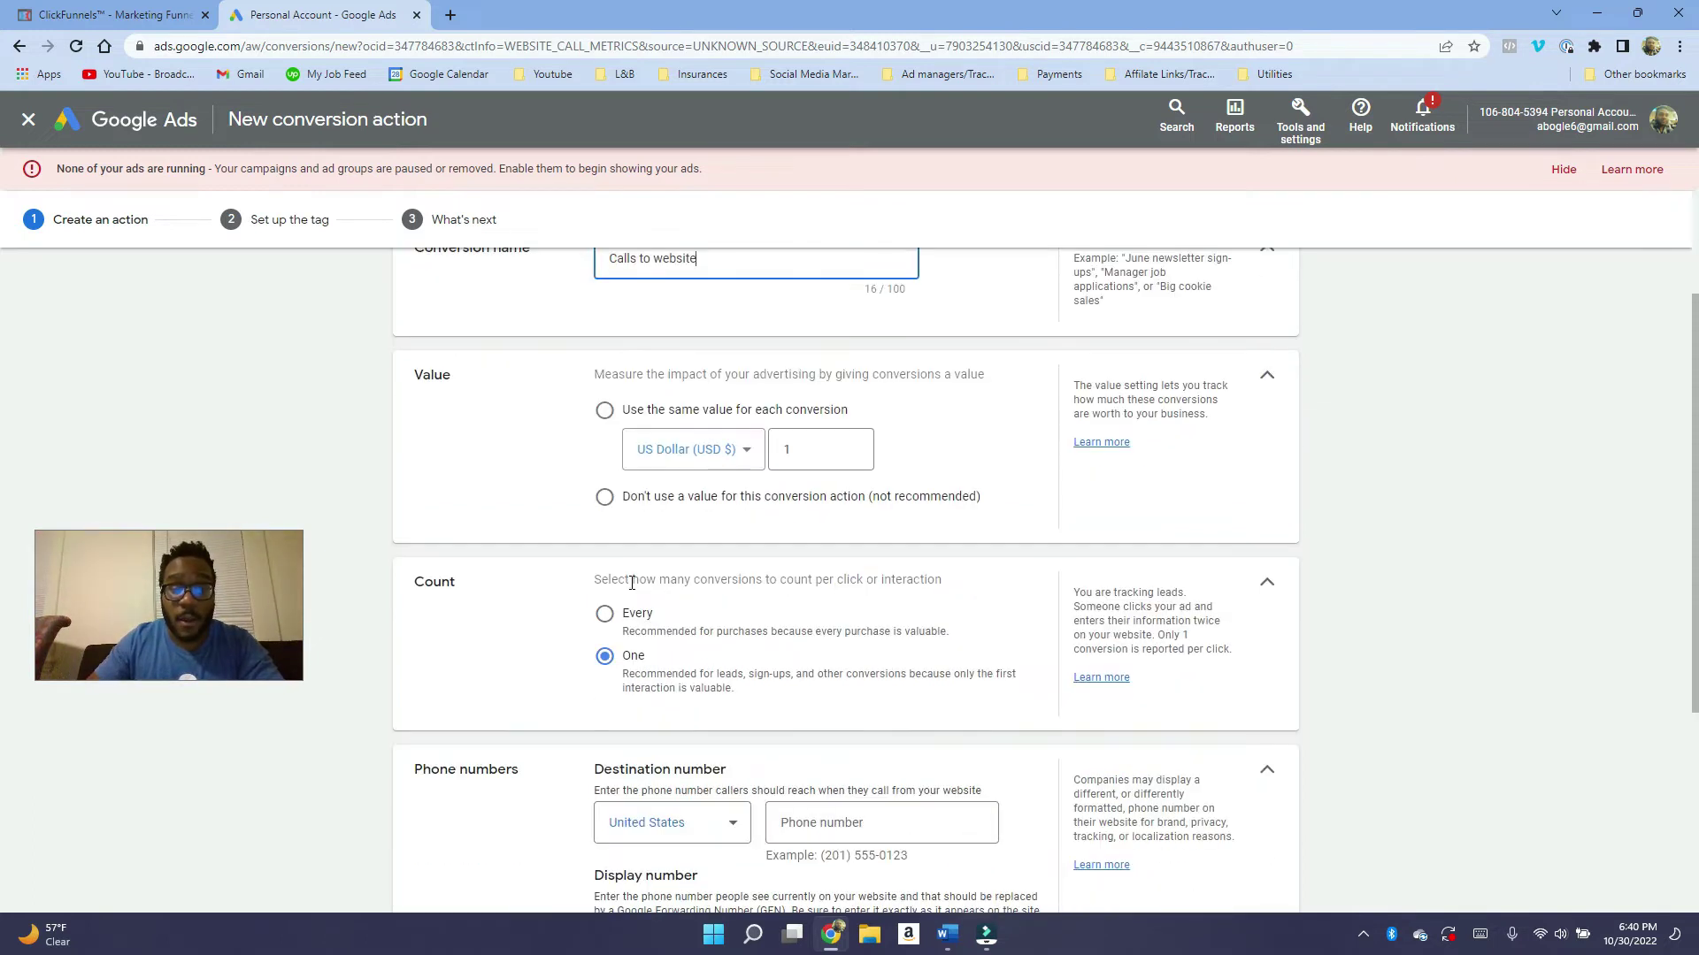
left_click(602, 500)
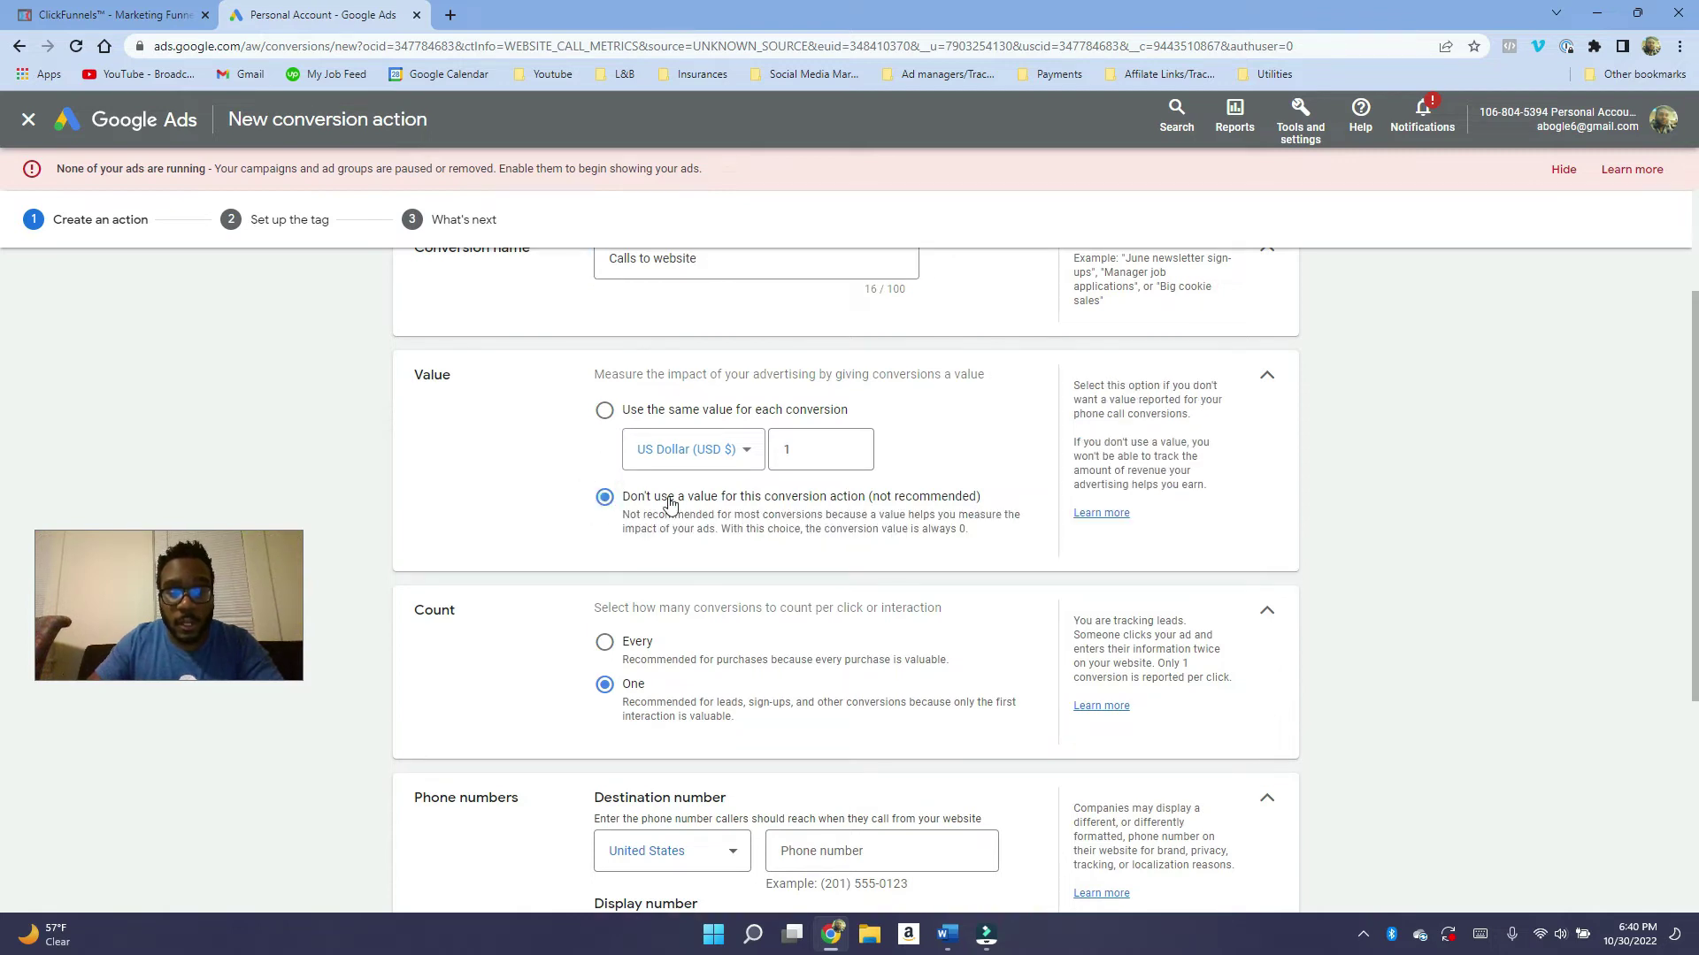
left_click_drag(661, 498, 837, 498)
scroll(847, 586, "down", 2)
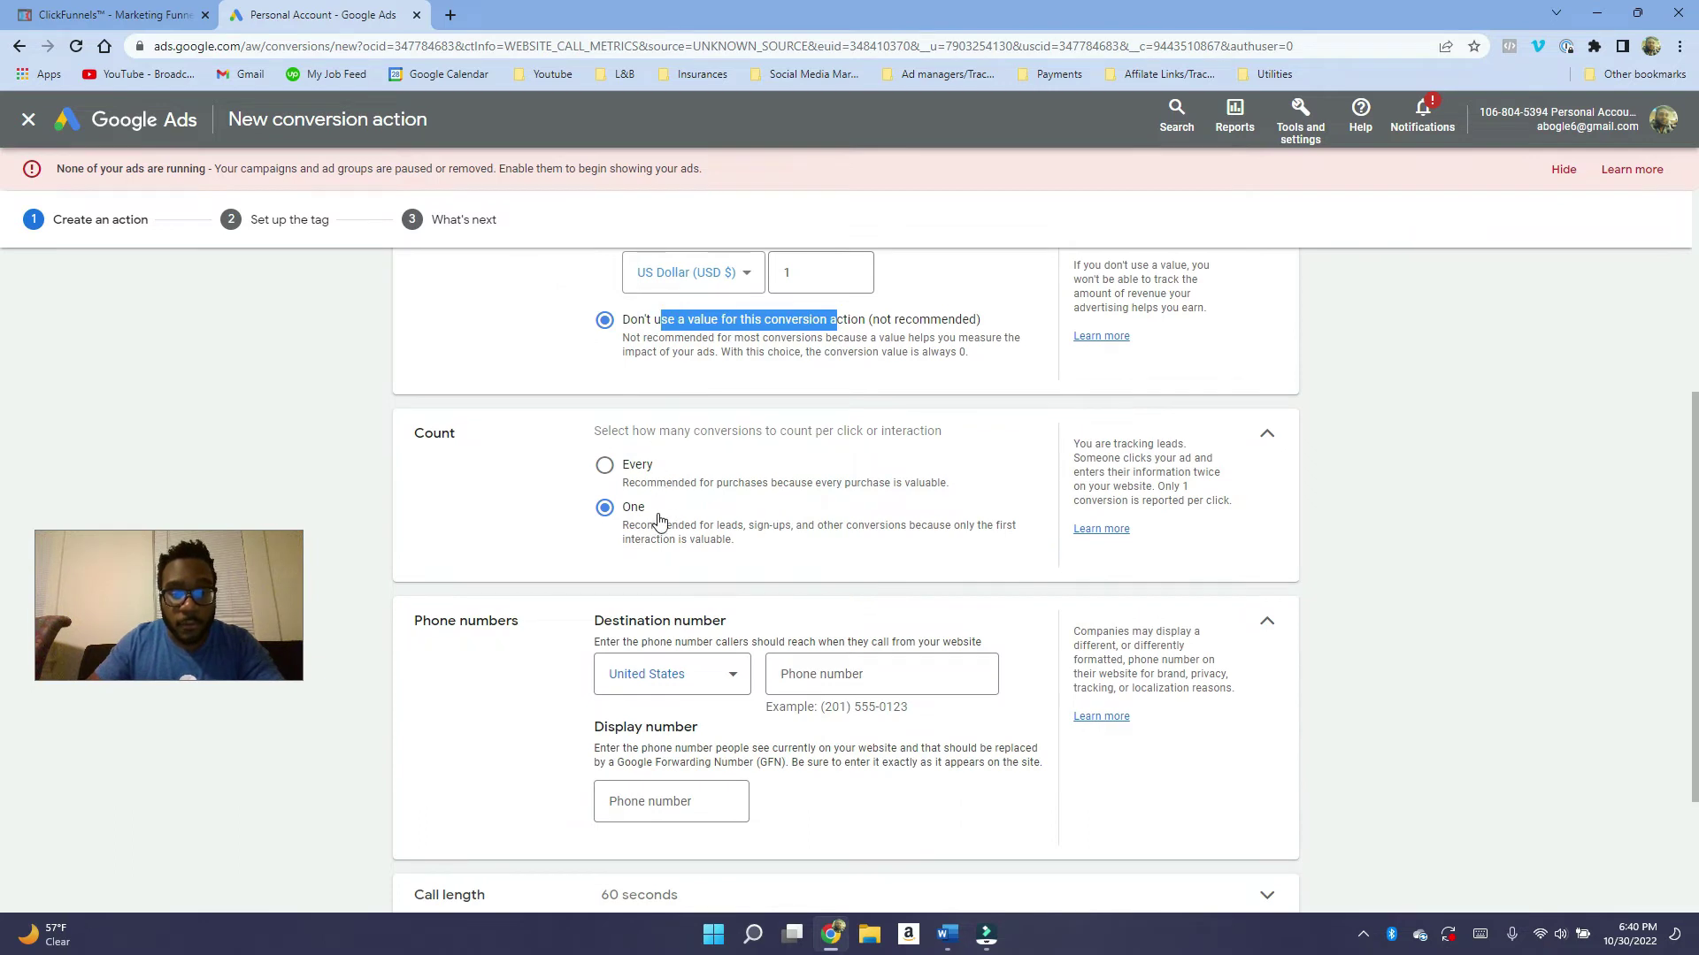
Enter placeholder destination and display phone numbers for the call conversion.
scroll(672, 544, "down", 2)
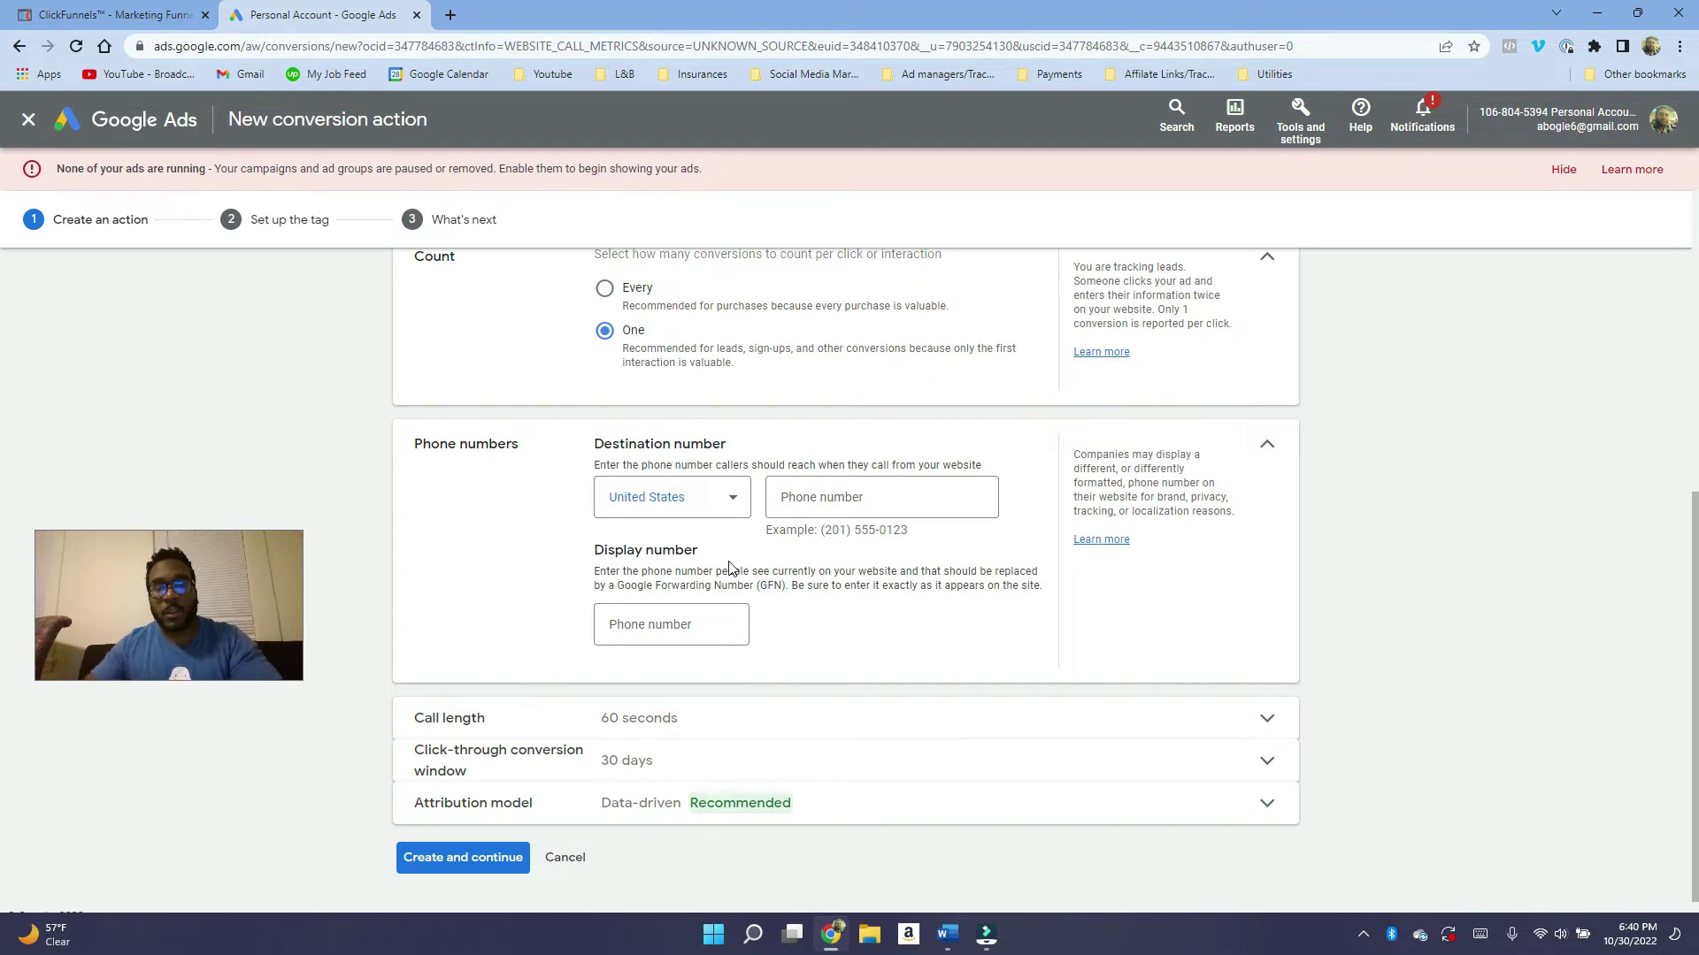
left_click(802, 493)
left_click(659, 628)
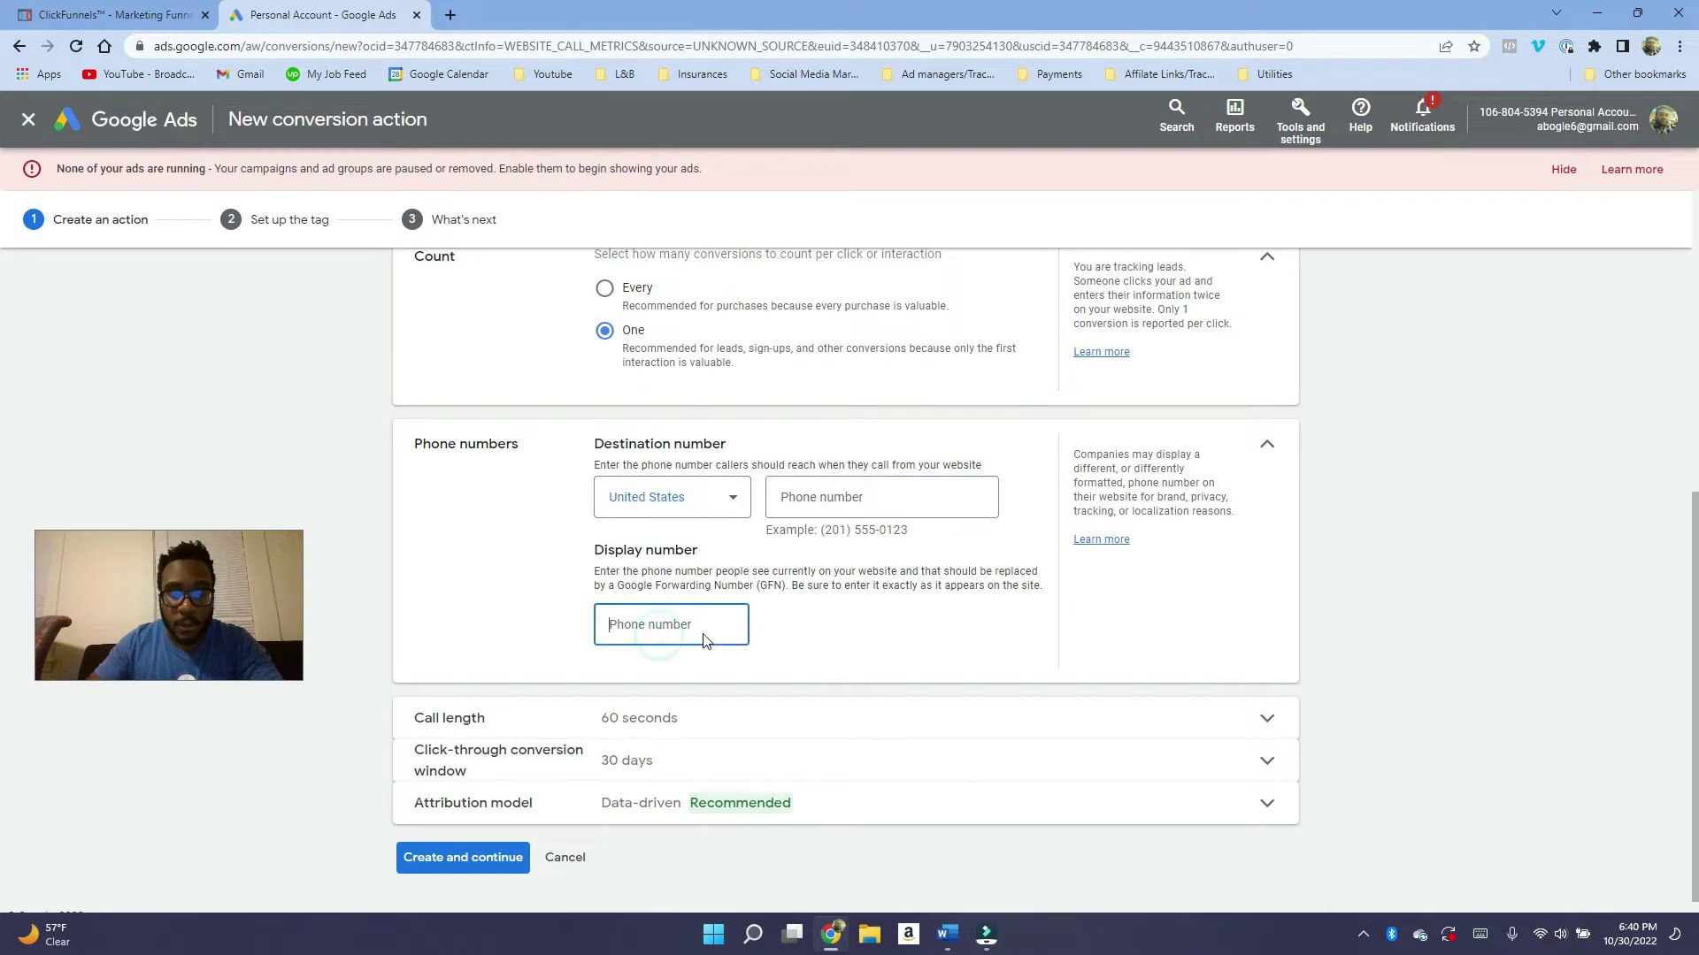
left_click(816, 495)
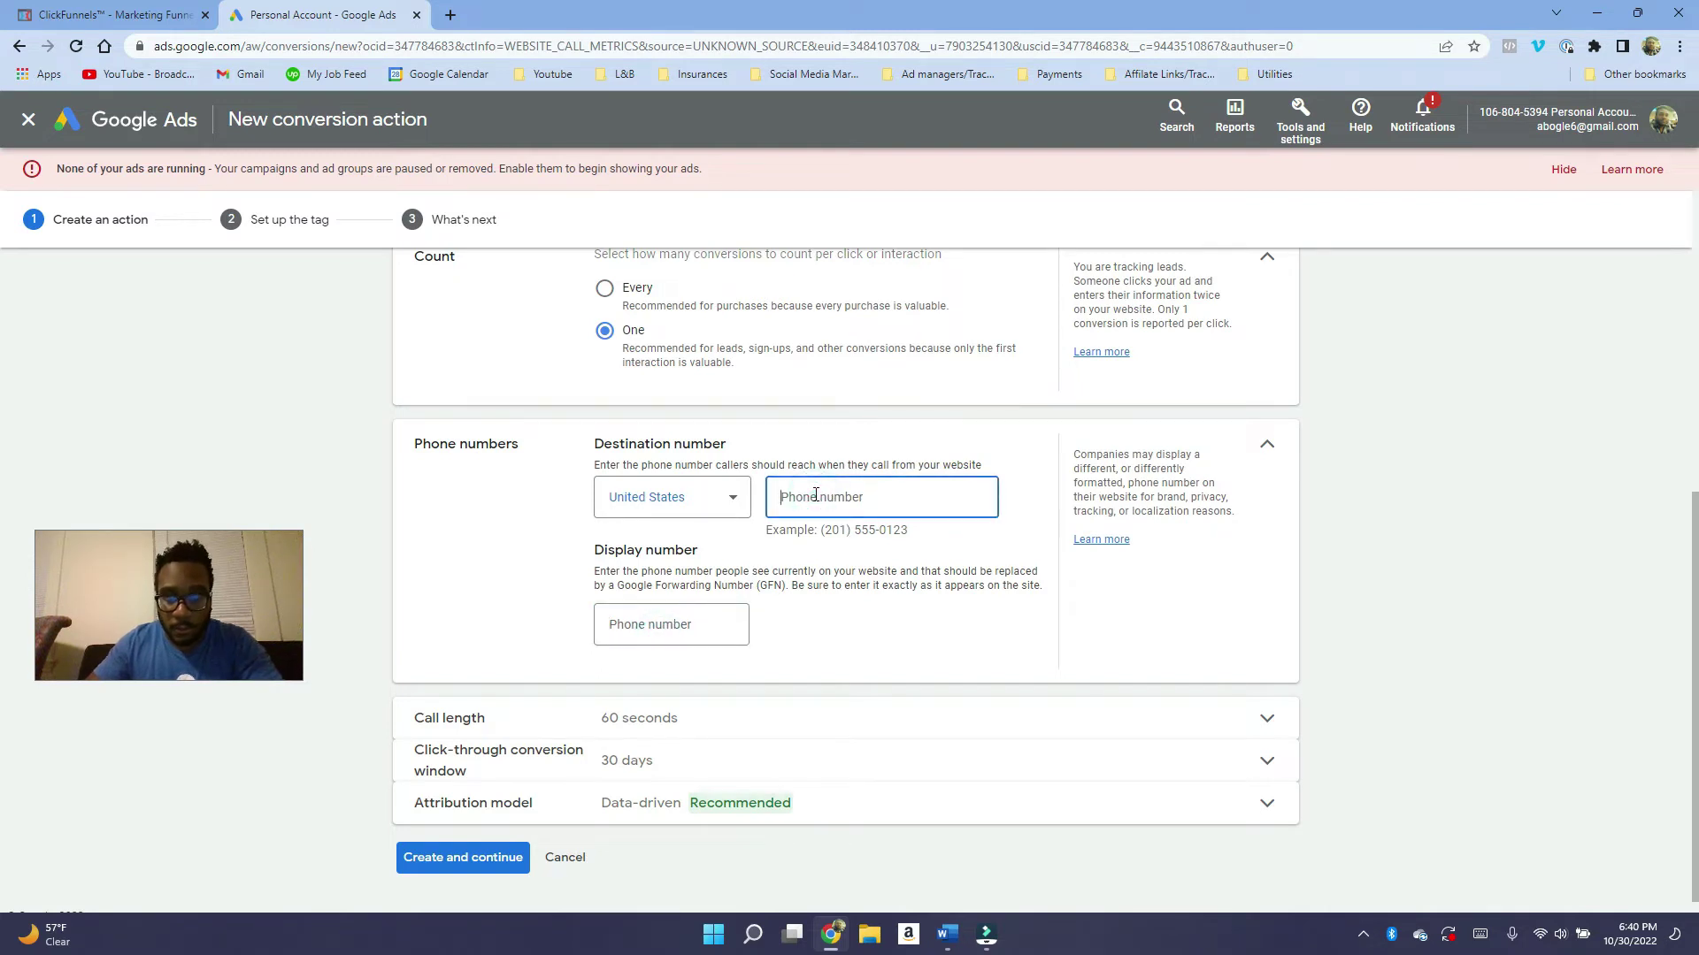
type("555-555")
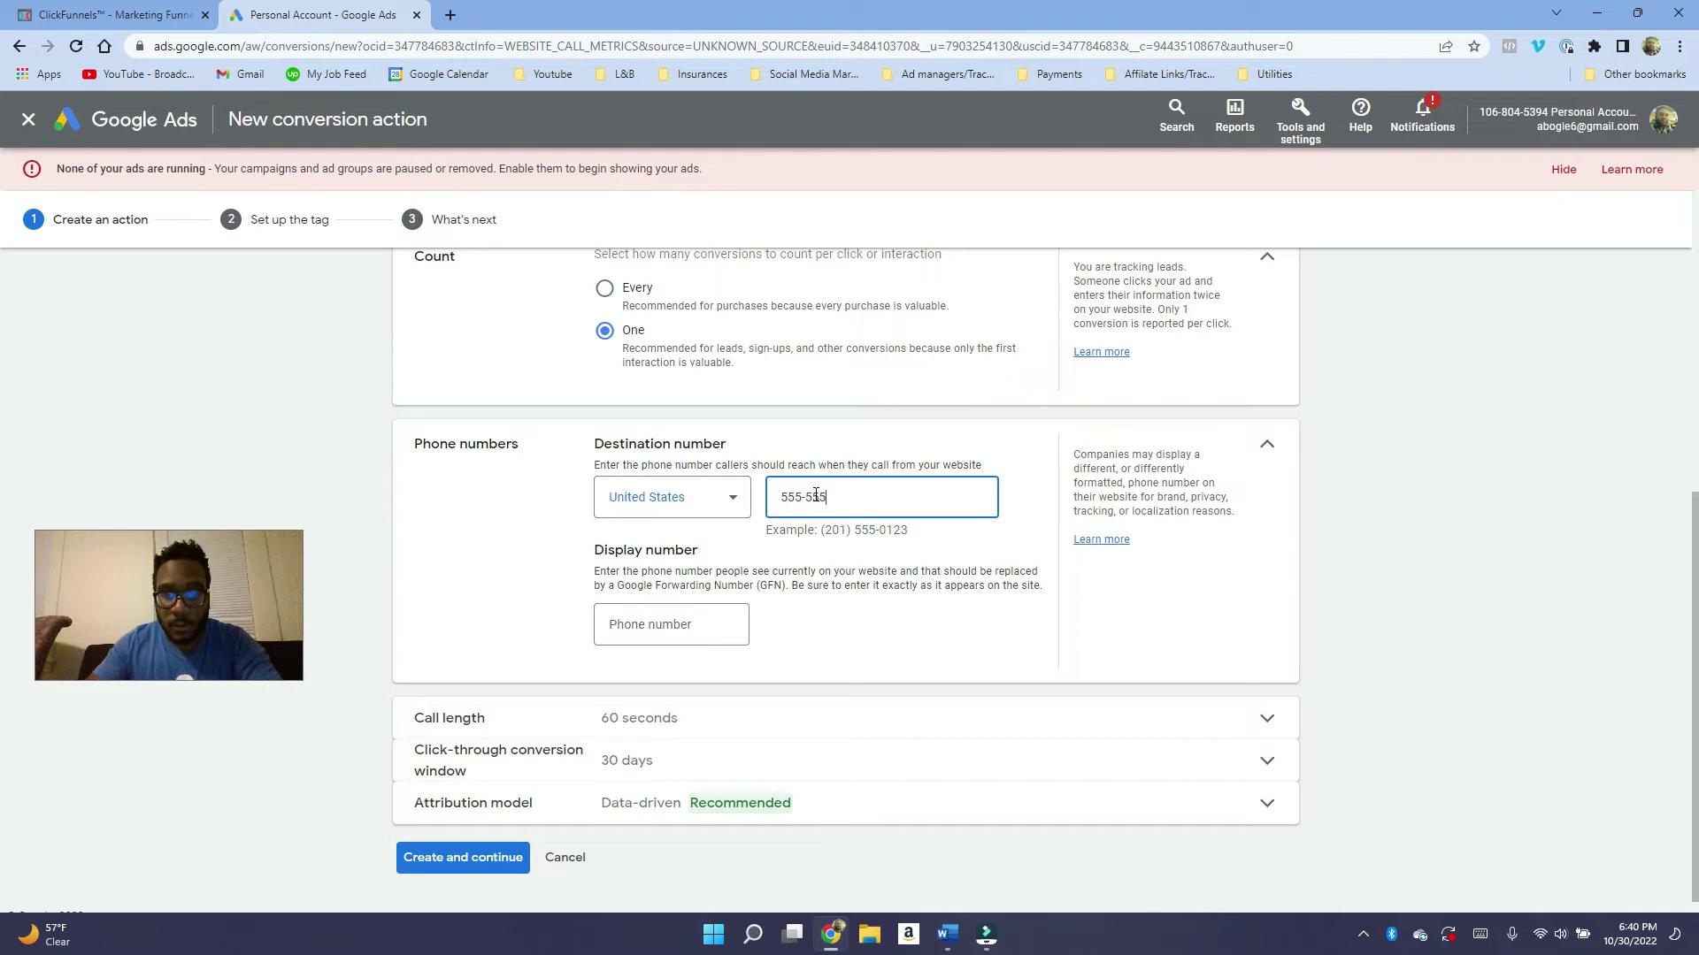
type("-5555")
key("ctrl+a")
left_click(696, 628)
type("666")
key("BackSpace")
key("BackSpace")
key("BackSpace")
type("777-777-7")
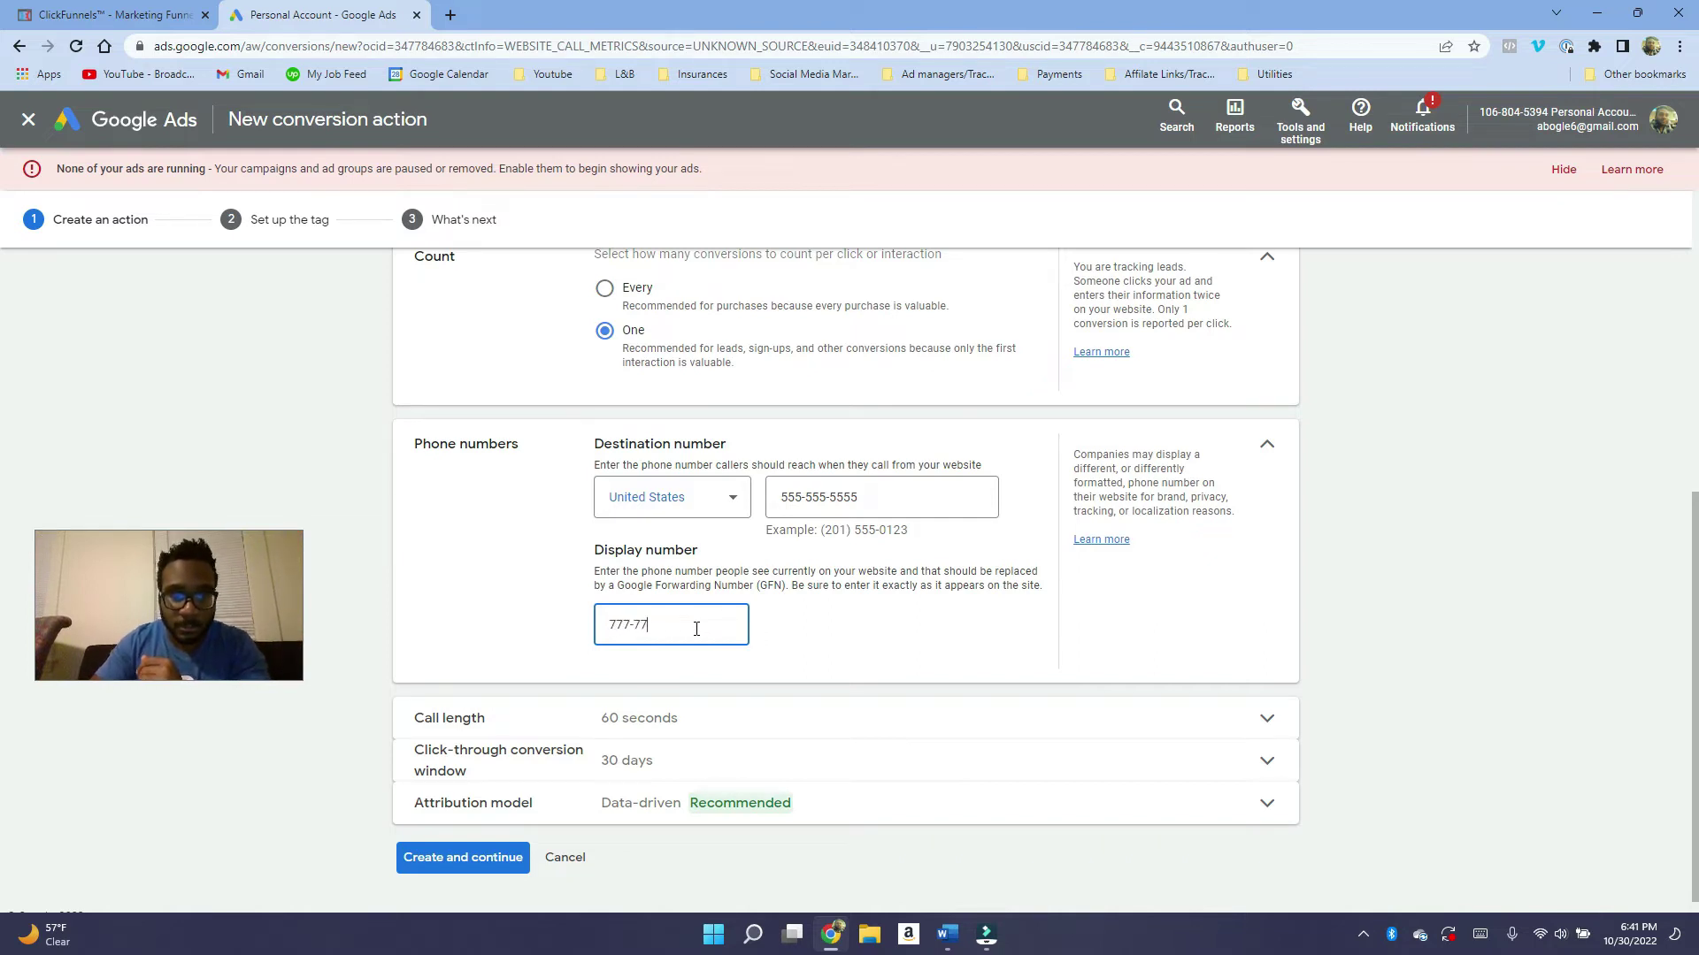
type("777")
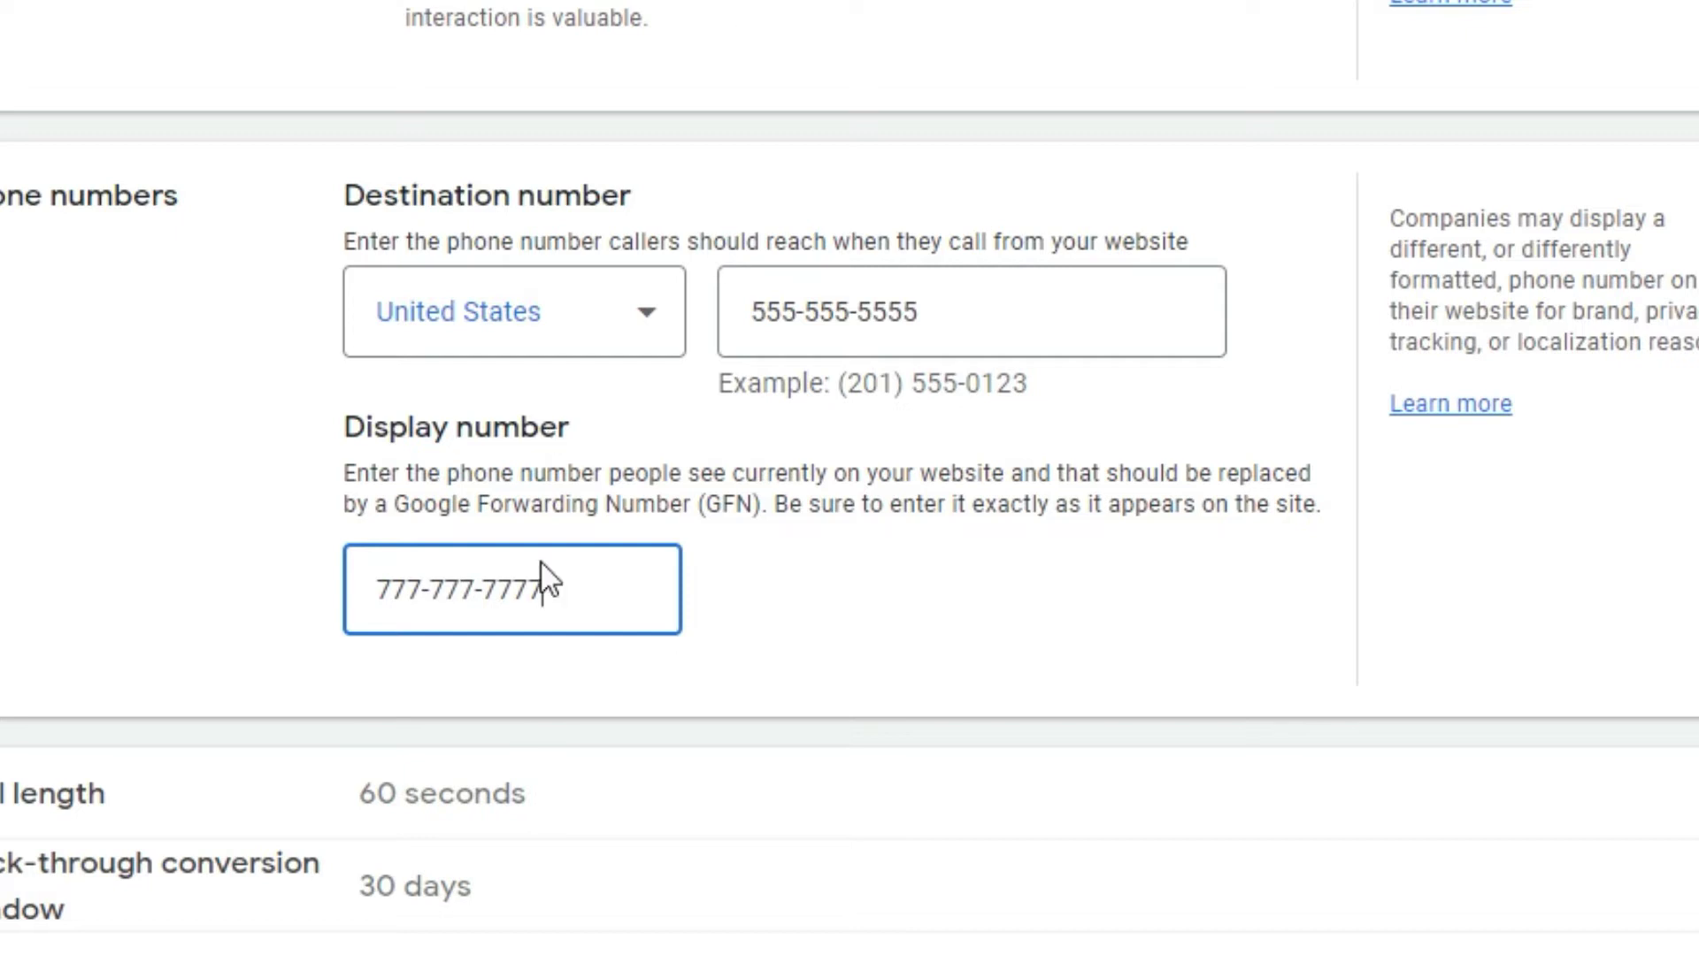
Highlight the display and destination numbers to point them out.
left_click_drag(541, 567, 315, 578)
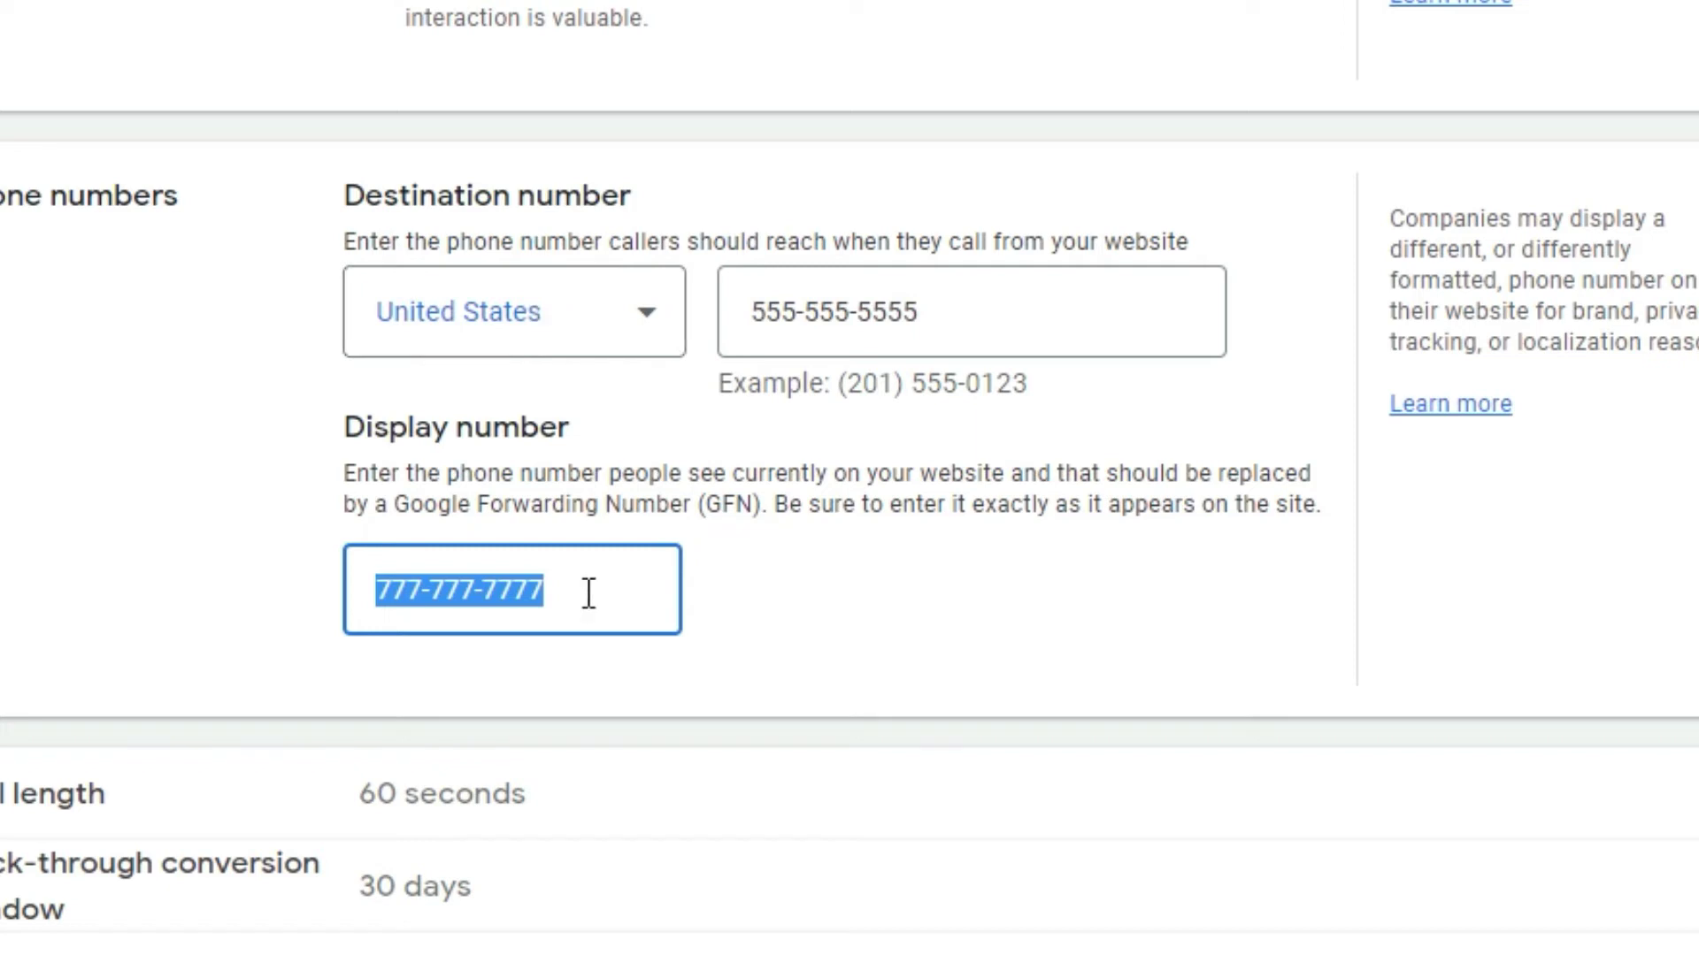
left_click_drag(968, 312, 745, 311)
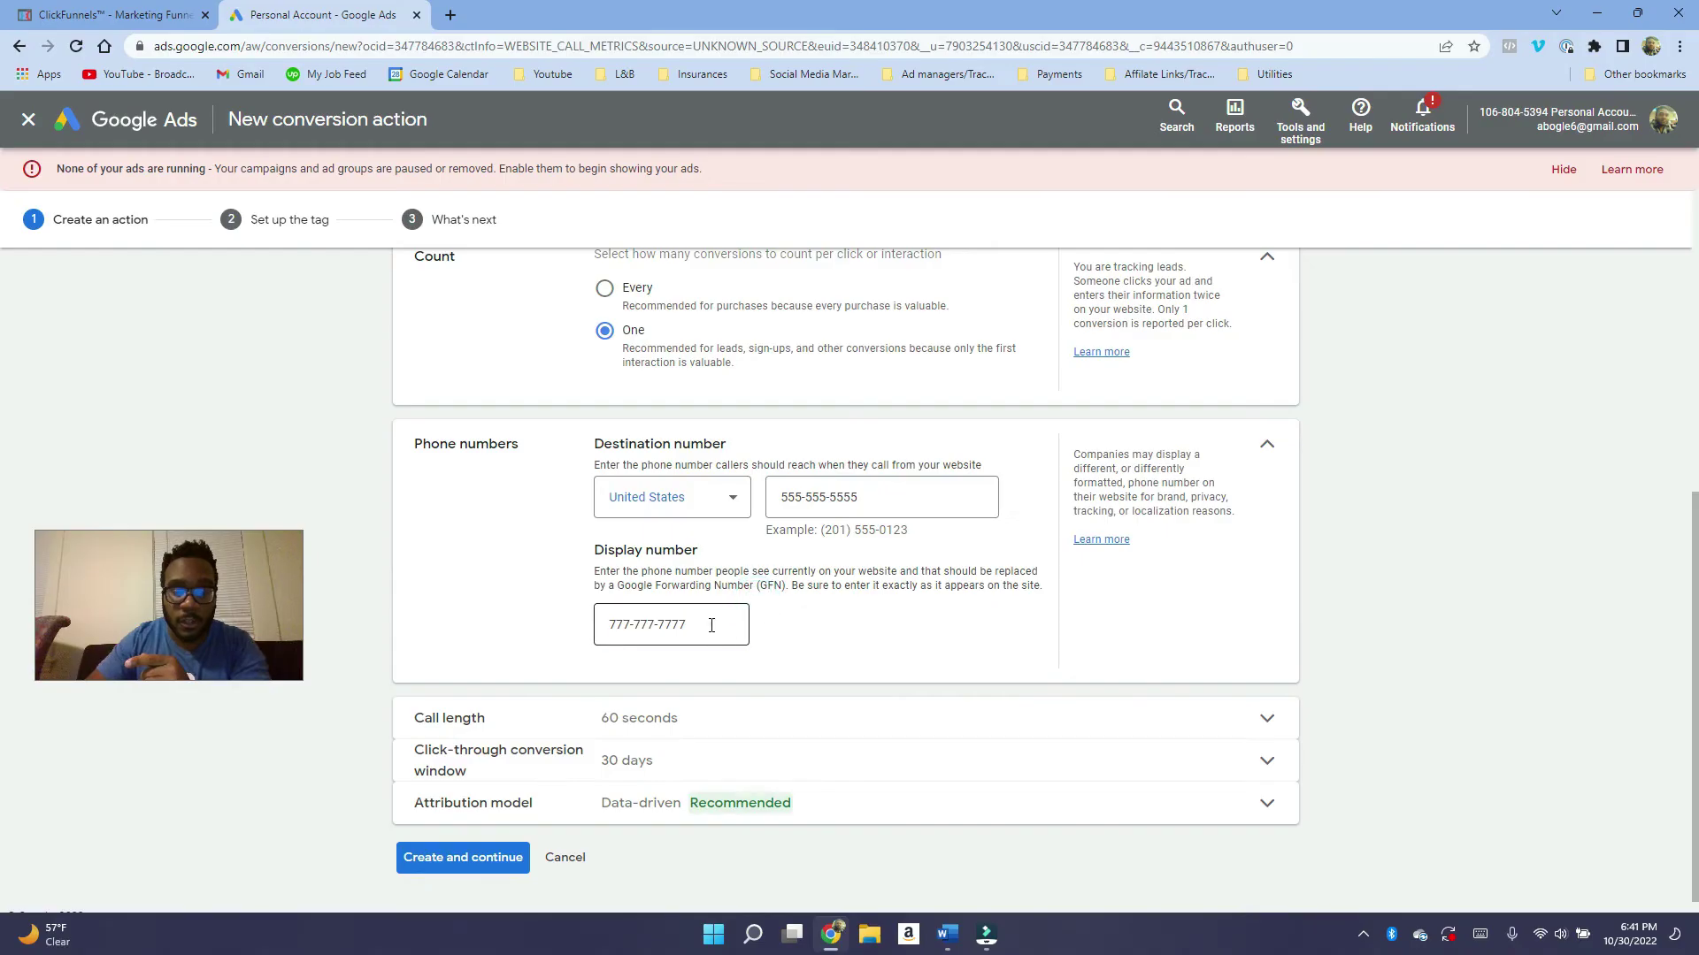
left_click_drag(594, 587, 341, 598)
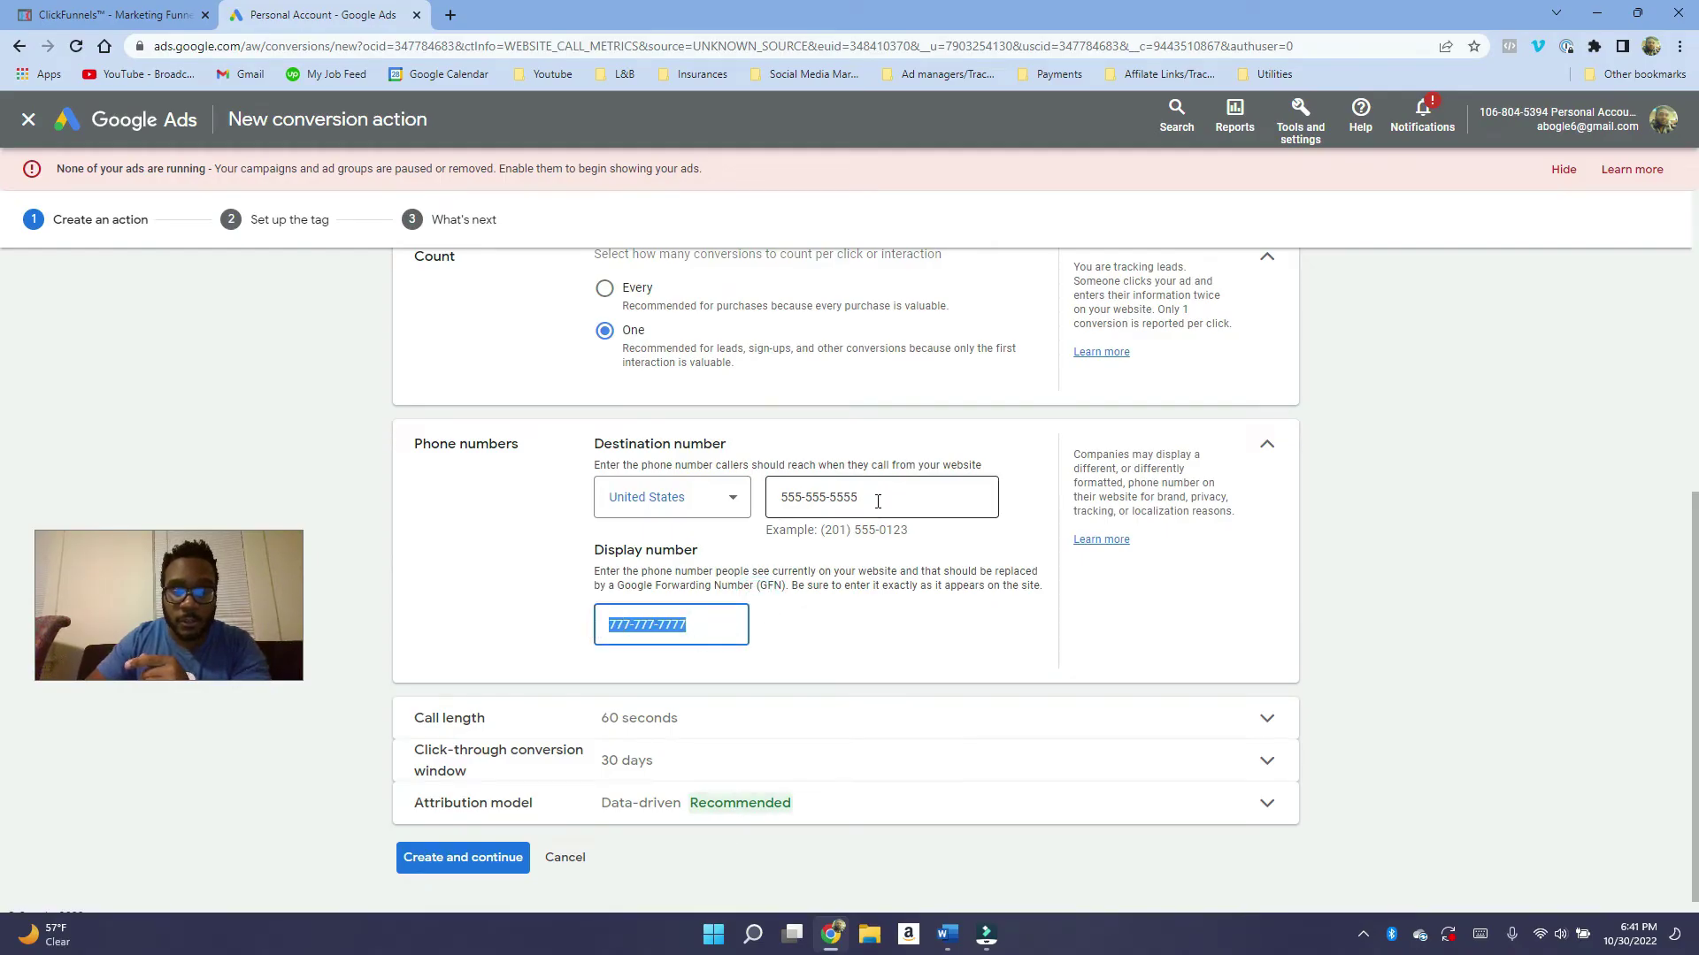
left_click_drag(876, 497, 771, 507)
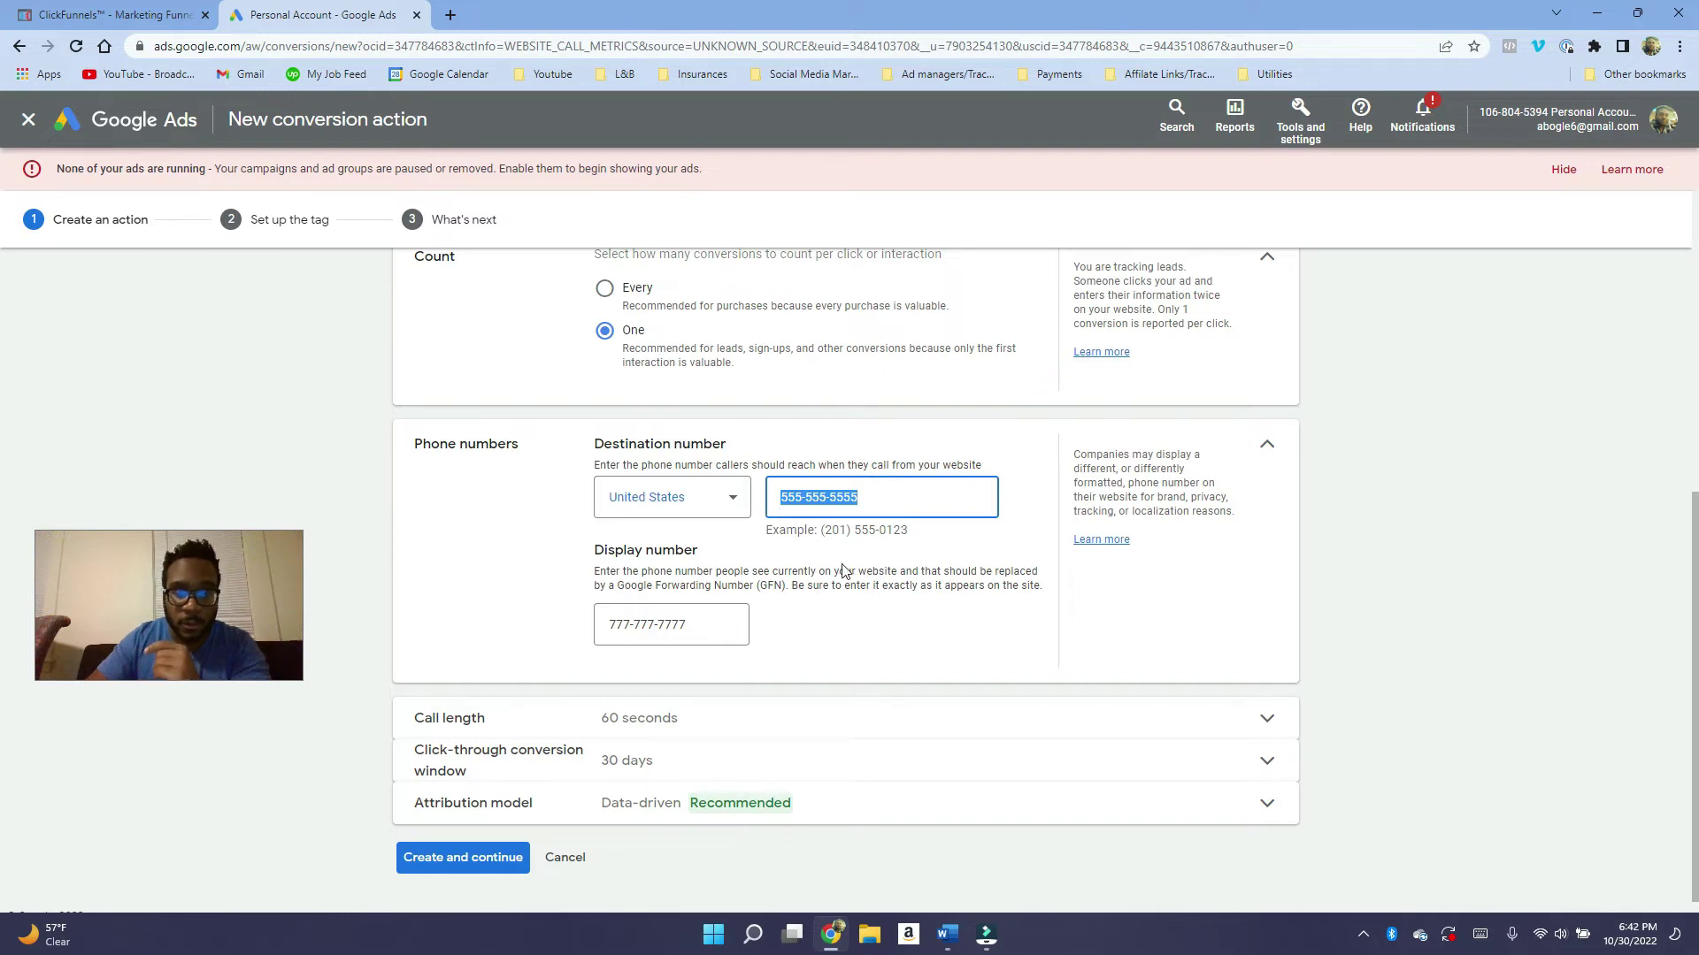
Set the minimum call length to 30 seconds and create the conversion action.
scroll(840, 571, "down", 1)
left_click(741, 719)
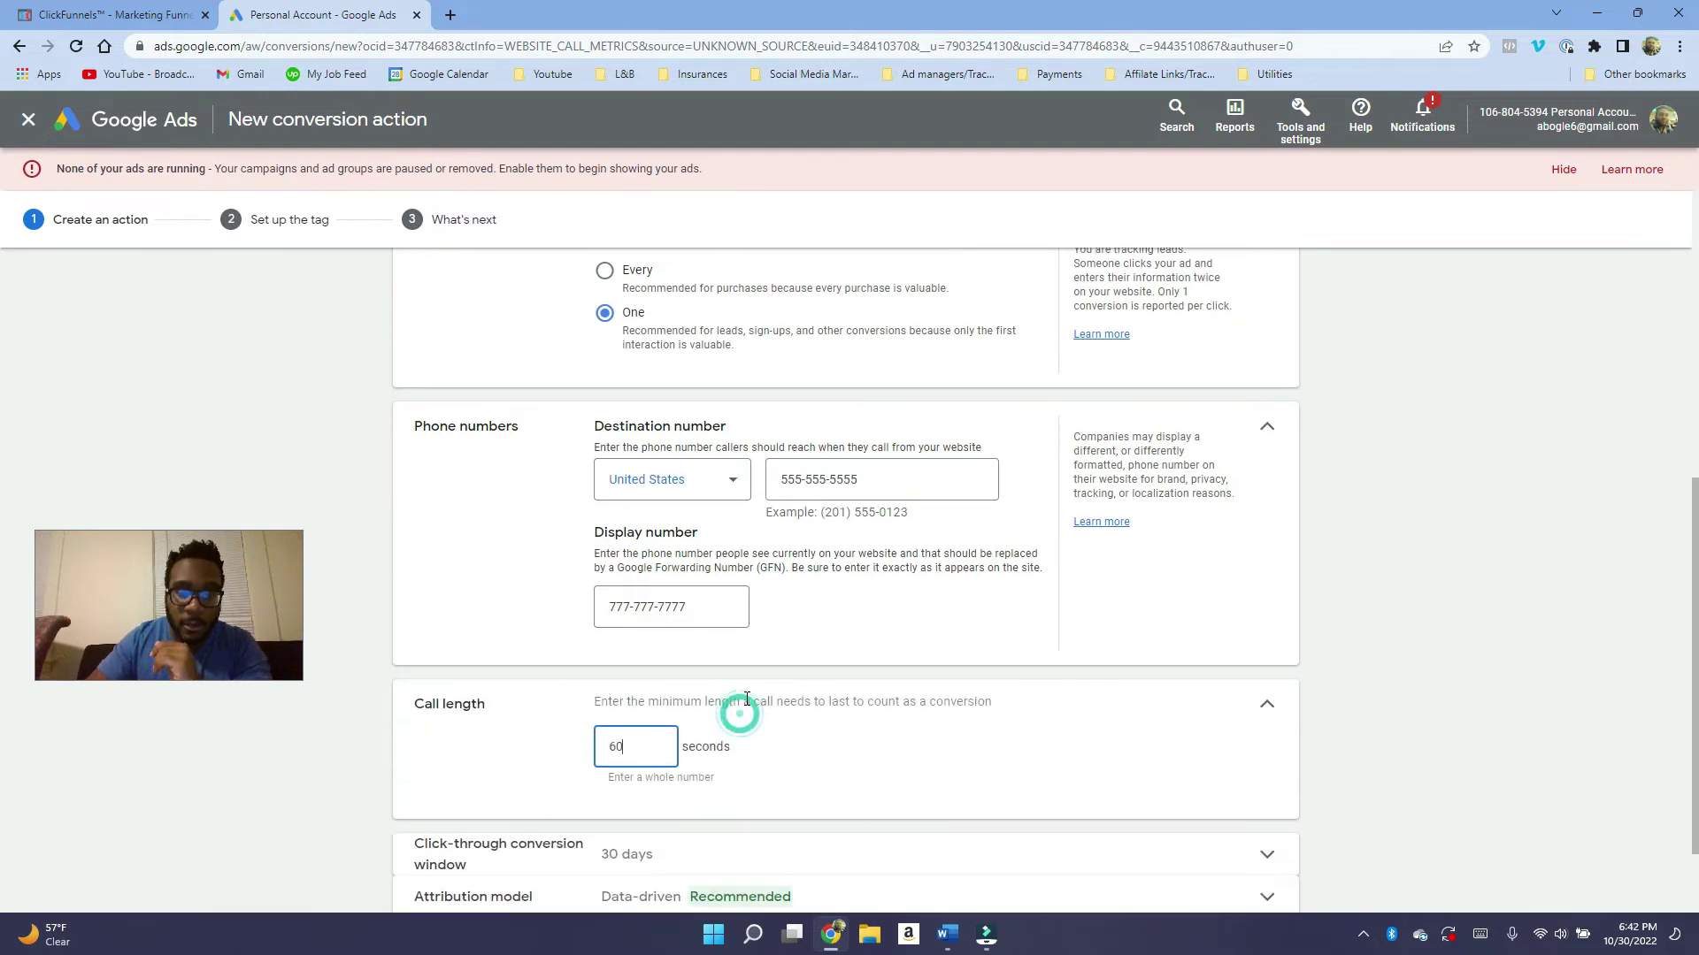
left_click_drag(639, 744, 570, 748)
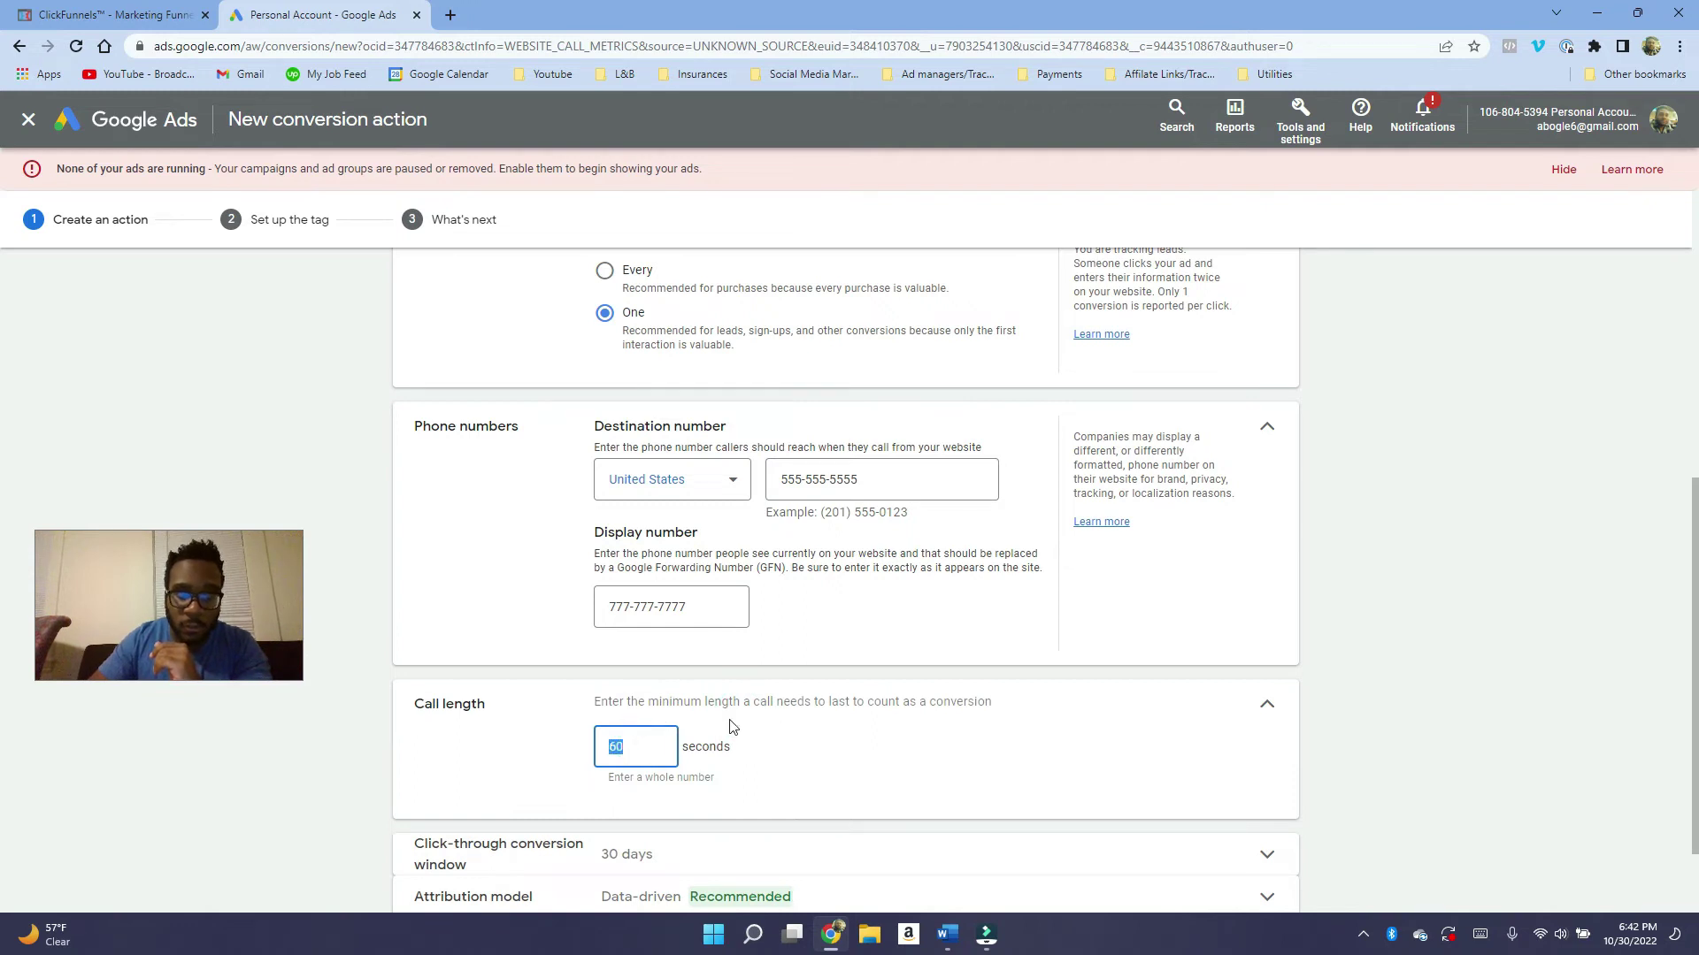
type("30")
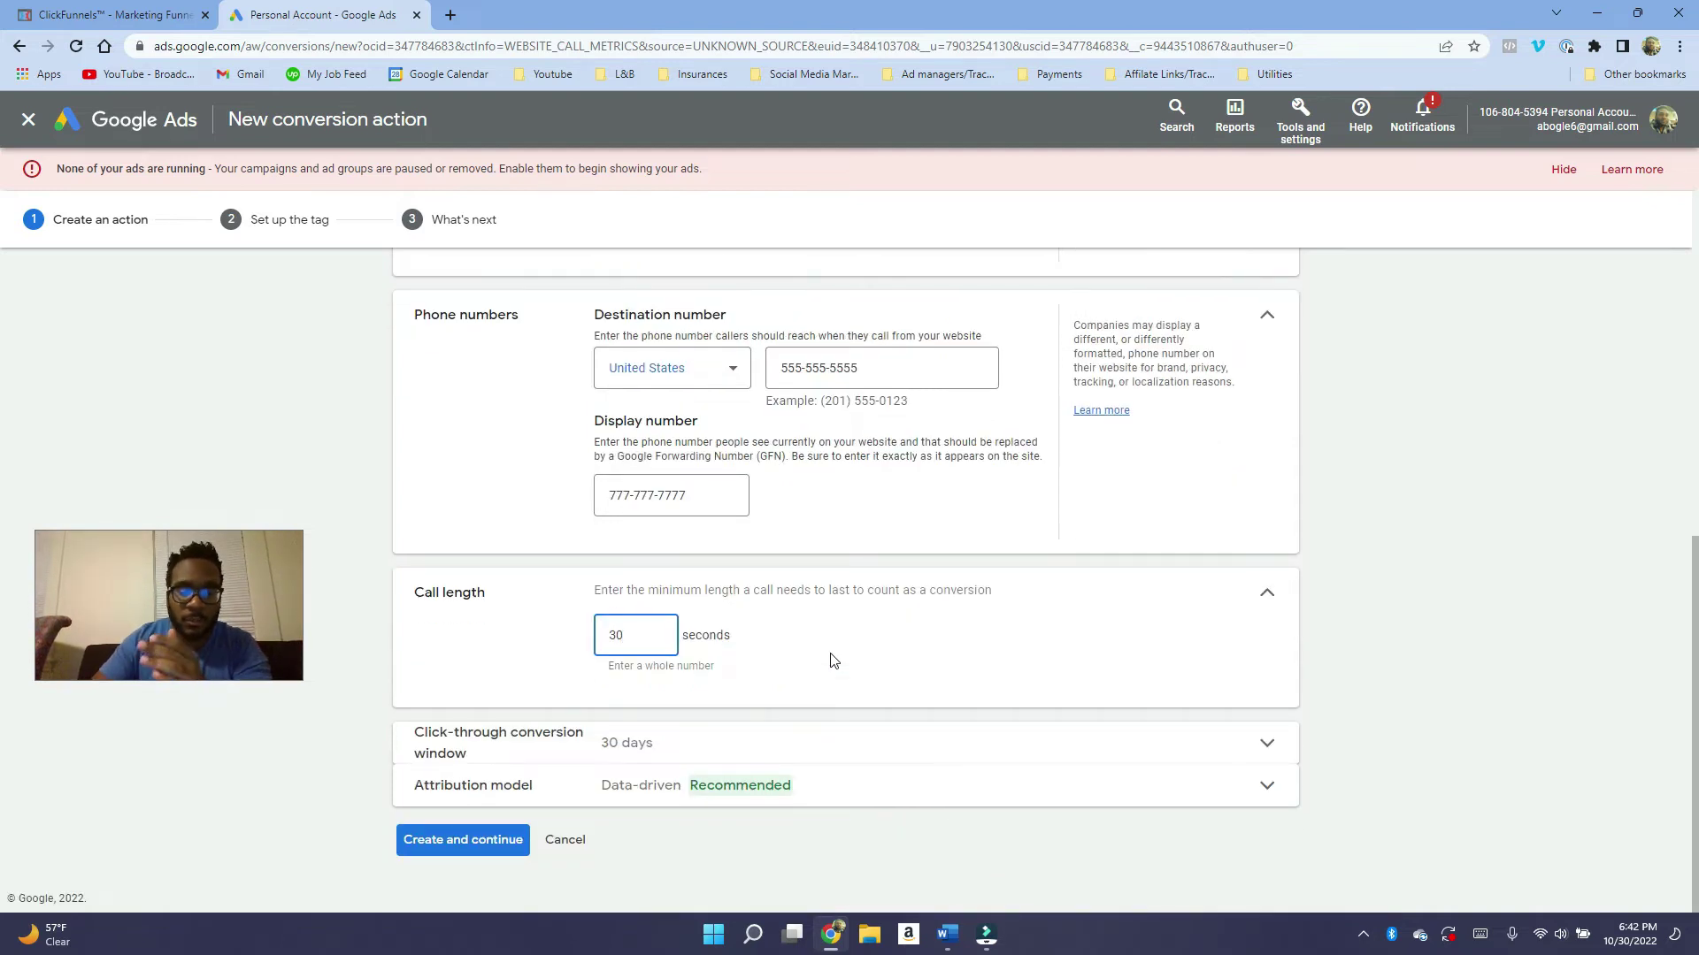
left_click(511, 851)
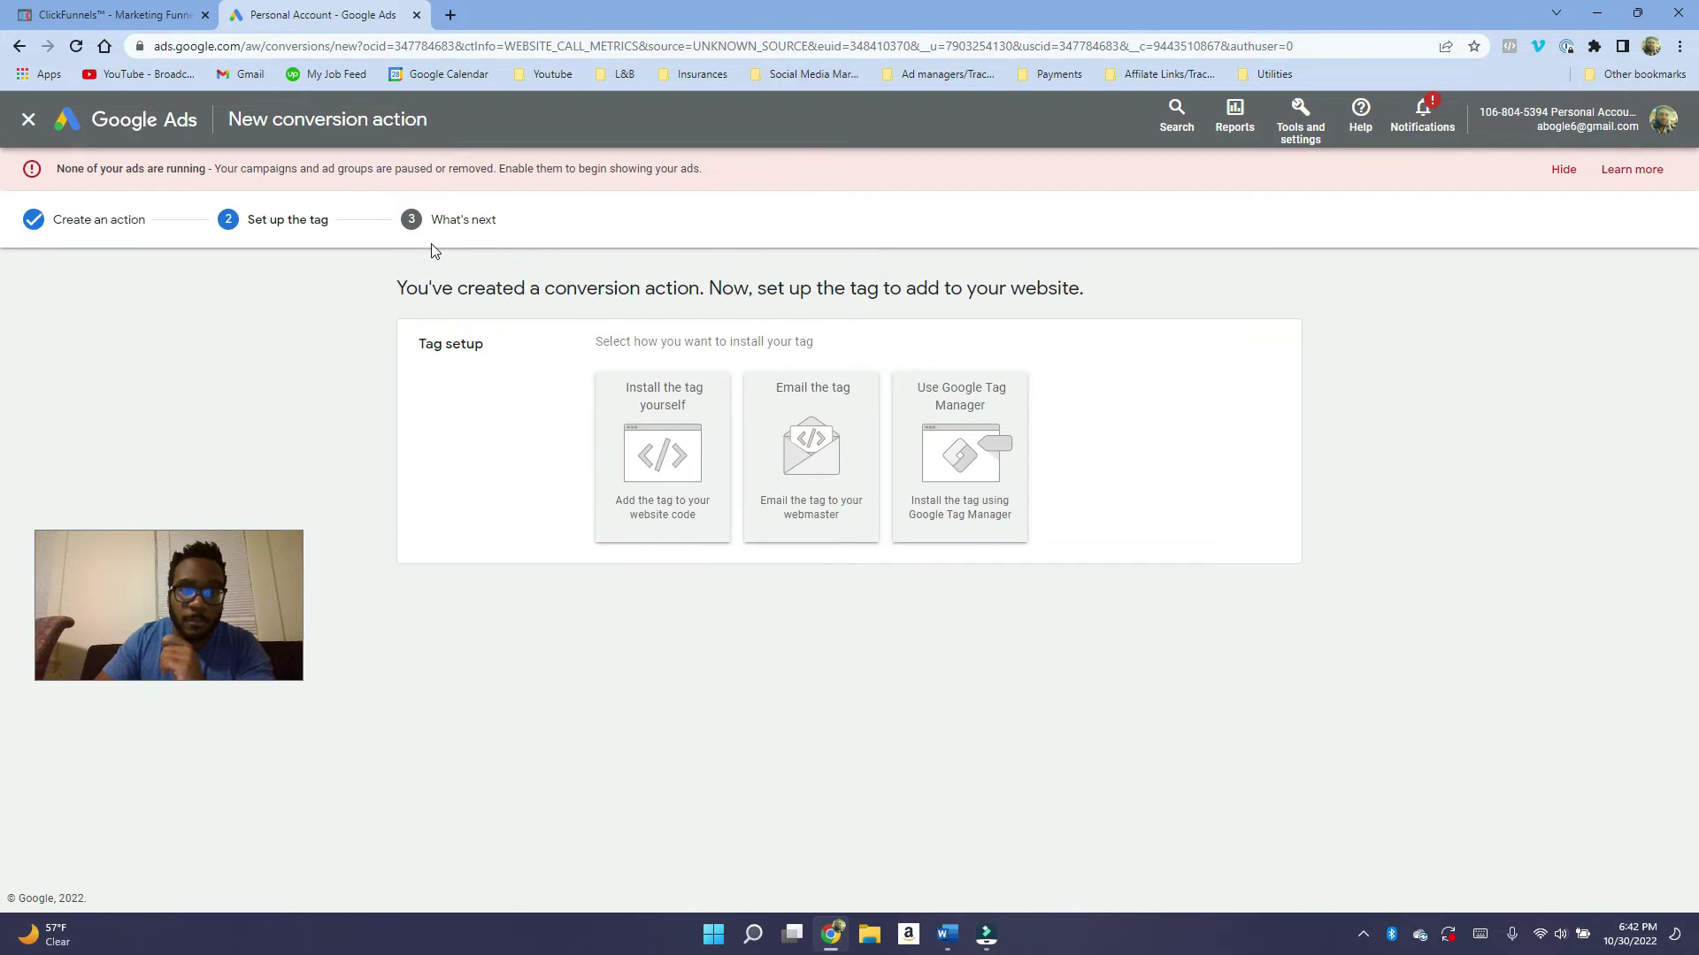
Choose to install the tag yourself and select the phone snippet code for copying.
left_click(659, 440)
scroll(729, 560, "down", 2)
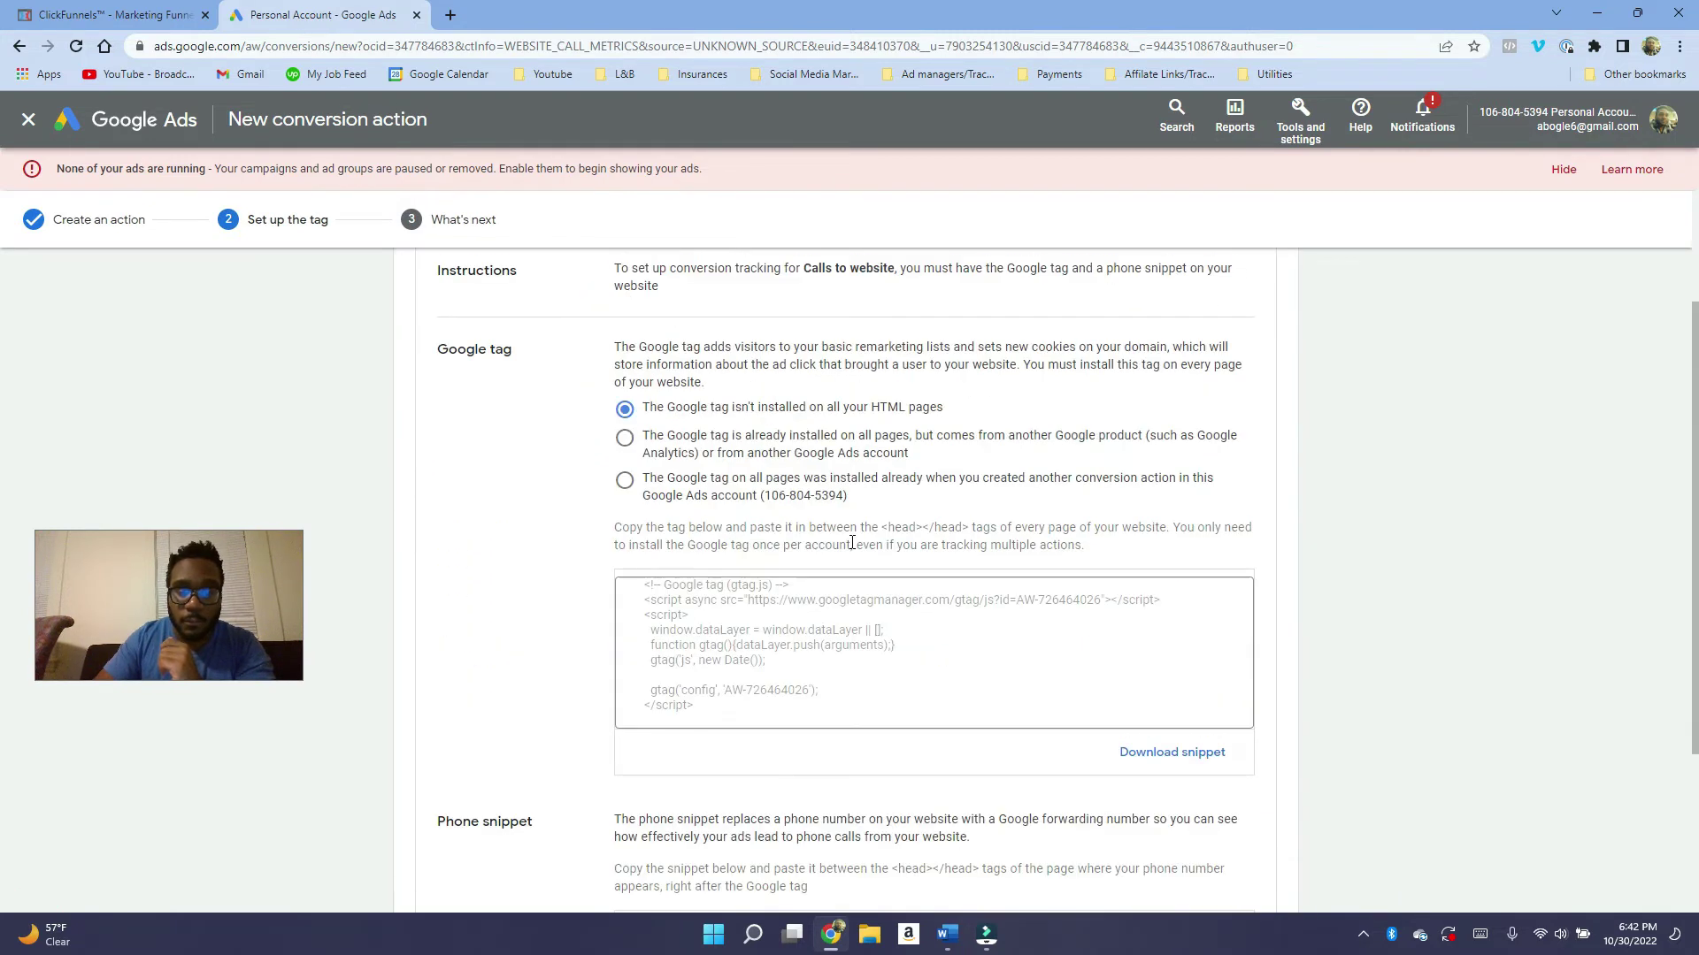
scroll(762, 561, "down", 3)
left_click_drag(729, 750, 622, 688)
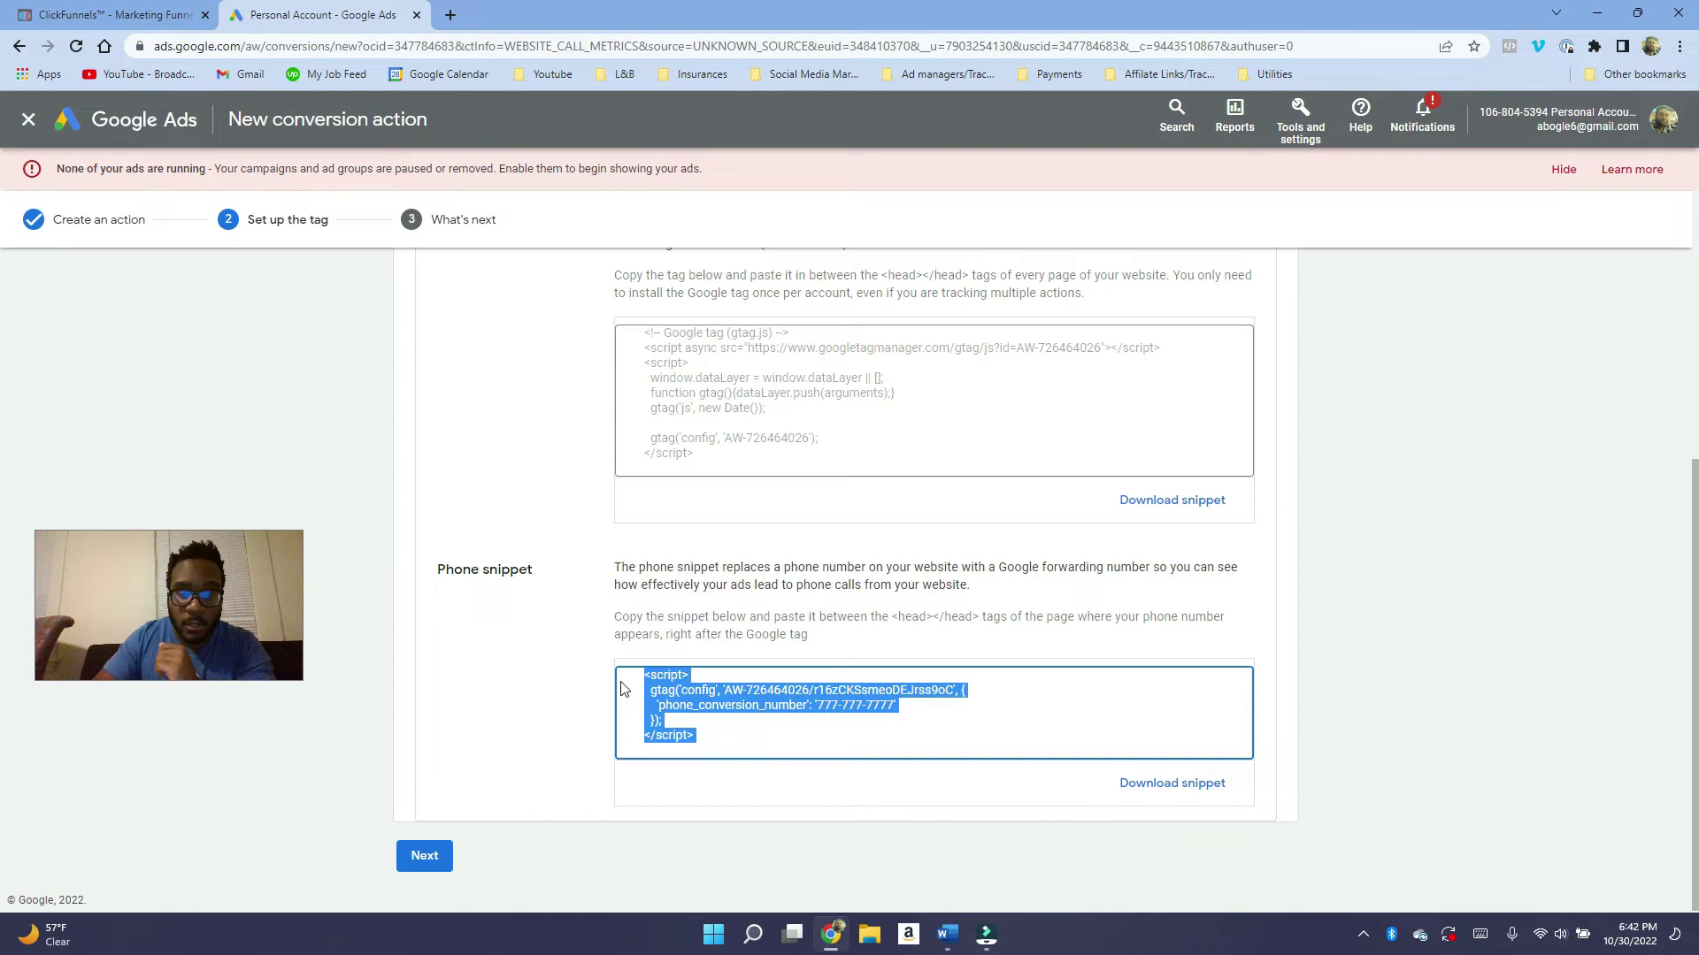
right_click(705, 708)
Copy the phone snippet and open the ClickFunnels funnel's settings.
left_click(724, 713)
key("ctrl+Tab")
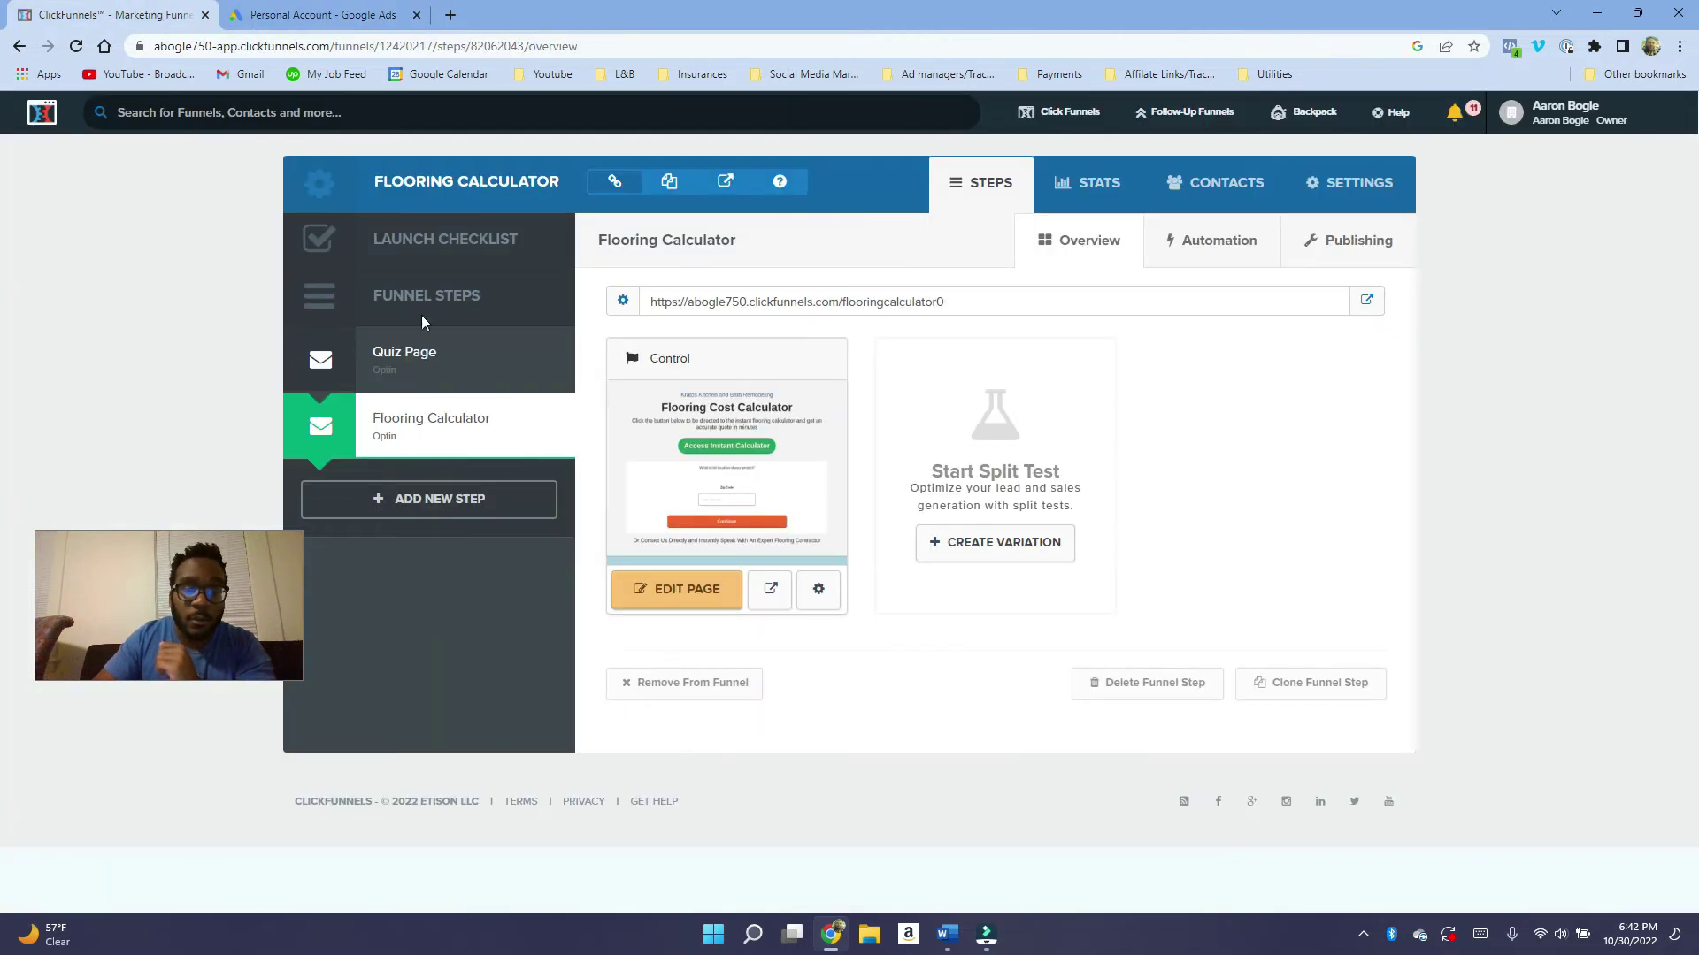
left_click(425, 336)
left_click(1362, 188)
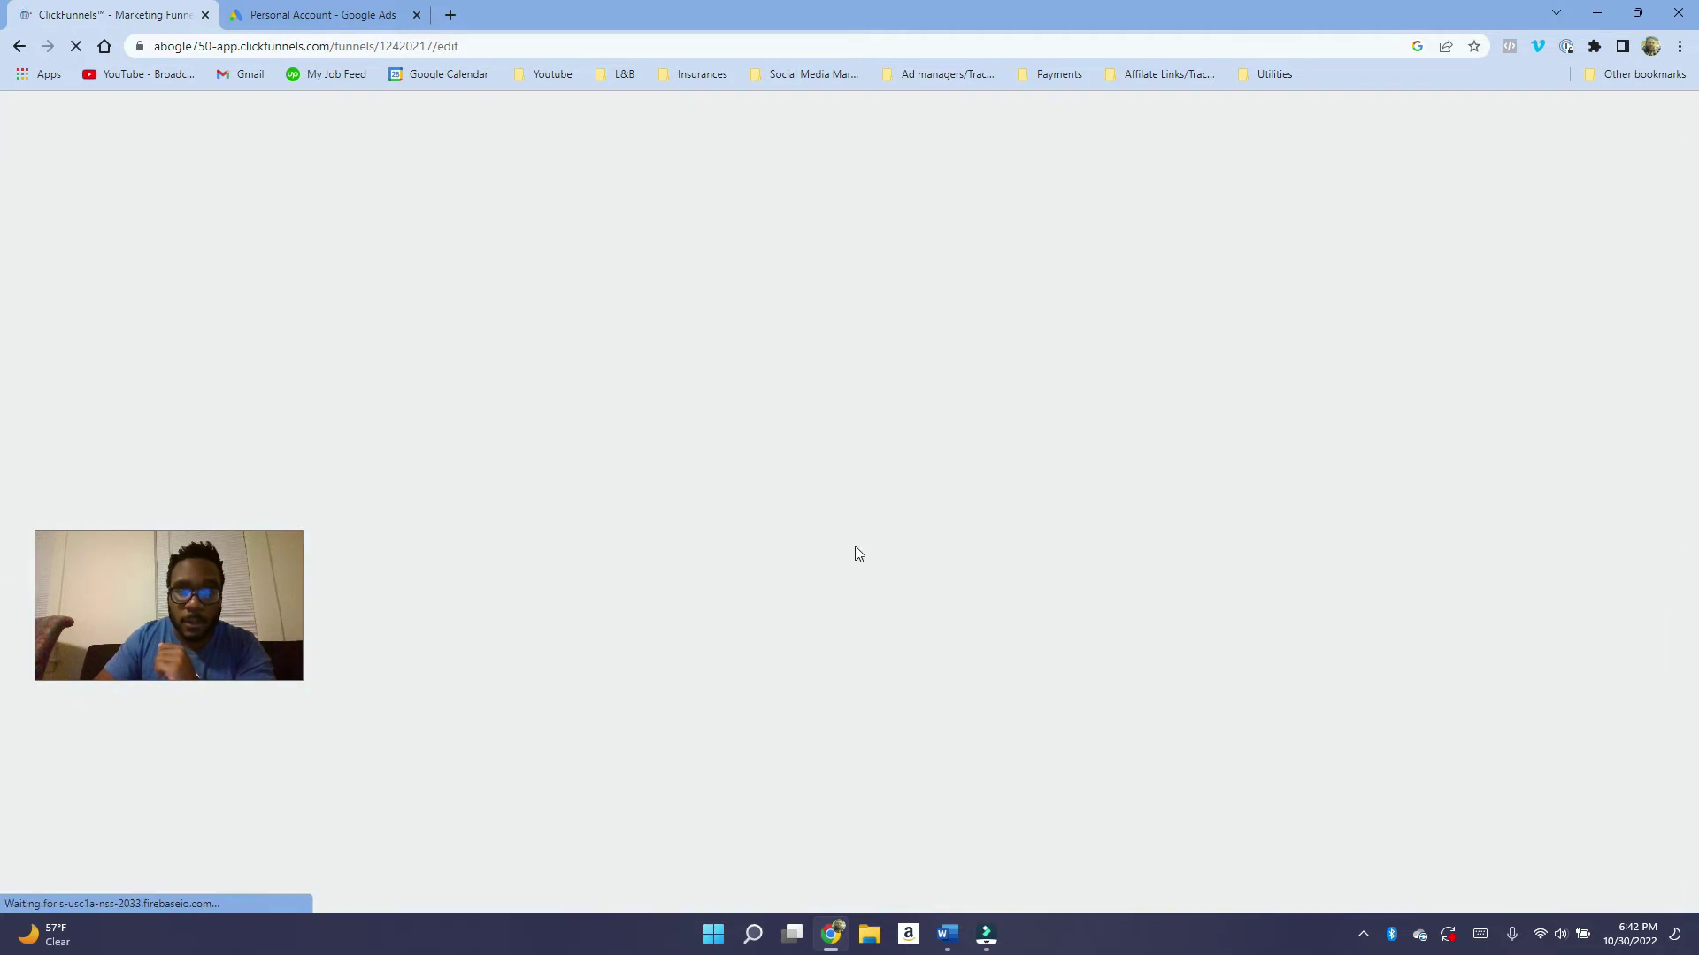
Enlarge the Head Tracking Code box, paste the snippet, then delete that pasted block.
scroll(976, 496, "down", 1)
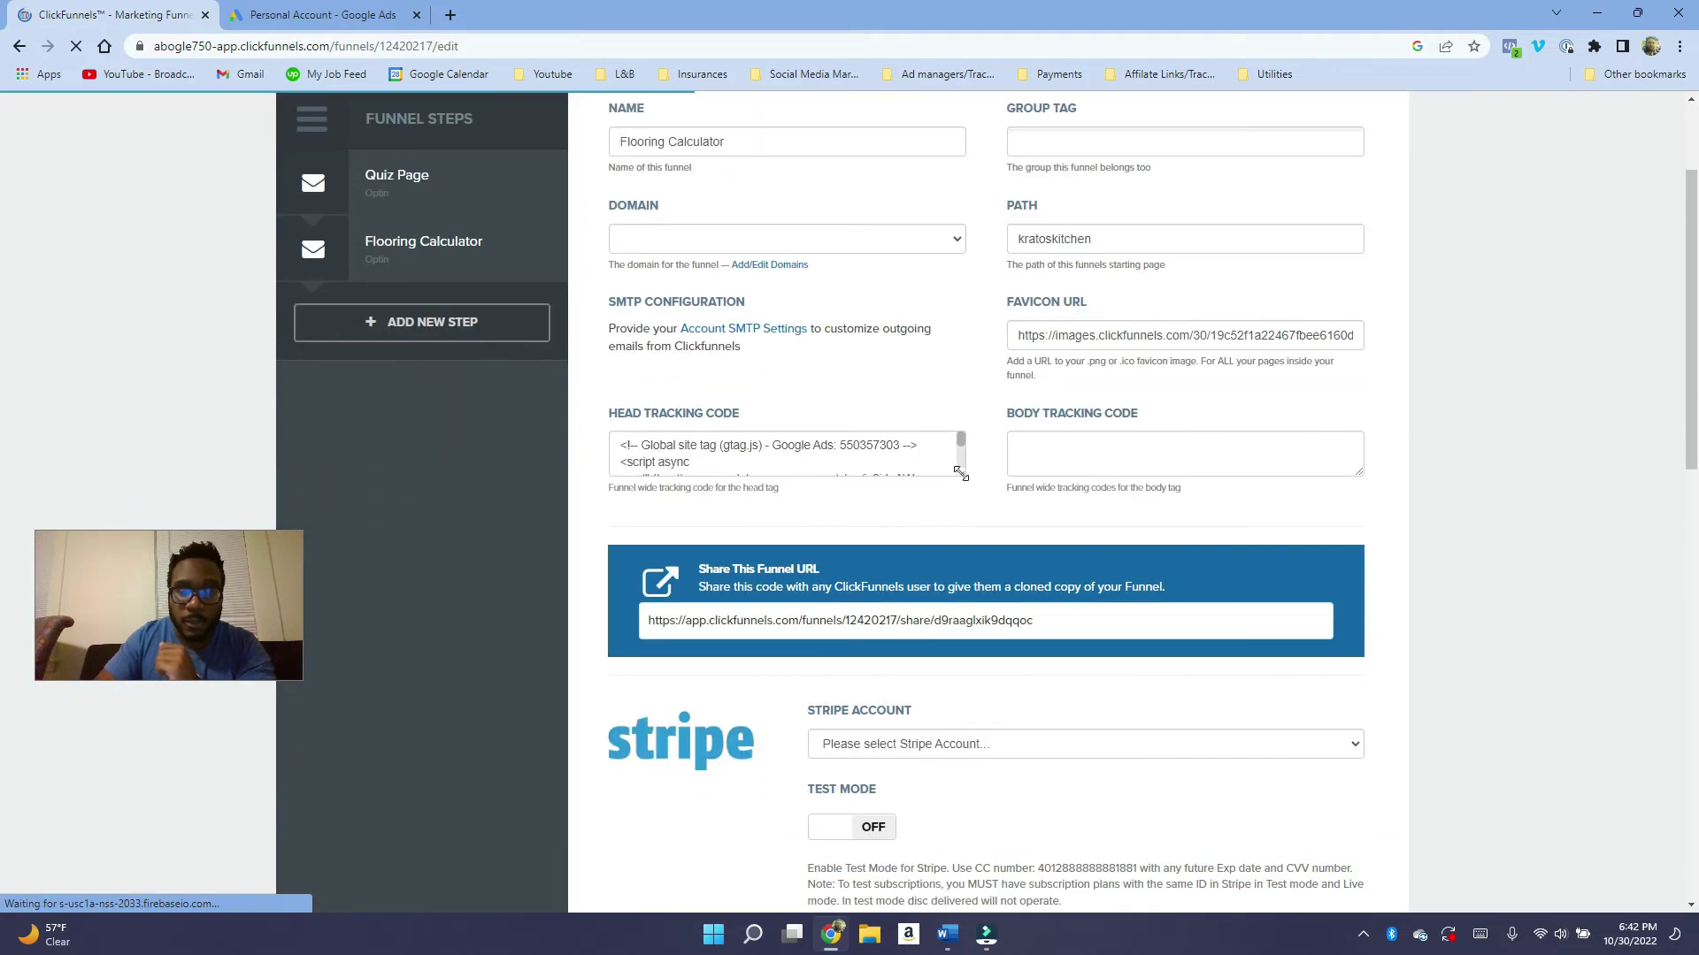
left_click_drag(962, 475, 1004, 698)
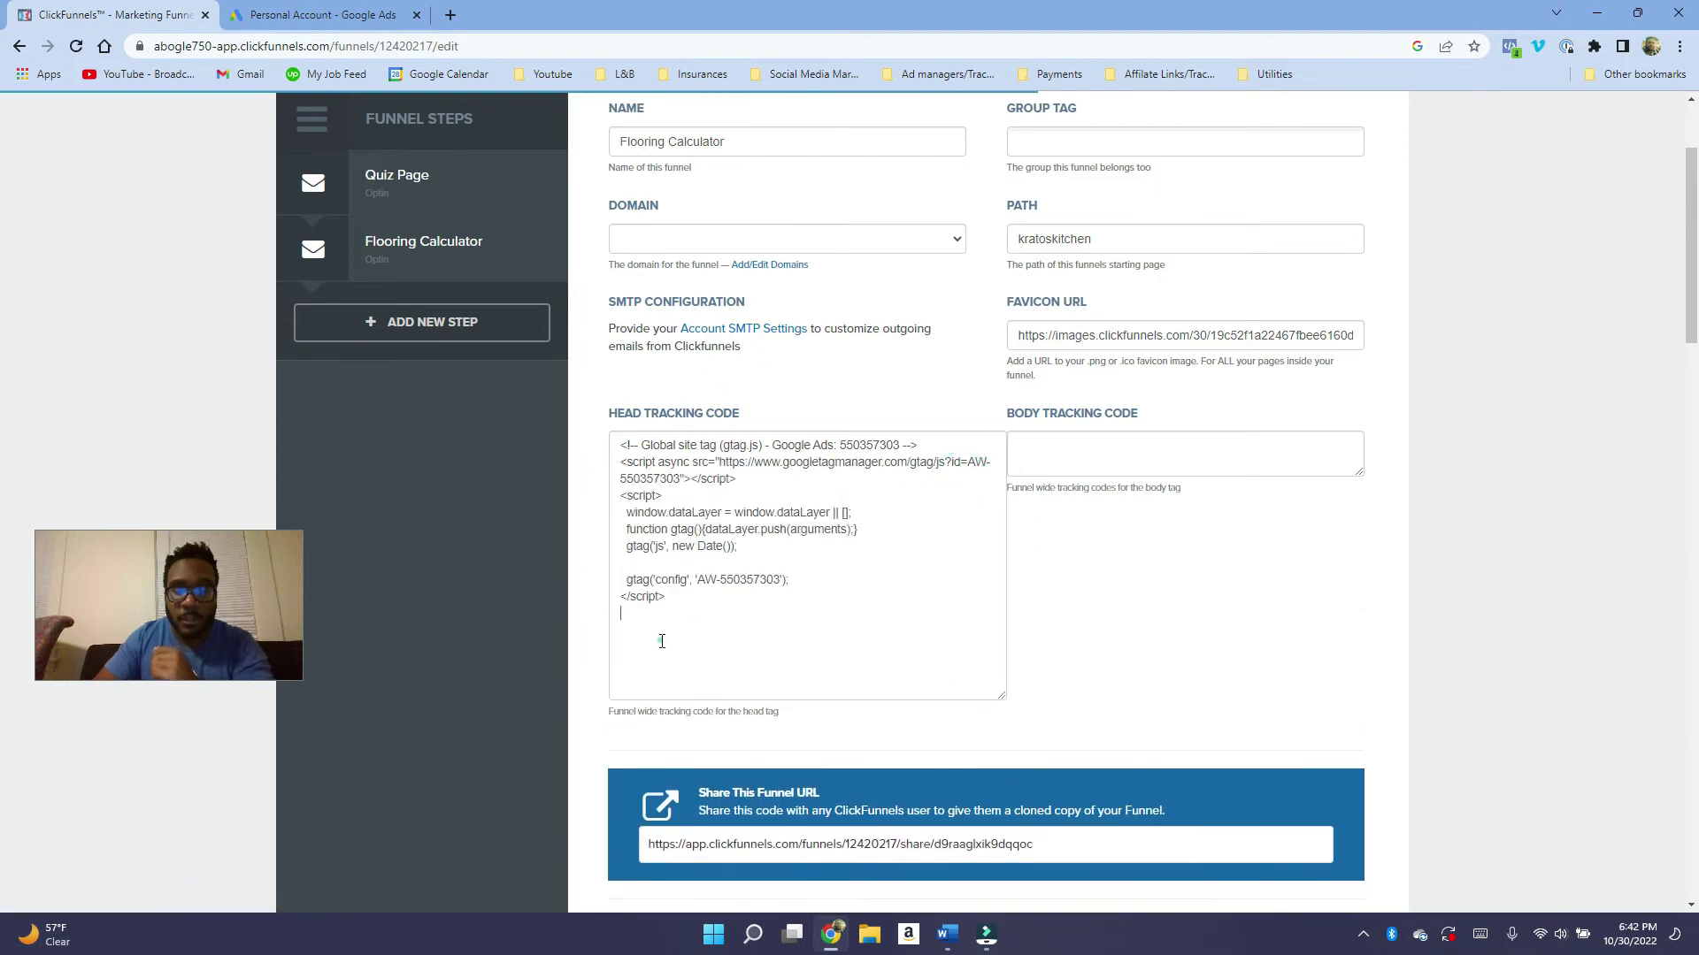
left_click(659, 640)
key("ctrl+v")
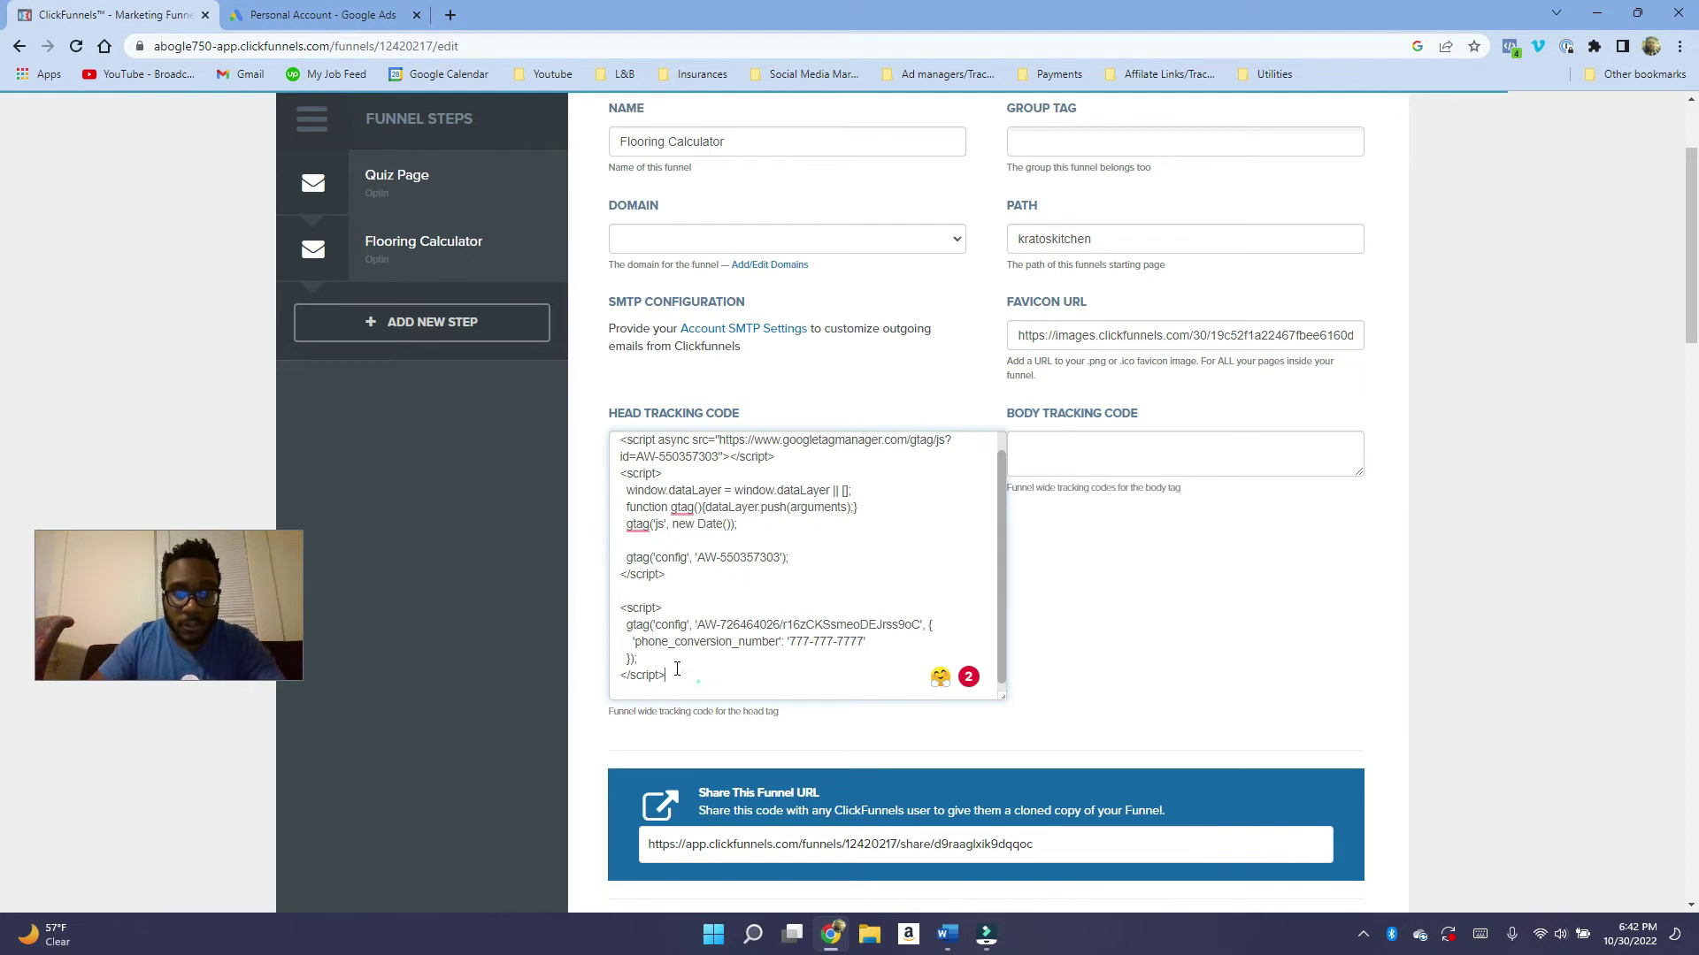
left_click_drag(665, 661, 623, 602)
key("BackSpace")
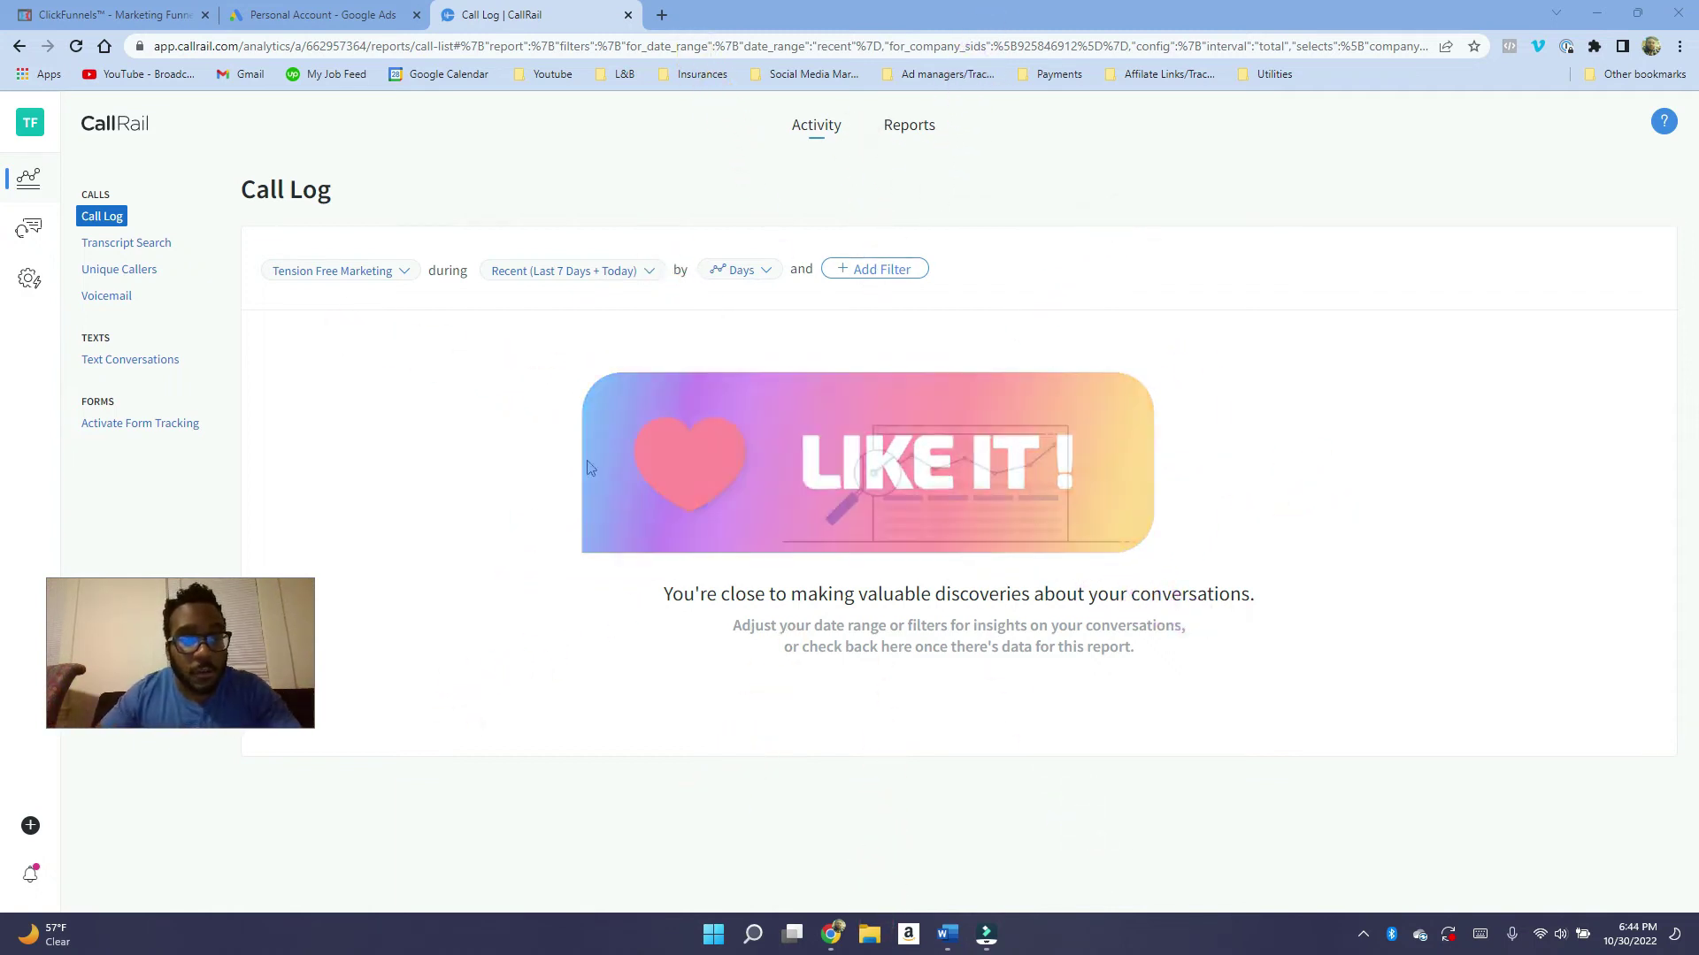
Create a website tracking number for calls, keywords and web sessions, entering the forwarding number.
left_click_drag(167, 645, 289, 592)
left_click(30, 826)
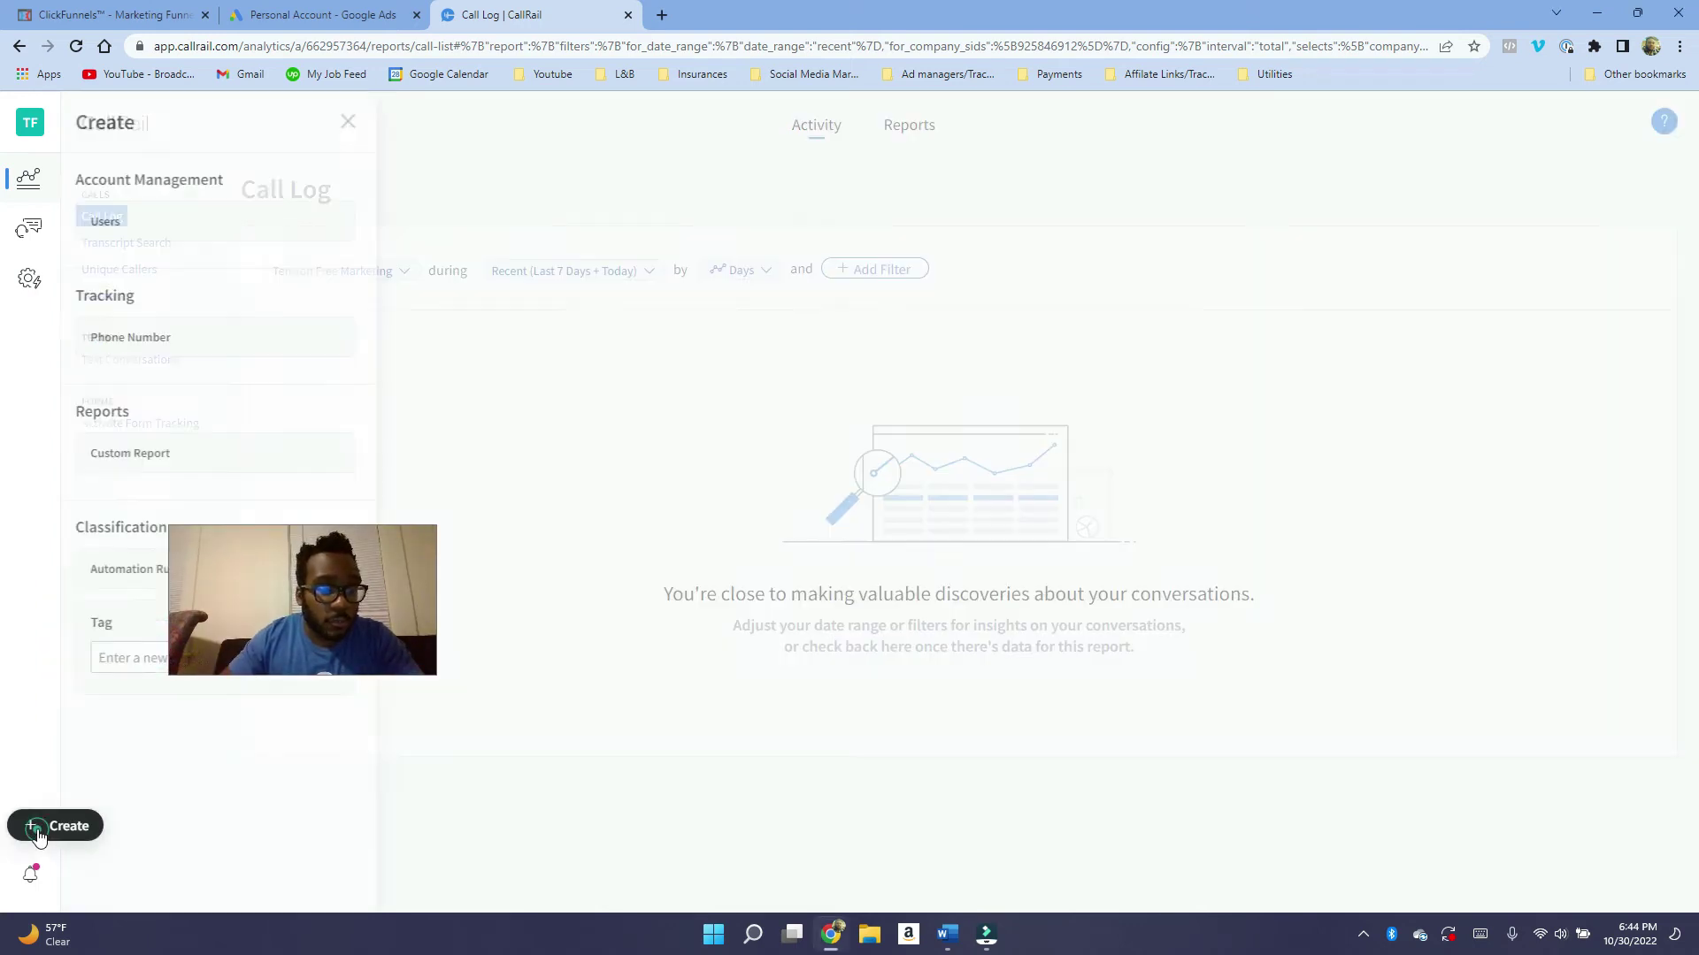
left_click(193, 344)
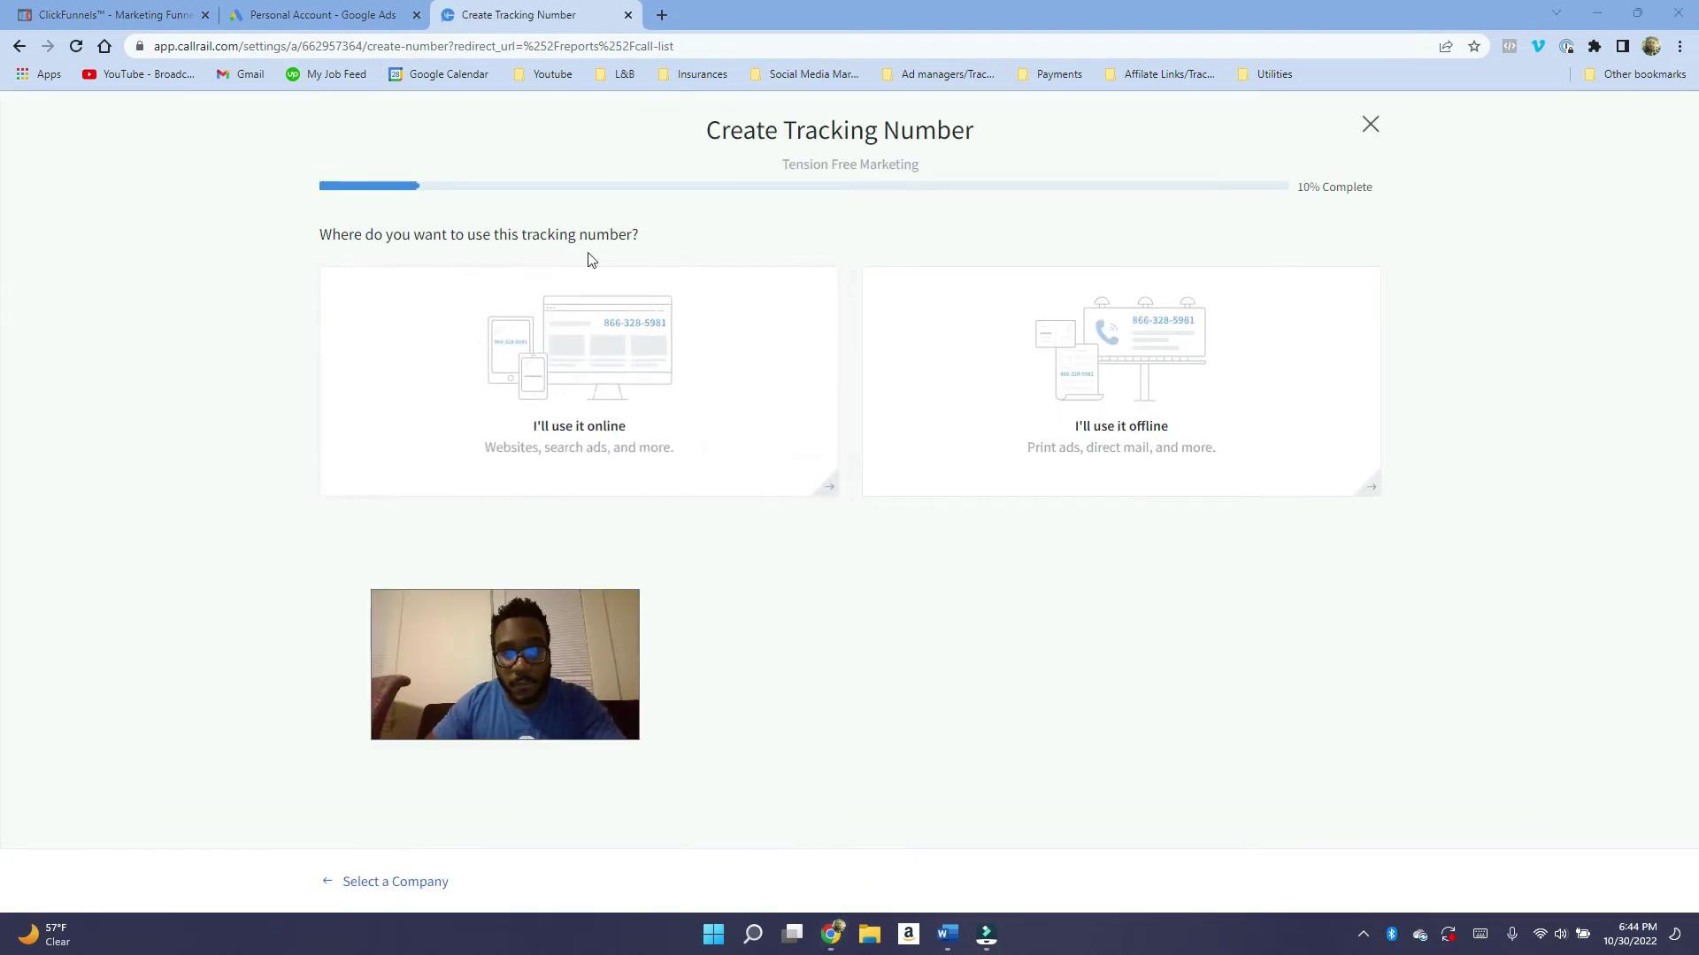
left_click(607, 428)
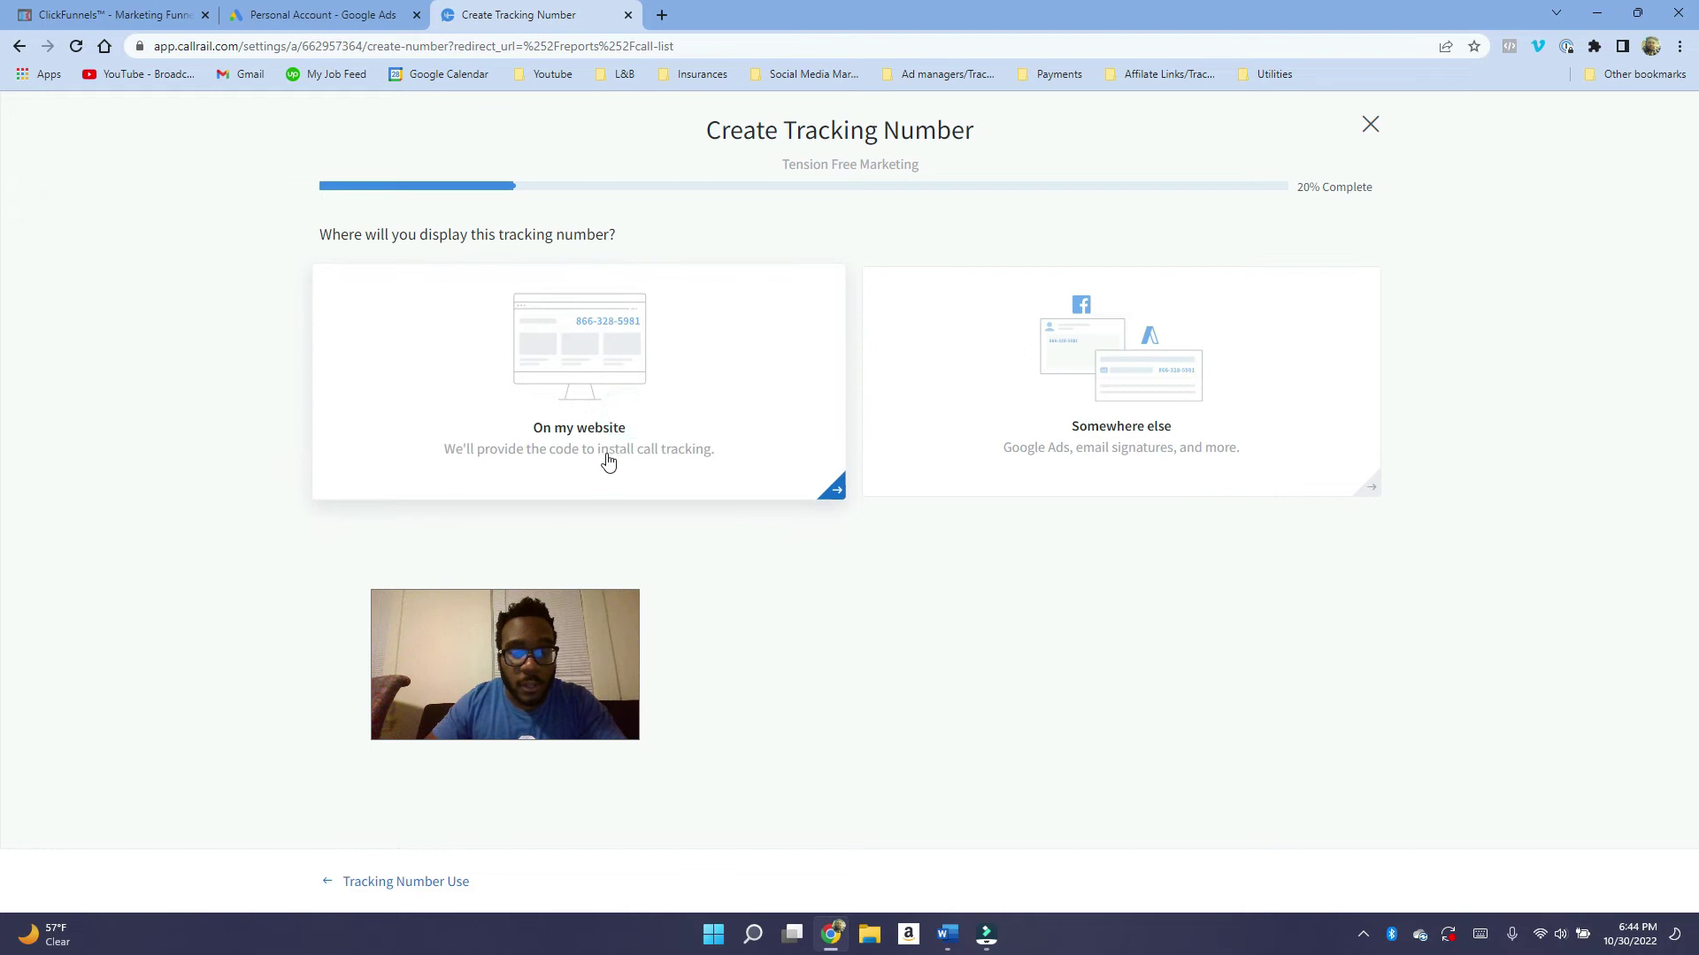
left_click(662, 453)
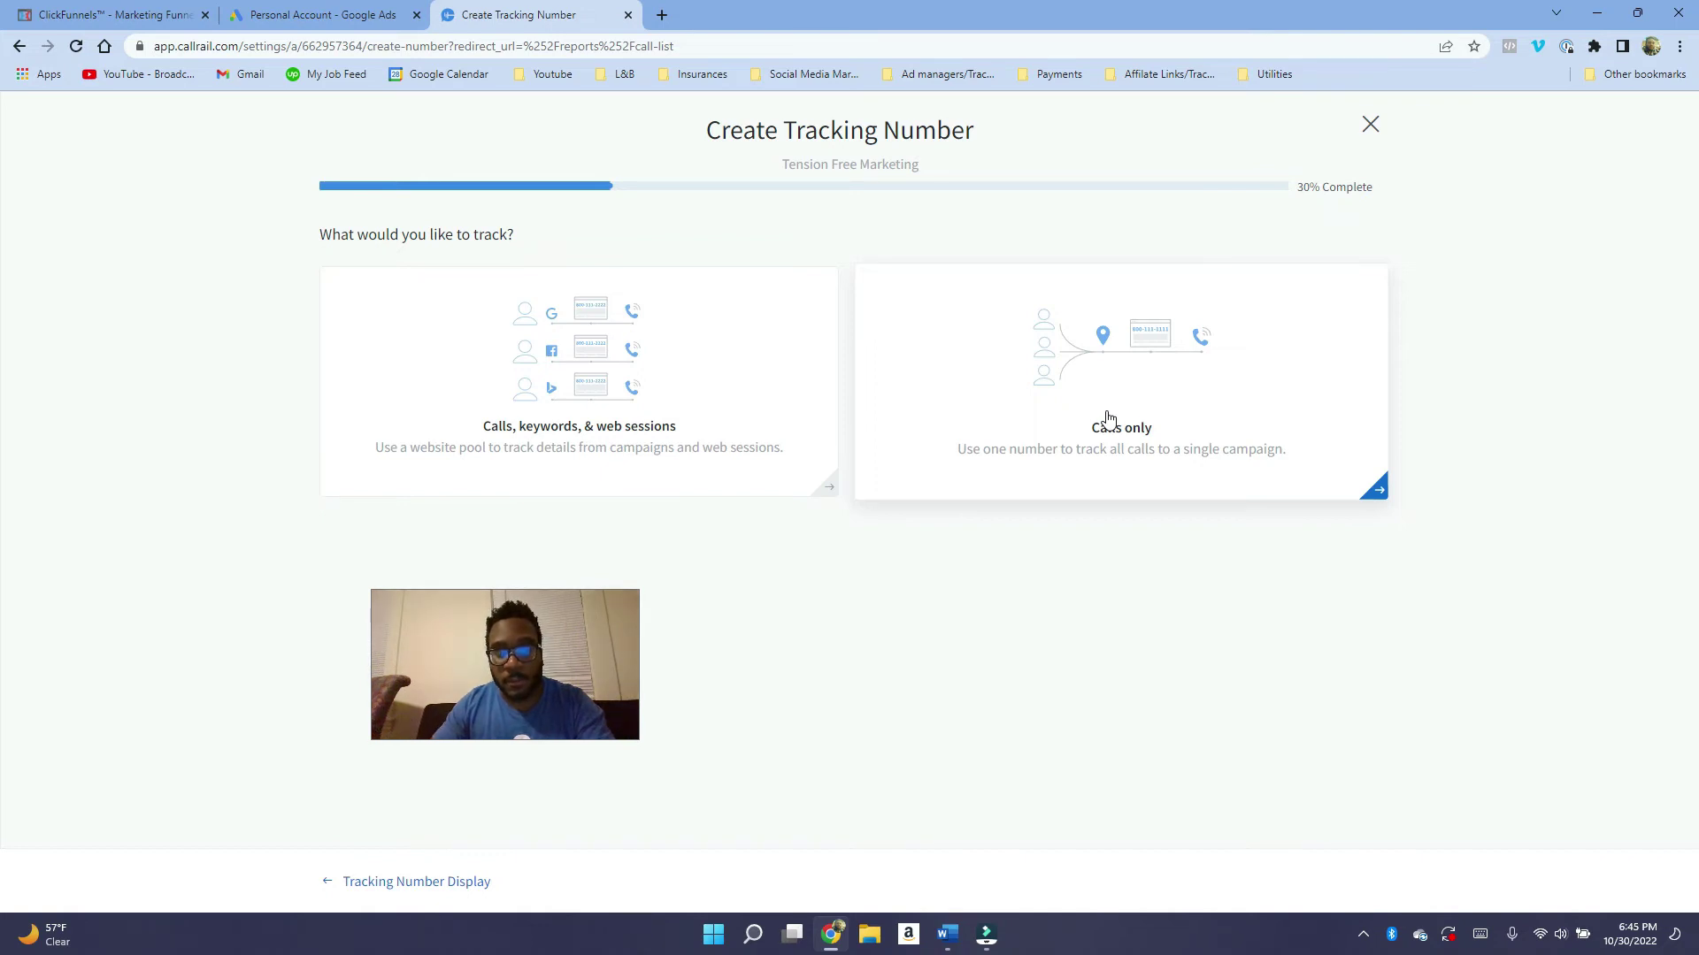
left_click(646, 416)
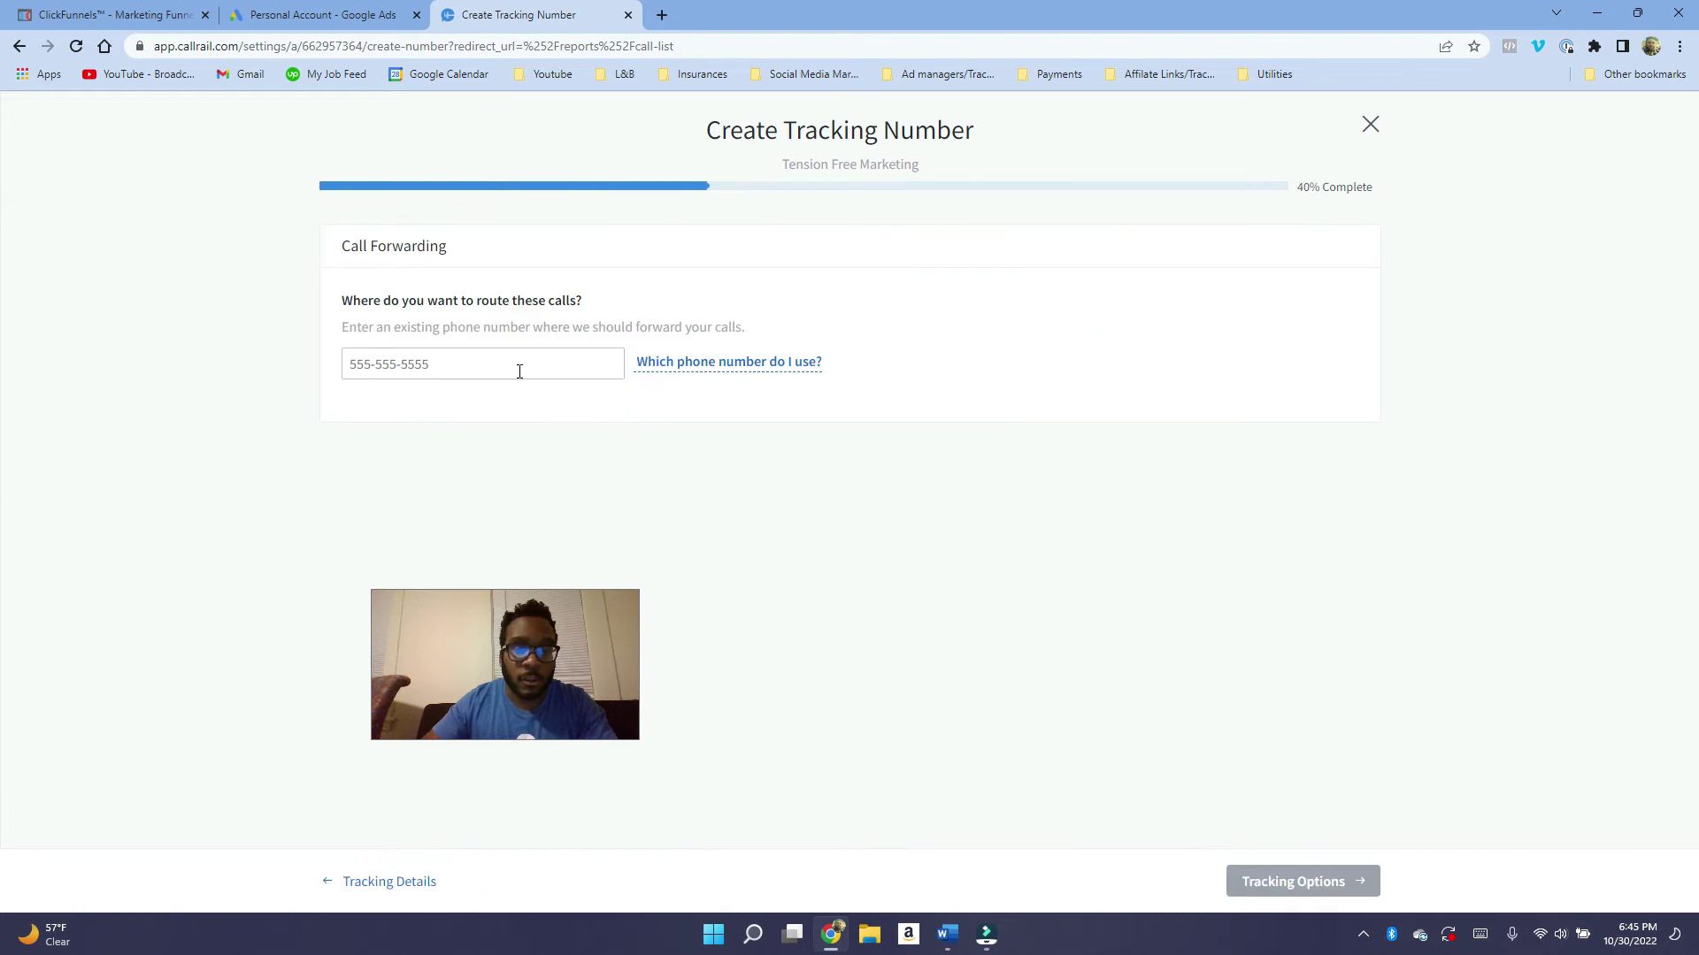
left_click(483, 360)
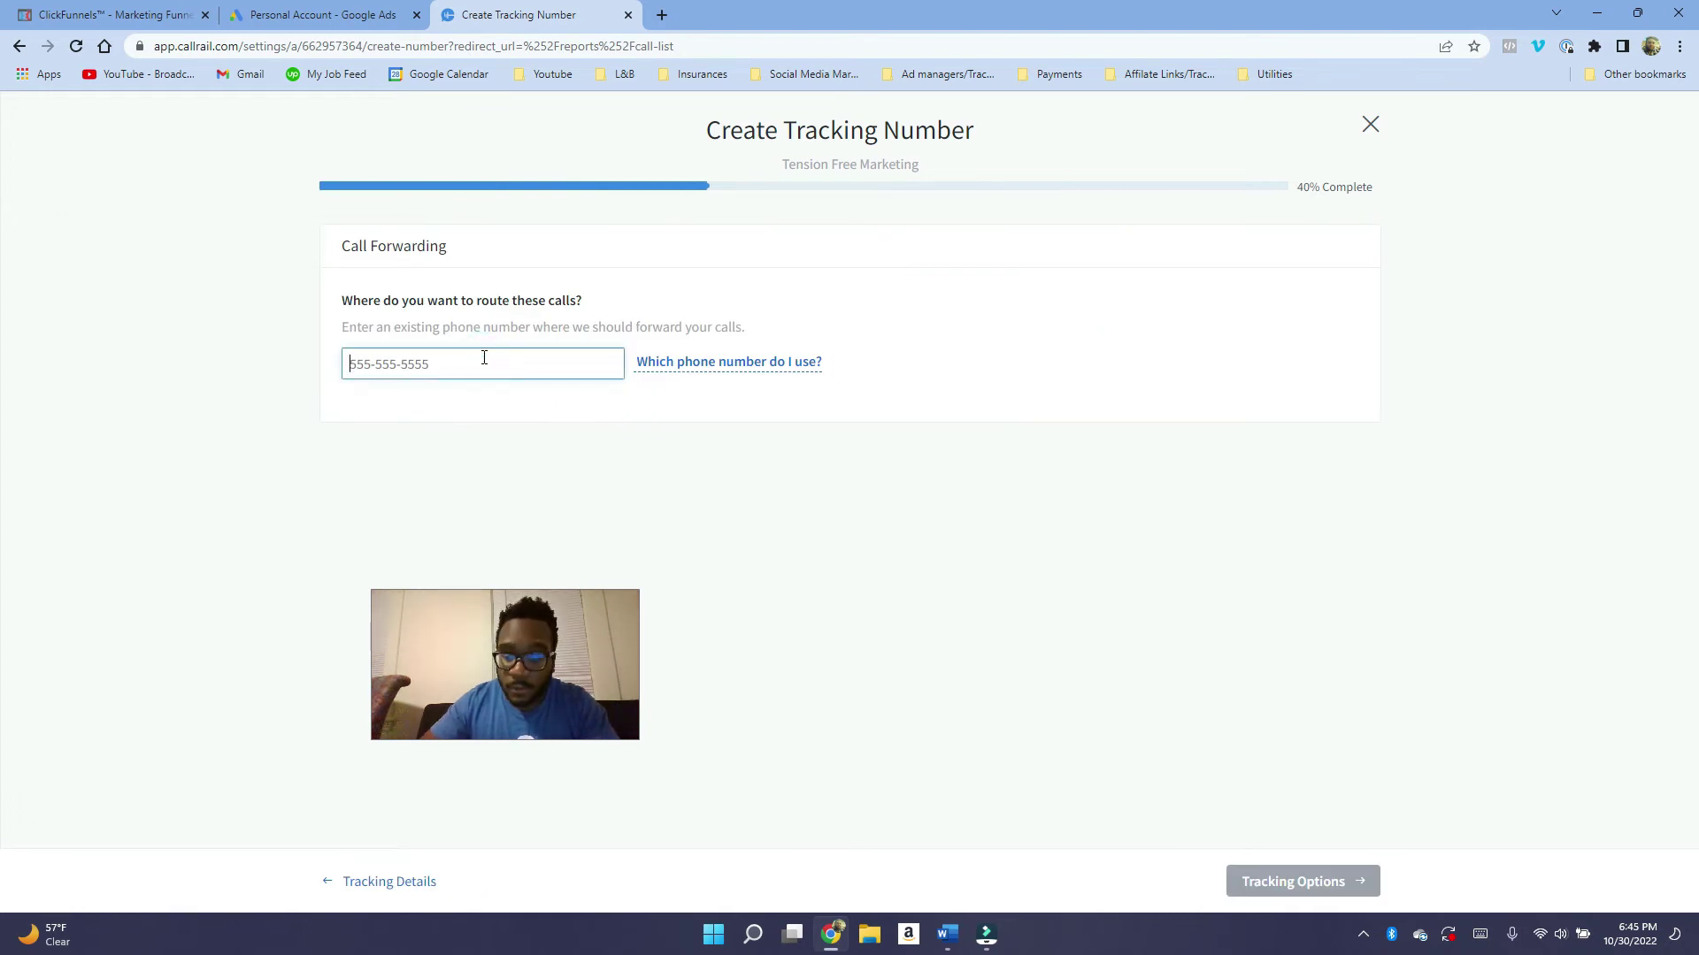
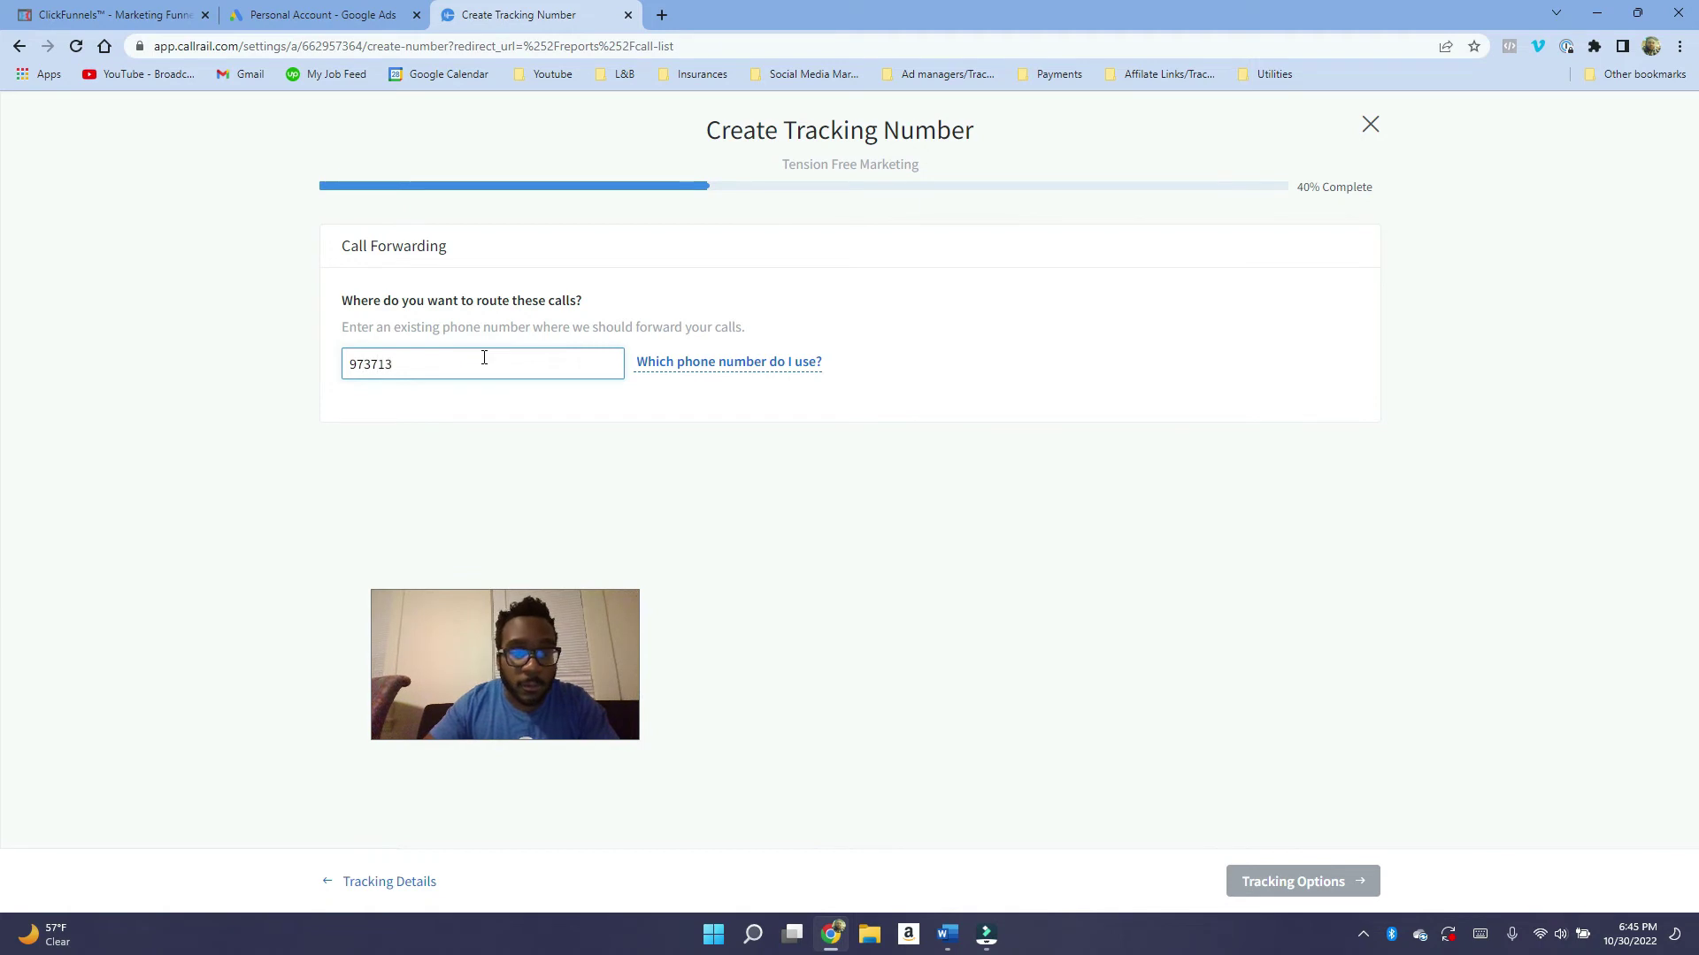
Keep all visitors and set a pool of 4 numbers in area code 973.
left_click(1290, 881)
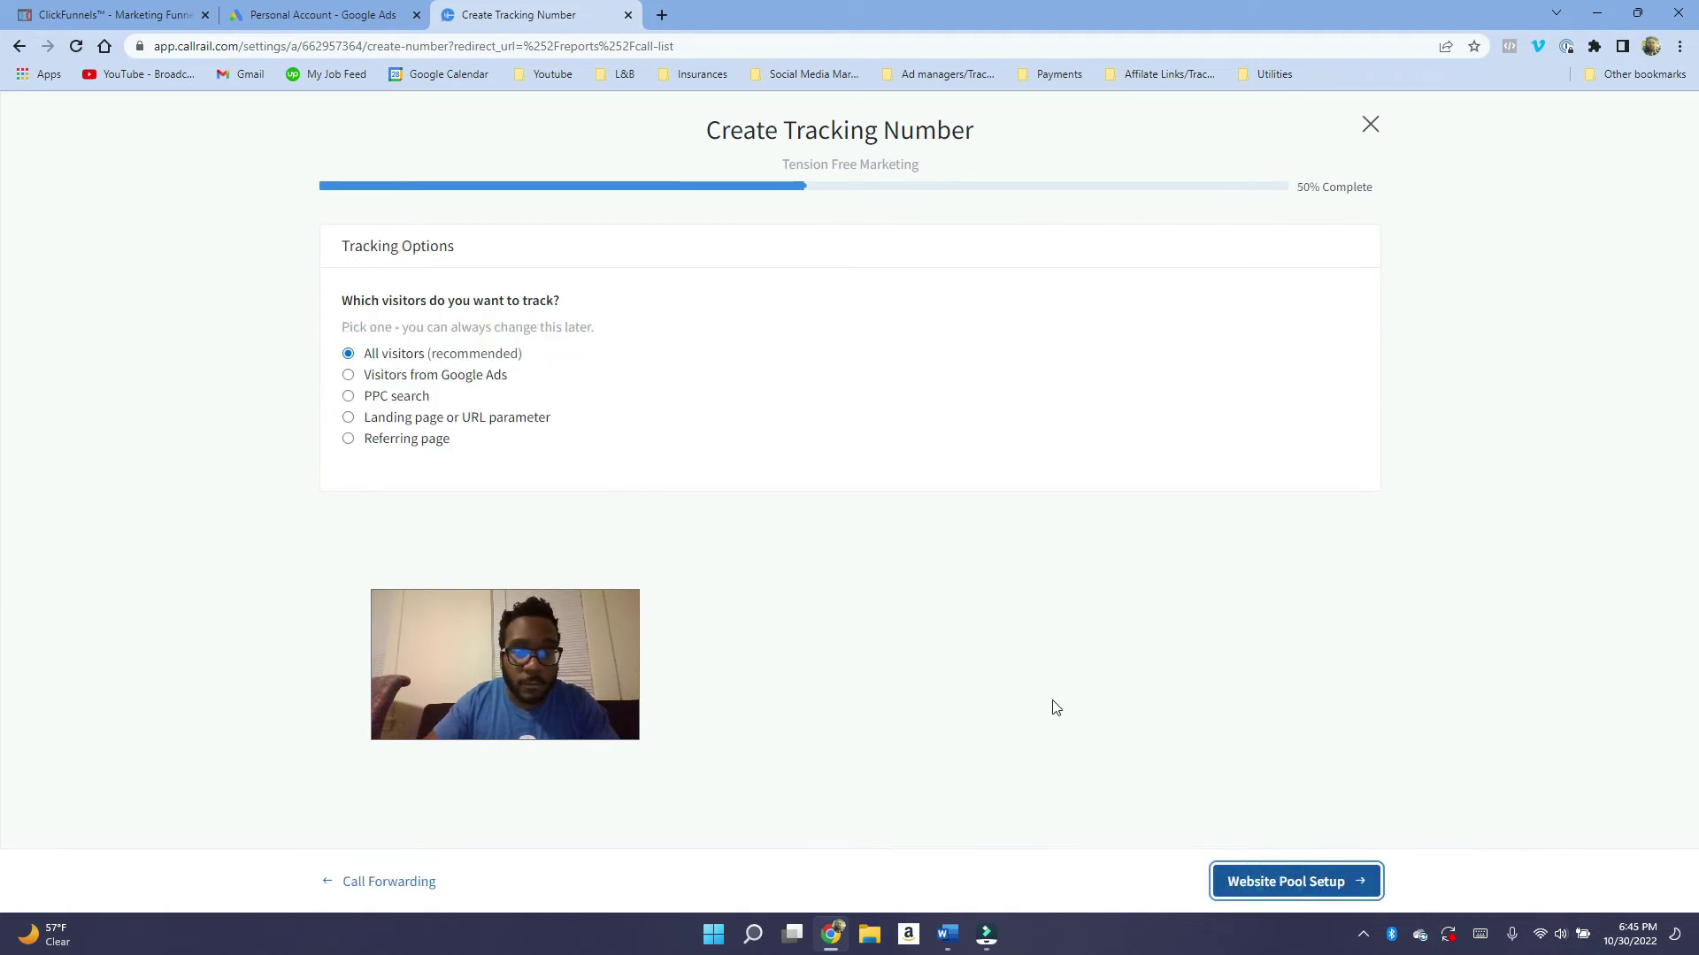
left_click(1277, 885)
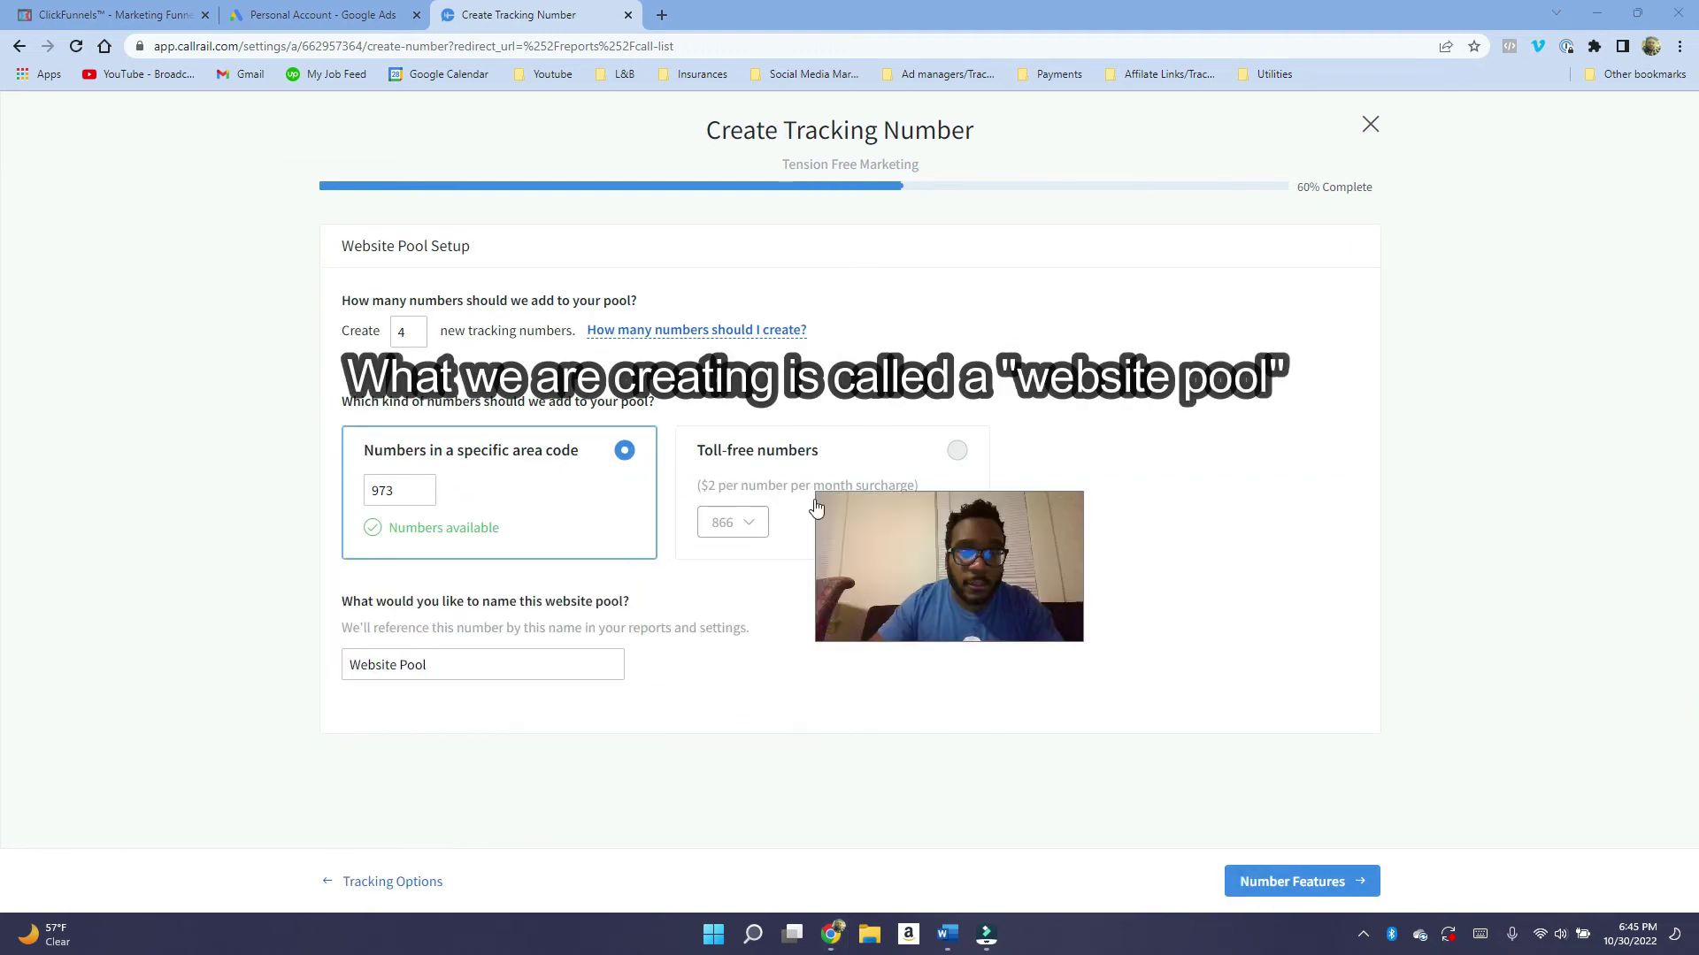
double_click(409, 335)
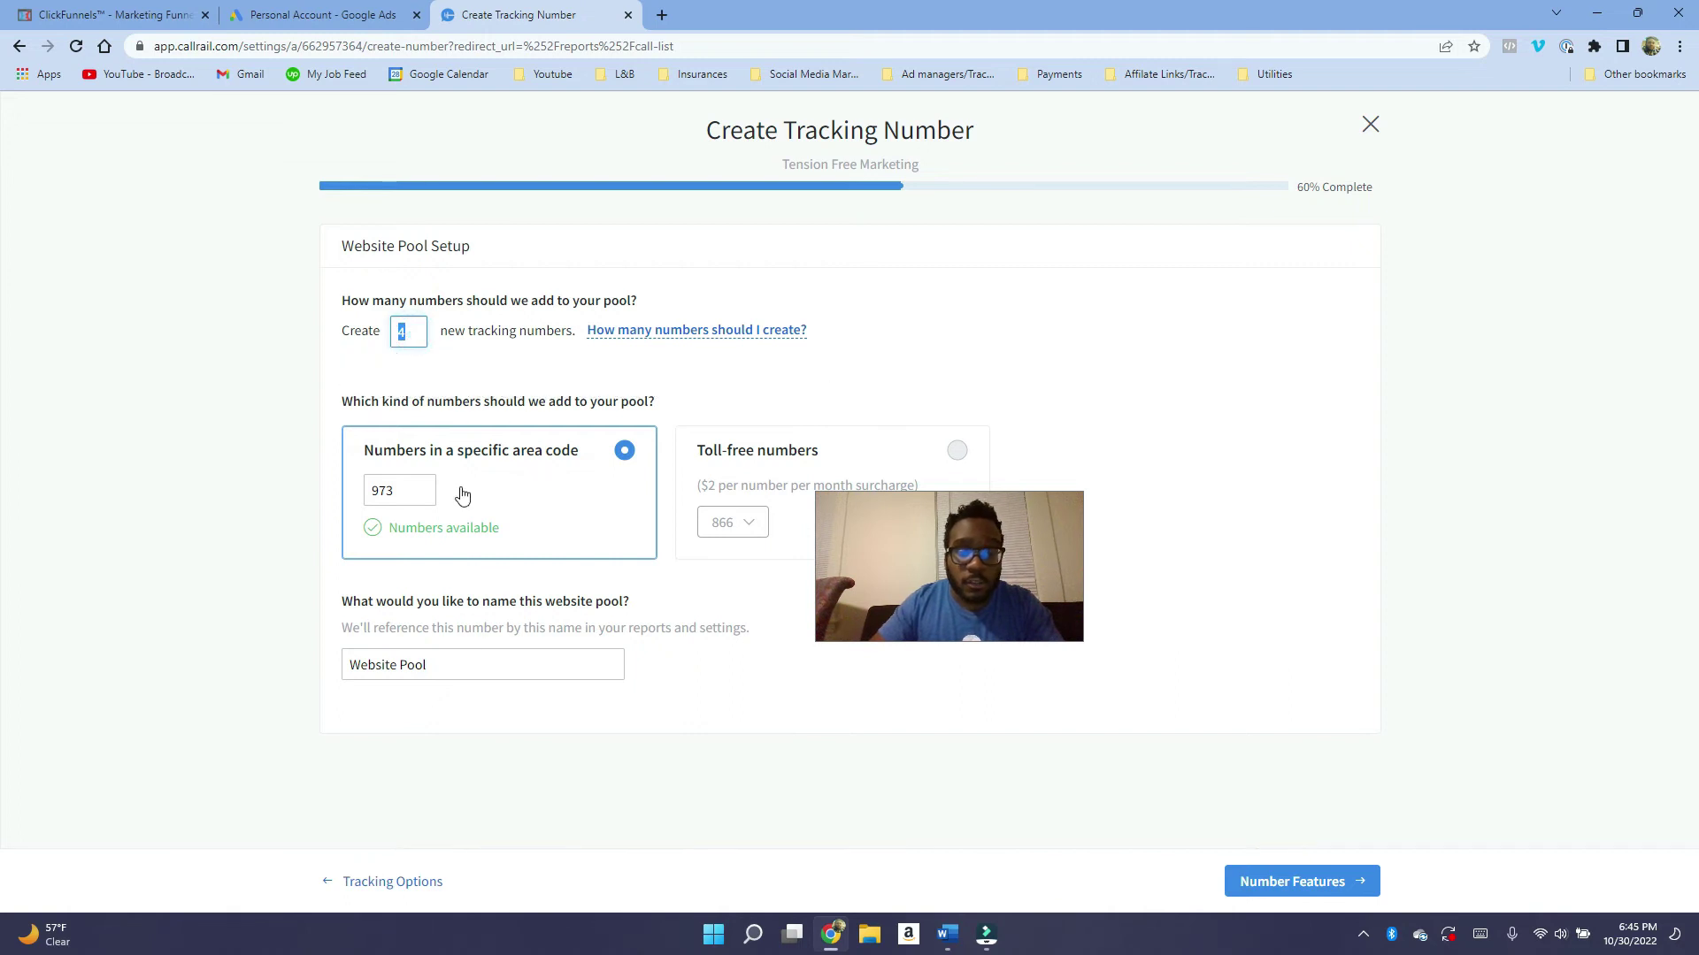
left_click_drag(473, 664, 299, 660)
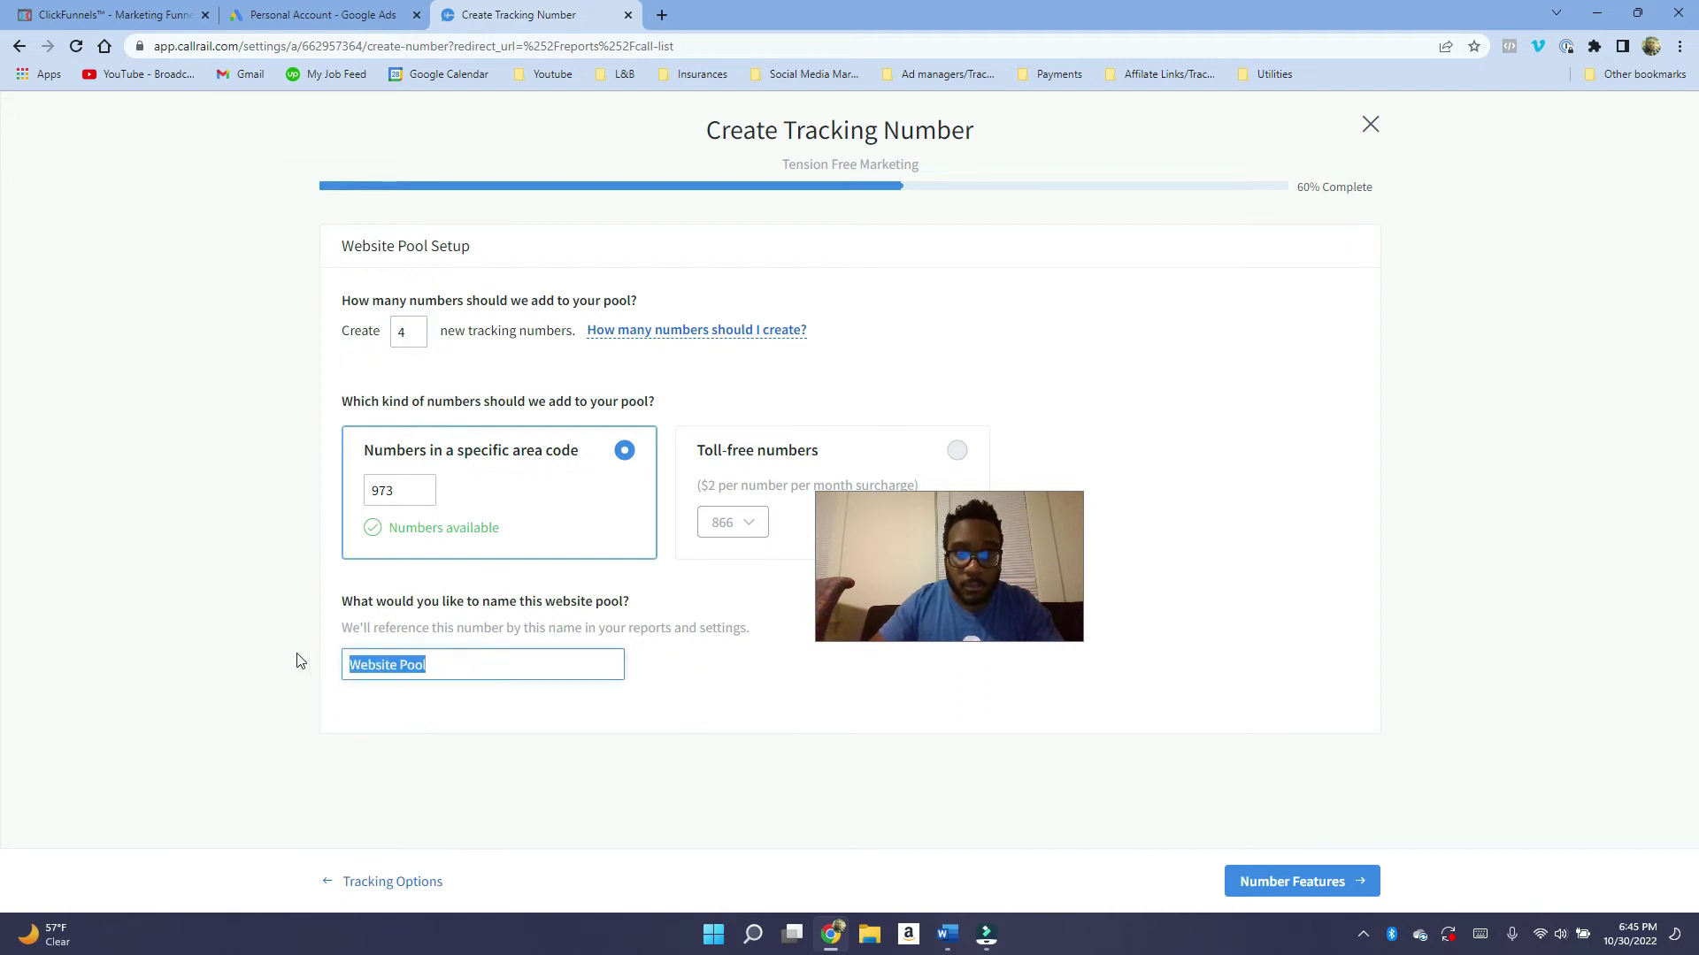
left_click_drag(969, 590, 915, 662)
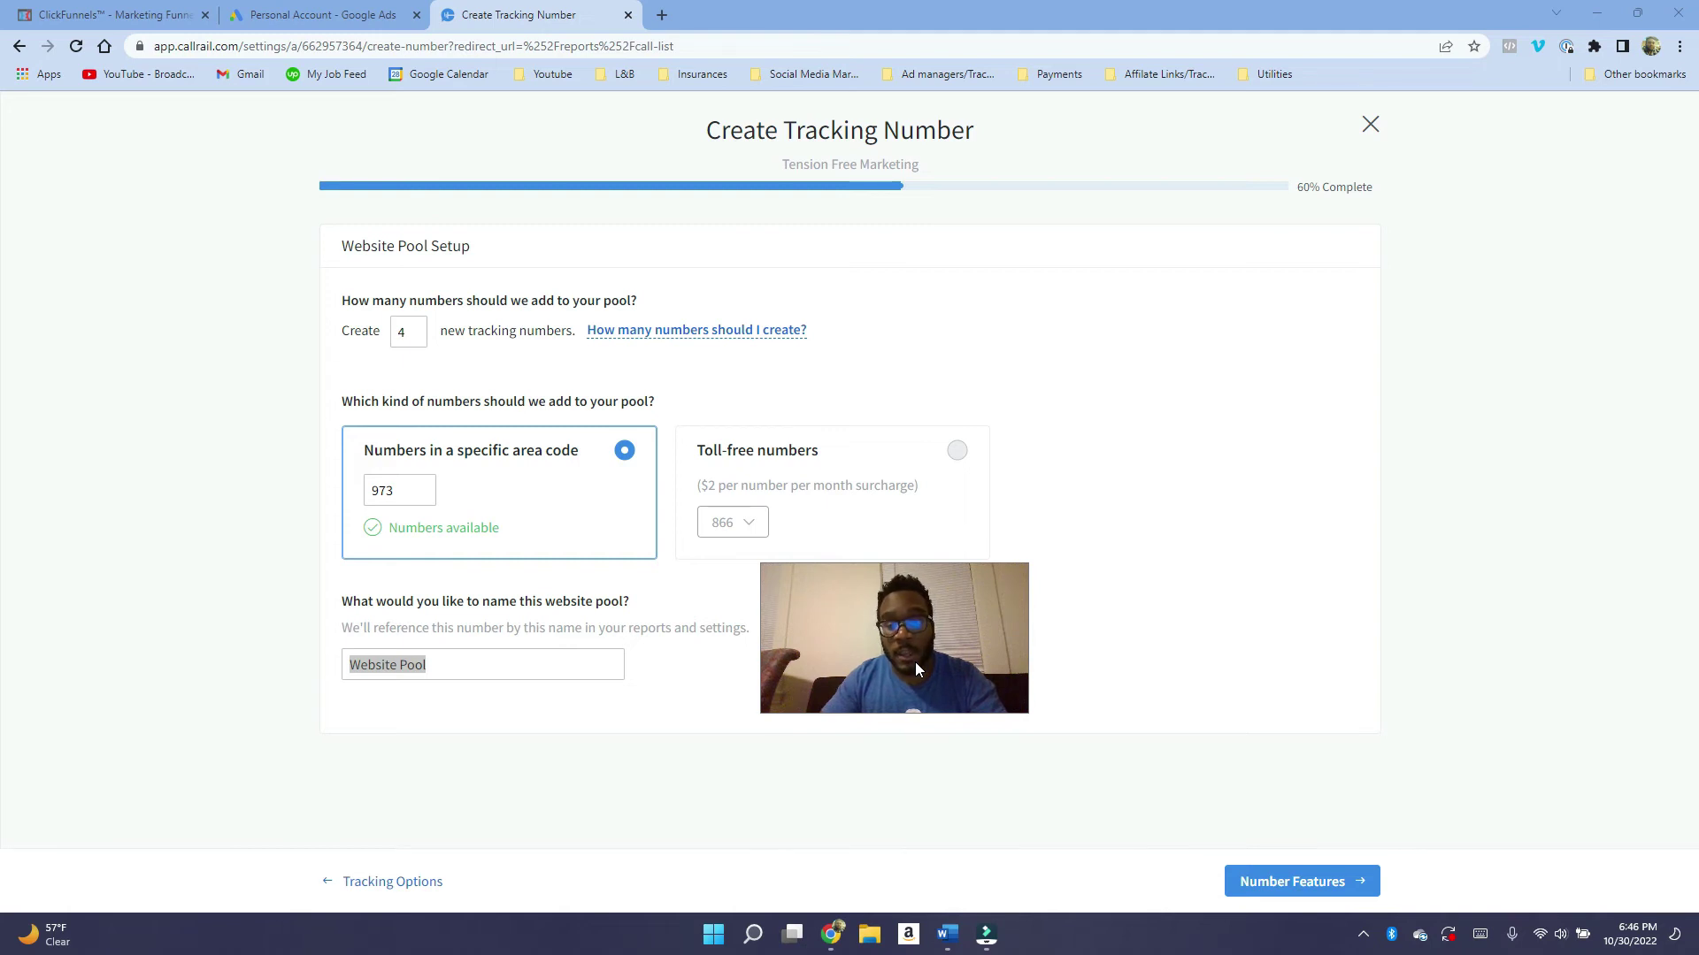
left_click_drag(915, 662, 1223, 596)
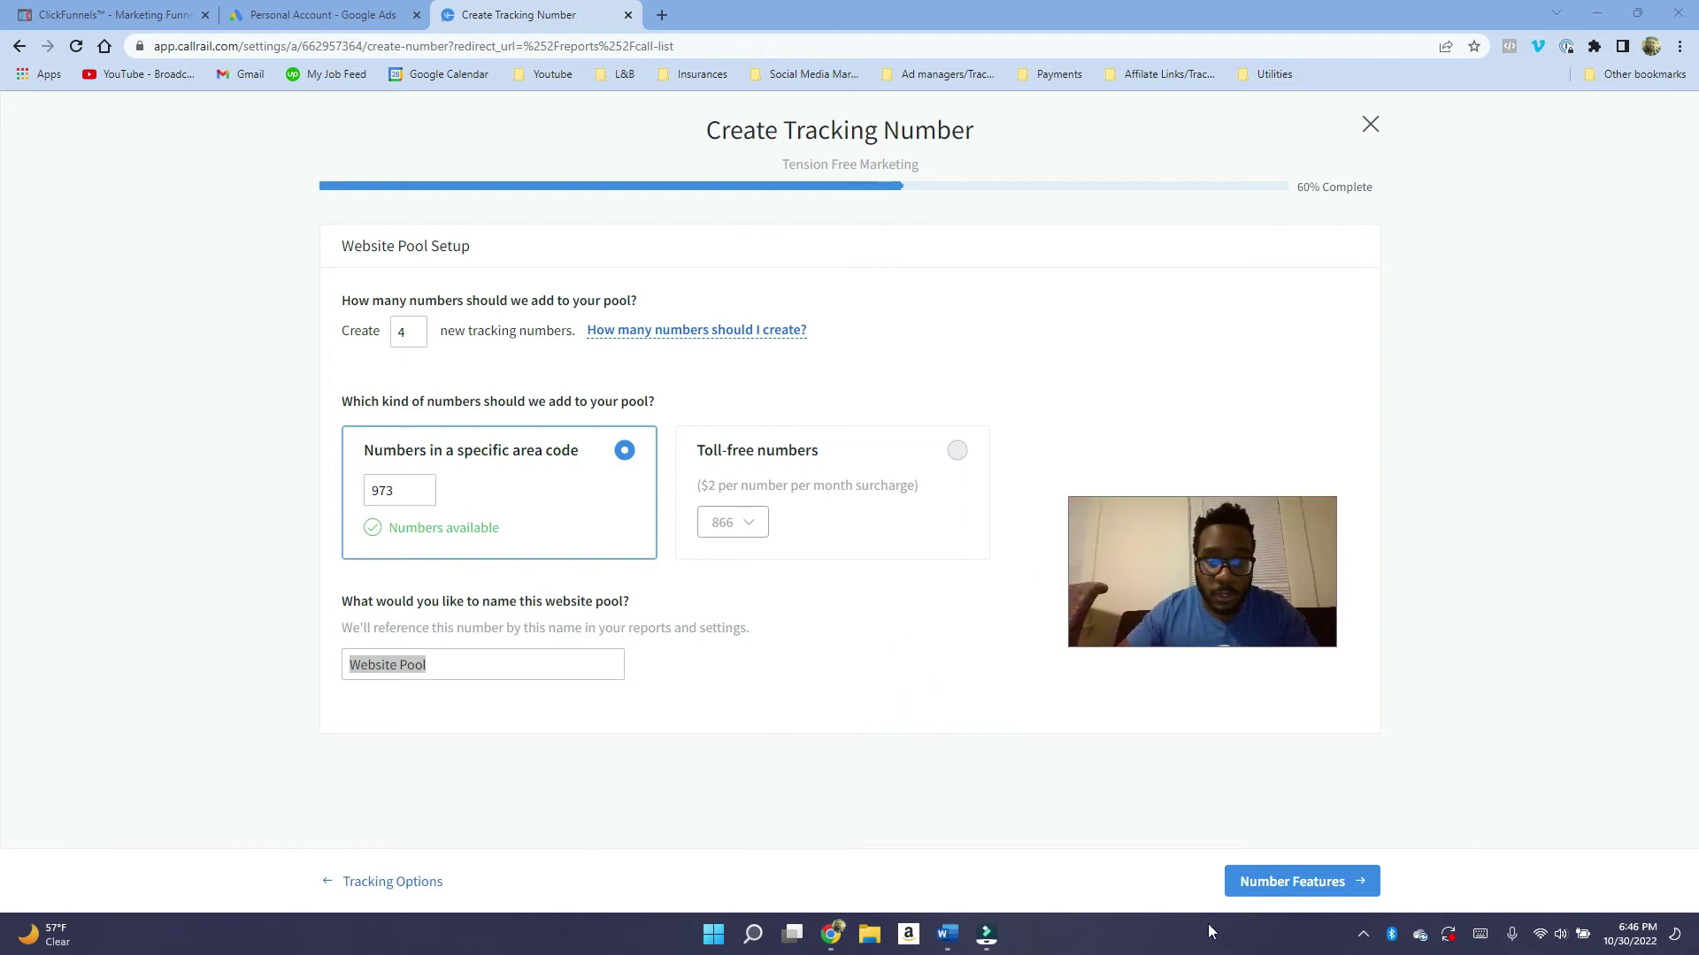
left_click(1267, 884)
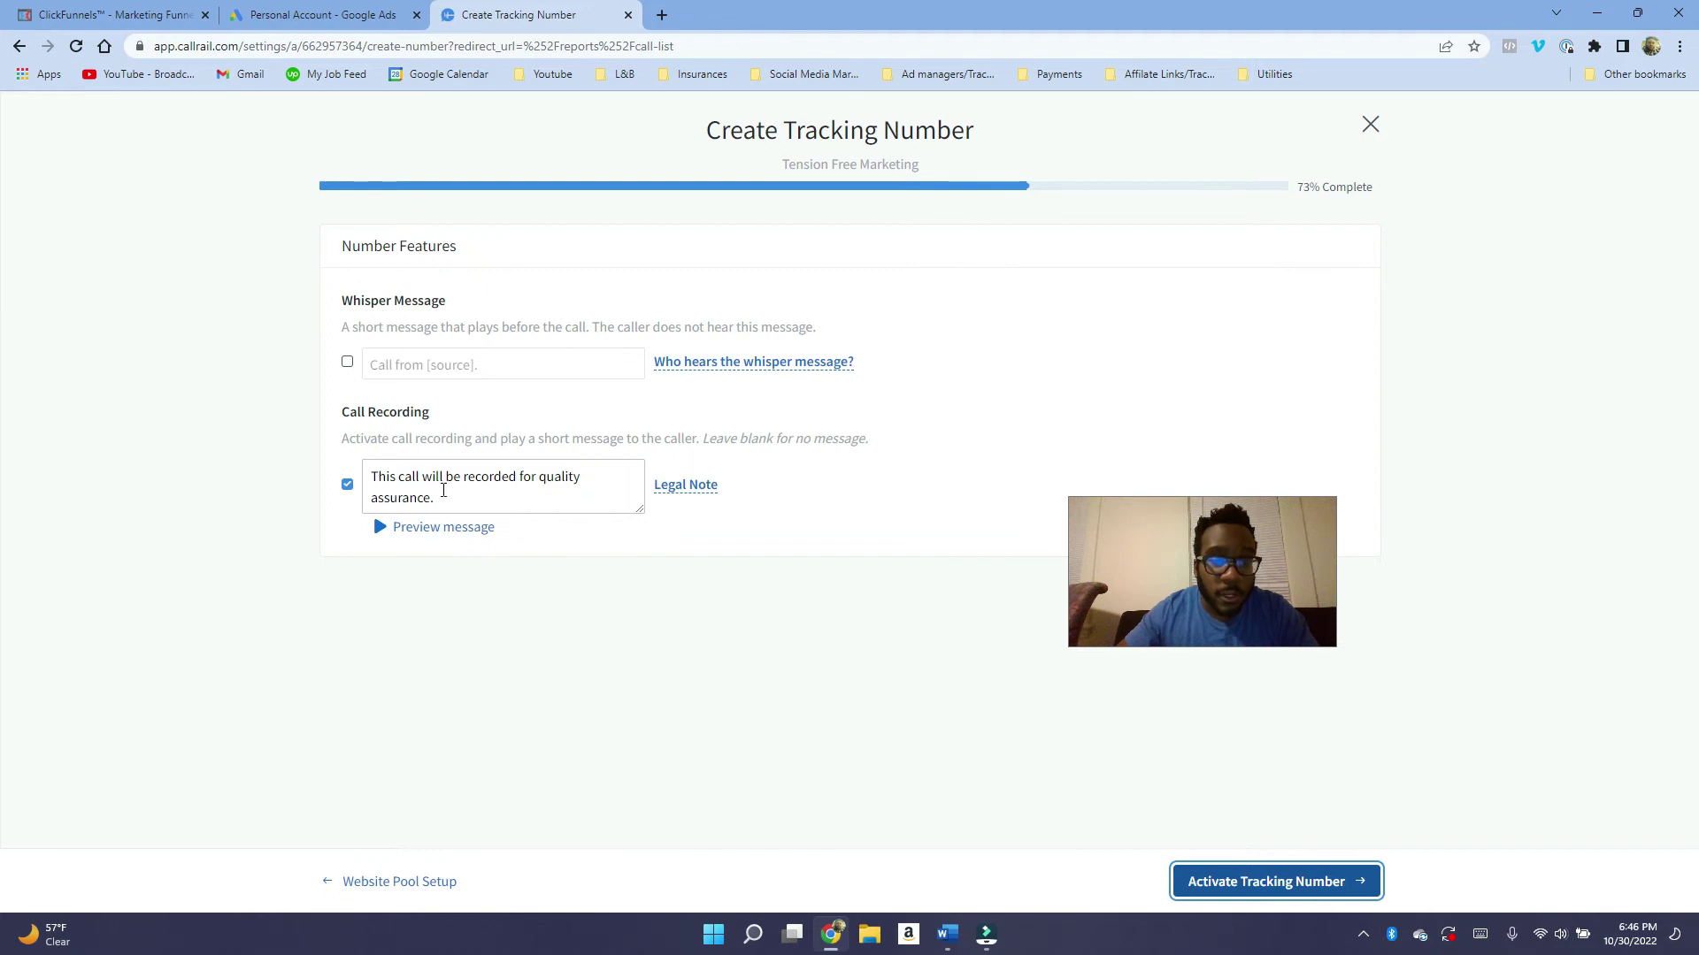
Clear the call-recording message, enable the whisper message and remove its [source] placeholder.
left_click_drag(460, 498, 422, 469)
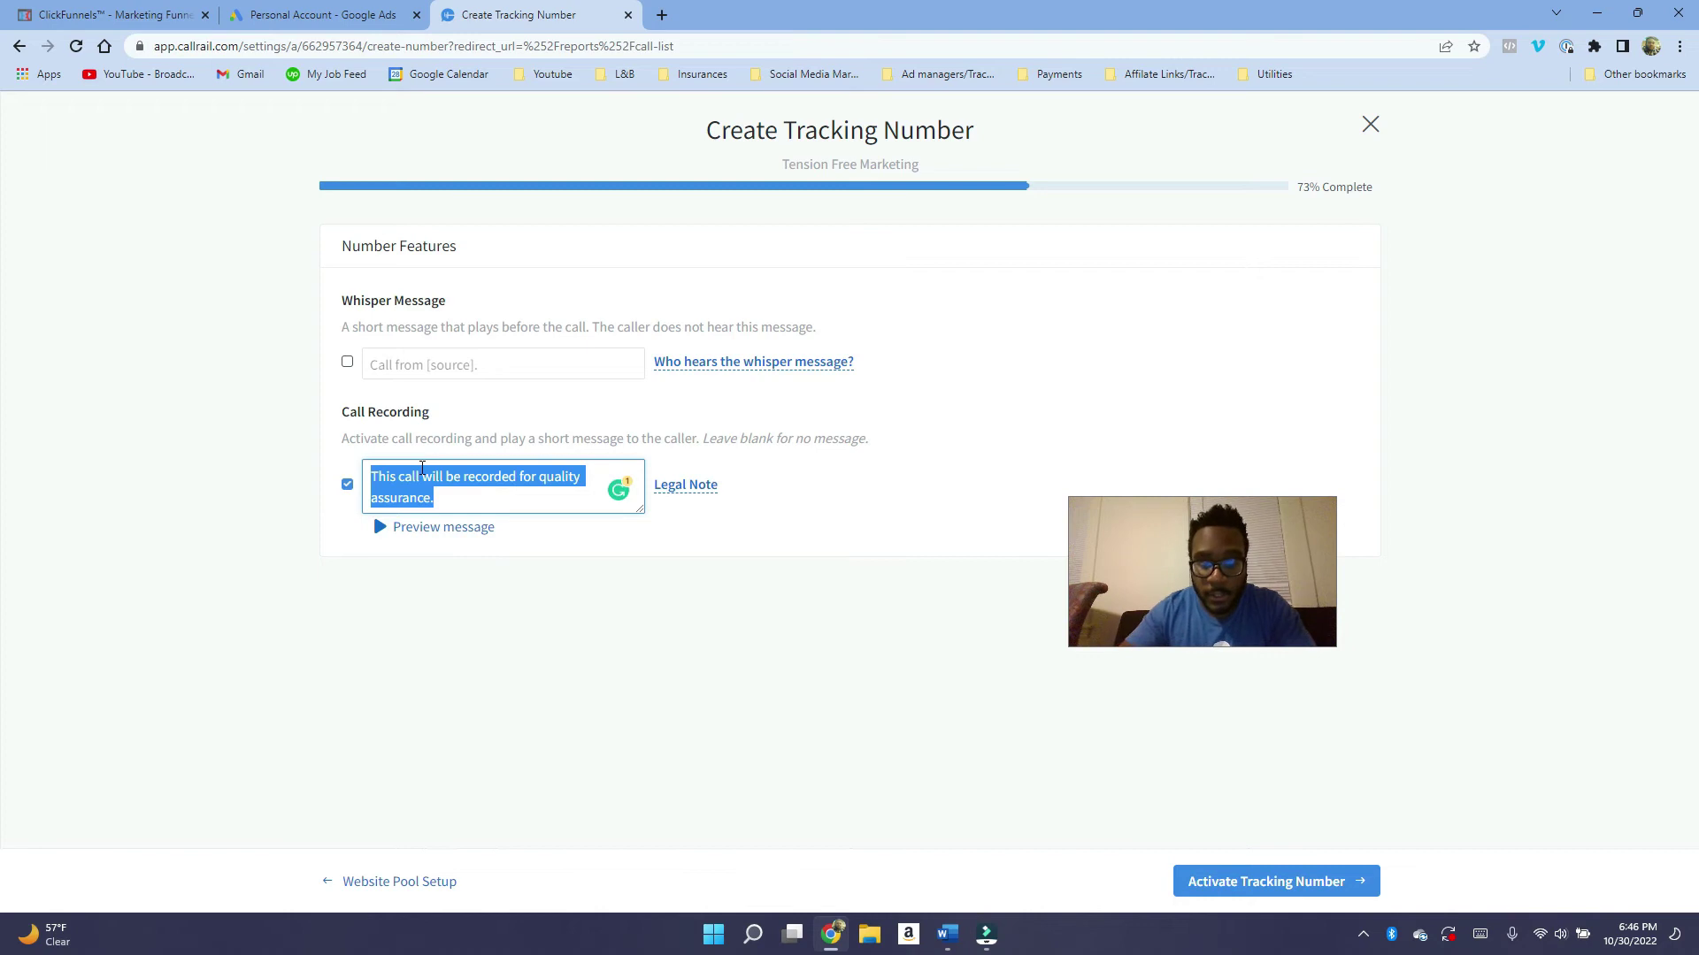
key("BackSpace")
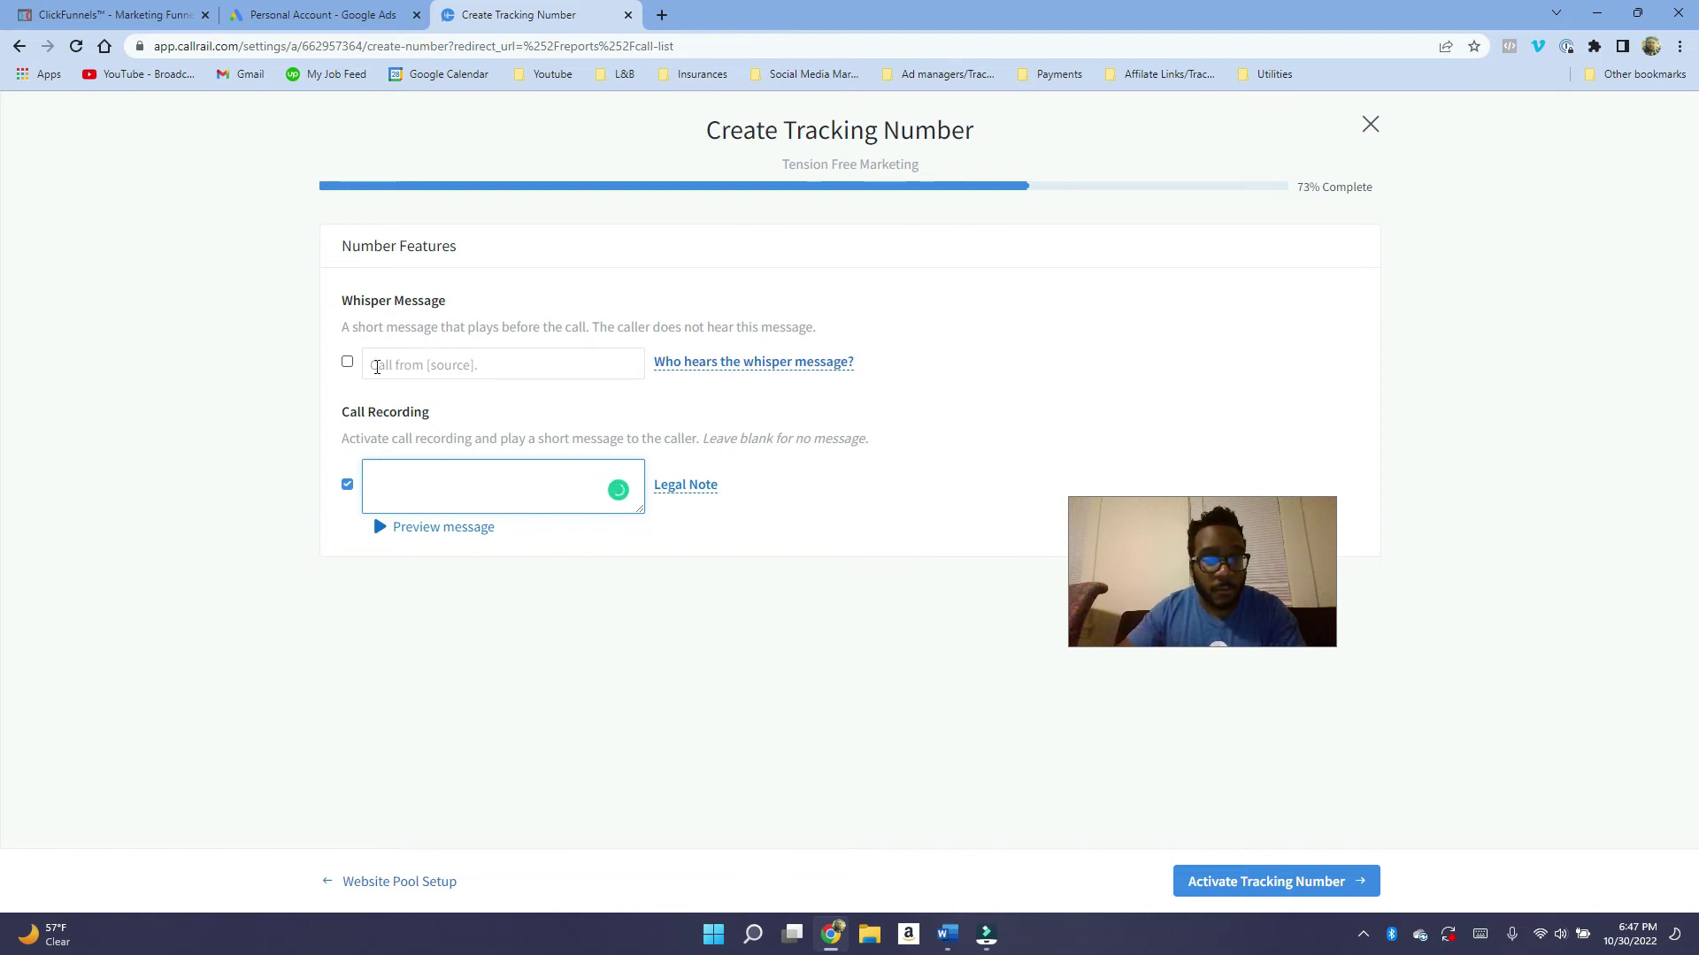
left_click(347, 365)
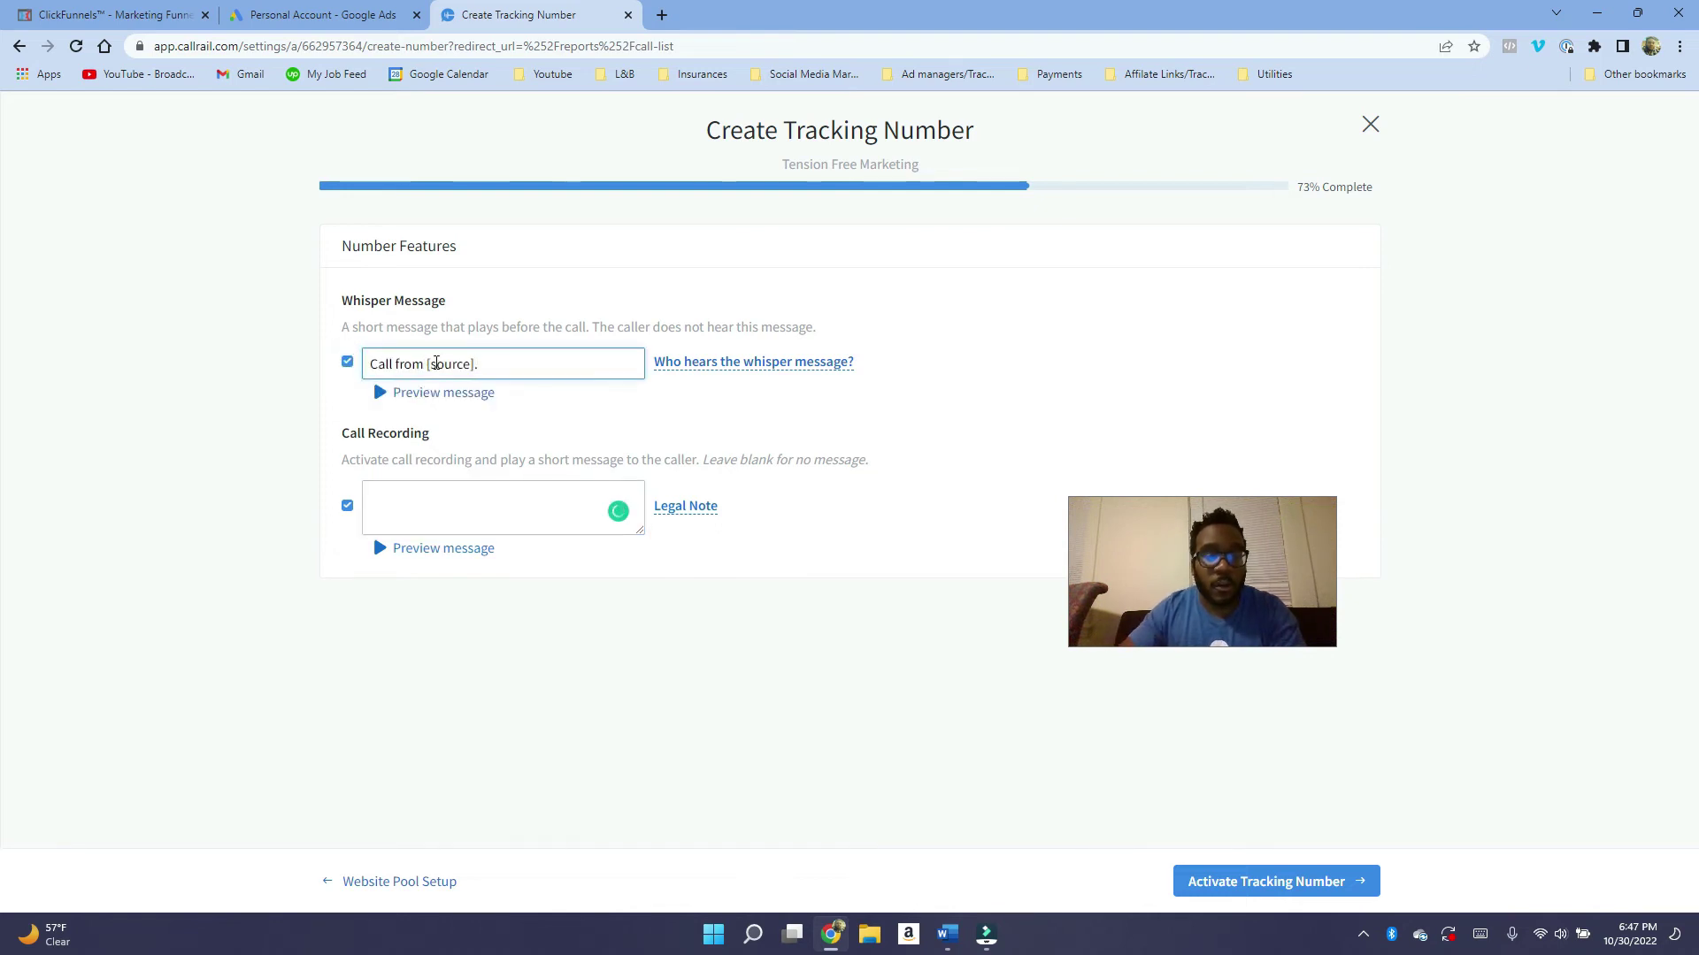
left_click_drag(494, 369, 434, 369)
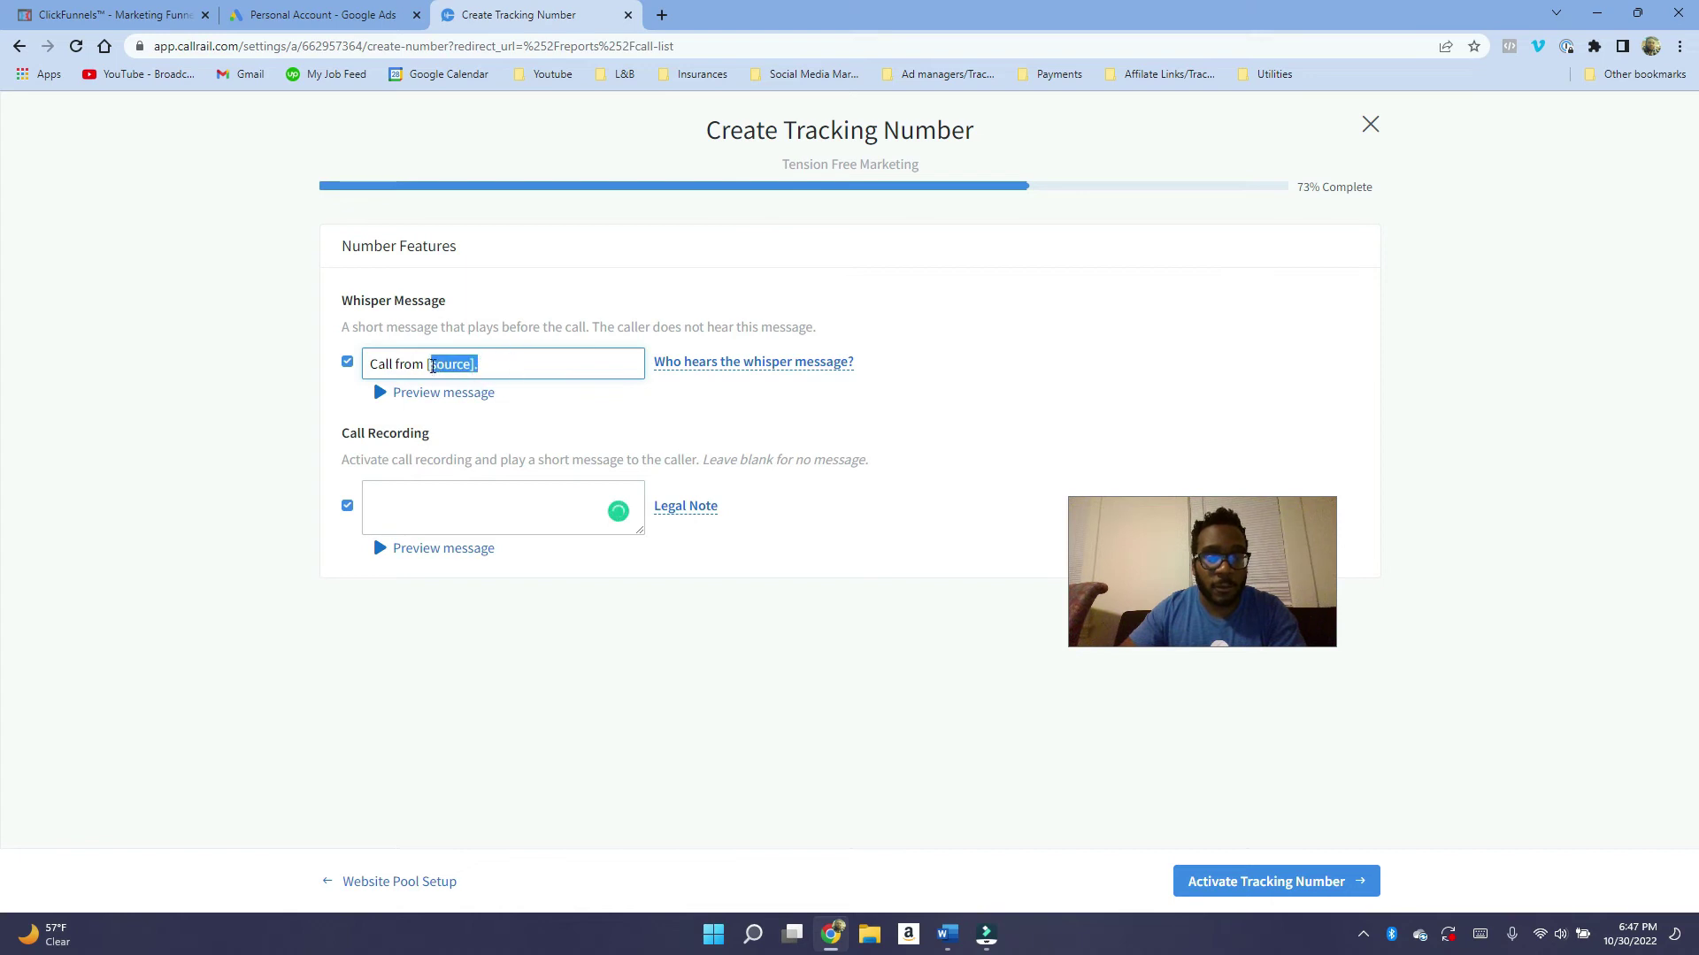
key("BackSpace")
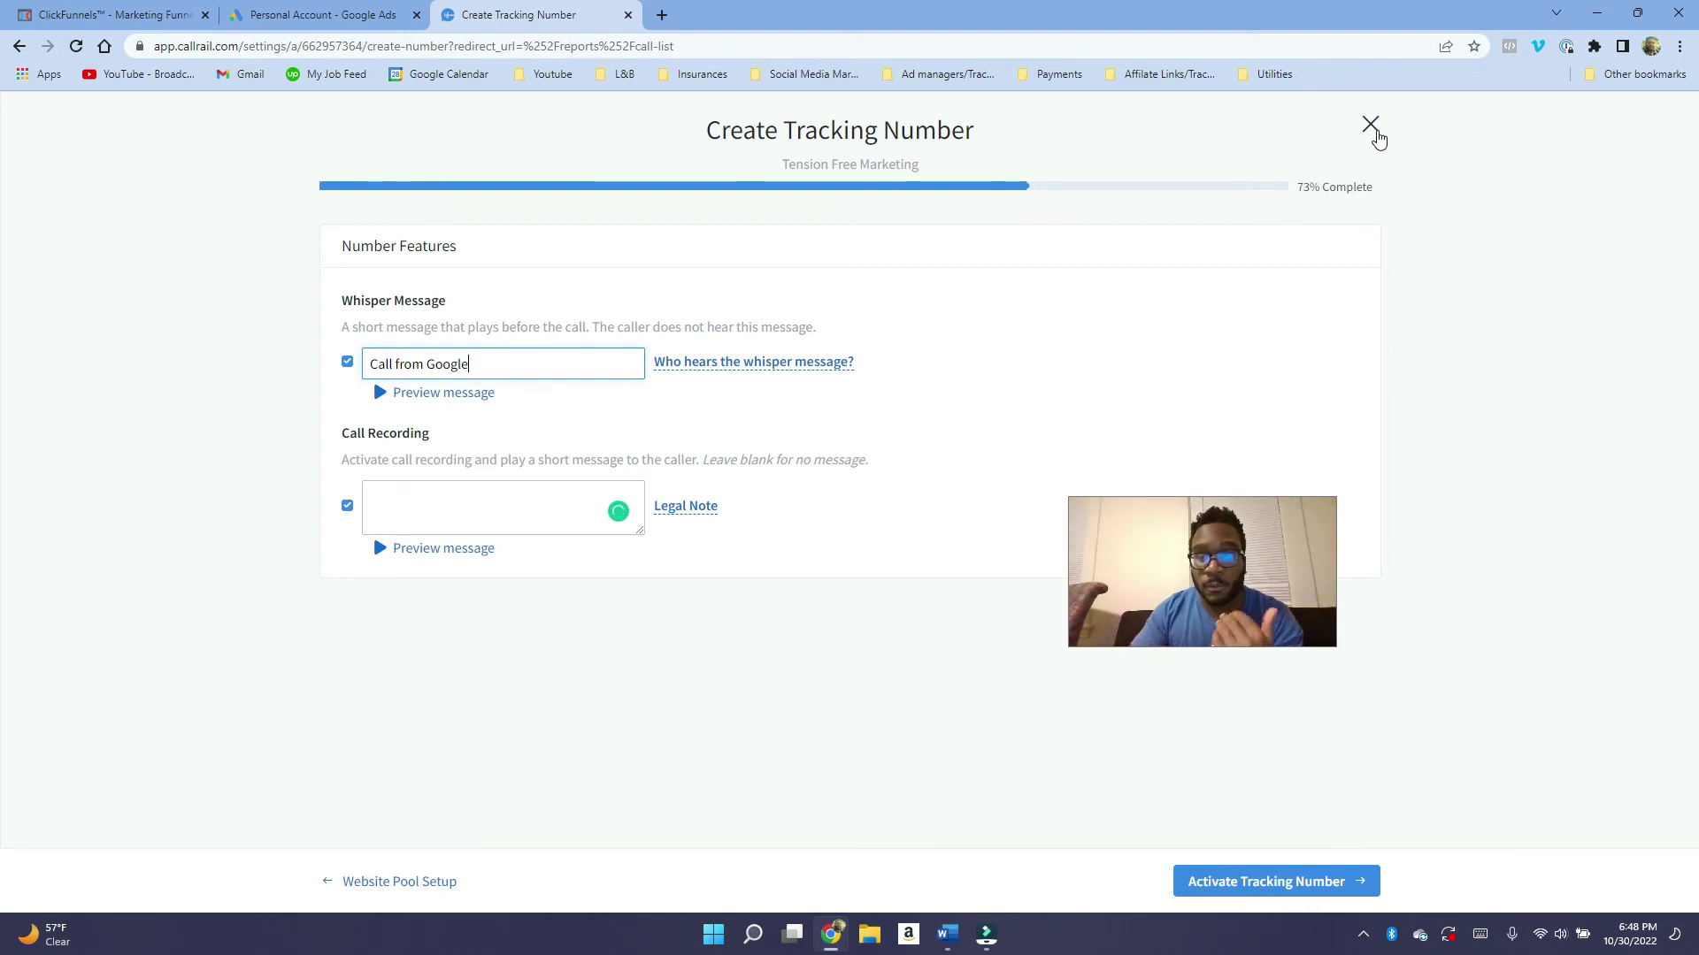
Open the Integrations Library, look at the Google Ads integration, and scroll to JavaScript Snippet.
left_click(1374, 130)
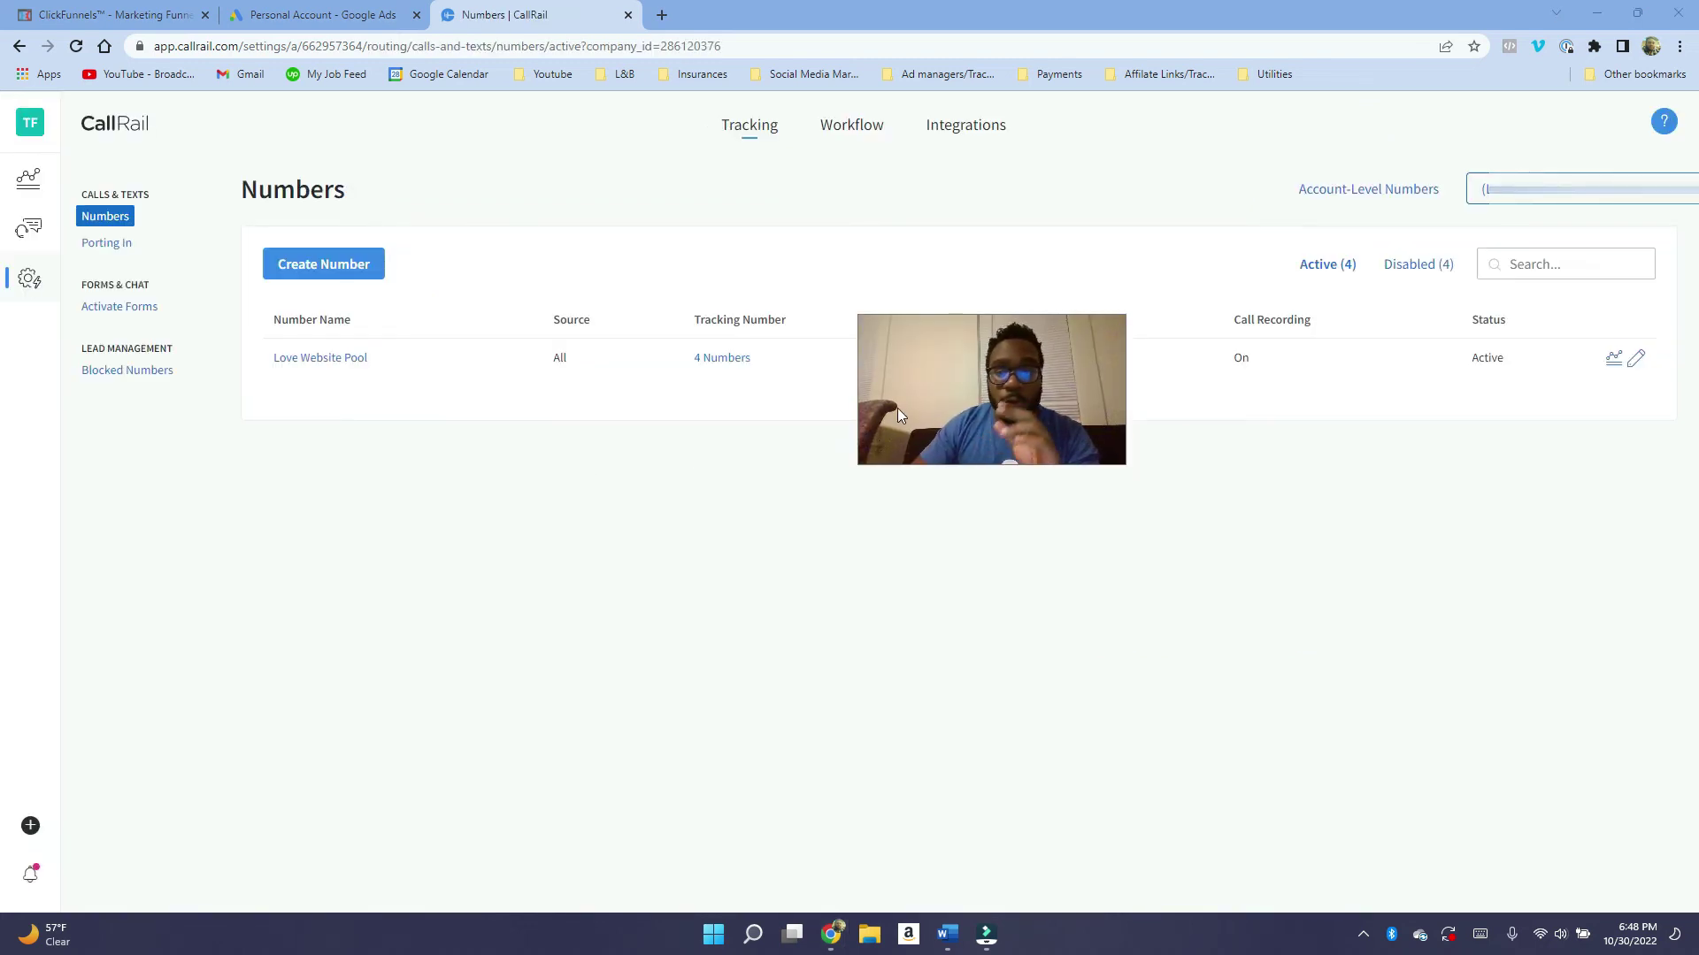
left_click_drag(957, 389, 959, 414)
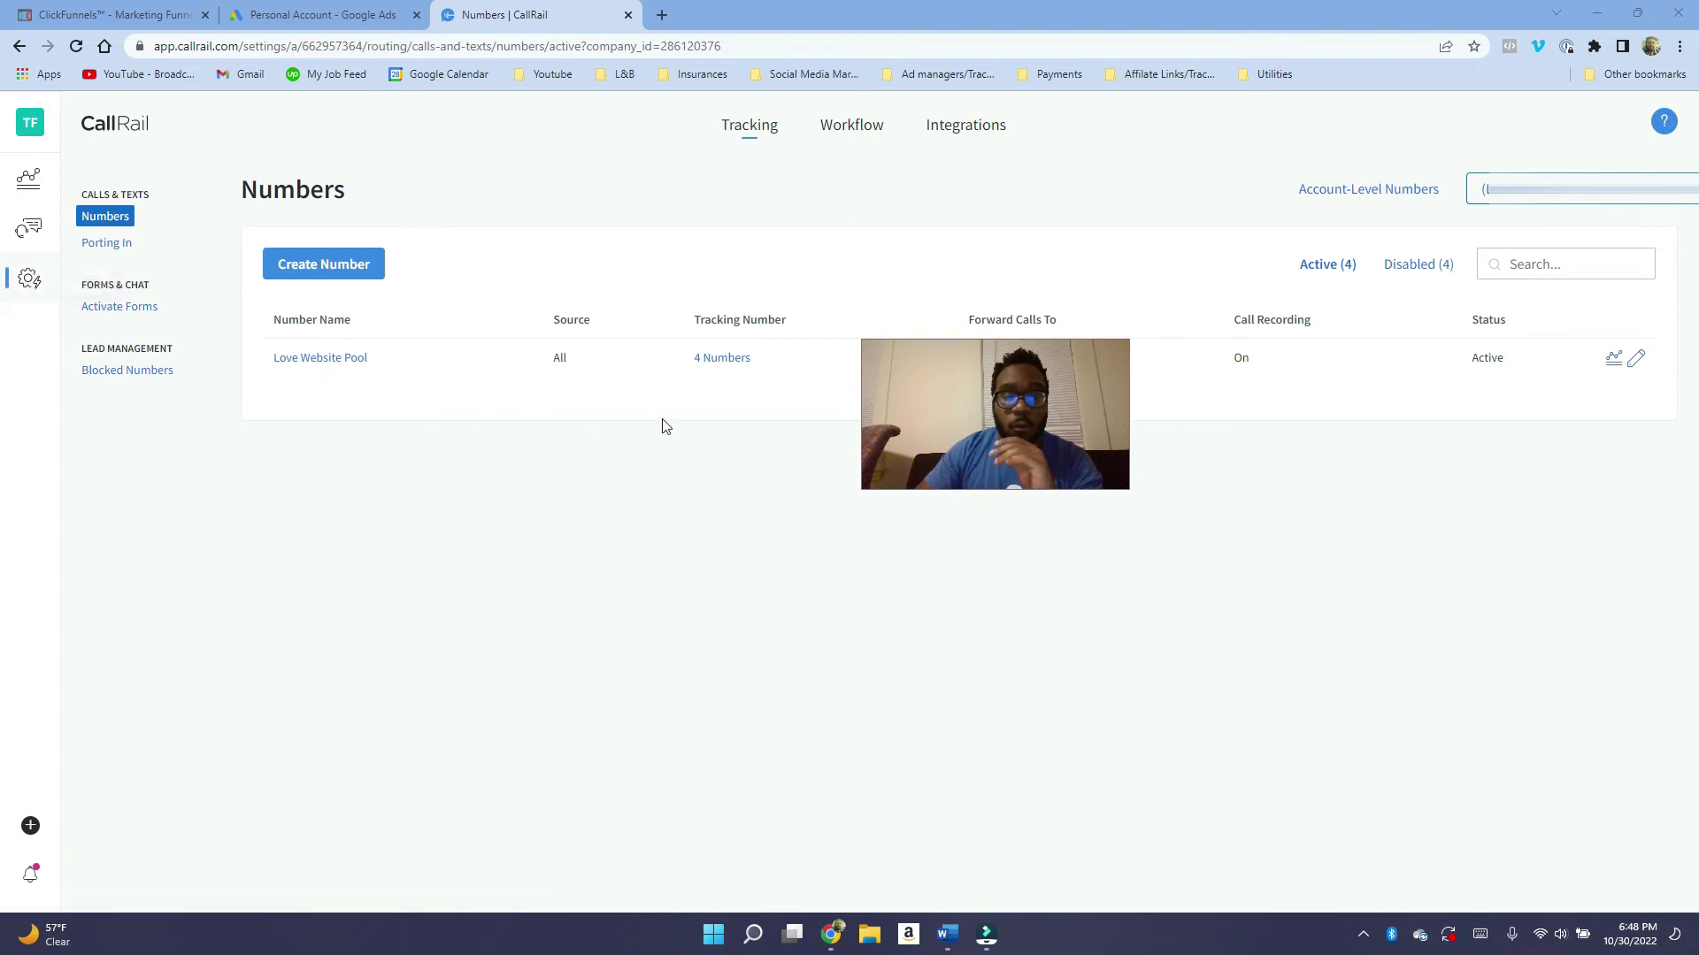
left_click(1000, 139)
left_click_drag(1029, 416, 846, 464)
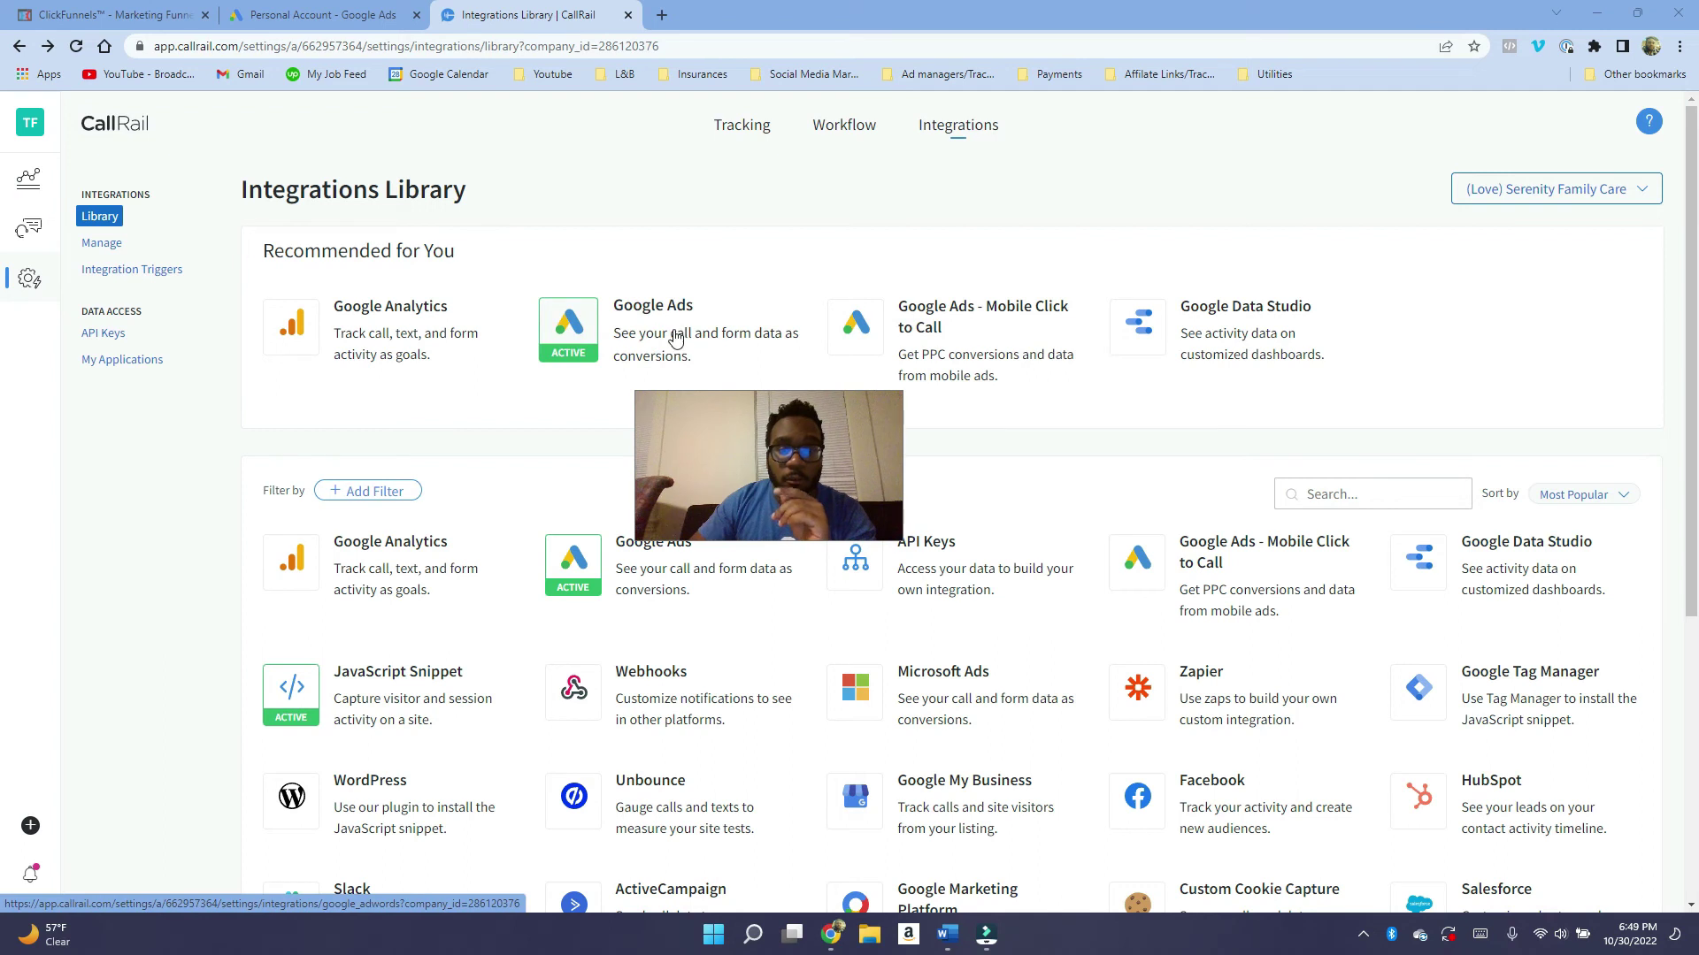
left_click(641, 328)
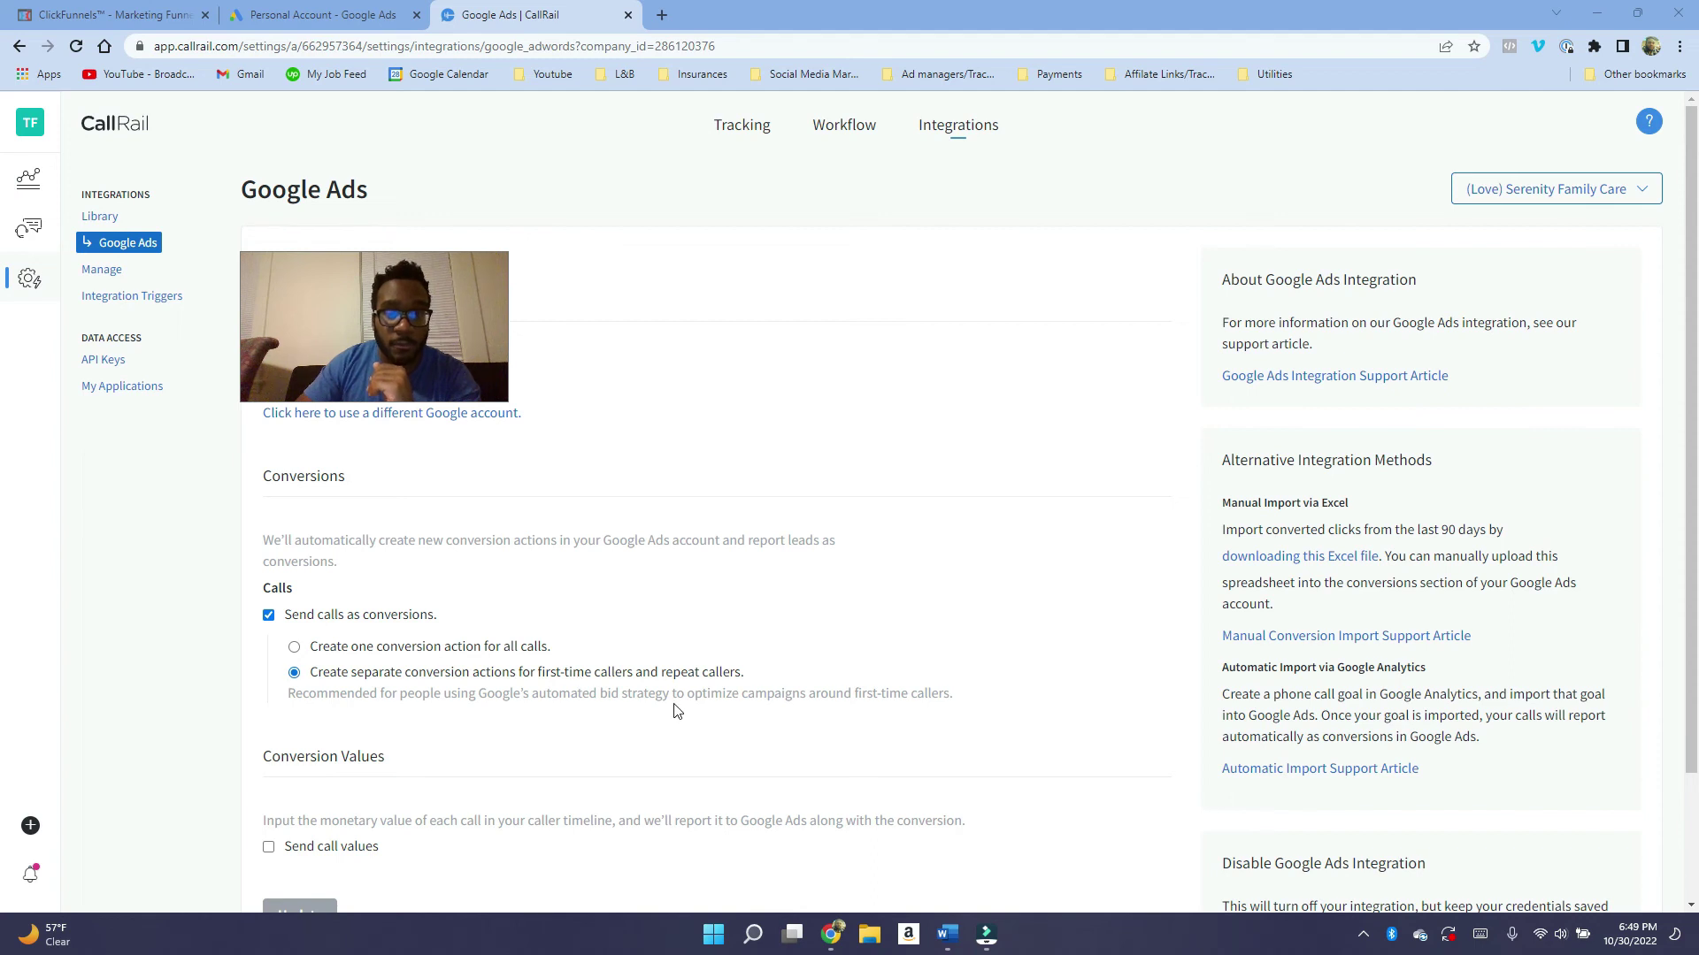
key("alt+Left")
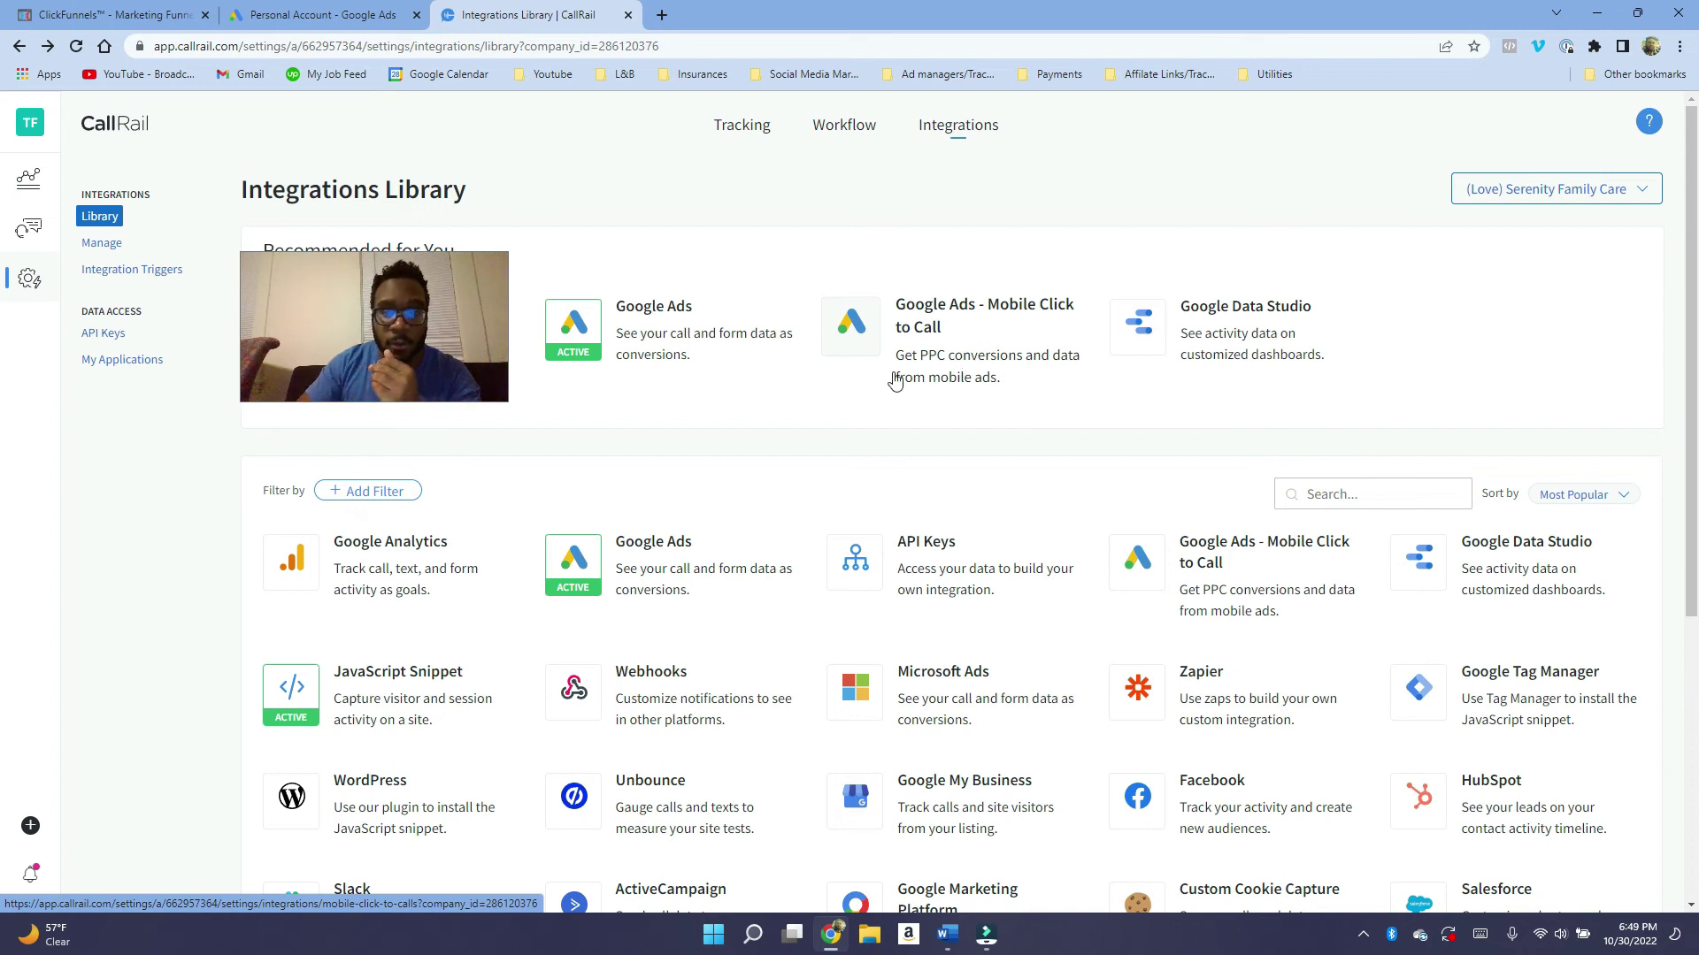
scroll(1091, 478, "down", 1)
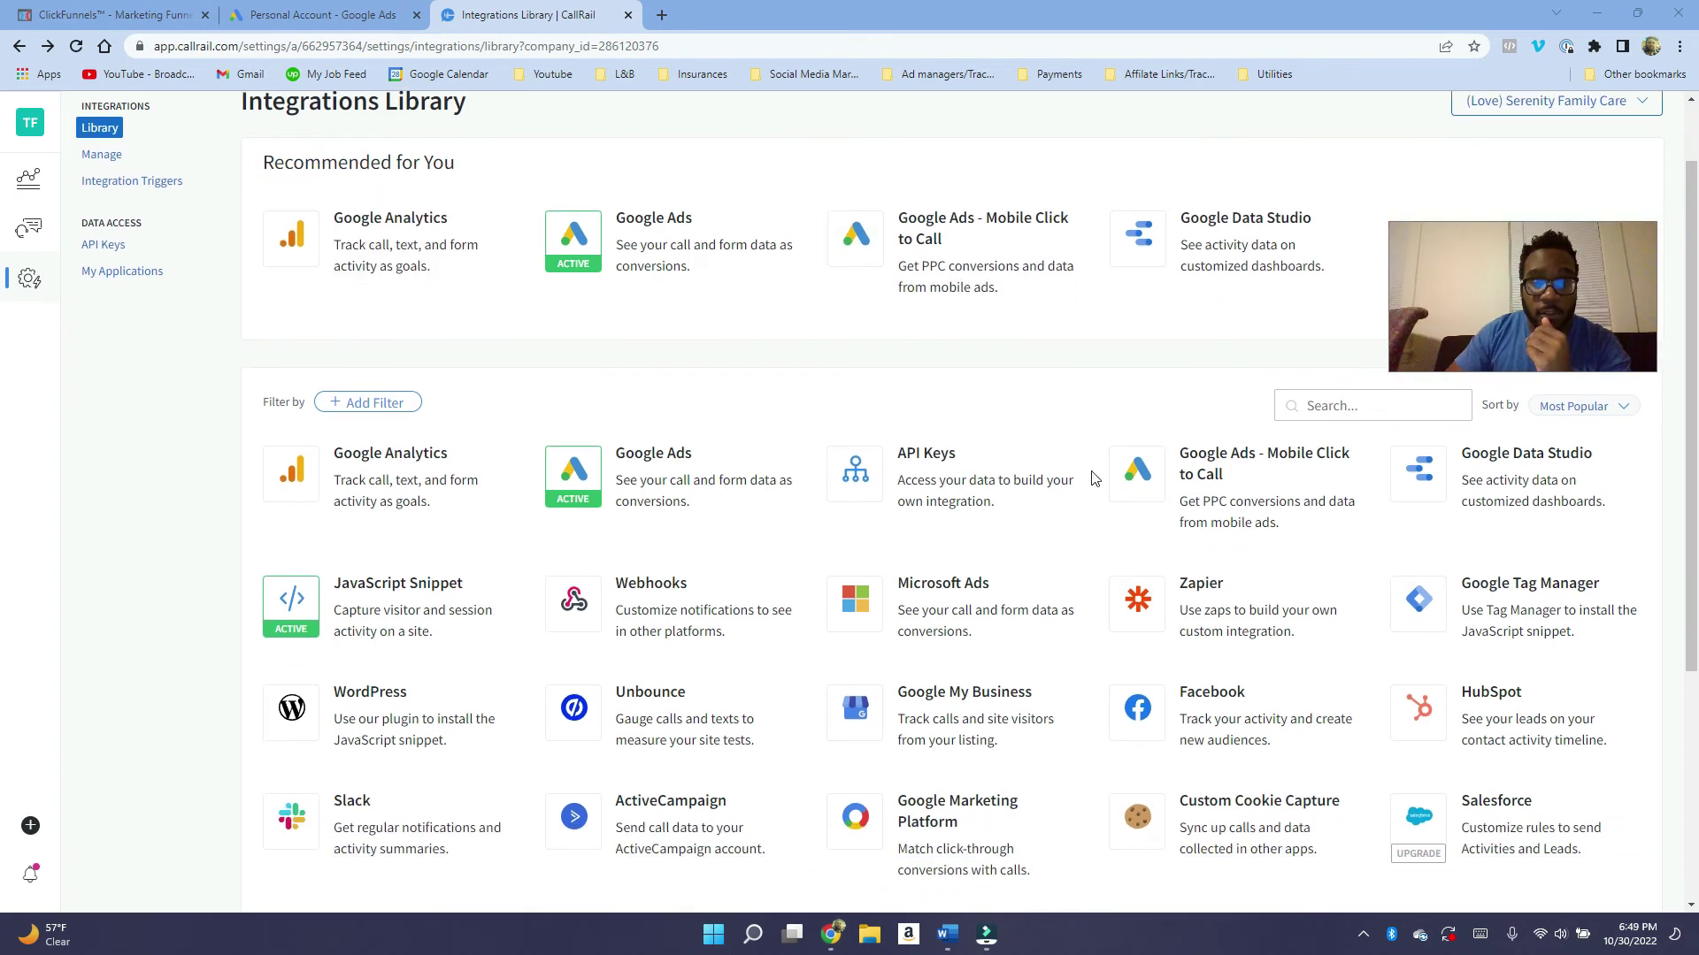
Copy the swap.js script tag from the JavaScript Snippet page, then return to ClickFunnels.
left_click(394, 600)
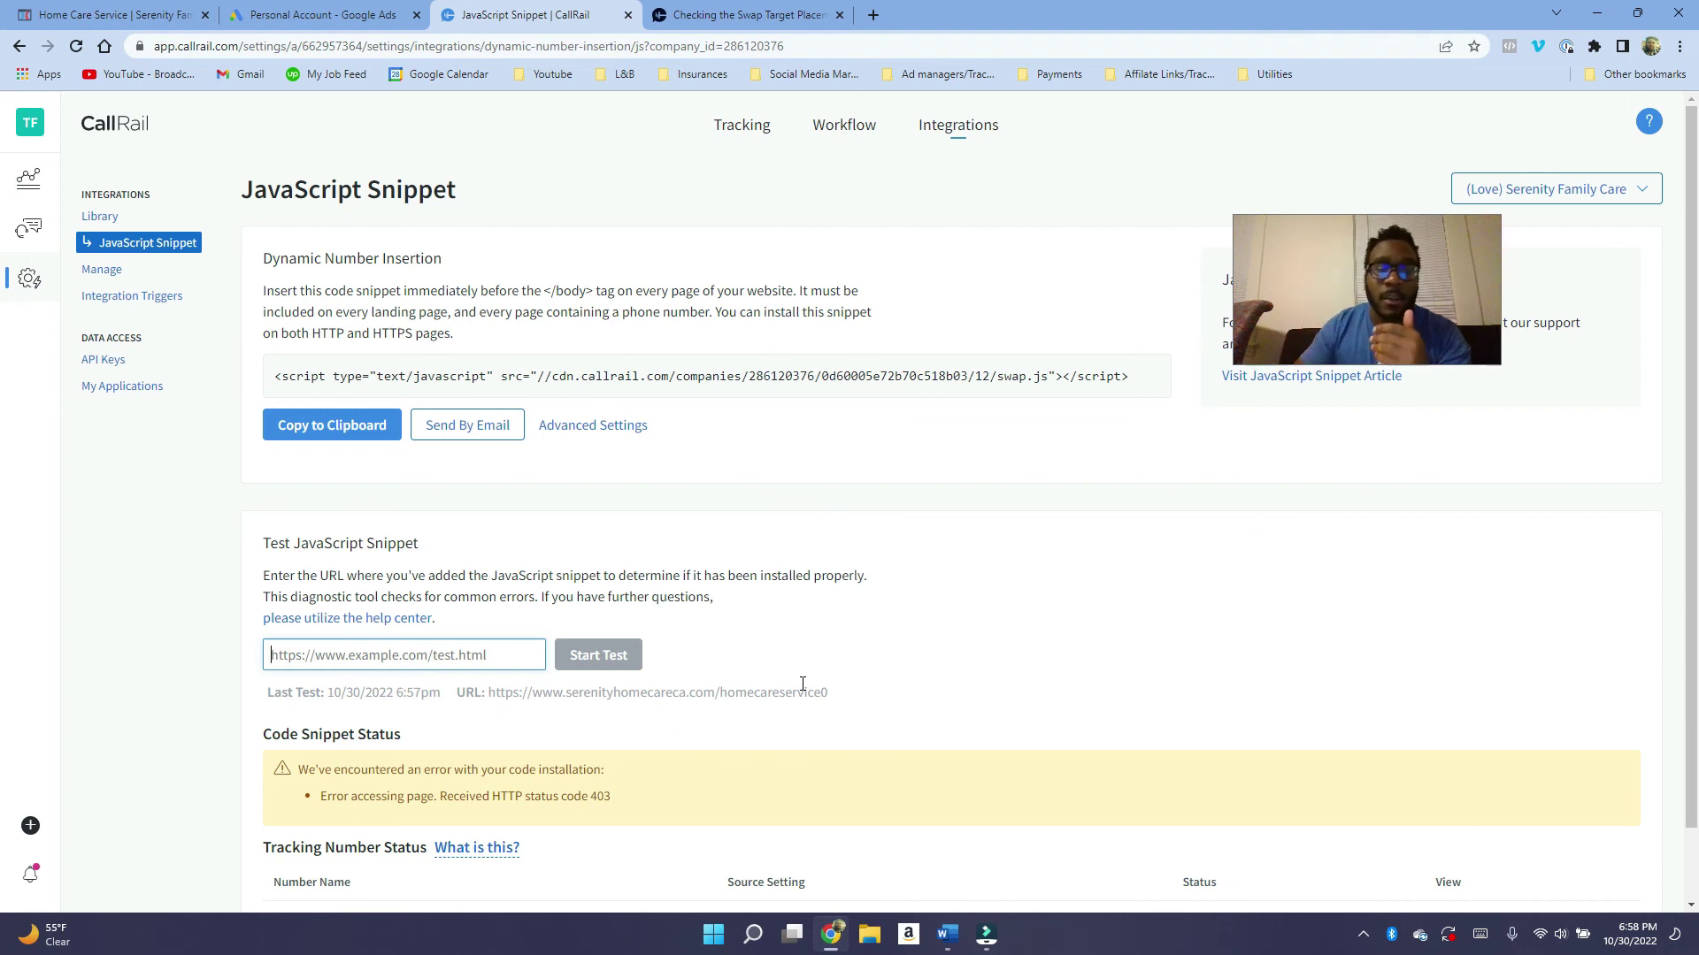
left_click(366, 430)
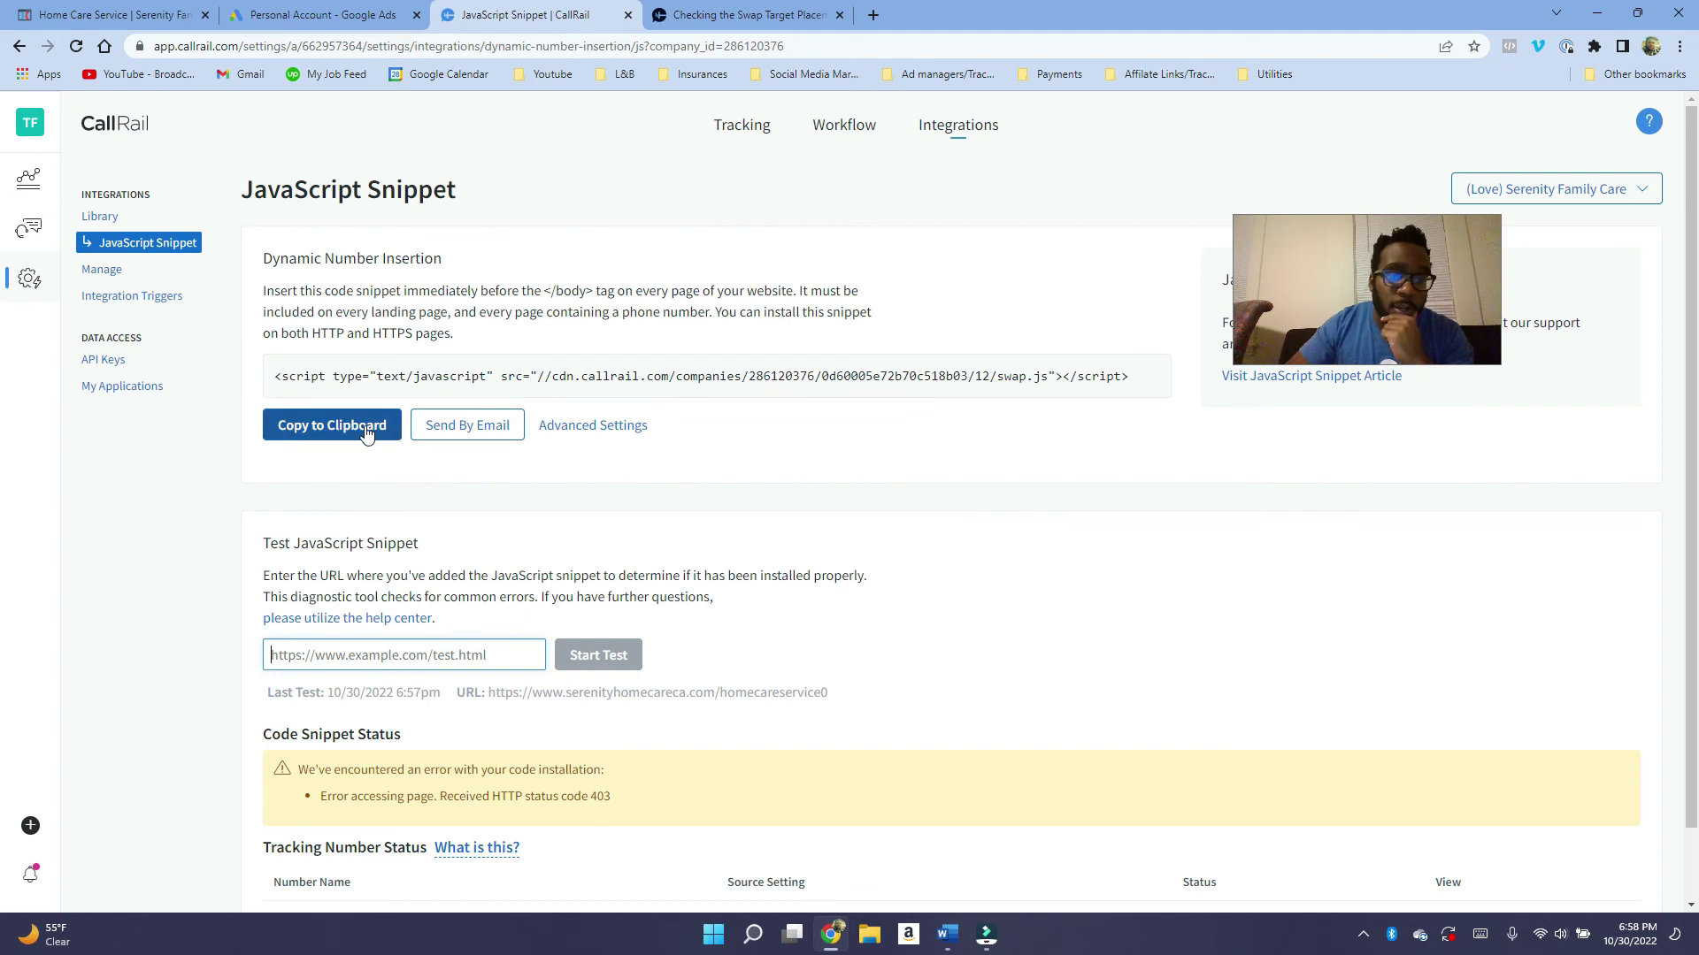
left_click(366, 431)
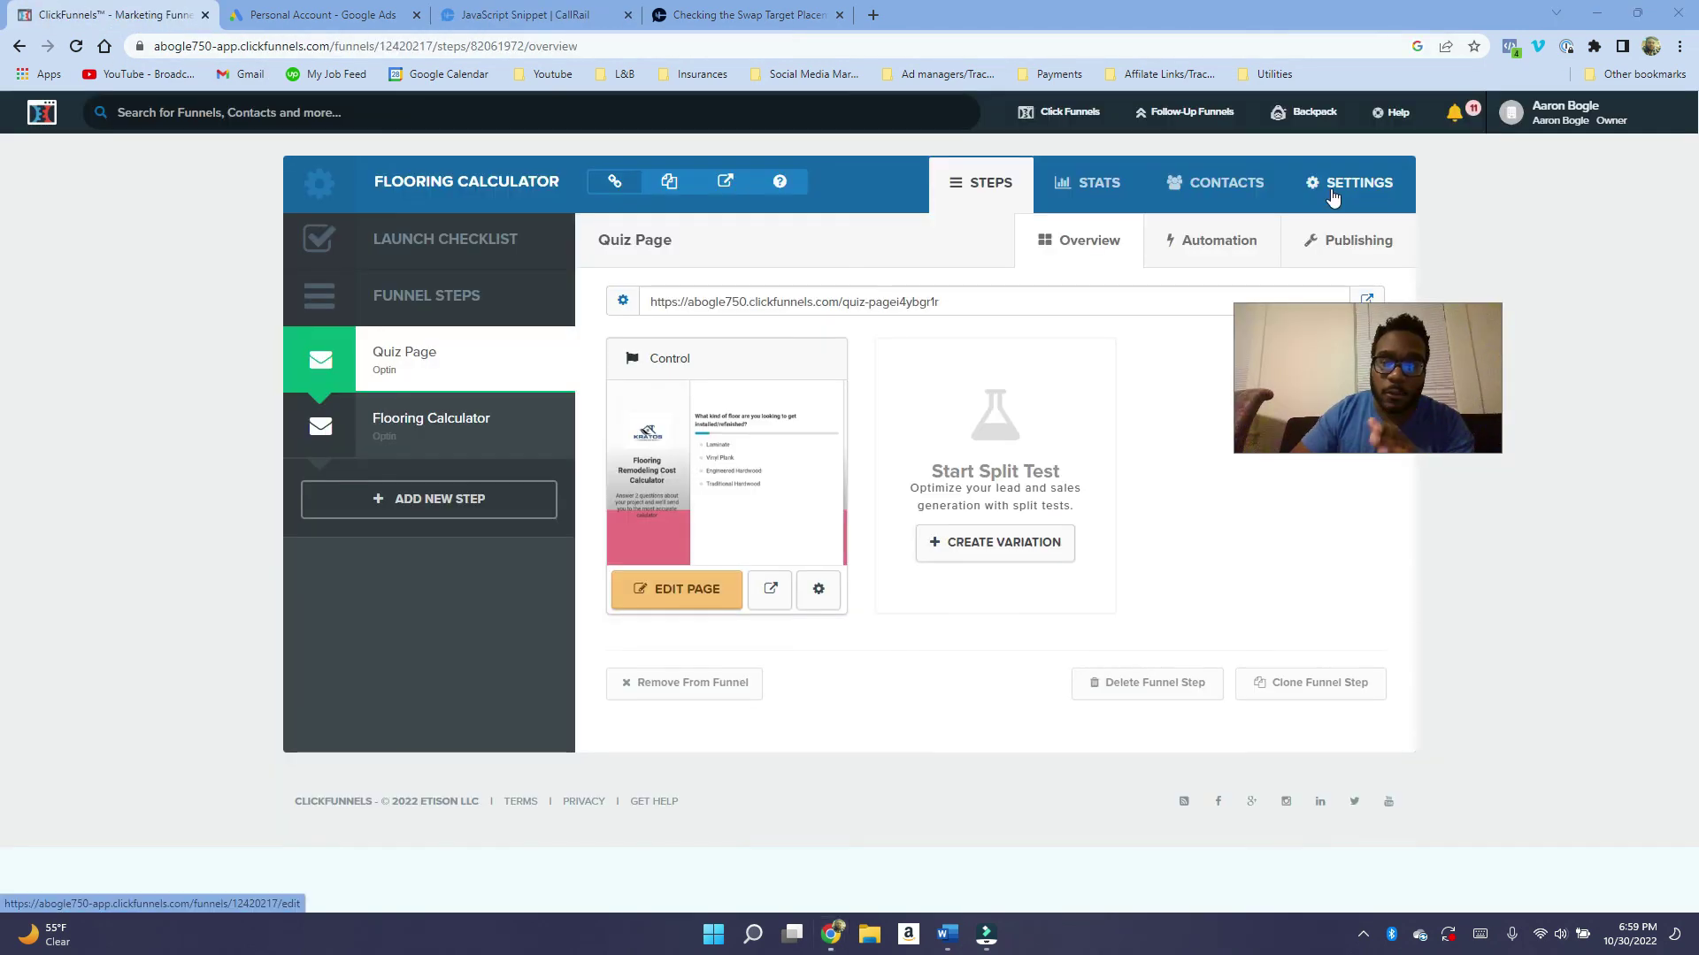
left_click(1334, 197)
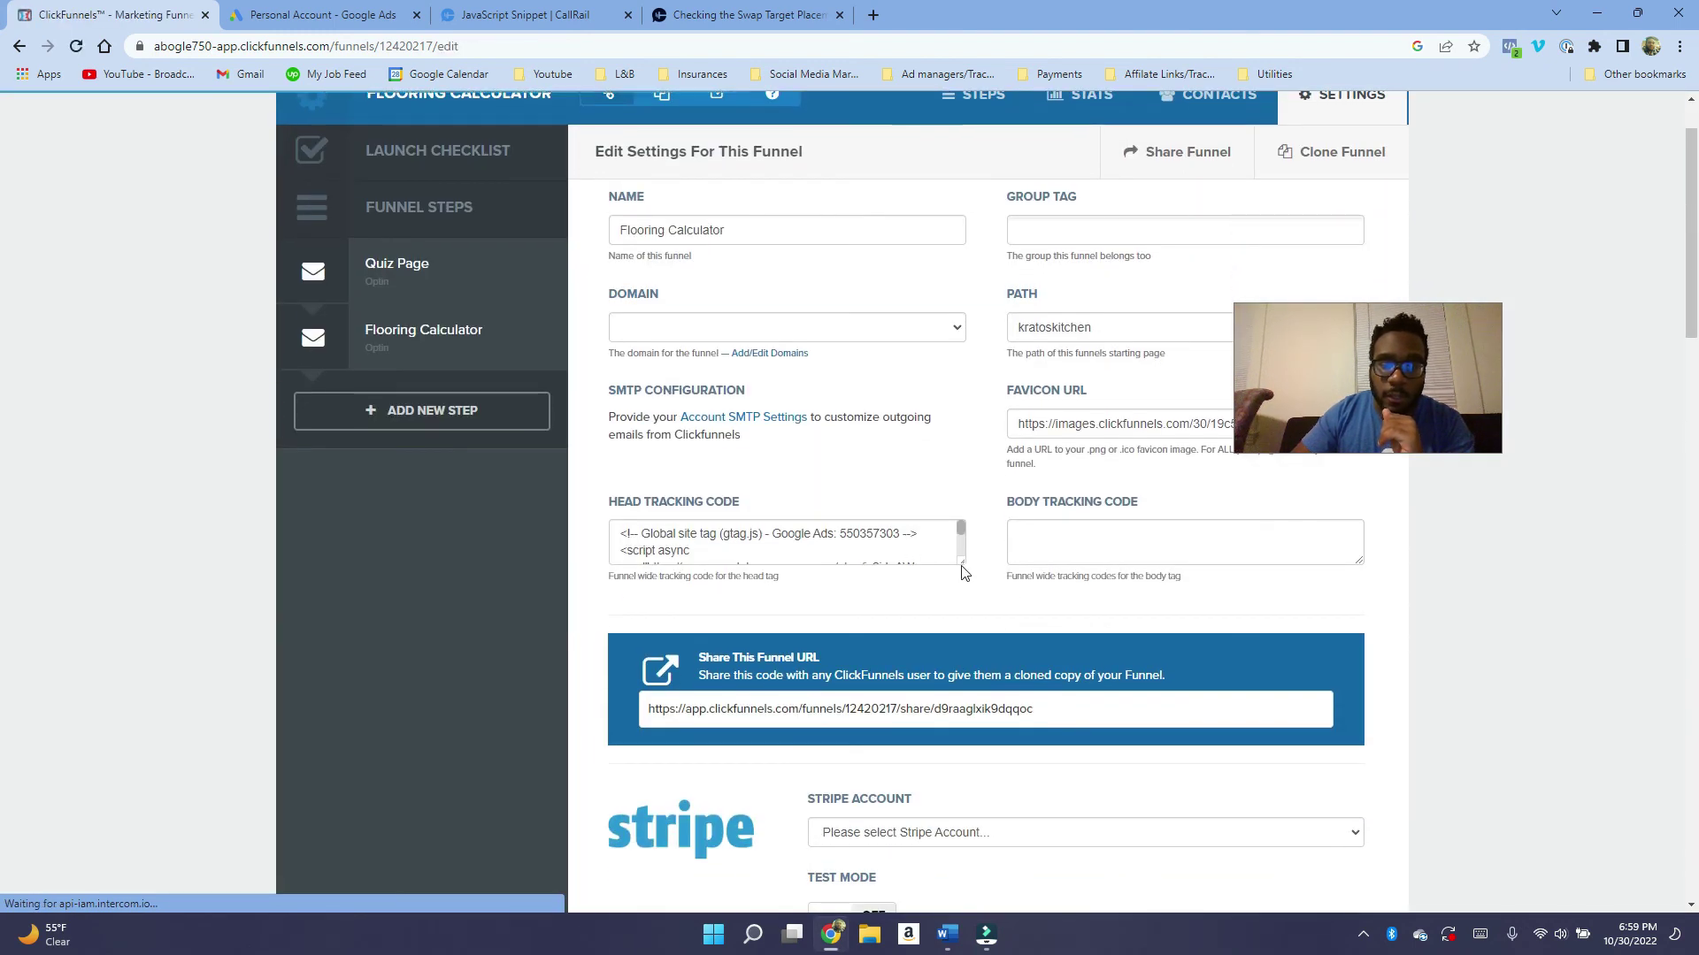
Paste the CallRail swap.js tag on a new line below the gtag script in Head Tracking Code.
left_click(955, 554)
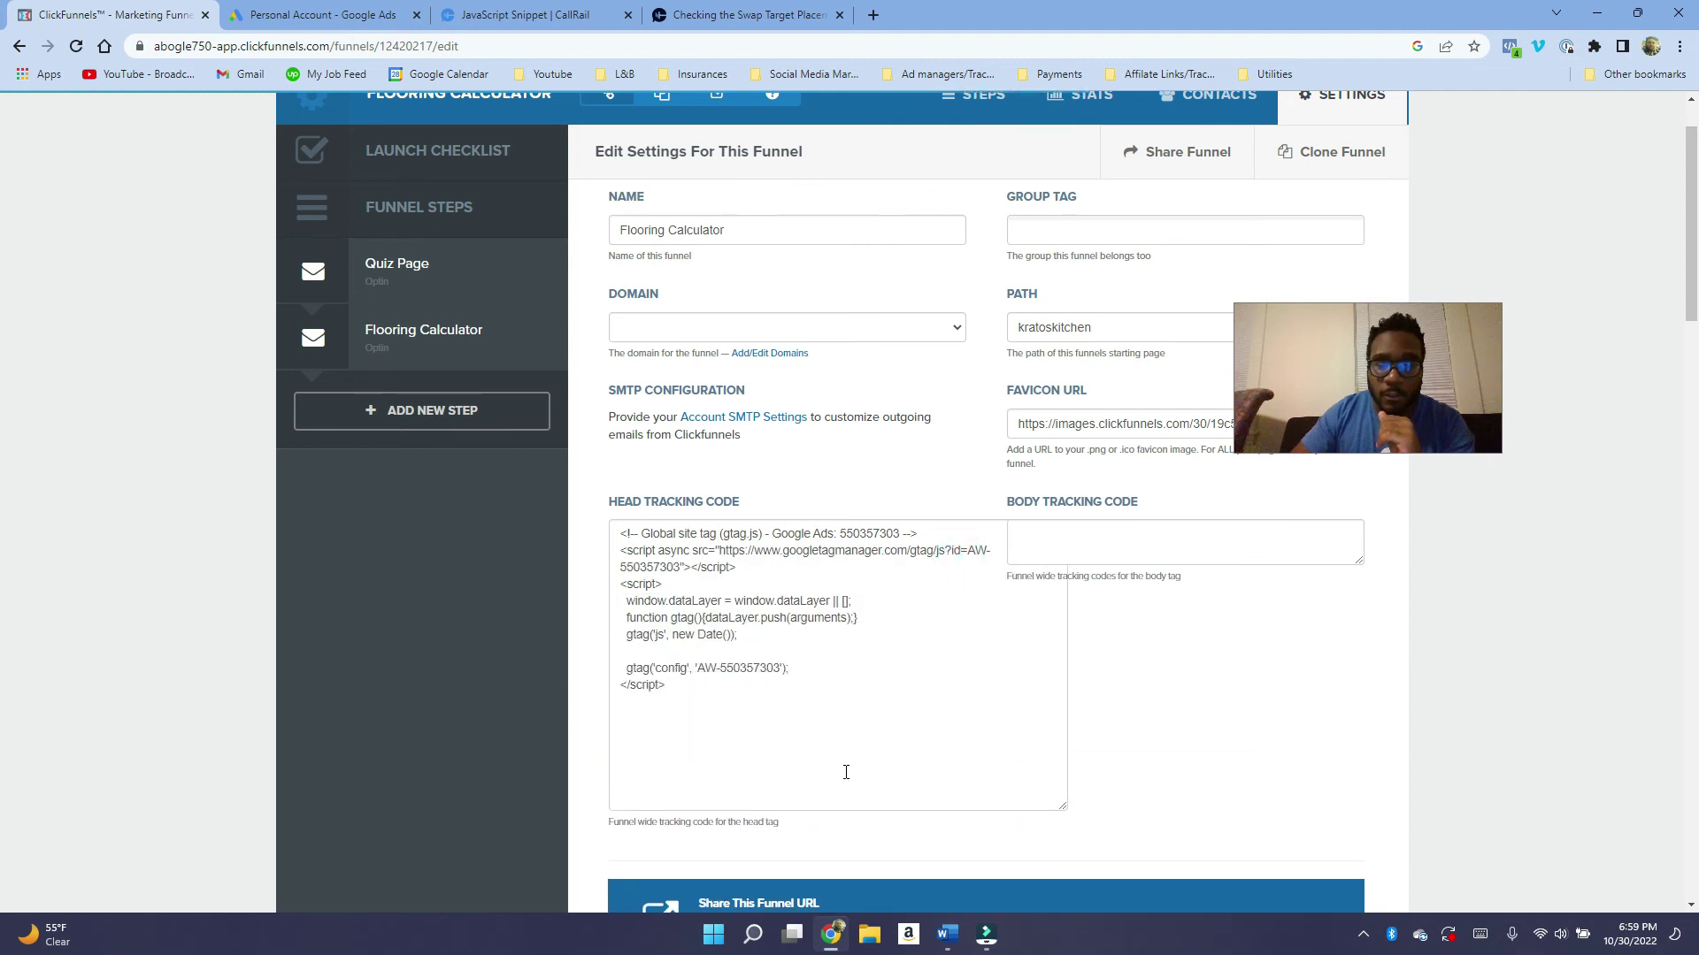
left_click(637, 735)
key("Return")
key("Return")
key("ctrl+v")
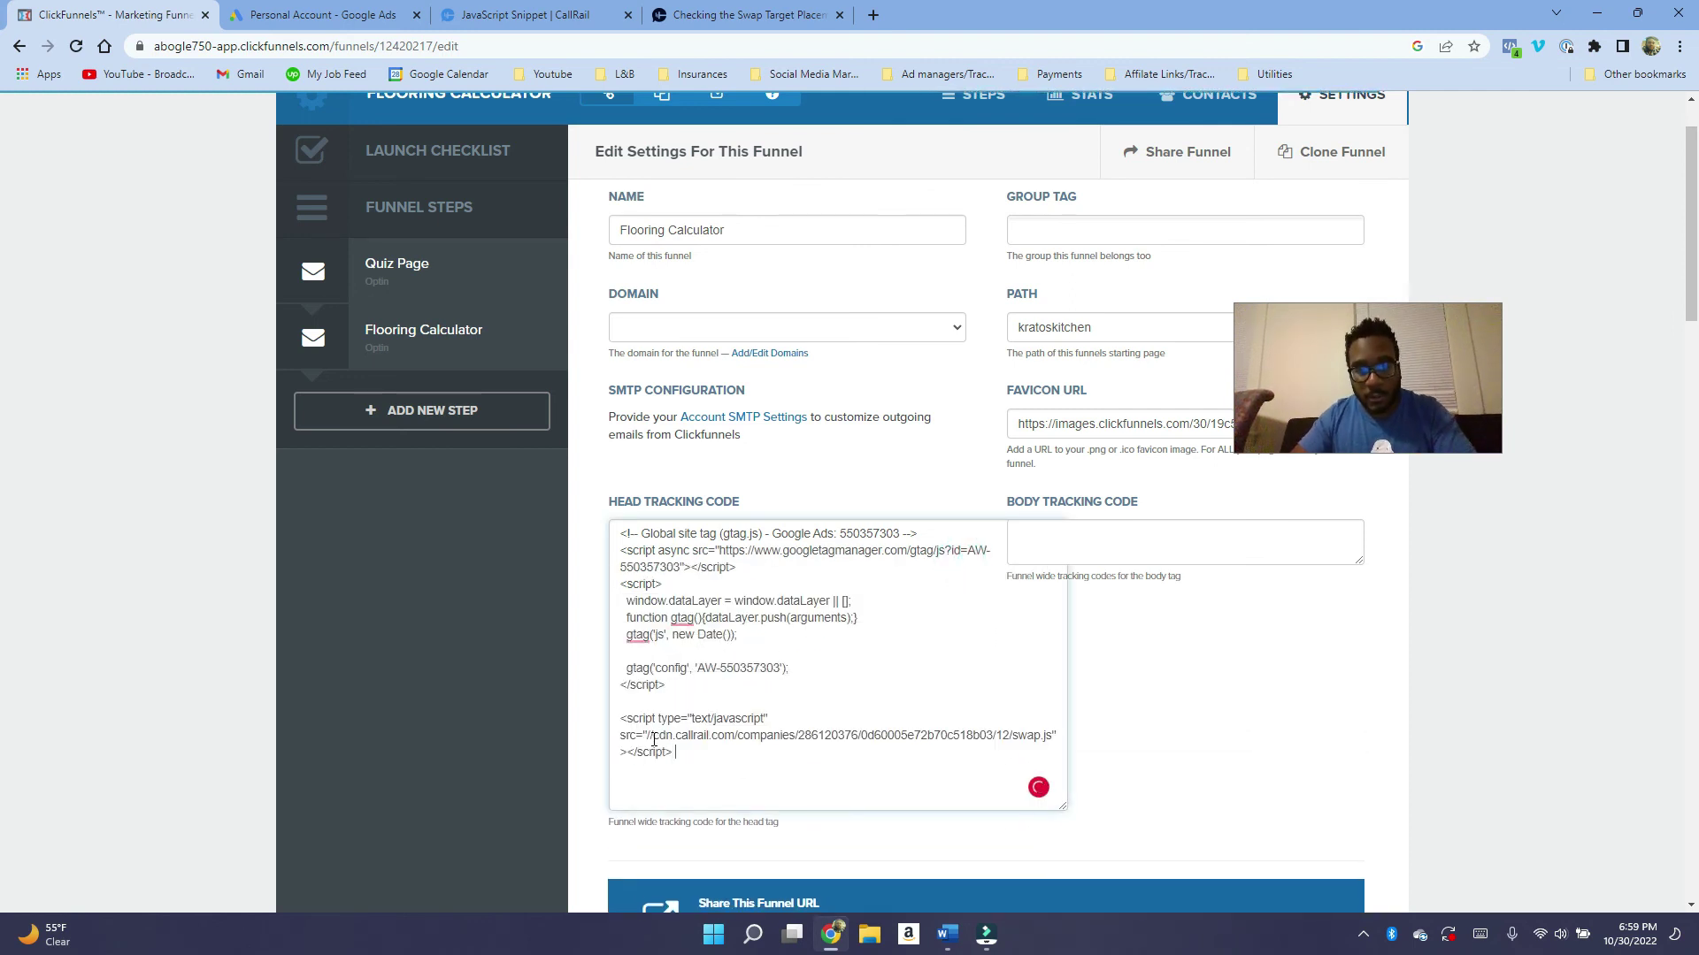
left_click(1143, 560)
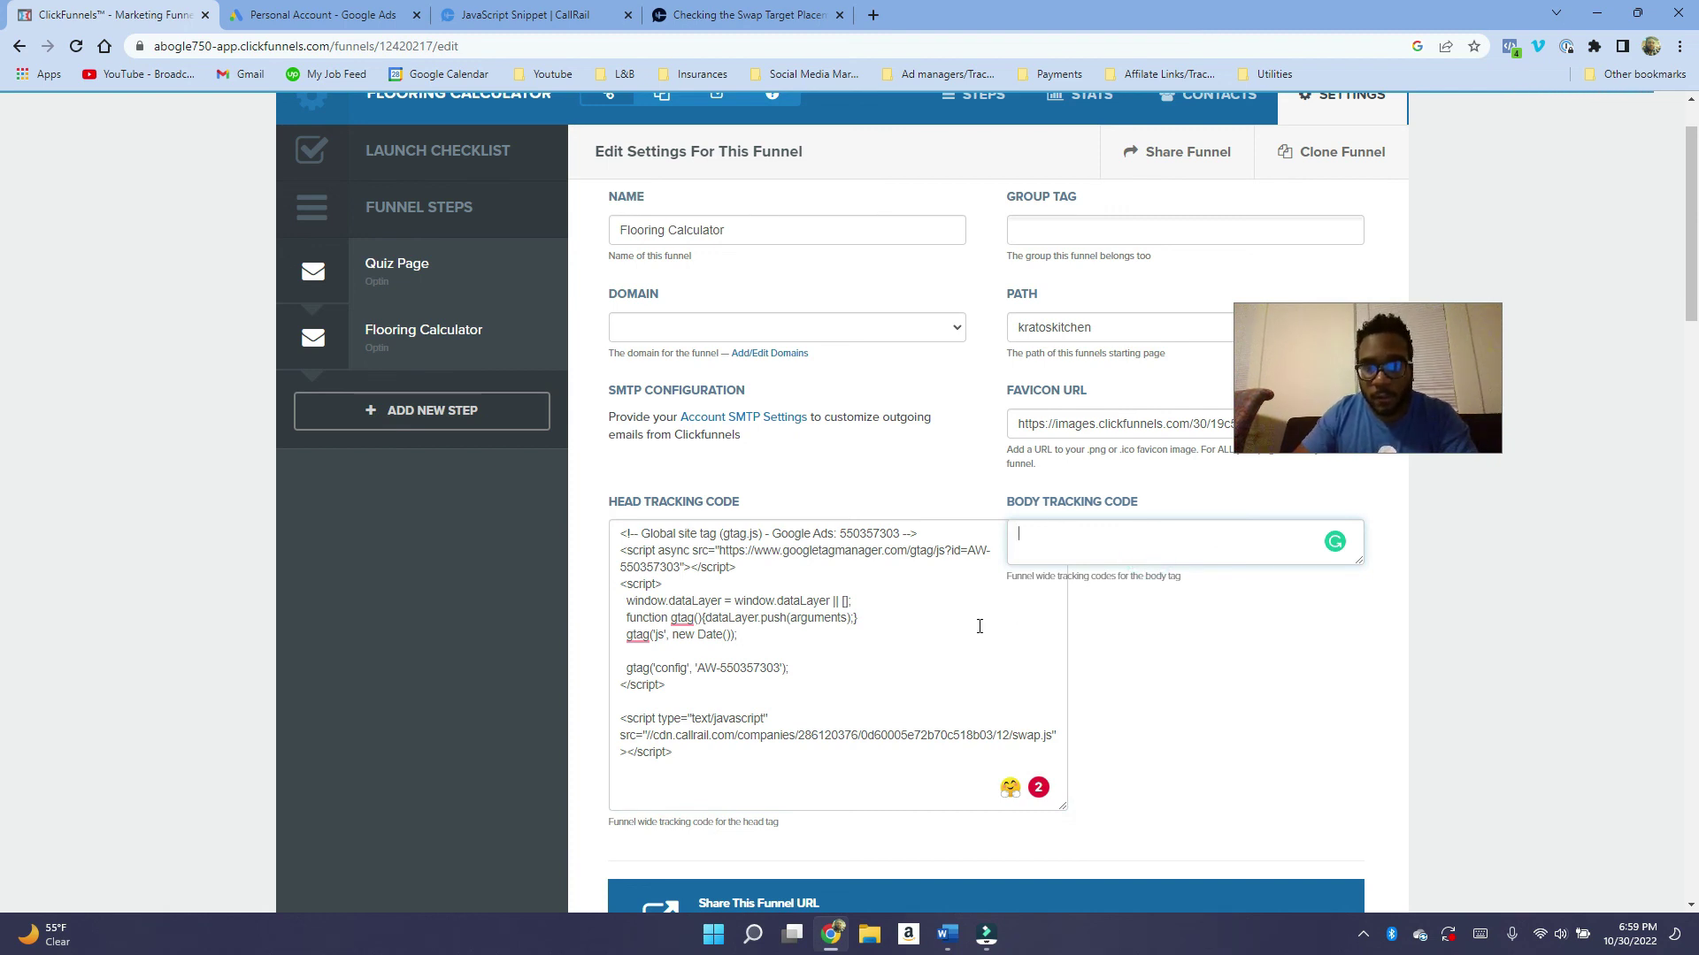
left_click(889, 601)
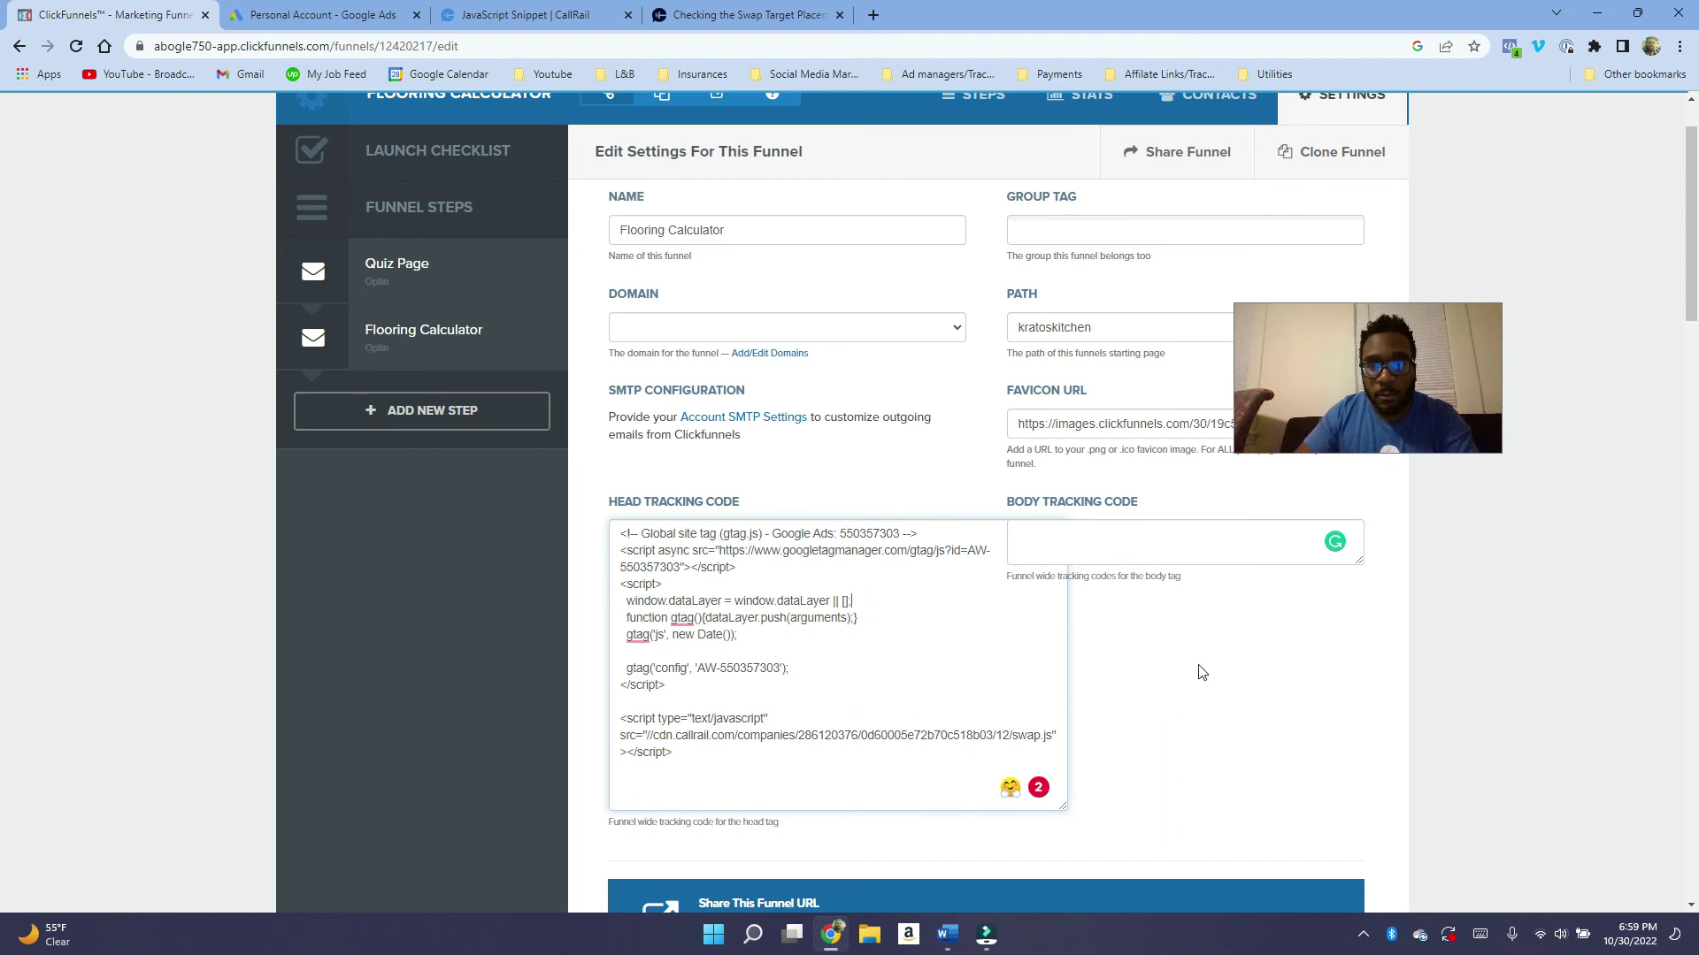
left_click(525, 14)
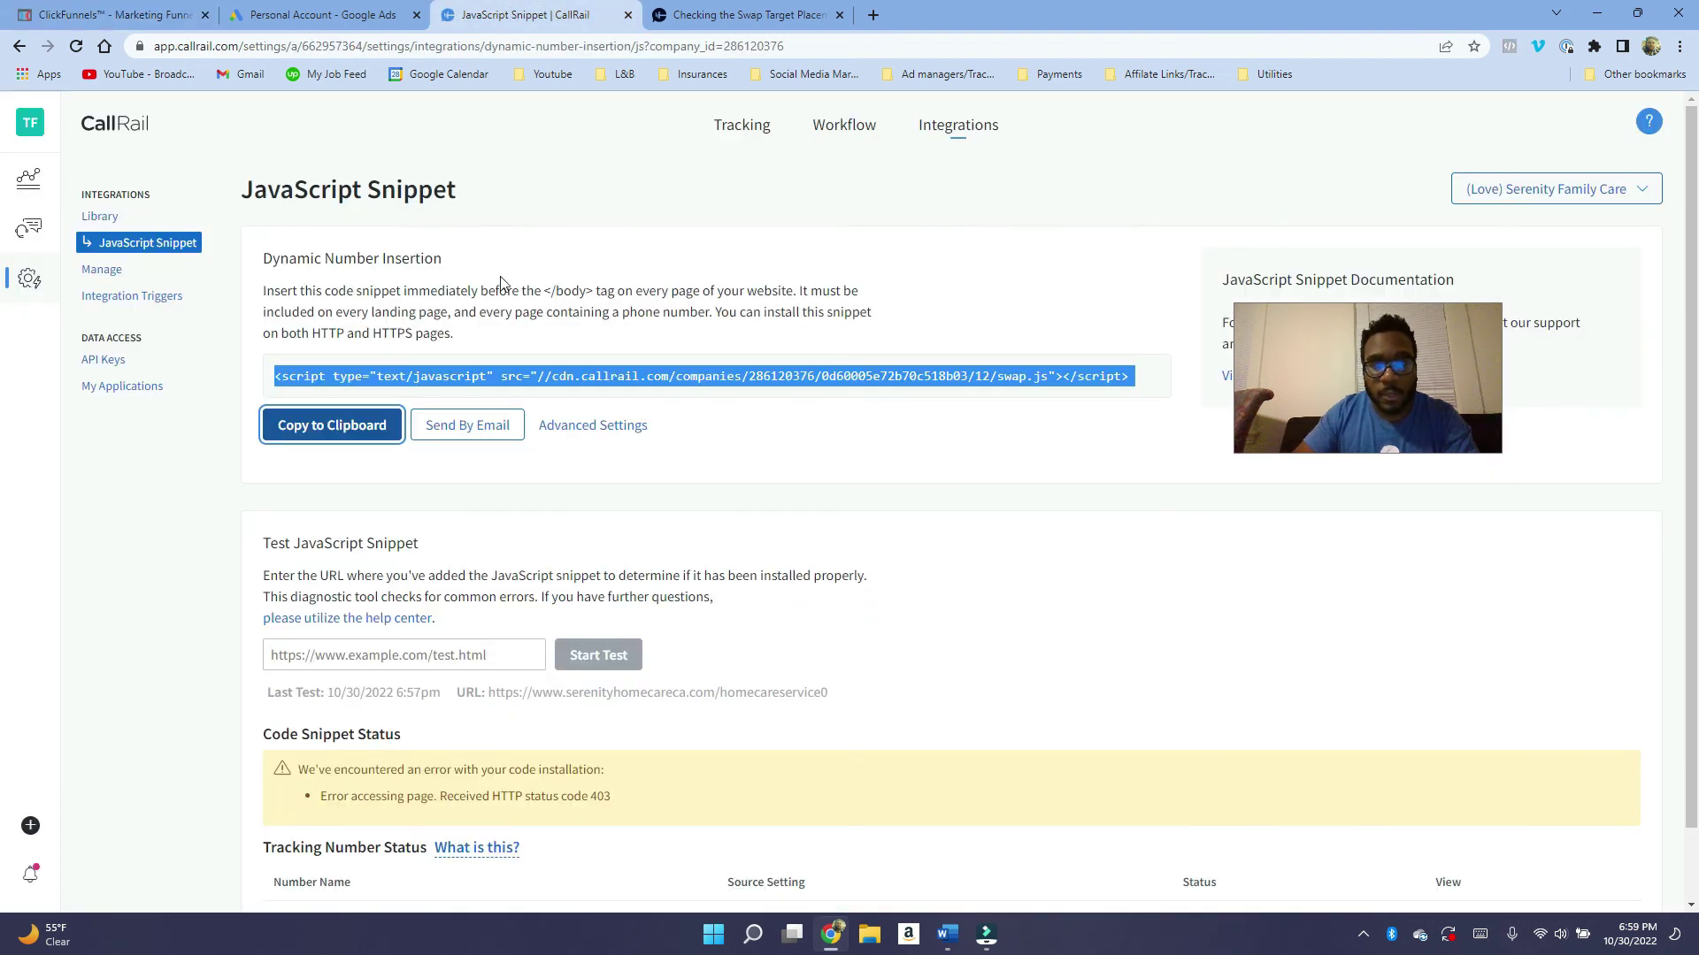
left_click_drag(439, 291, 609, 292)
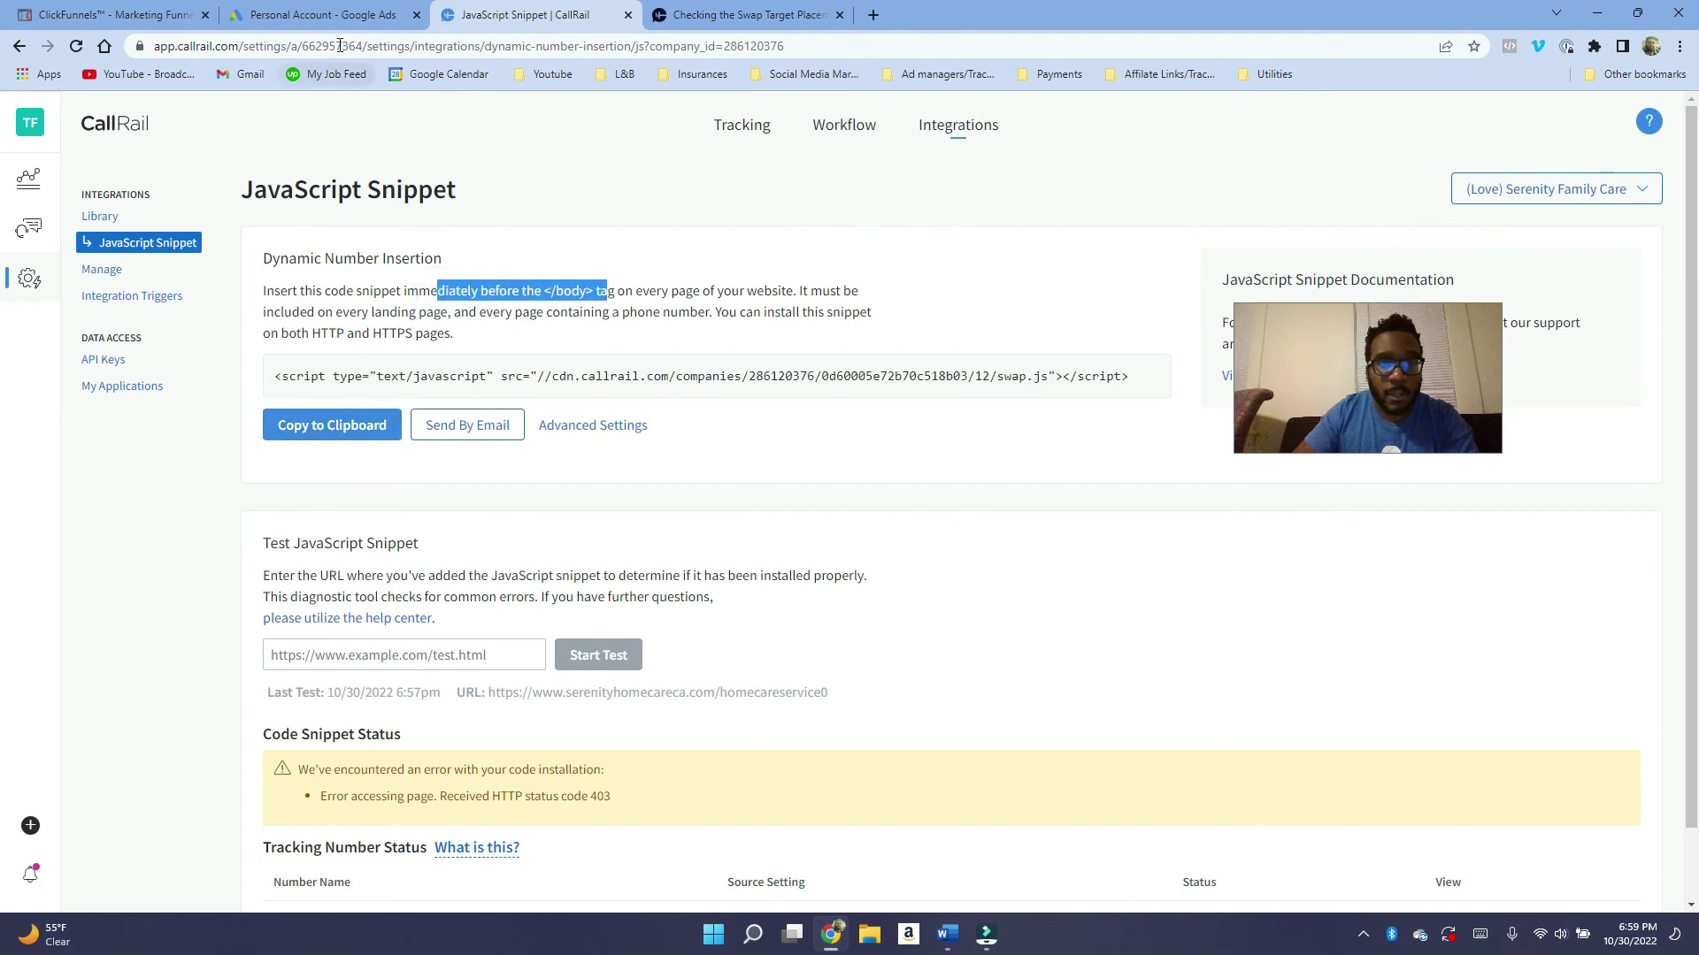
left_click(344, 15)
left_click(530, 11)
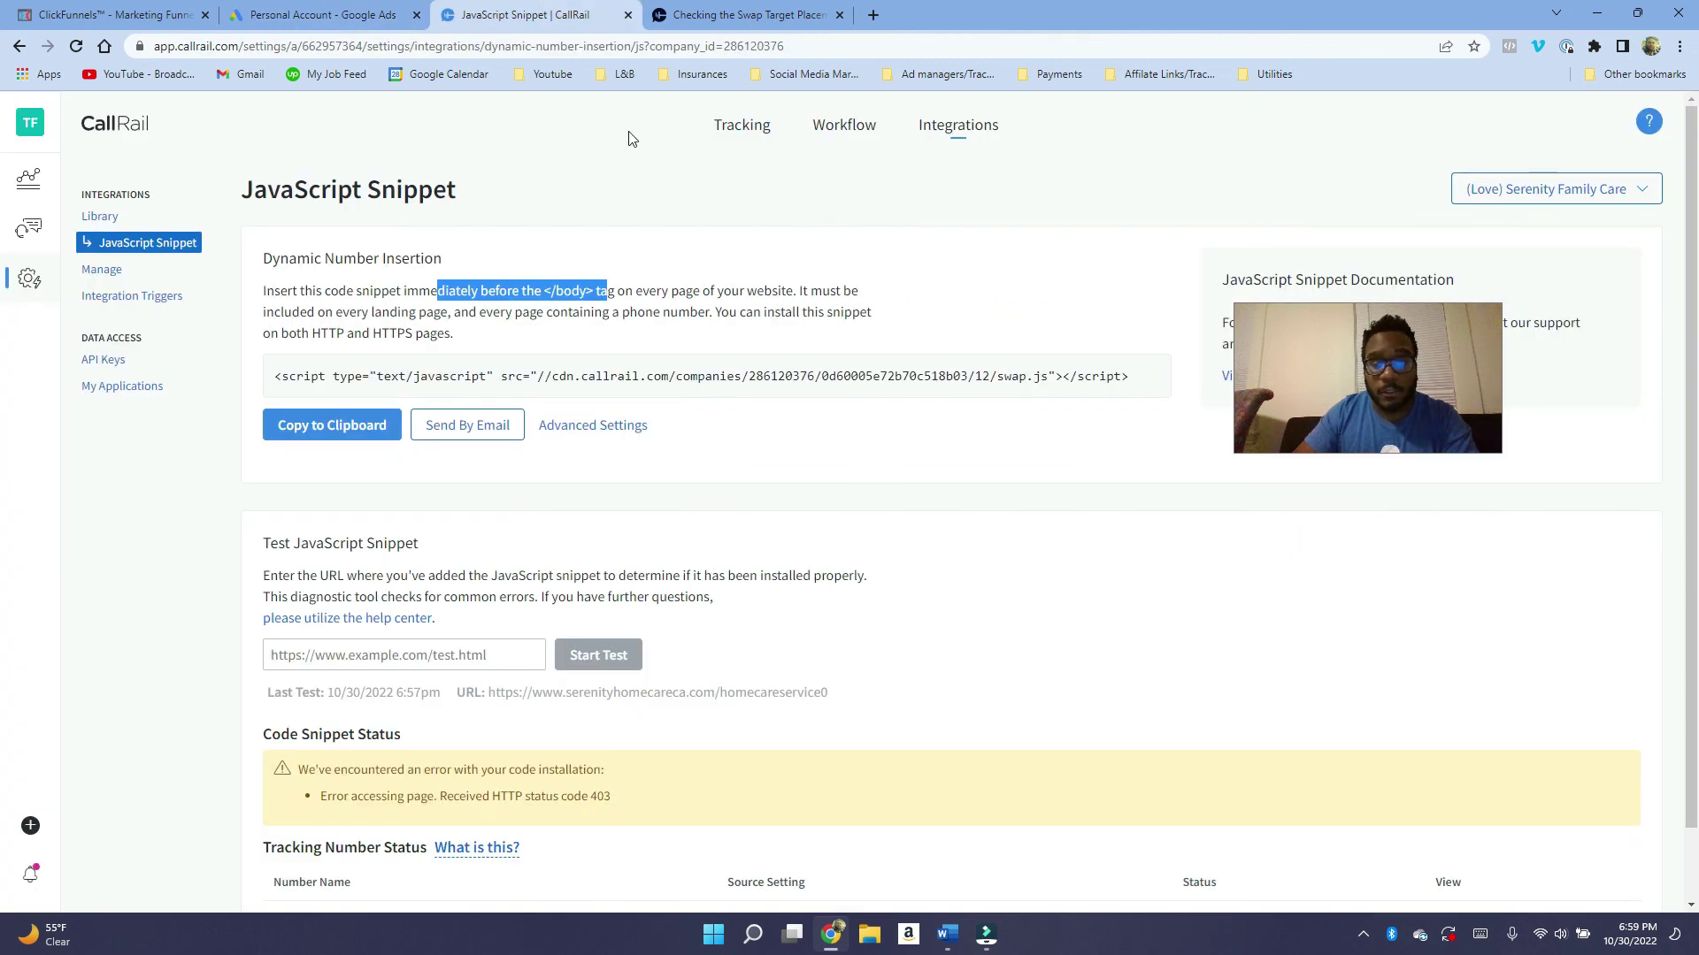
scroll(650, 343, "down", 1)
scroll(649, 344, "up", 1)
scroll(651, 345, "down", 1)
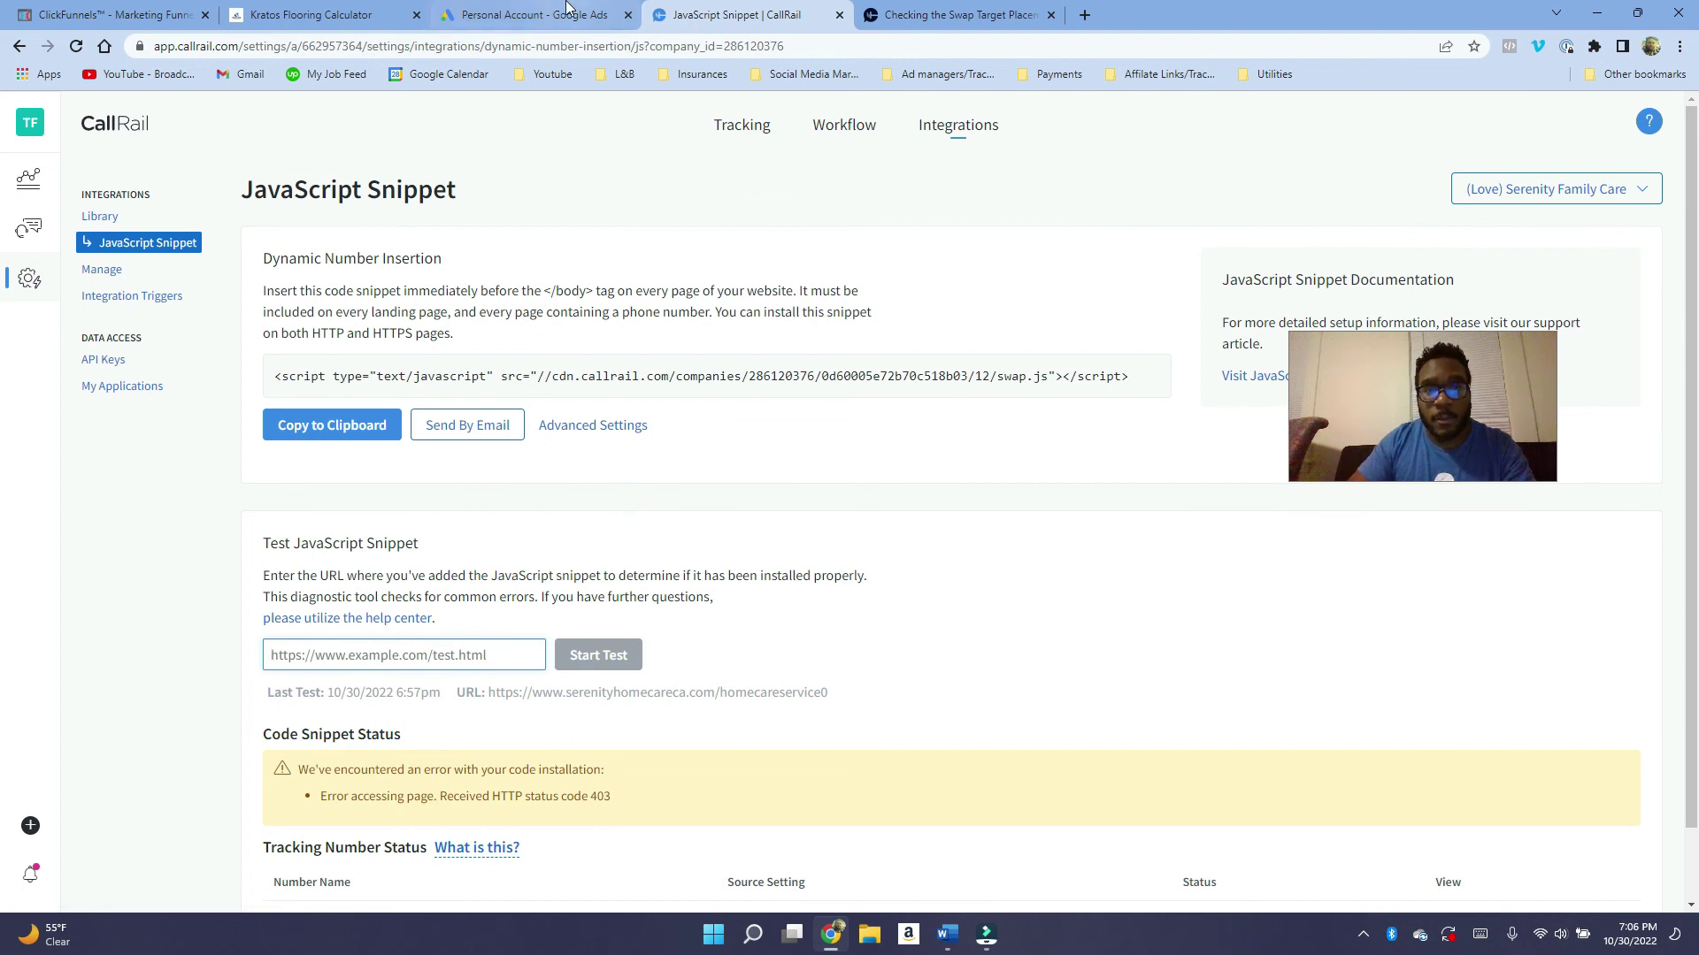
mouse_move(567, 7)
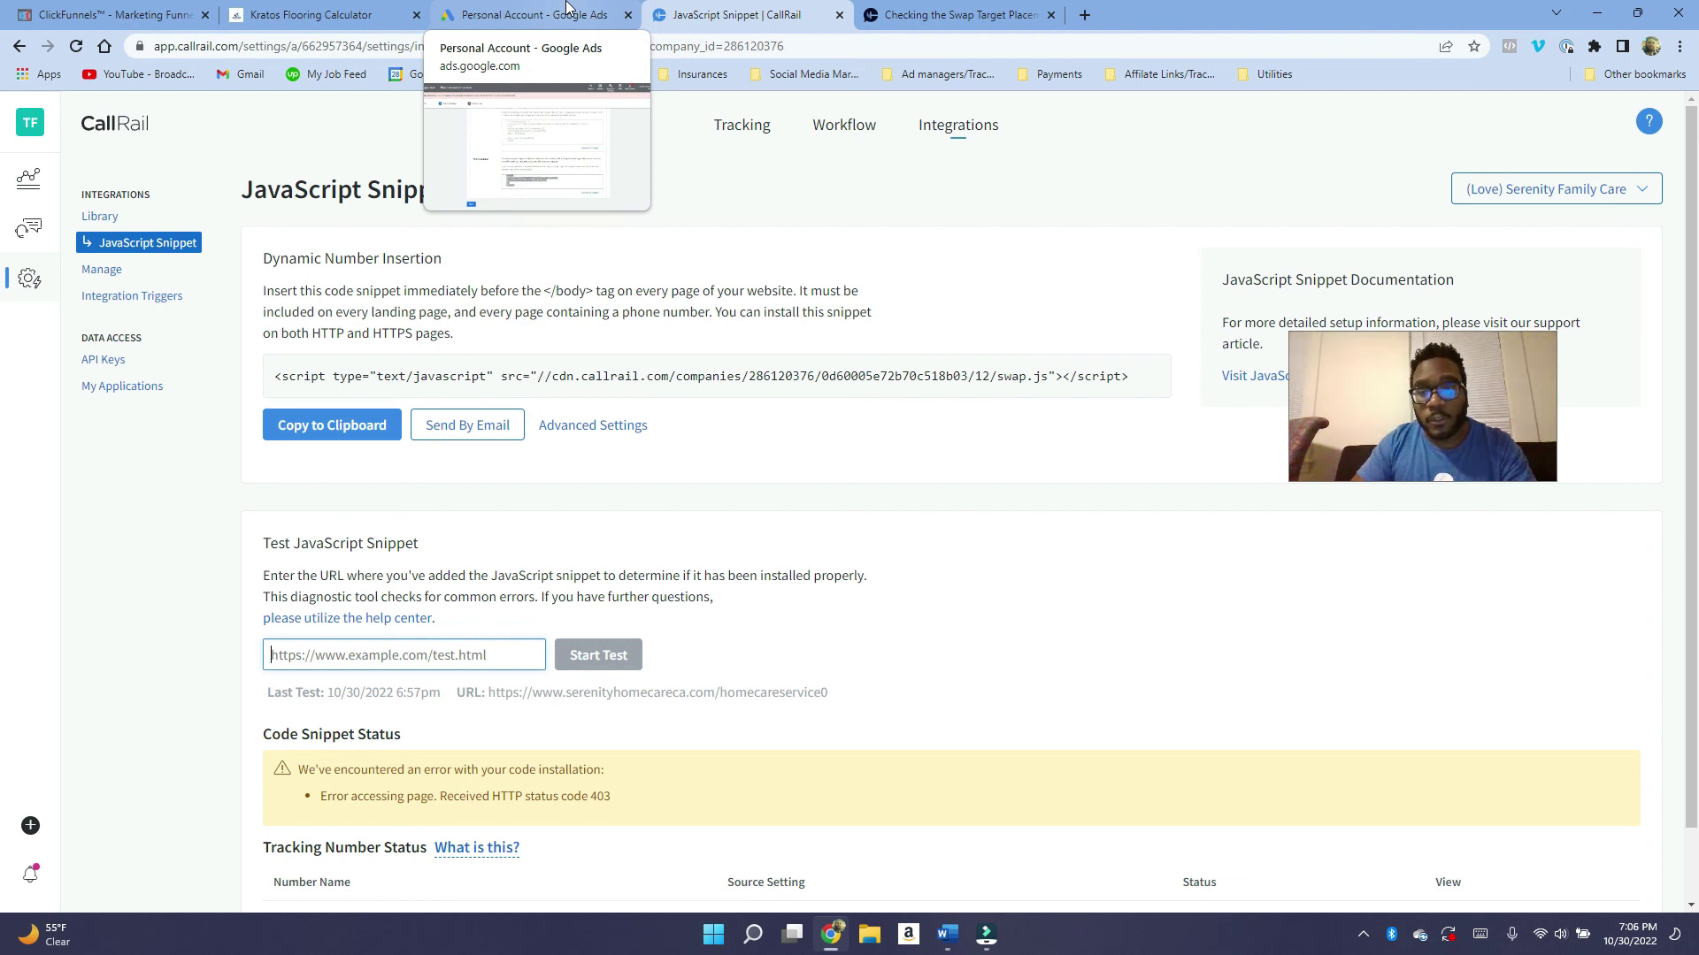
left_click(567, 7)
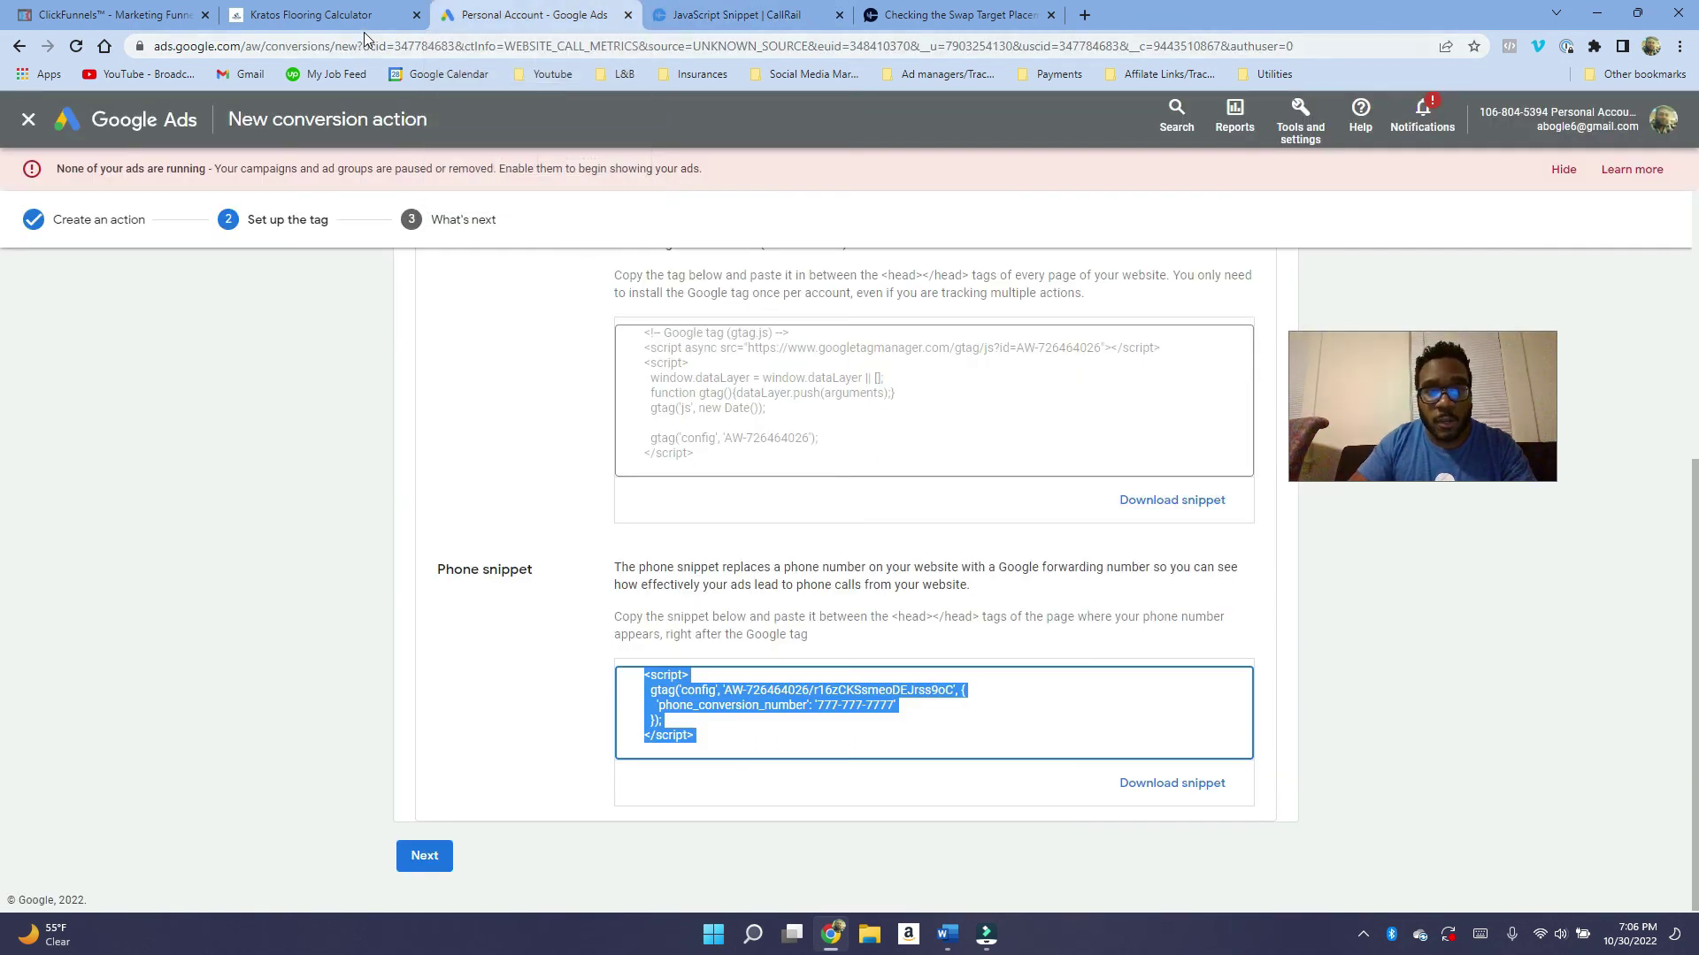
left_click(881, 713)
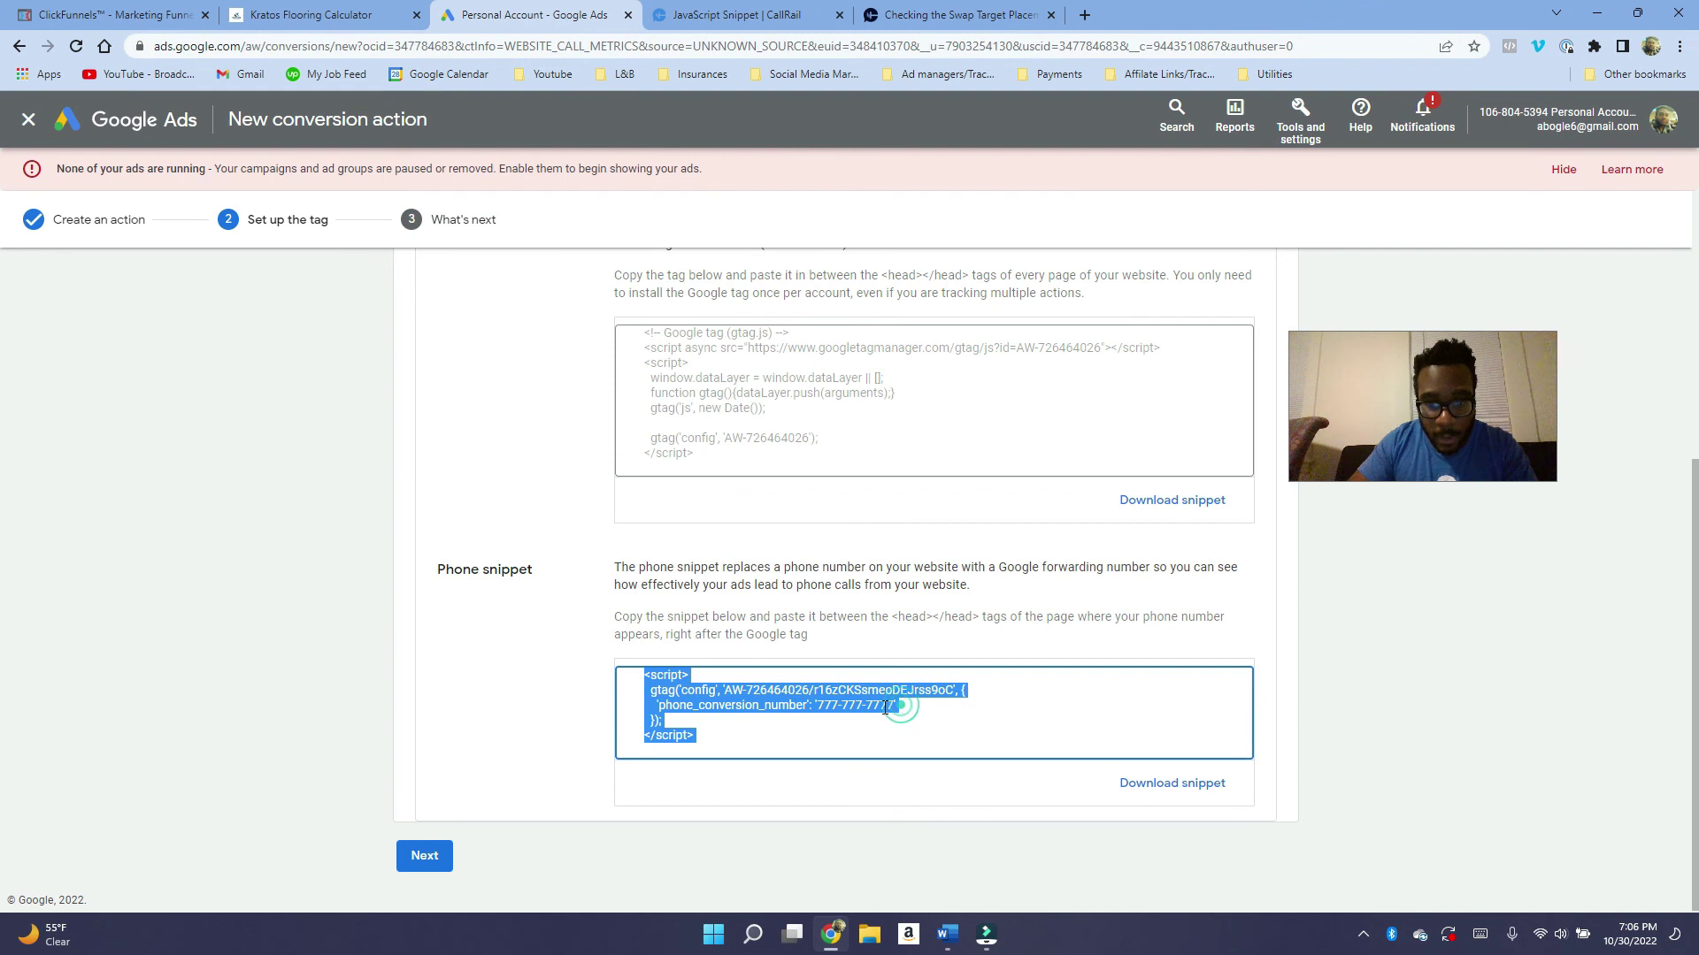
left_click(882, 706)
left_click_drag(815, 706, 885, 705)
key("ctrl+a")
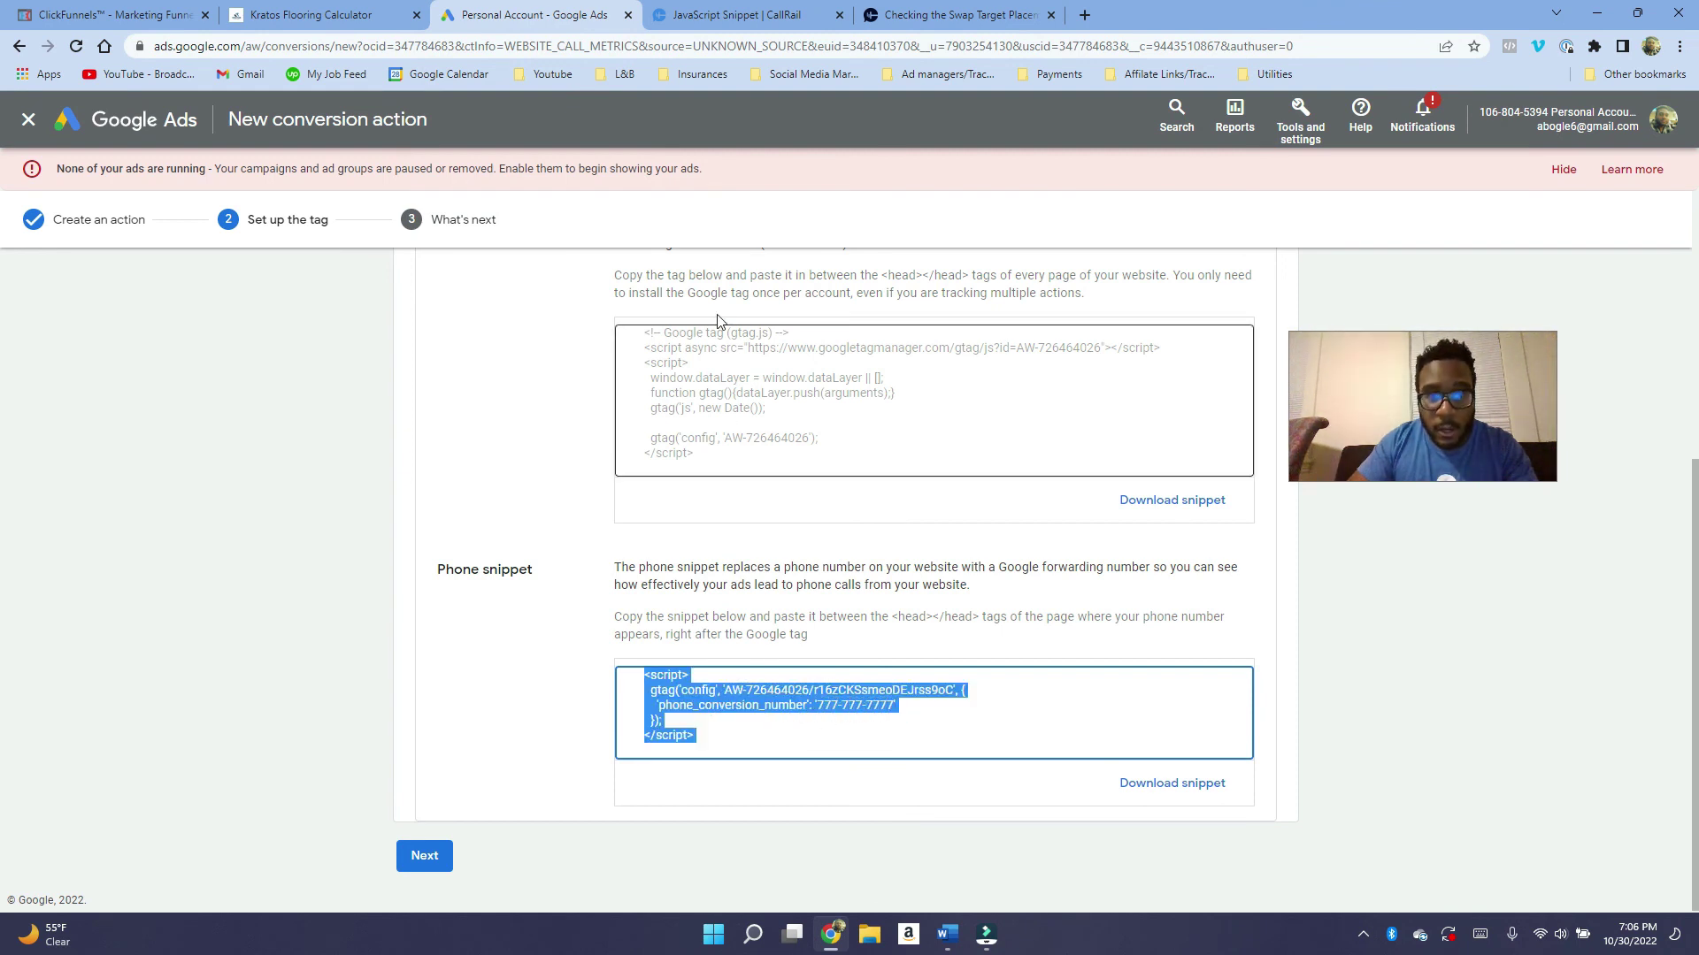
left_click(730, 7)
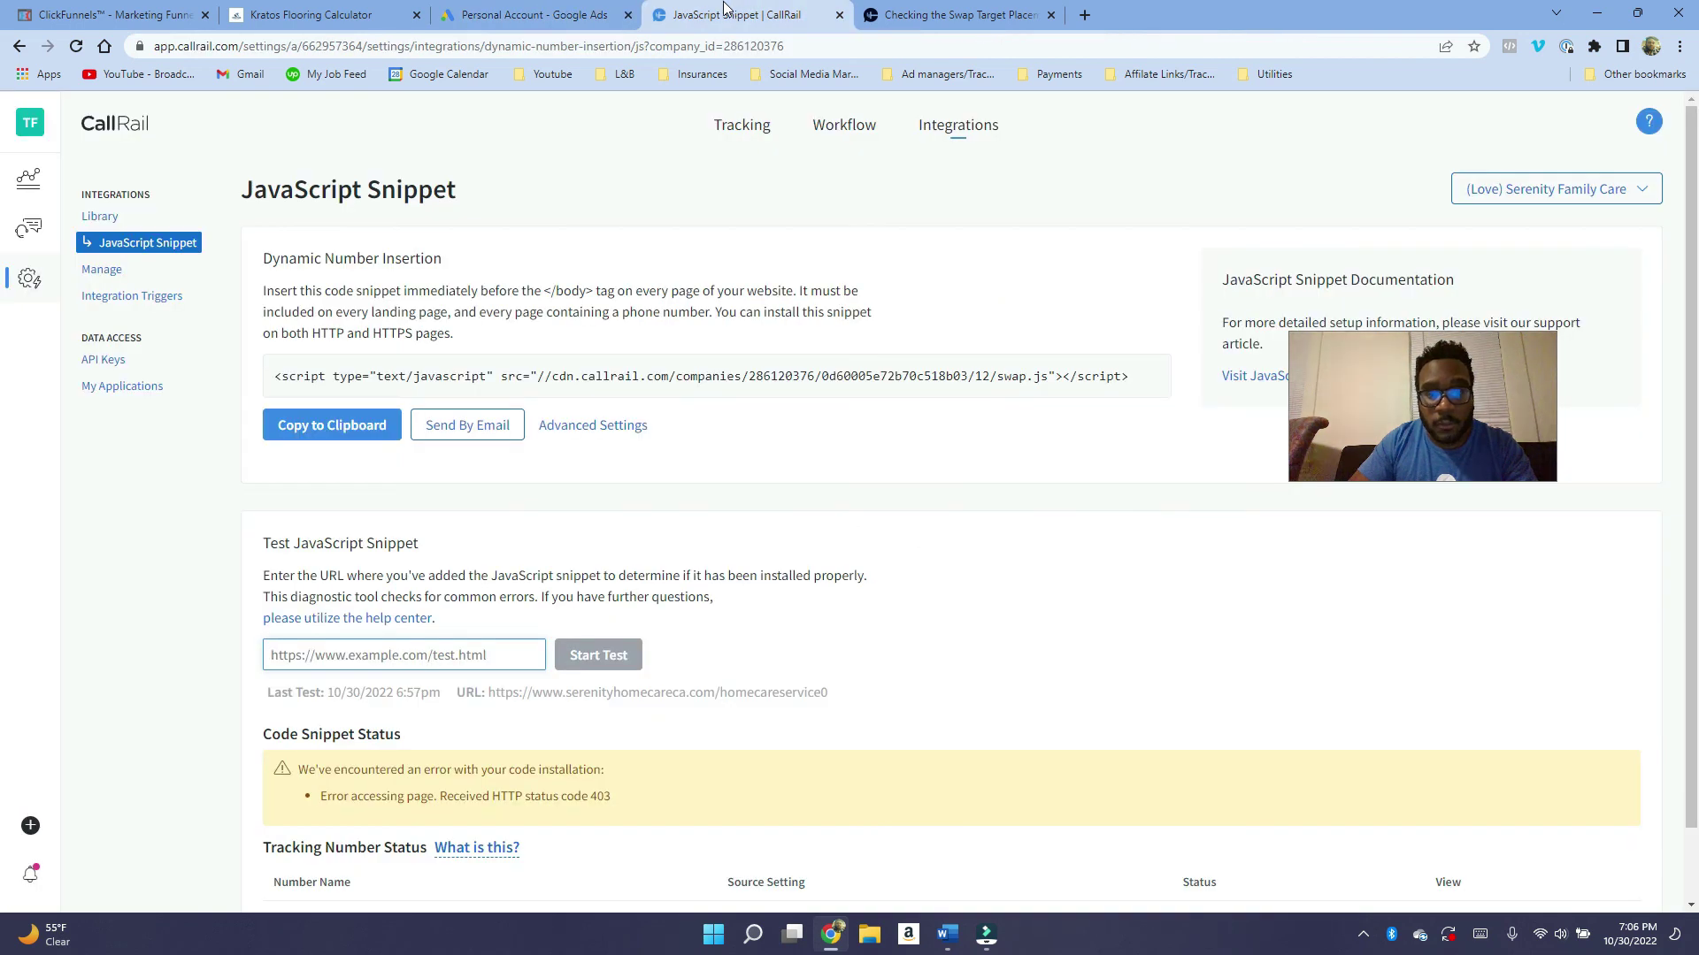
Open a new tab and type a placeholder 555 phone number in the address bar.
left_click(1079, 22)
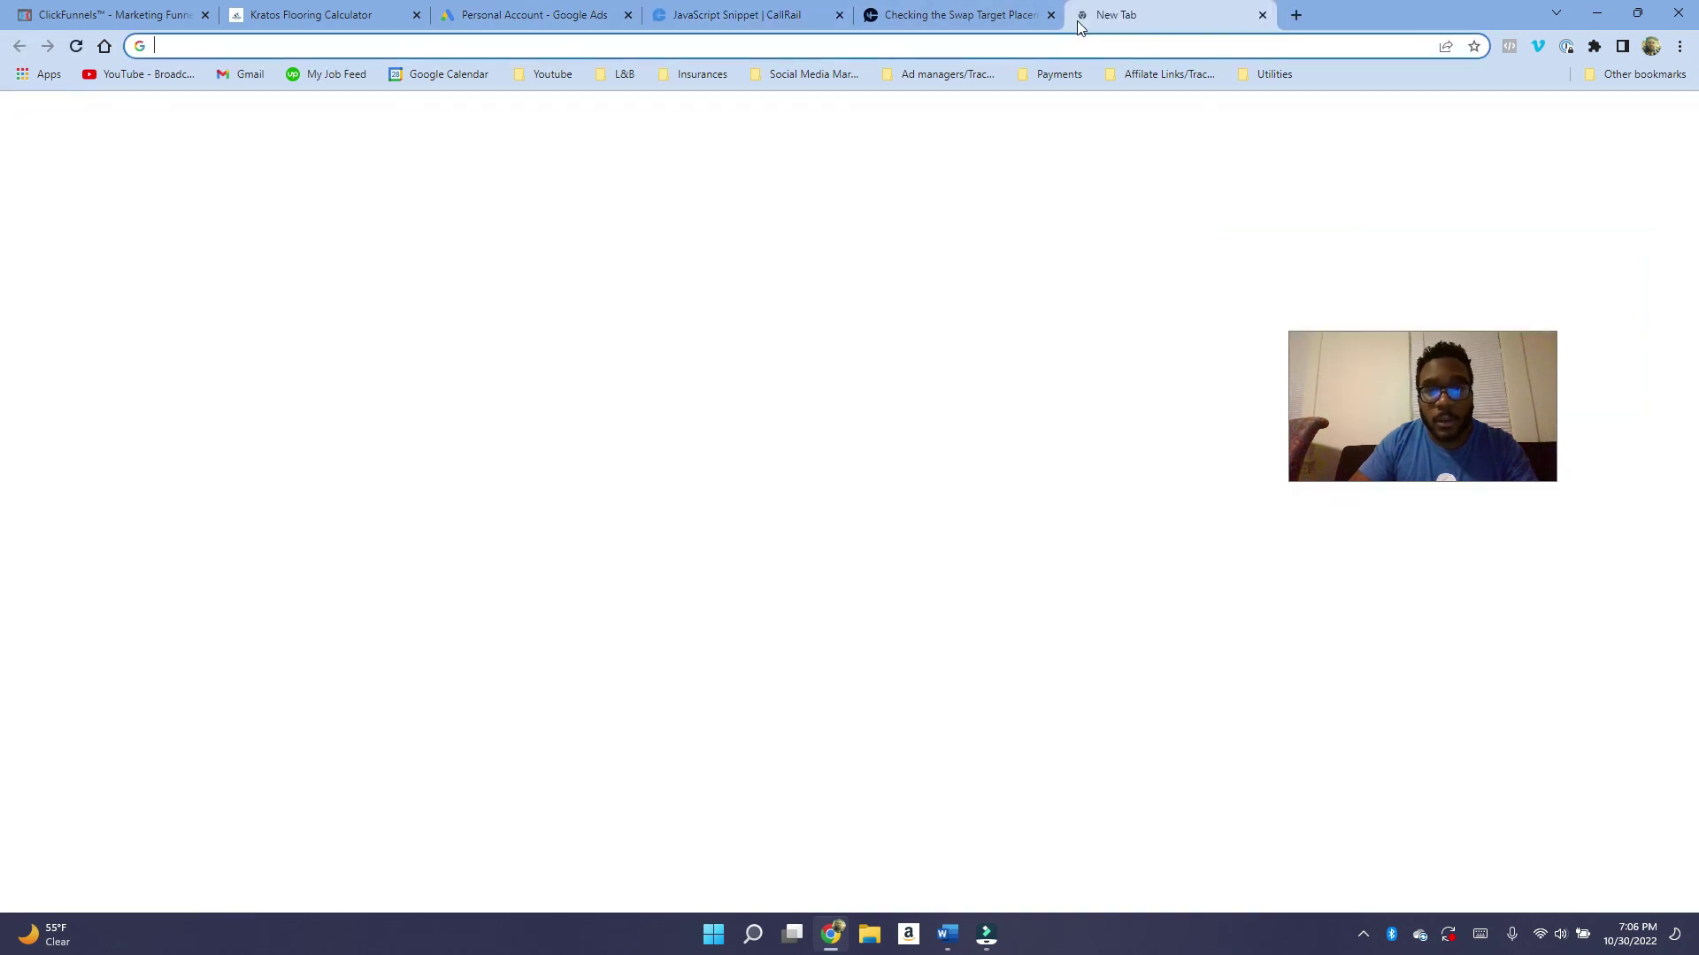
type("555-5")
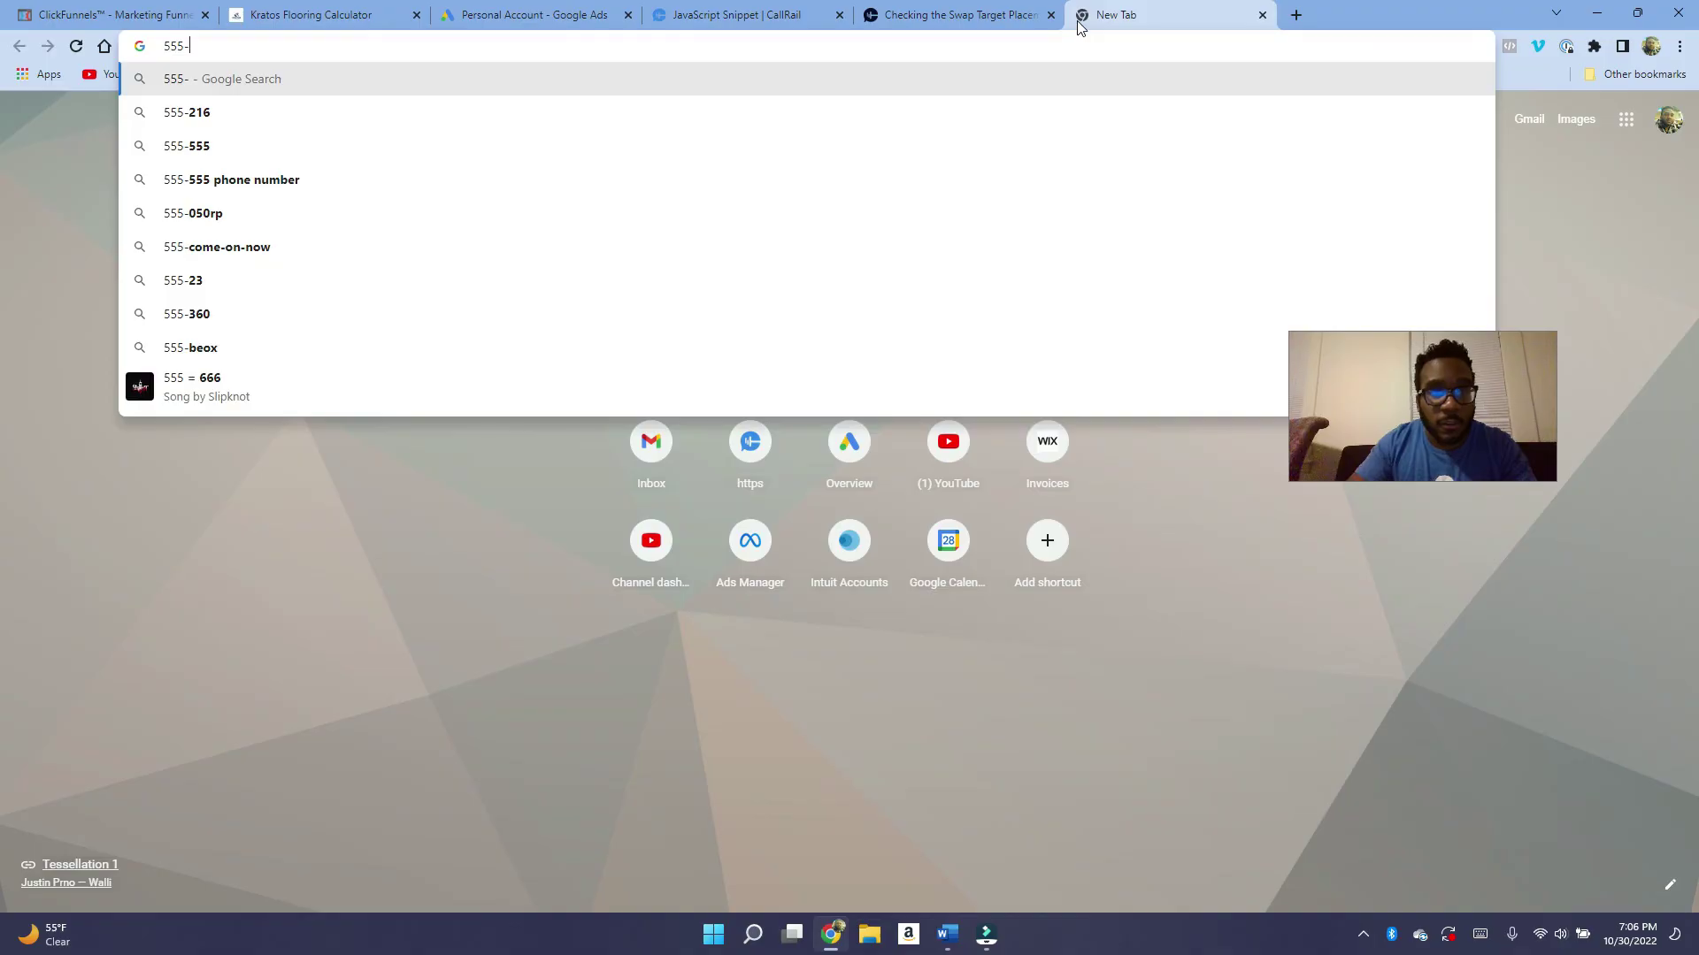
type("55-5555")
key("BackSpace")
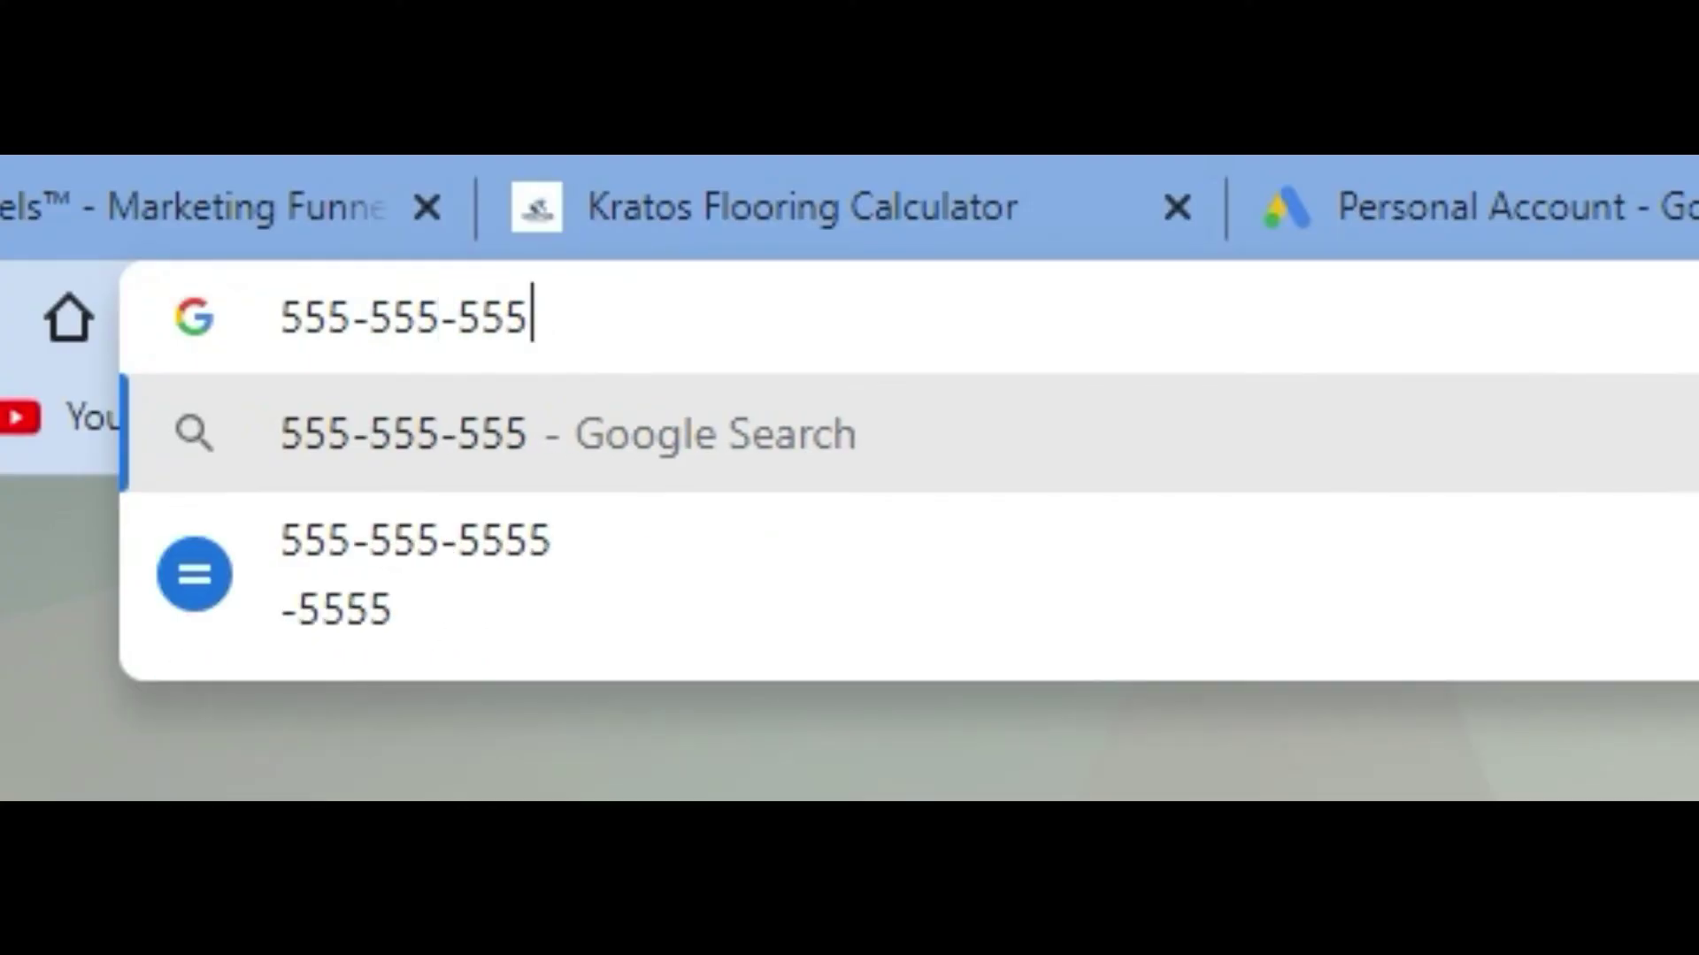
key("BackSpace")
key("BackSpace")
key("BackSpace")
key("BackSpace")
key("BackSpace")
key("BackSpace")
key("BackSpace")
key("BackSpace")
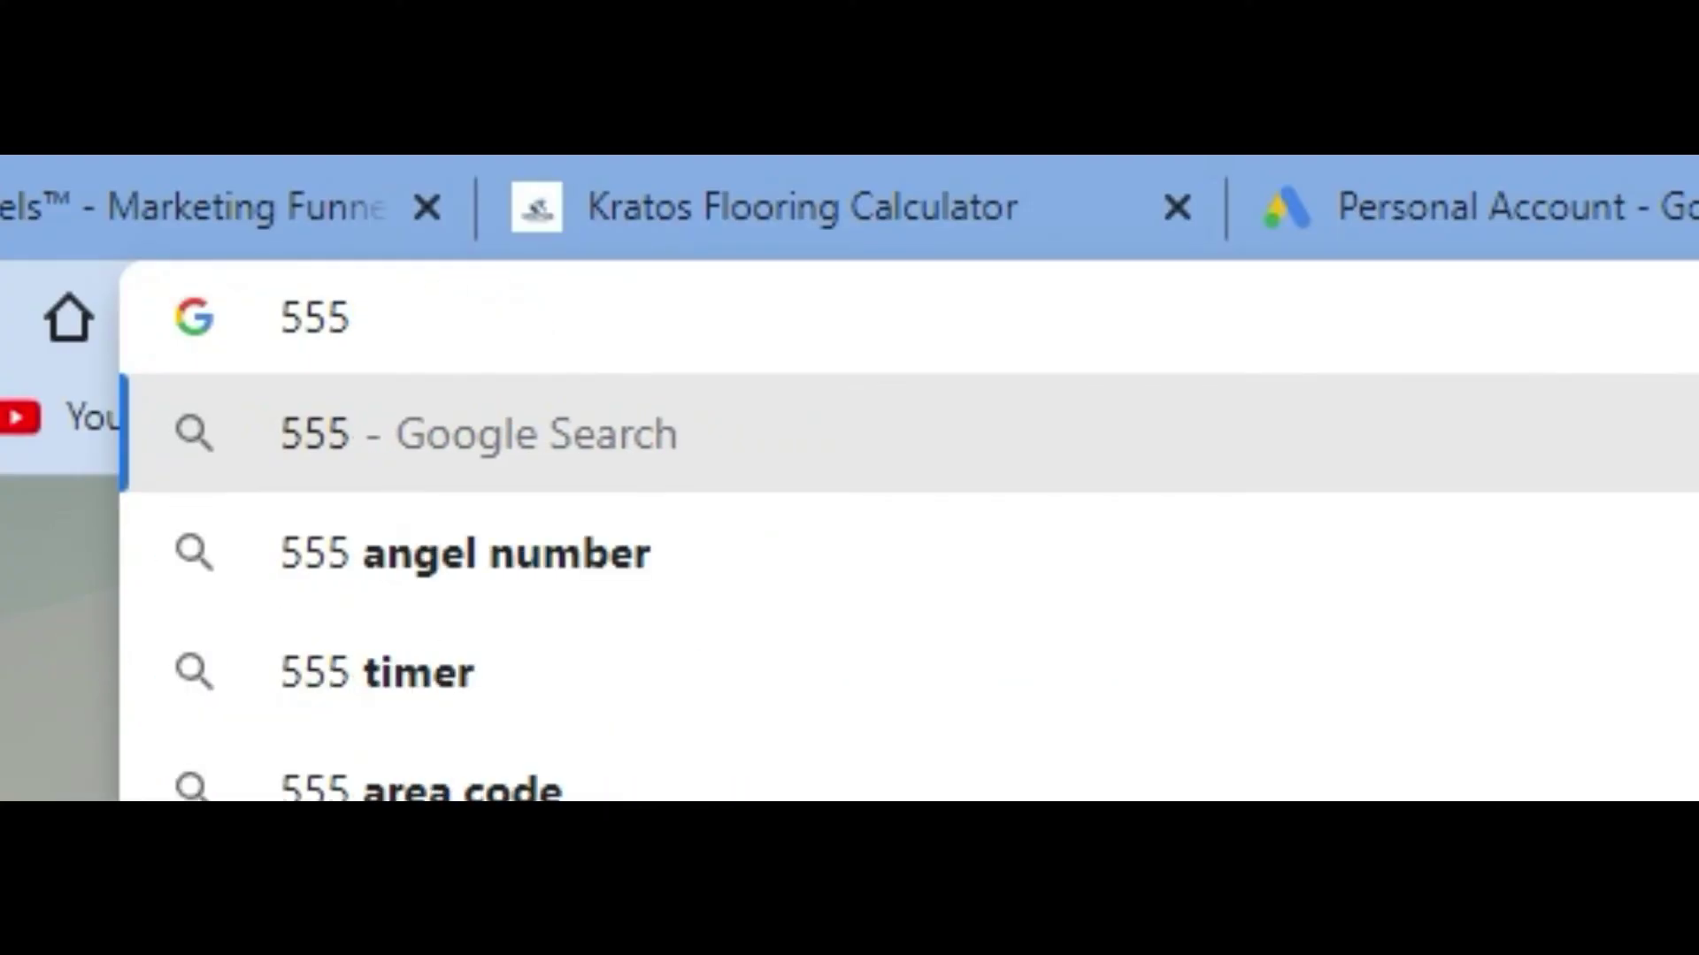
type(")")
key("Left")
key("Left")
key("Left")
key("Left")
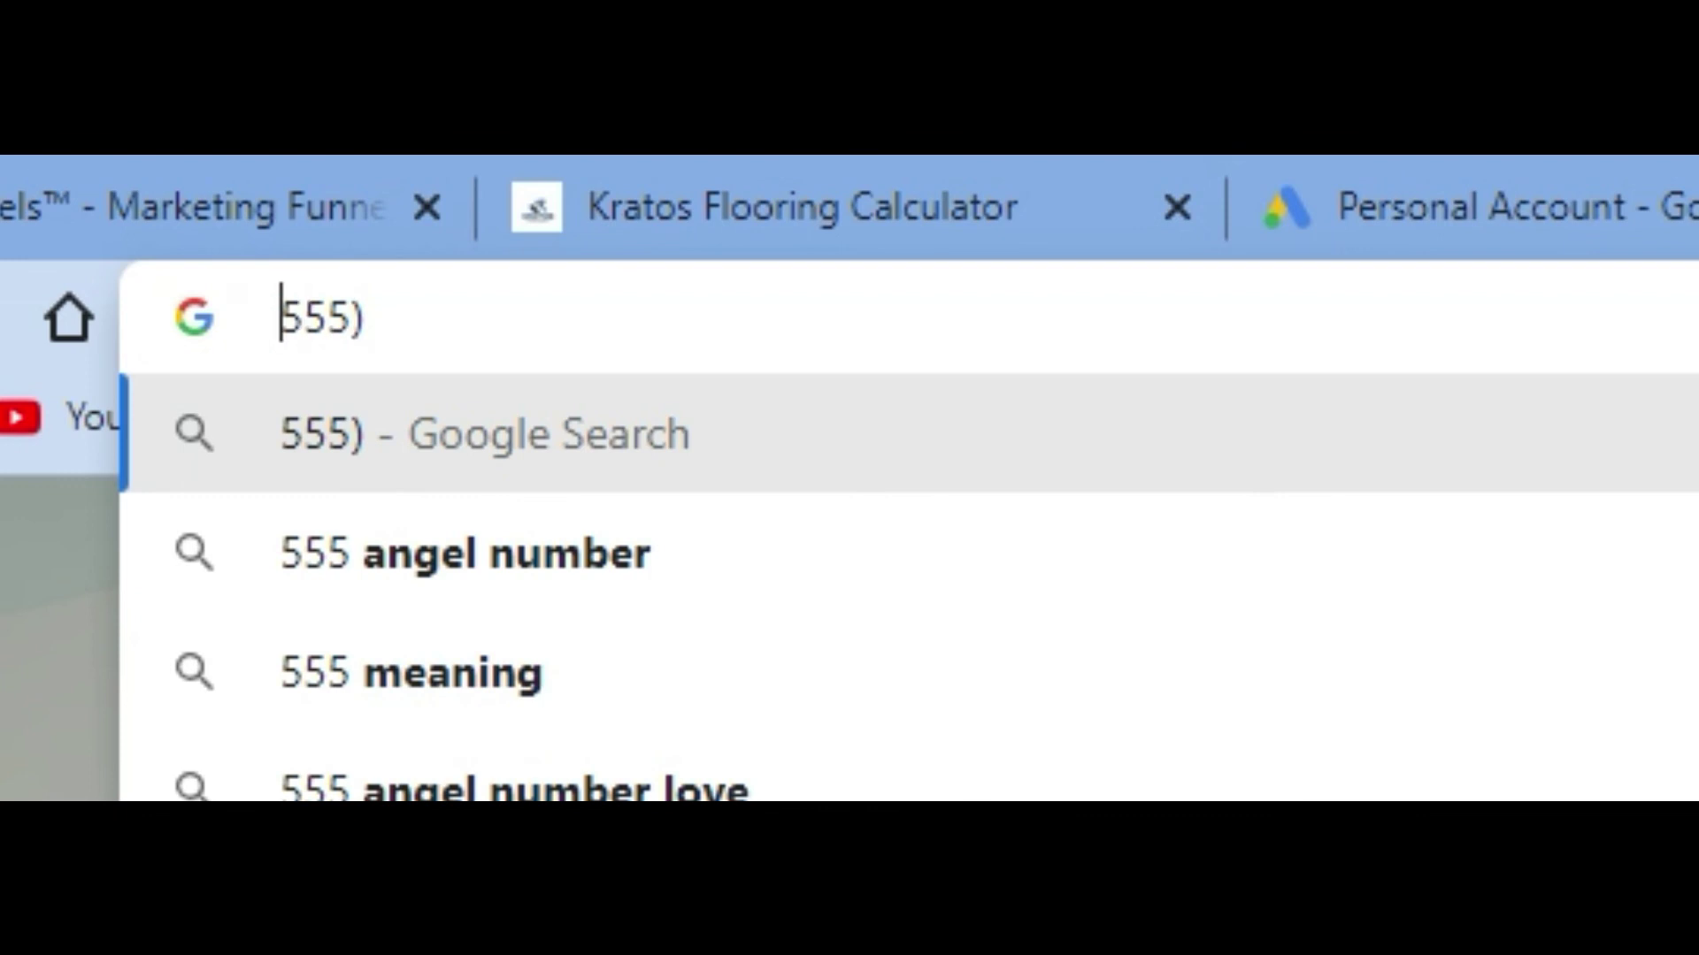
type("(")
key("Right")
key("Right")
key("Right")
key("Right")
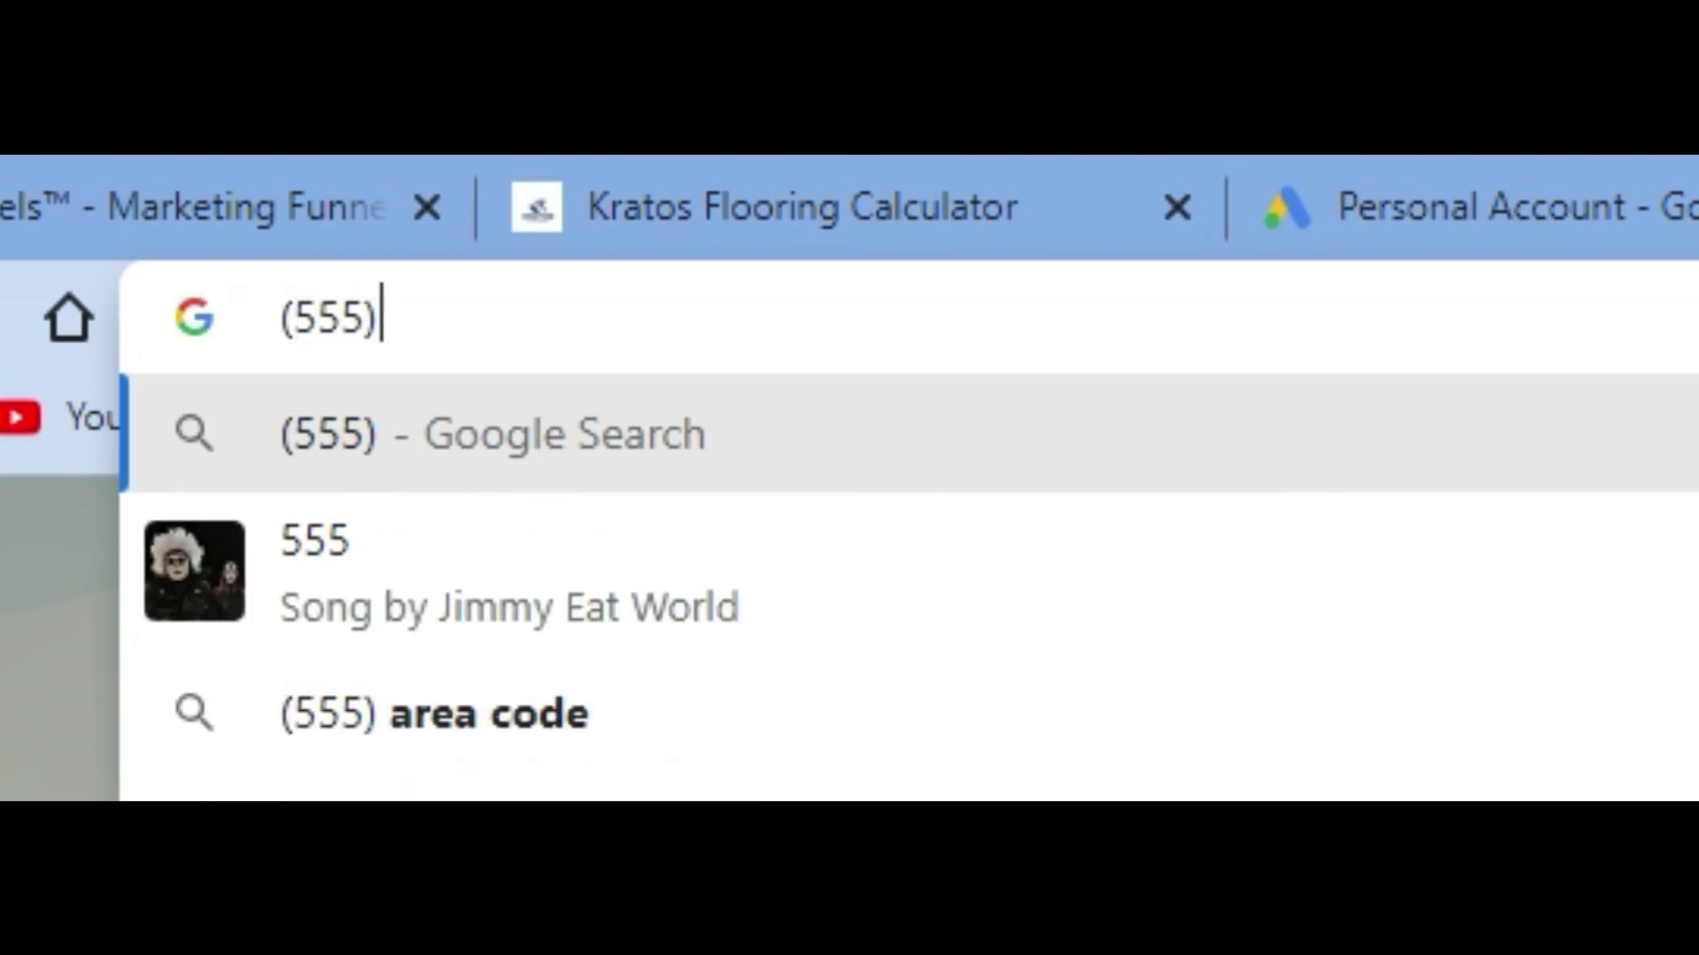
type("555-555")
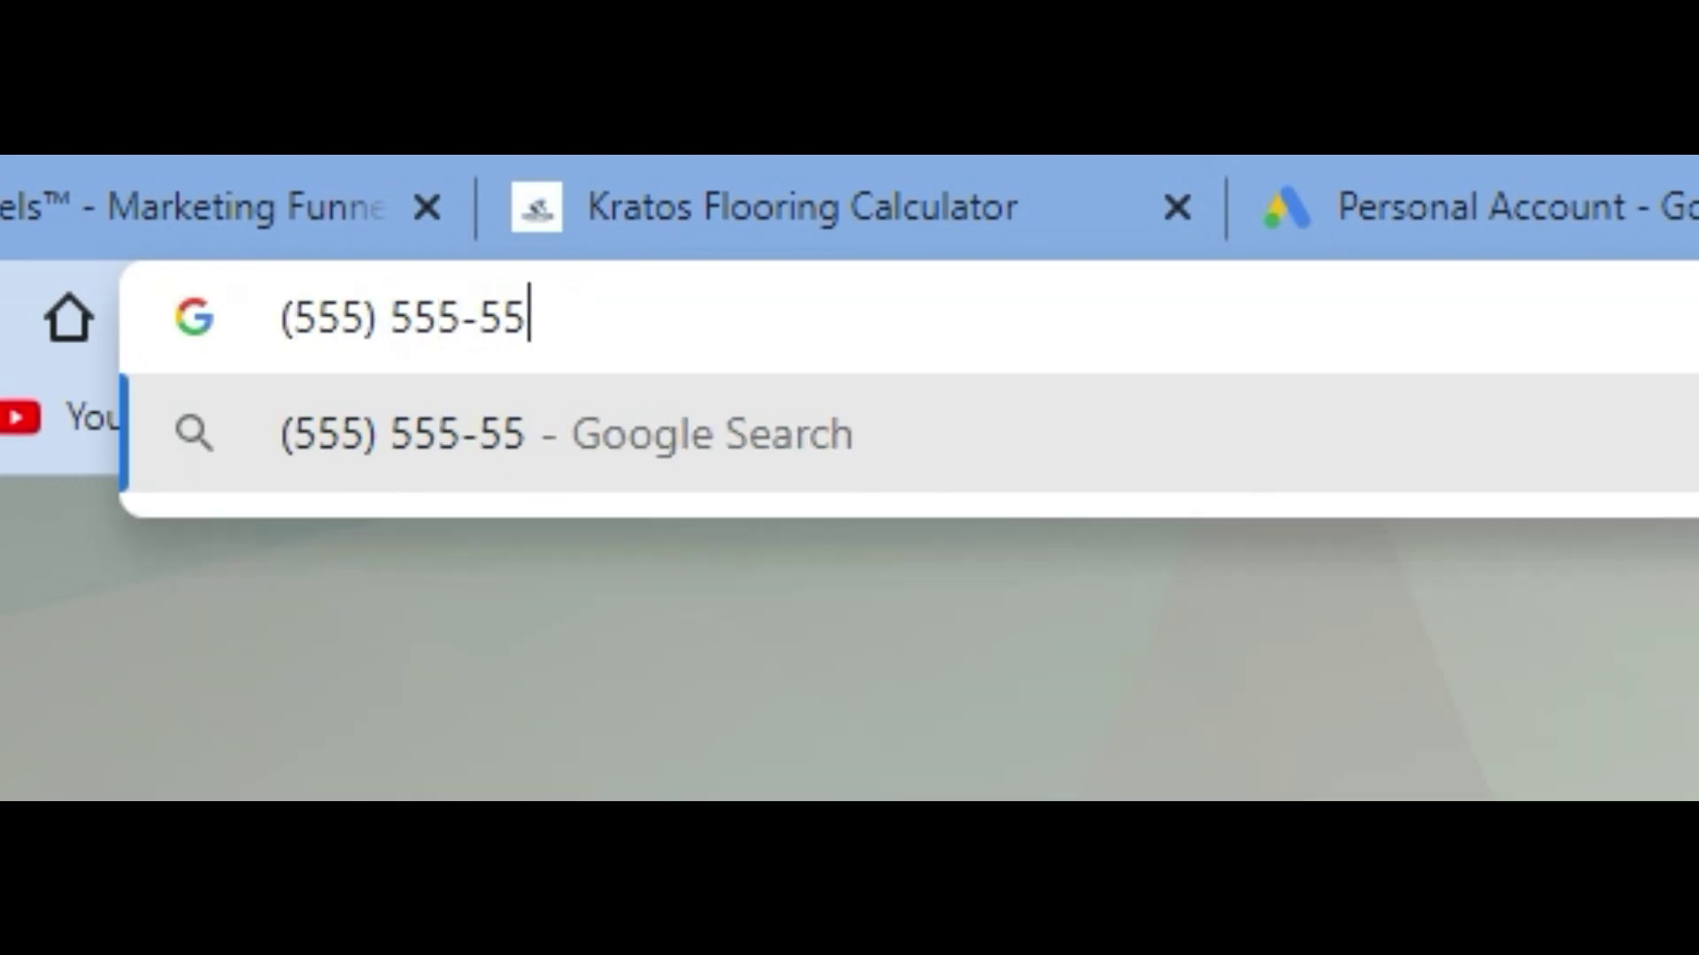
type("5")
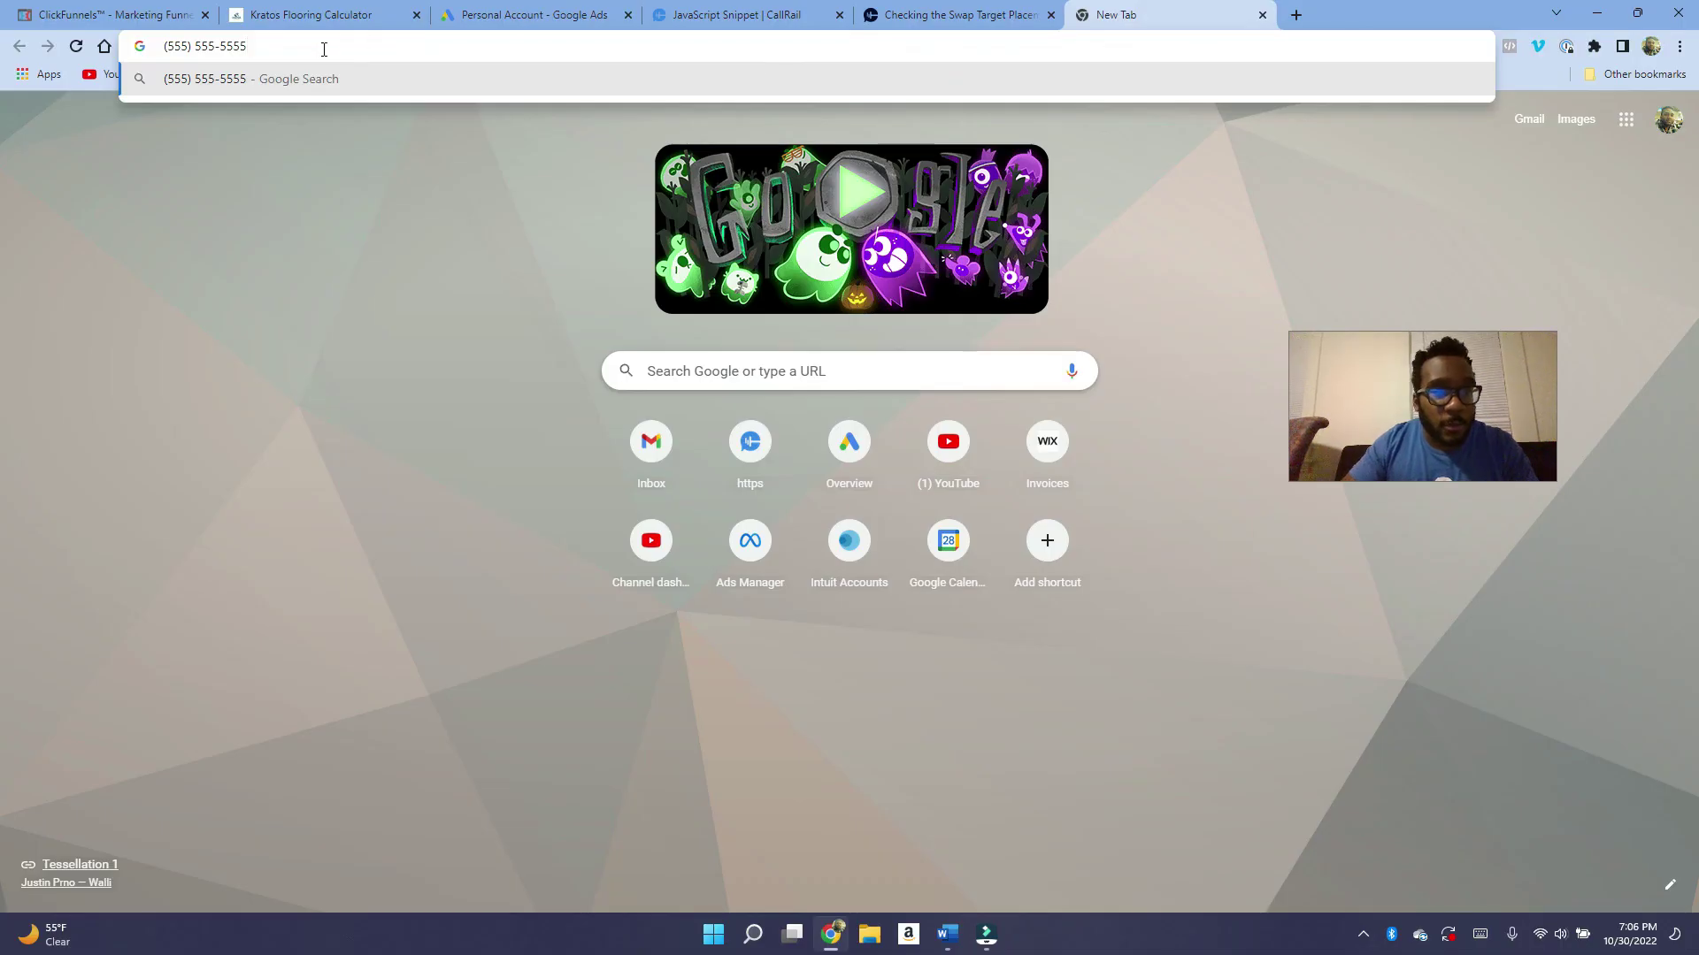
key("ctrl+a")
left_click(422, 264)
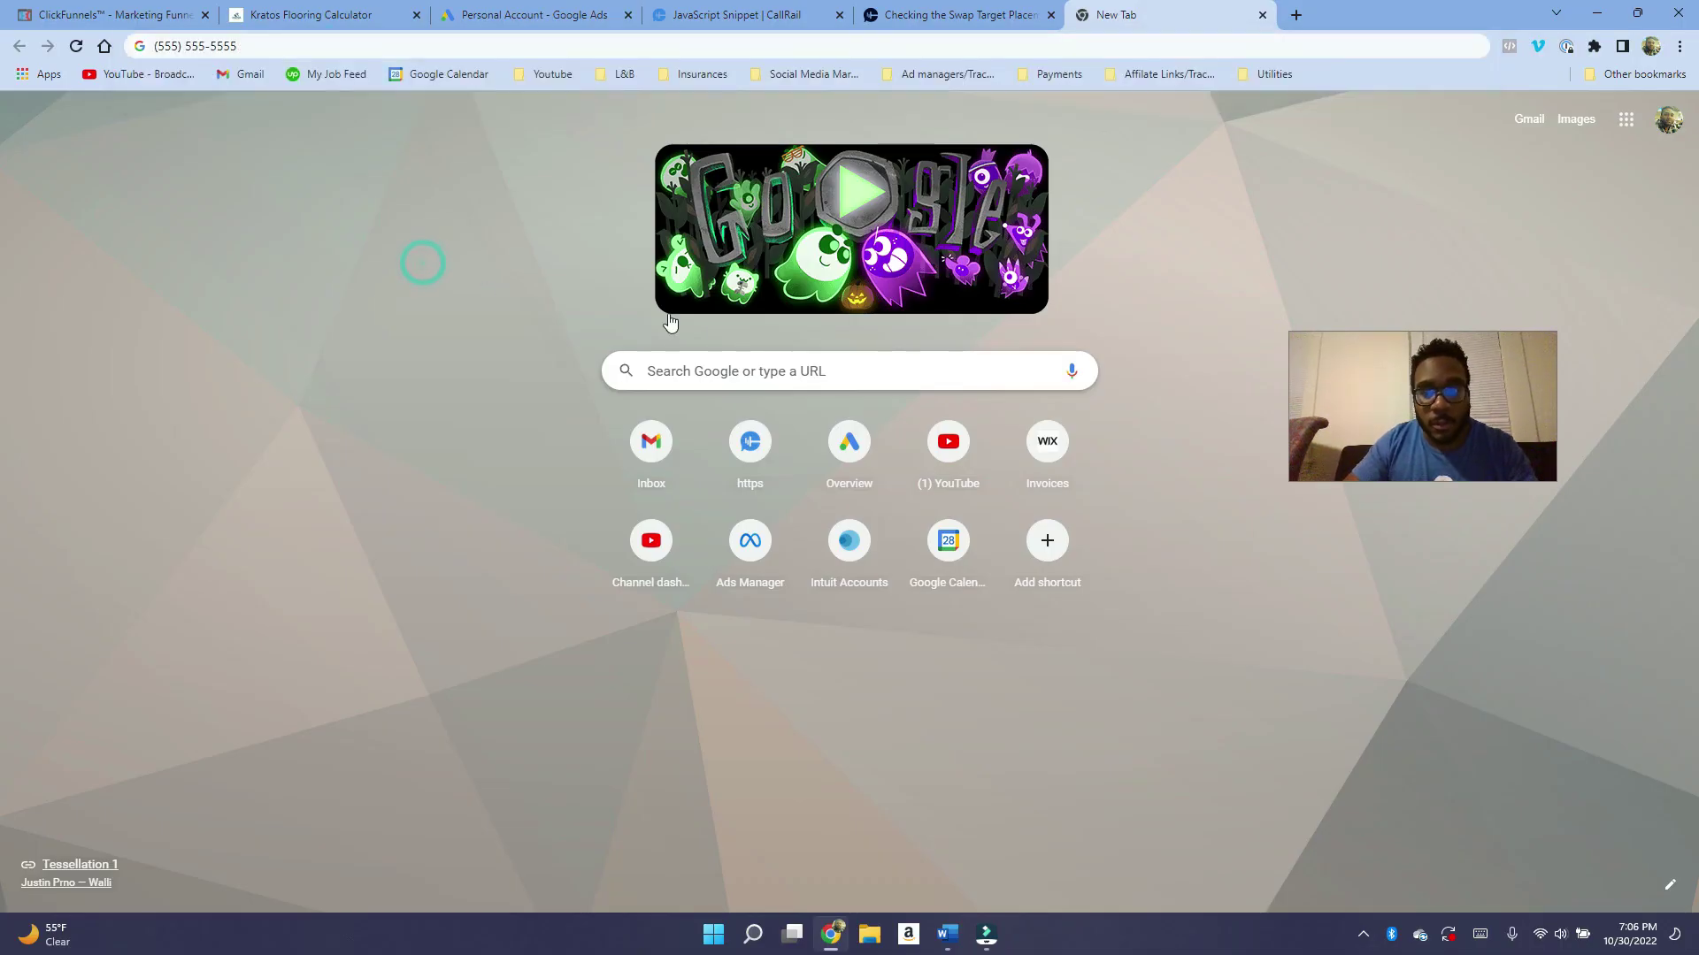